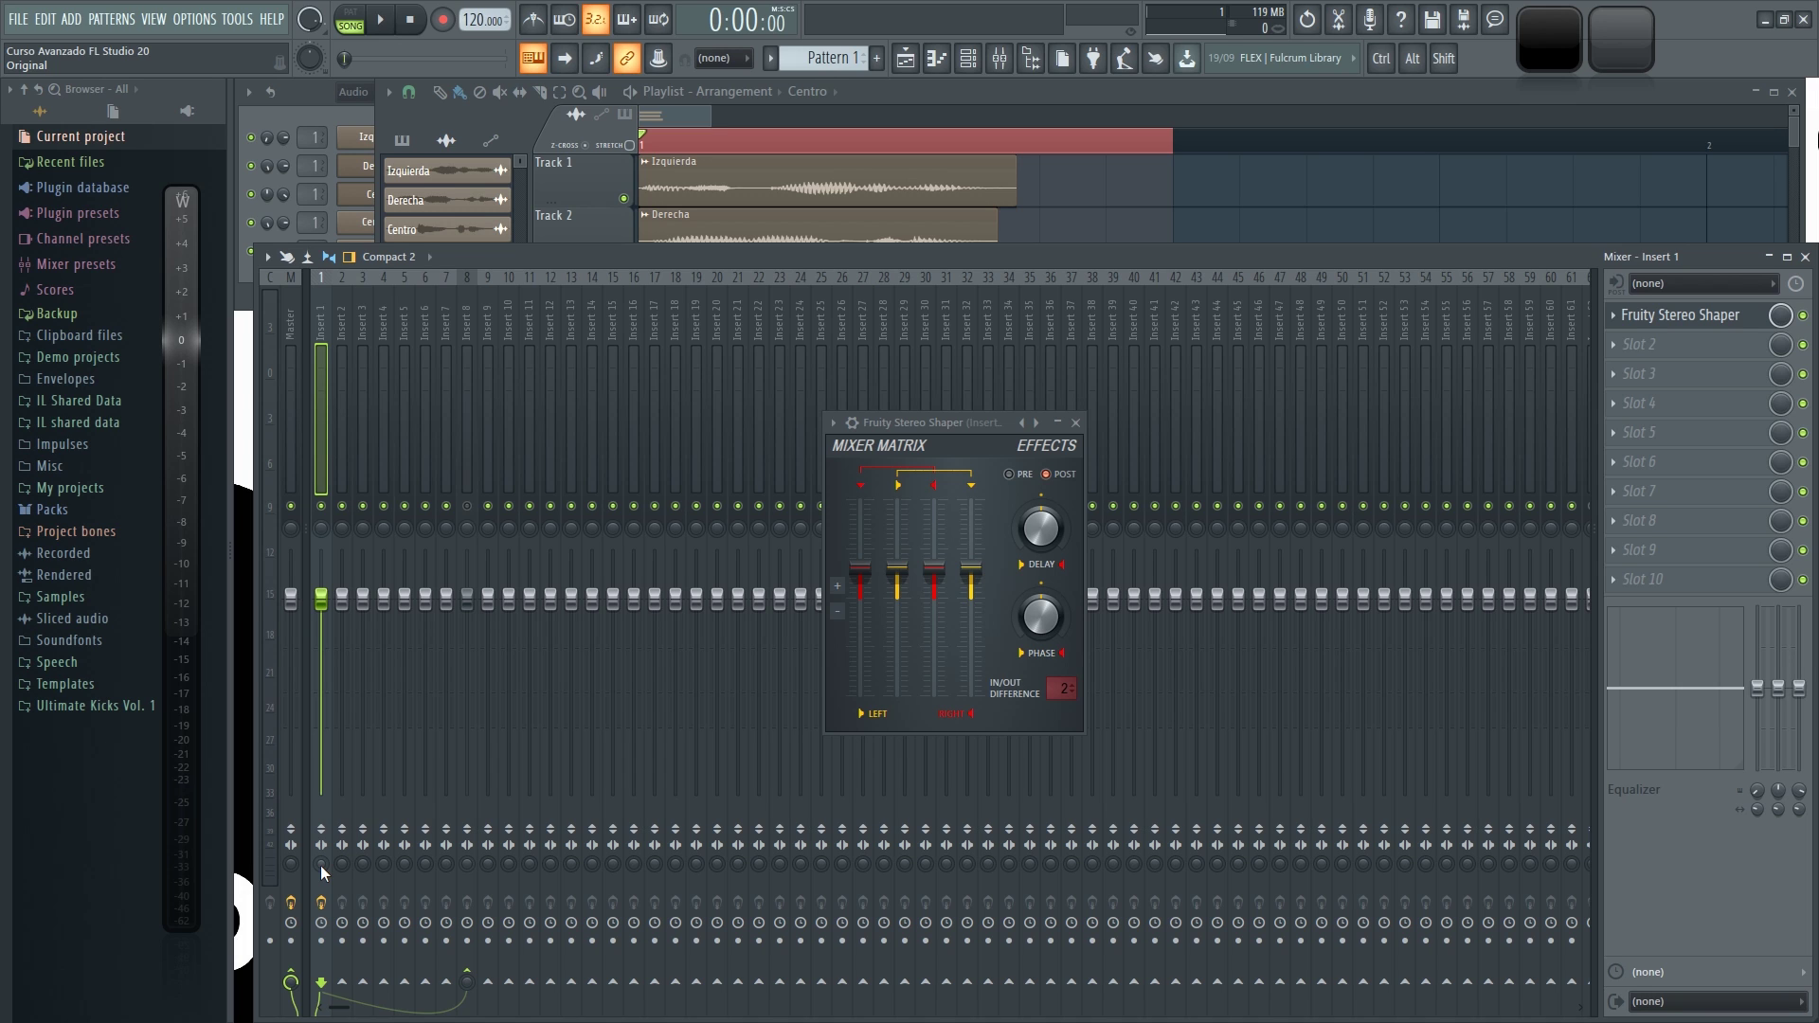
- Solo the Izquierda track in the playlist and play it back
{"action": "key", "text": "F5"}
{"action": "scroll", "coordinate": [771, 447], "scroll_direction": "up", "scroll_amount": 1}
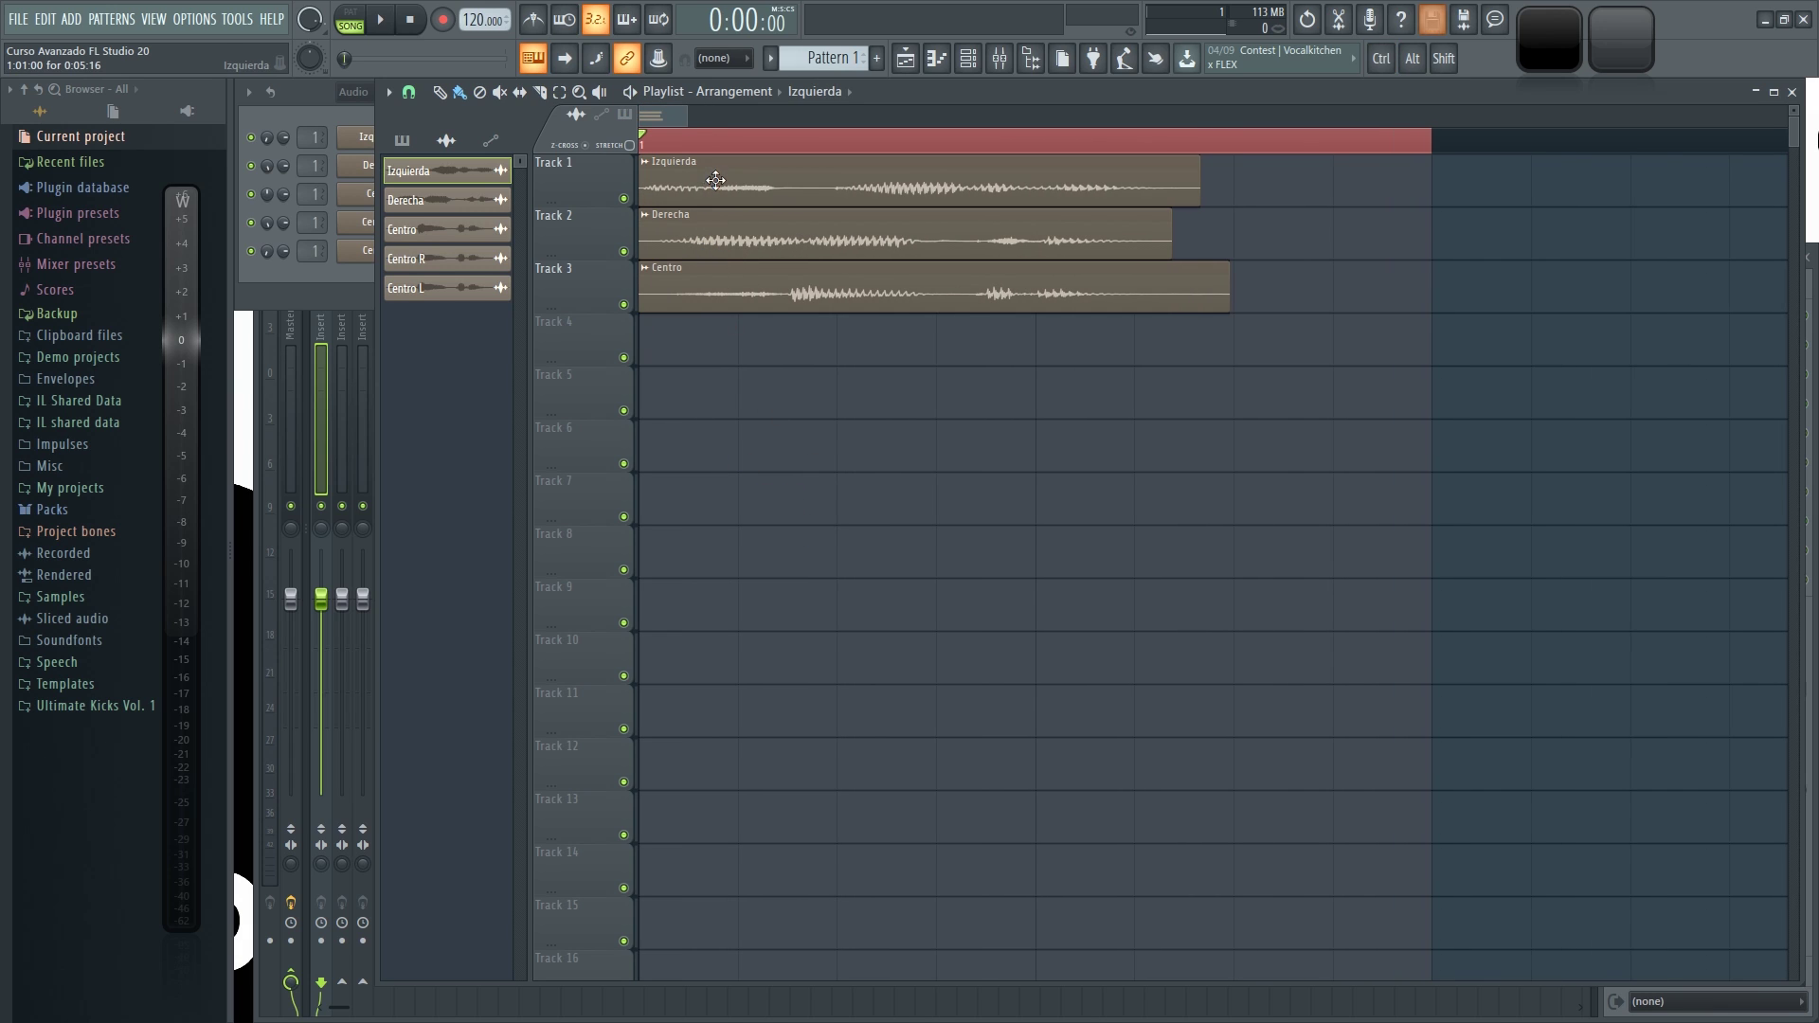
{"action": "left_click", "coordinate": [315, 100]}
{"action": "key", "text": "F5"}
{"action": "left_click", "coordinate": [624, 198], "text": "ctrl"}
{"action": "key", "text": "space"}
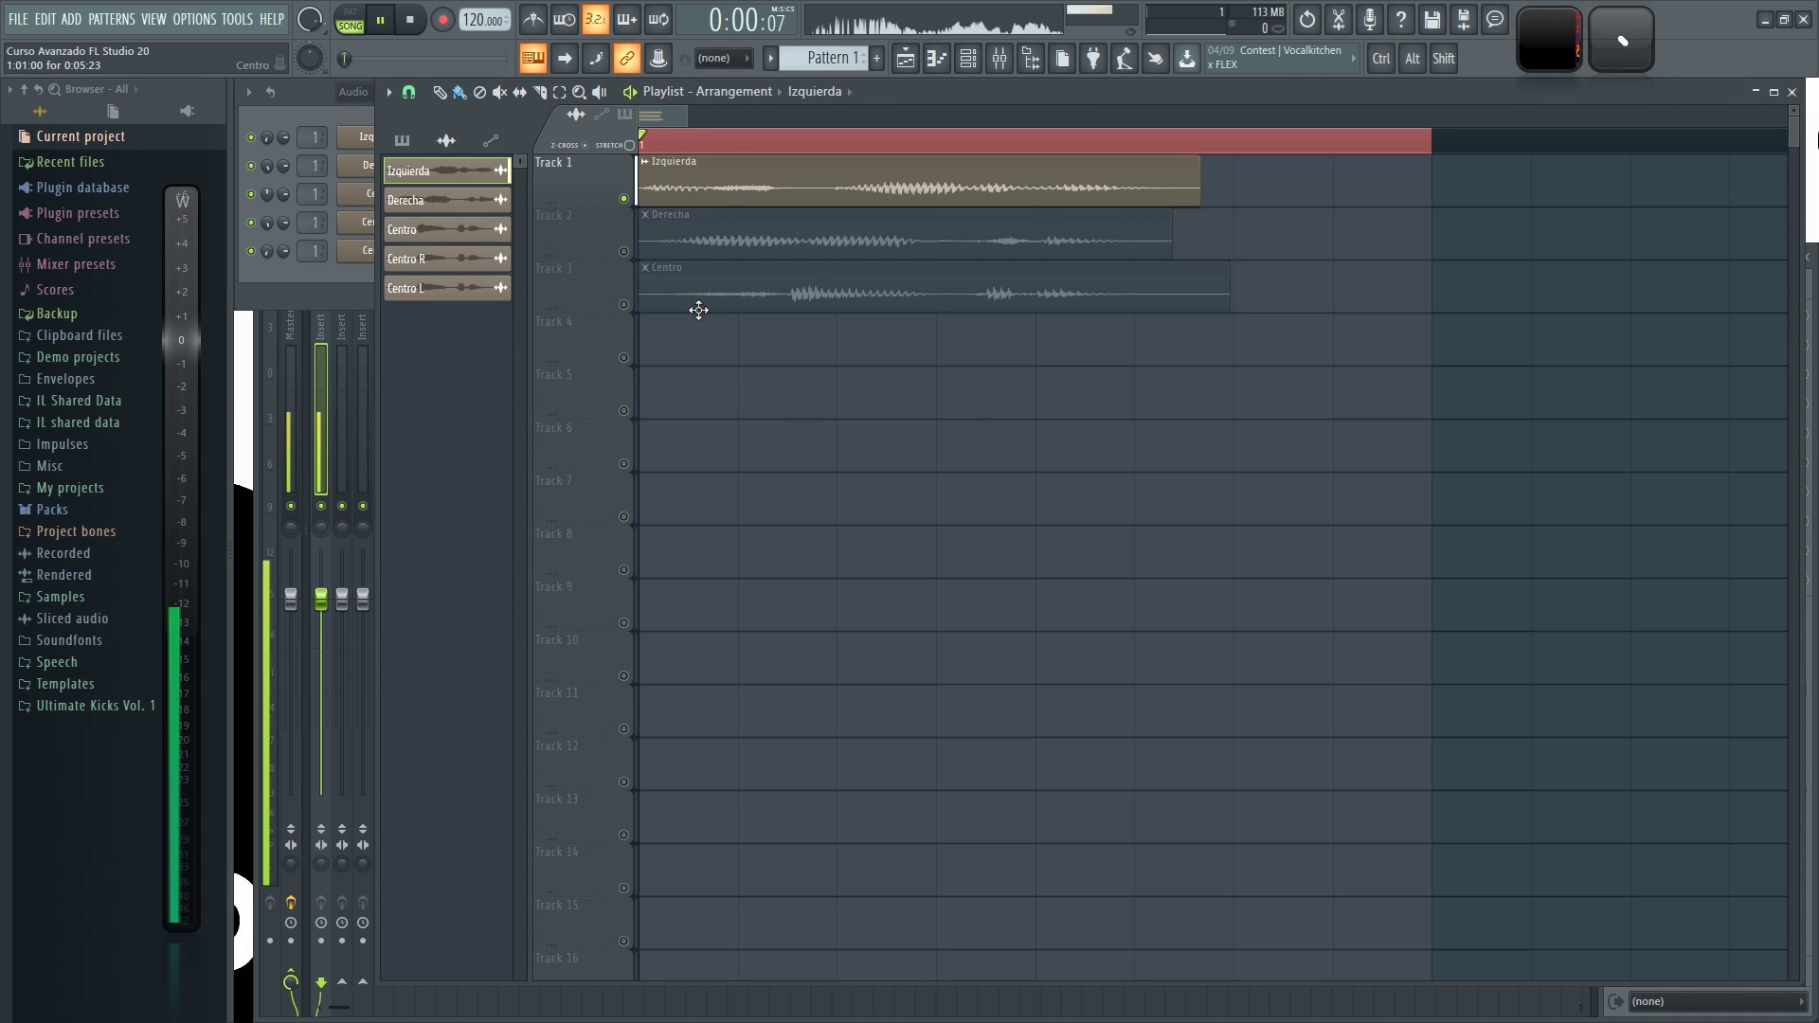
{"action": "key", "text": "space"}
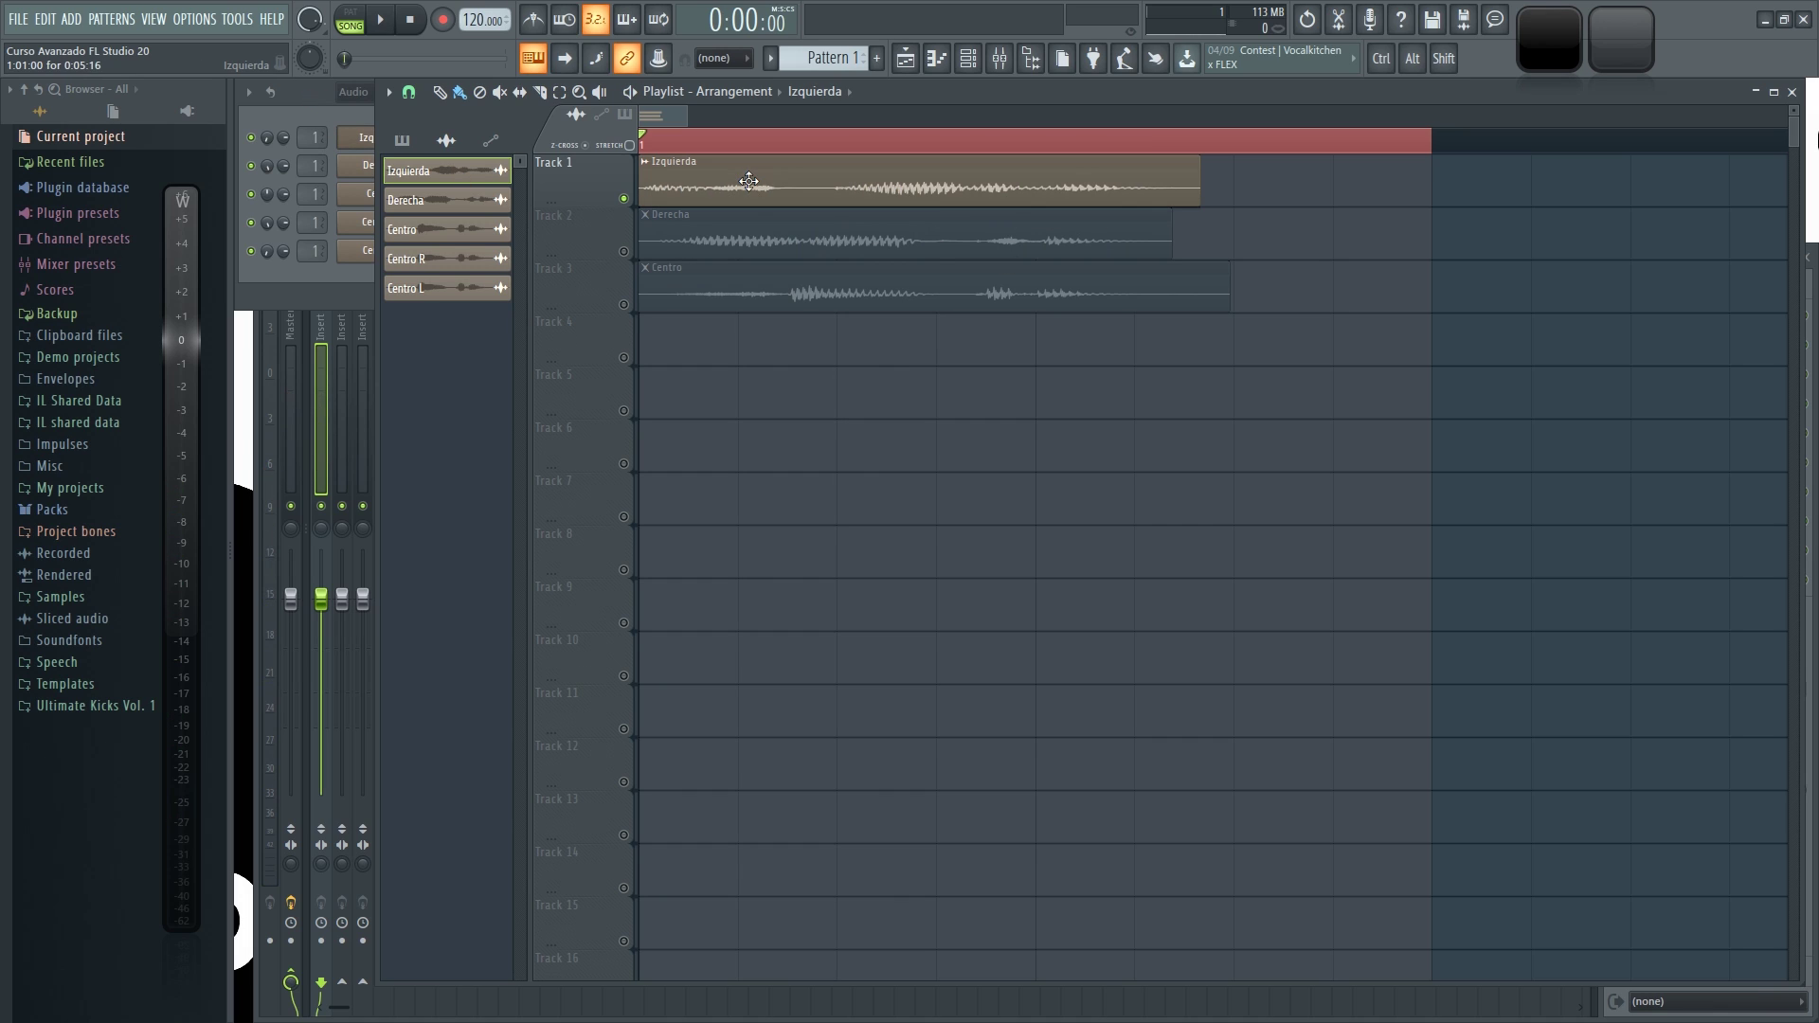
- Open the Izquierda channel settings to check its panning
{"action": "left_click", "coordinate": [316, 84]}
{"action": "left_click", "coordinate": [382, 137]}
{"action": "left_click_drag", "start_coordinate": [997, 244], "coordinate": [872, 121]}
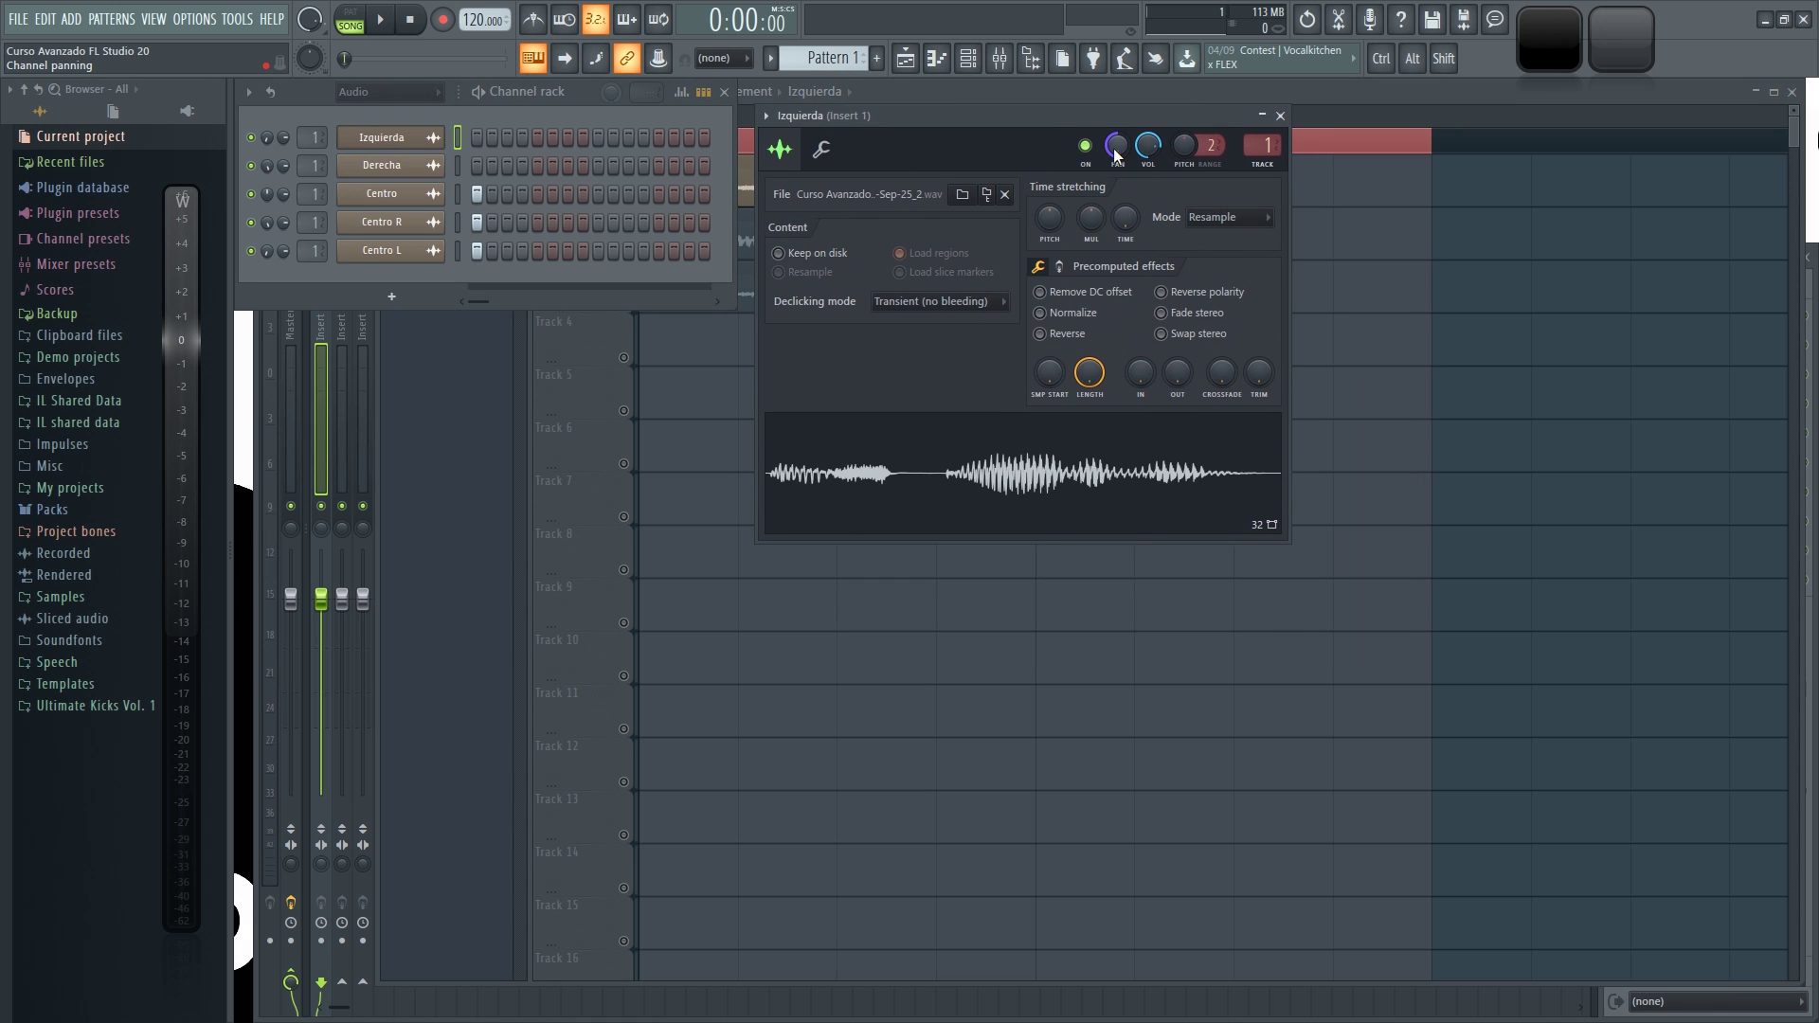
- Solo the Derecha track in the playlist and open its channel settings to check its panning
{"action": "left_click", "coordinate": [1351, 87]}
{"action": "left_click", "coordinate": [629, 252]}
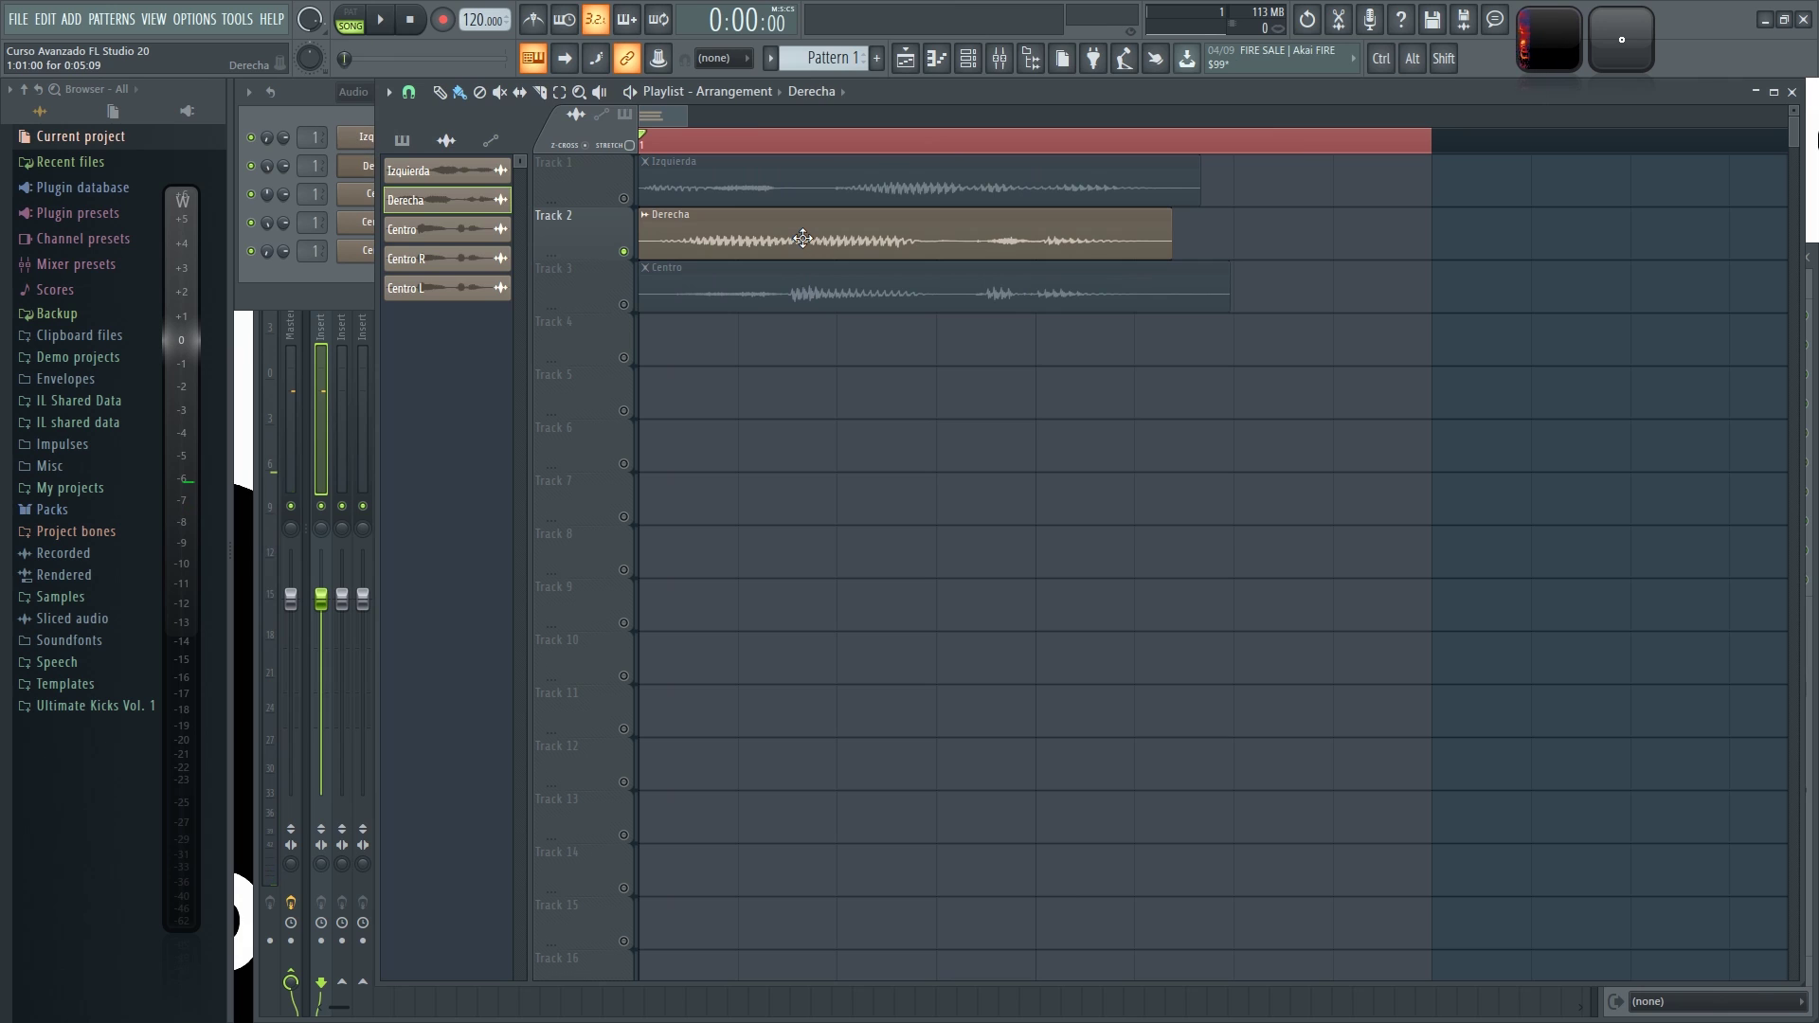
{"action": "left_click", "coordinate": [293, 139]}
{"action": "left_click", "coordinate": [382, 167]}
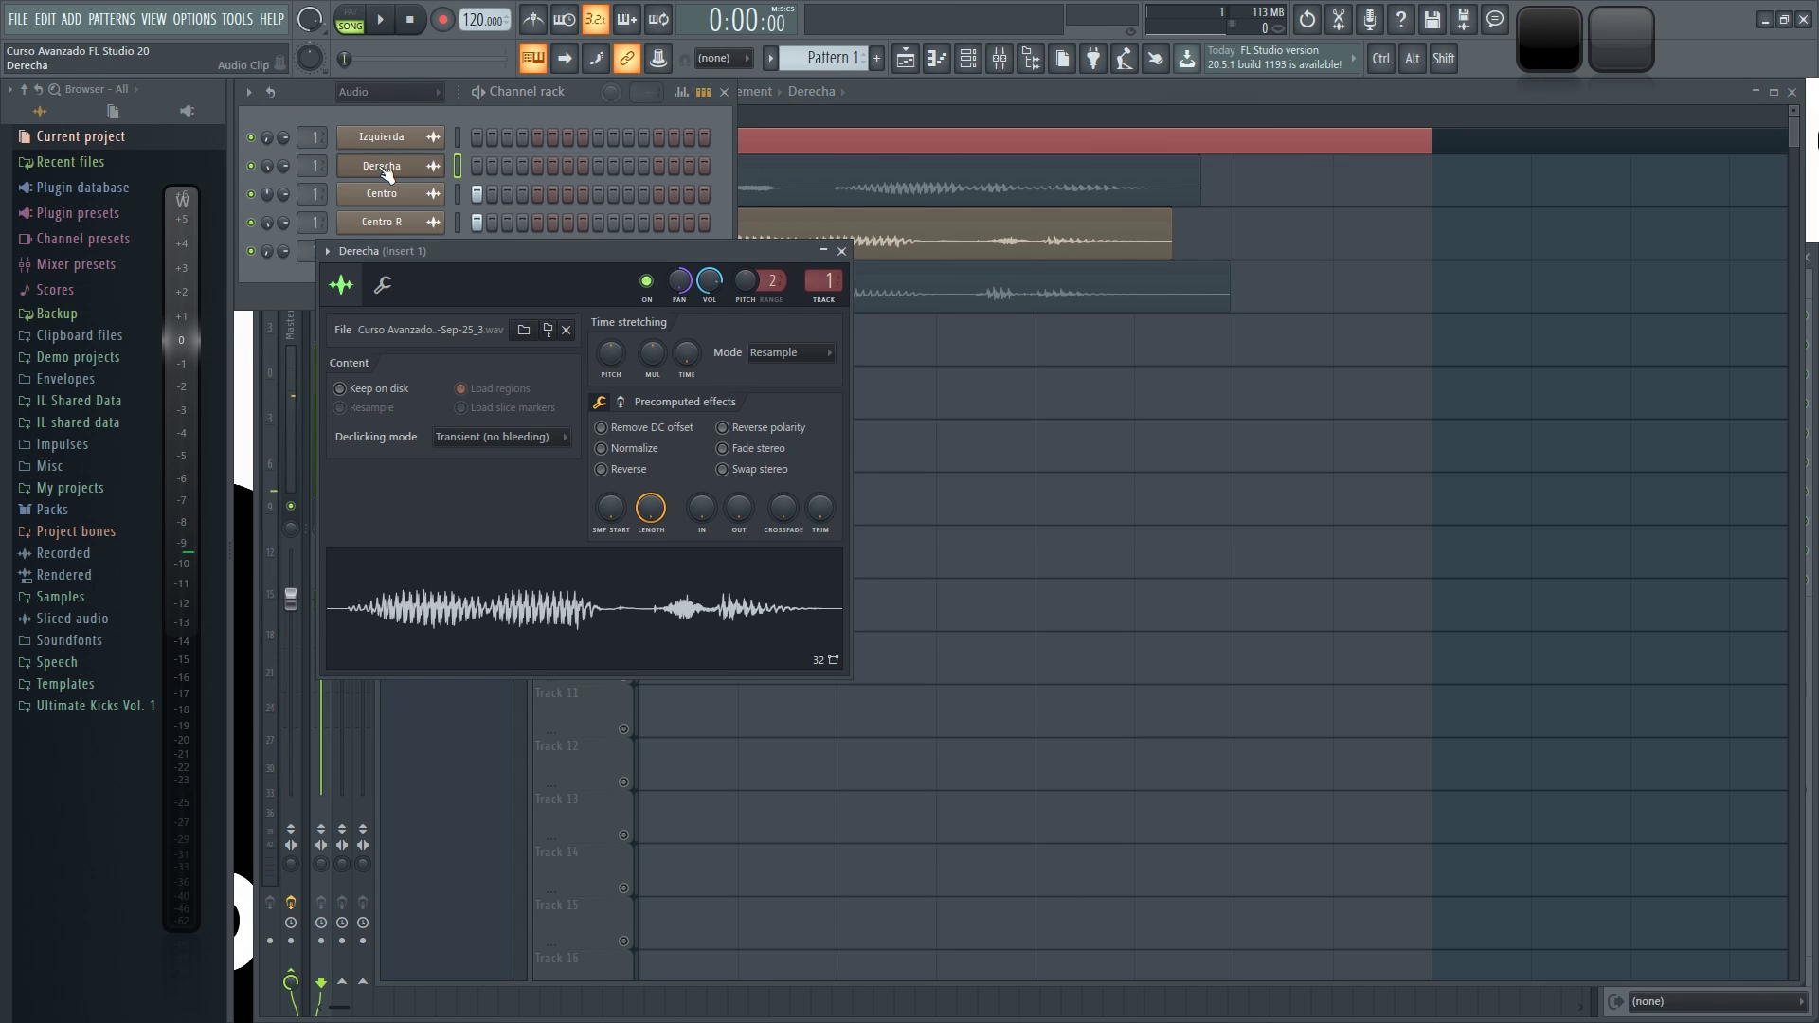
{"action": "left_click_drag", "start_coordinate": [571, 253], "coordinate": [988, 93]}
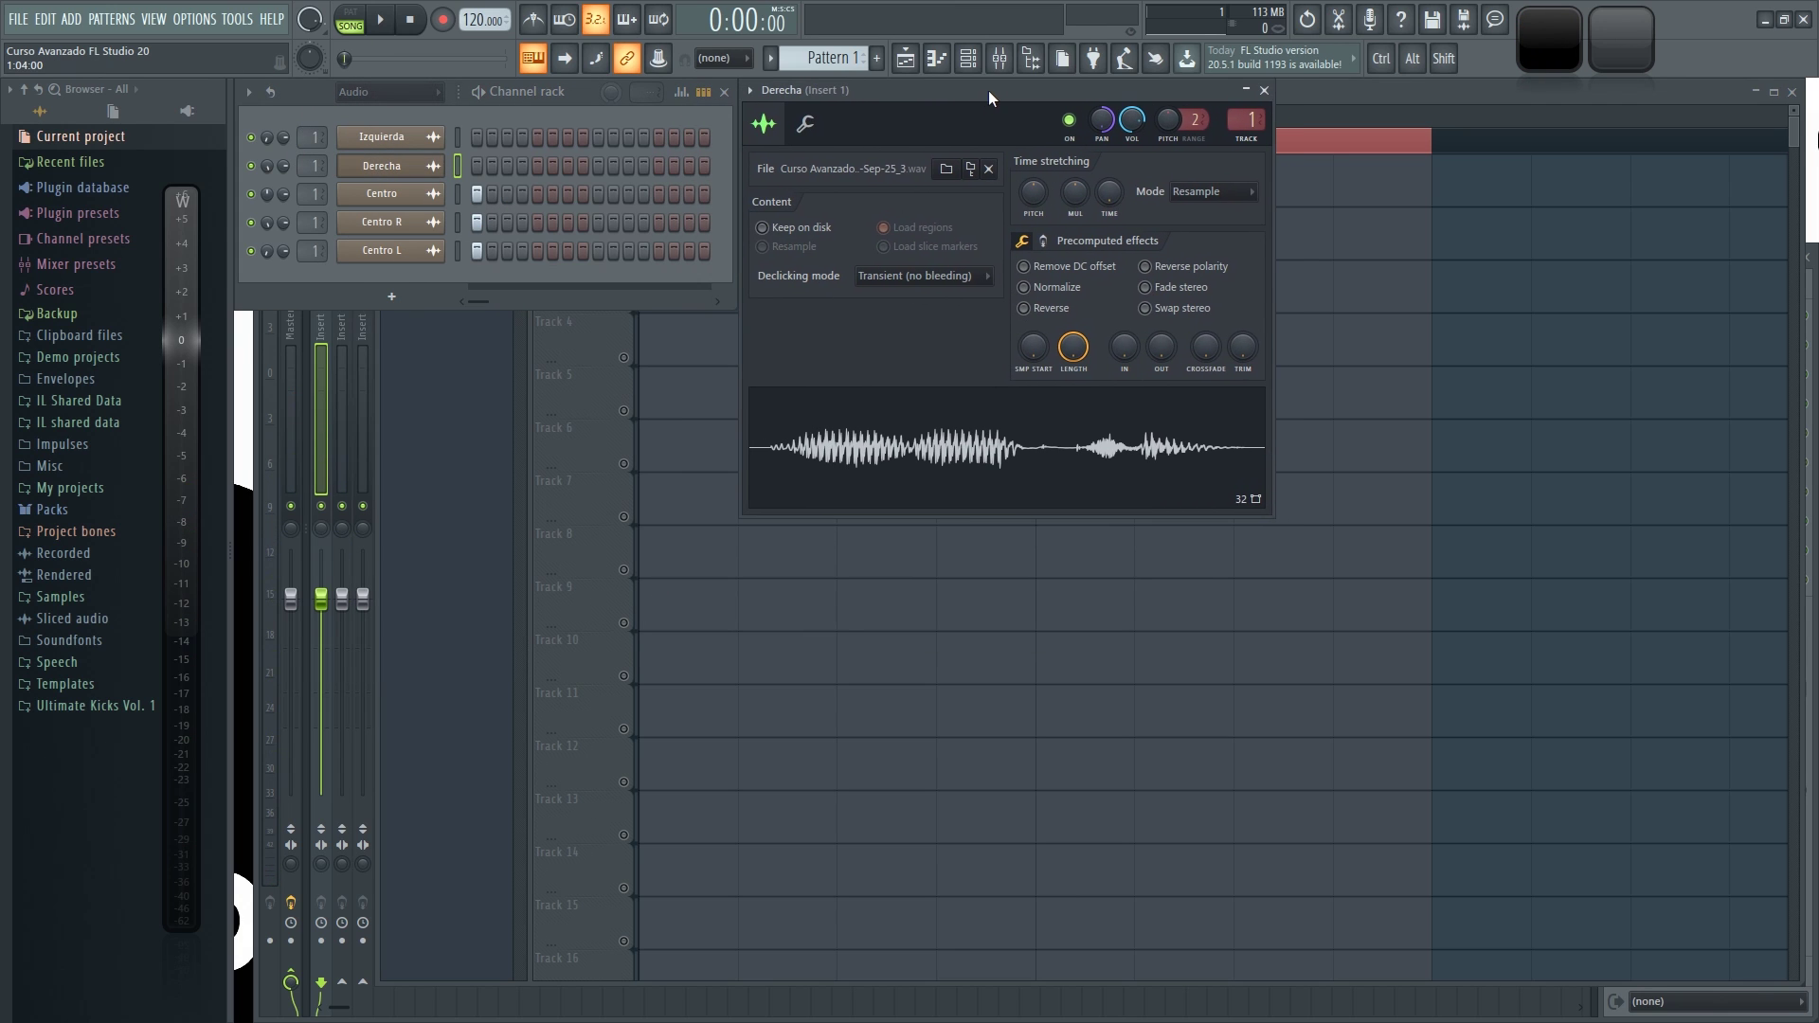
- Solo the Centro track in the playlist and check its panning in the channel rack
{"action": "left_click", "coordinate": [1299, 85]}
{"action": "left_click", "coordinate": [660, 289]}
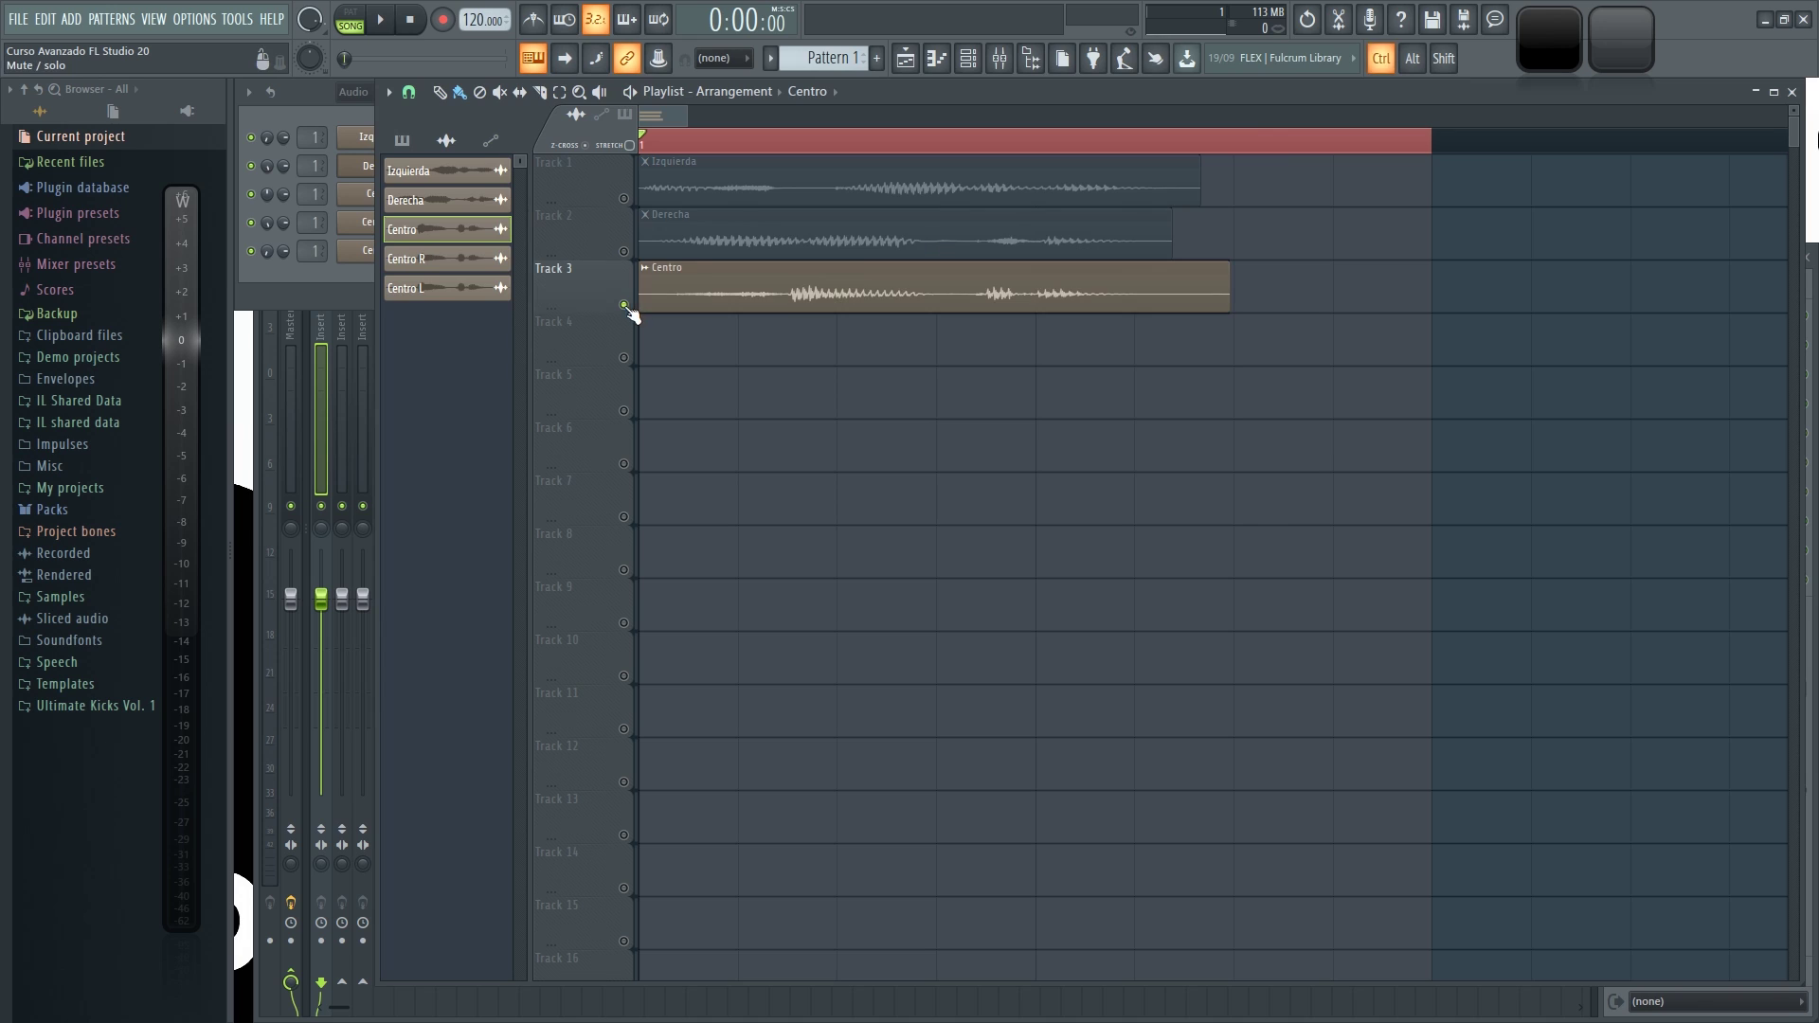
{"action": "left_click", "coordinate": [781, 309]}
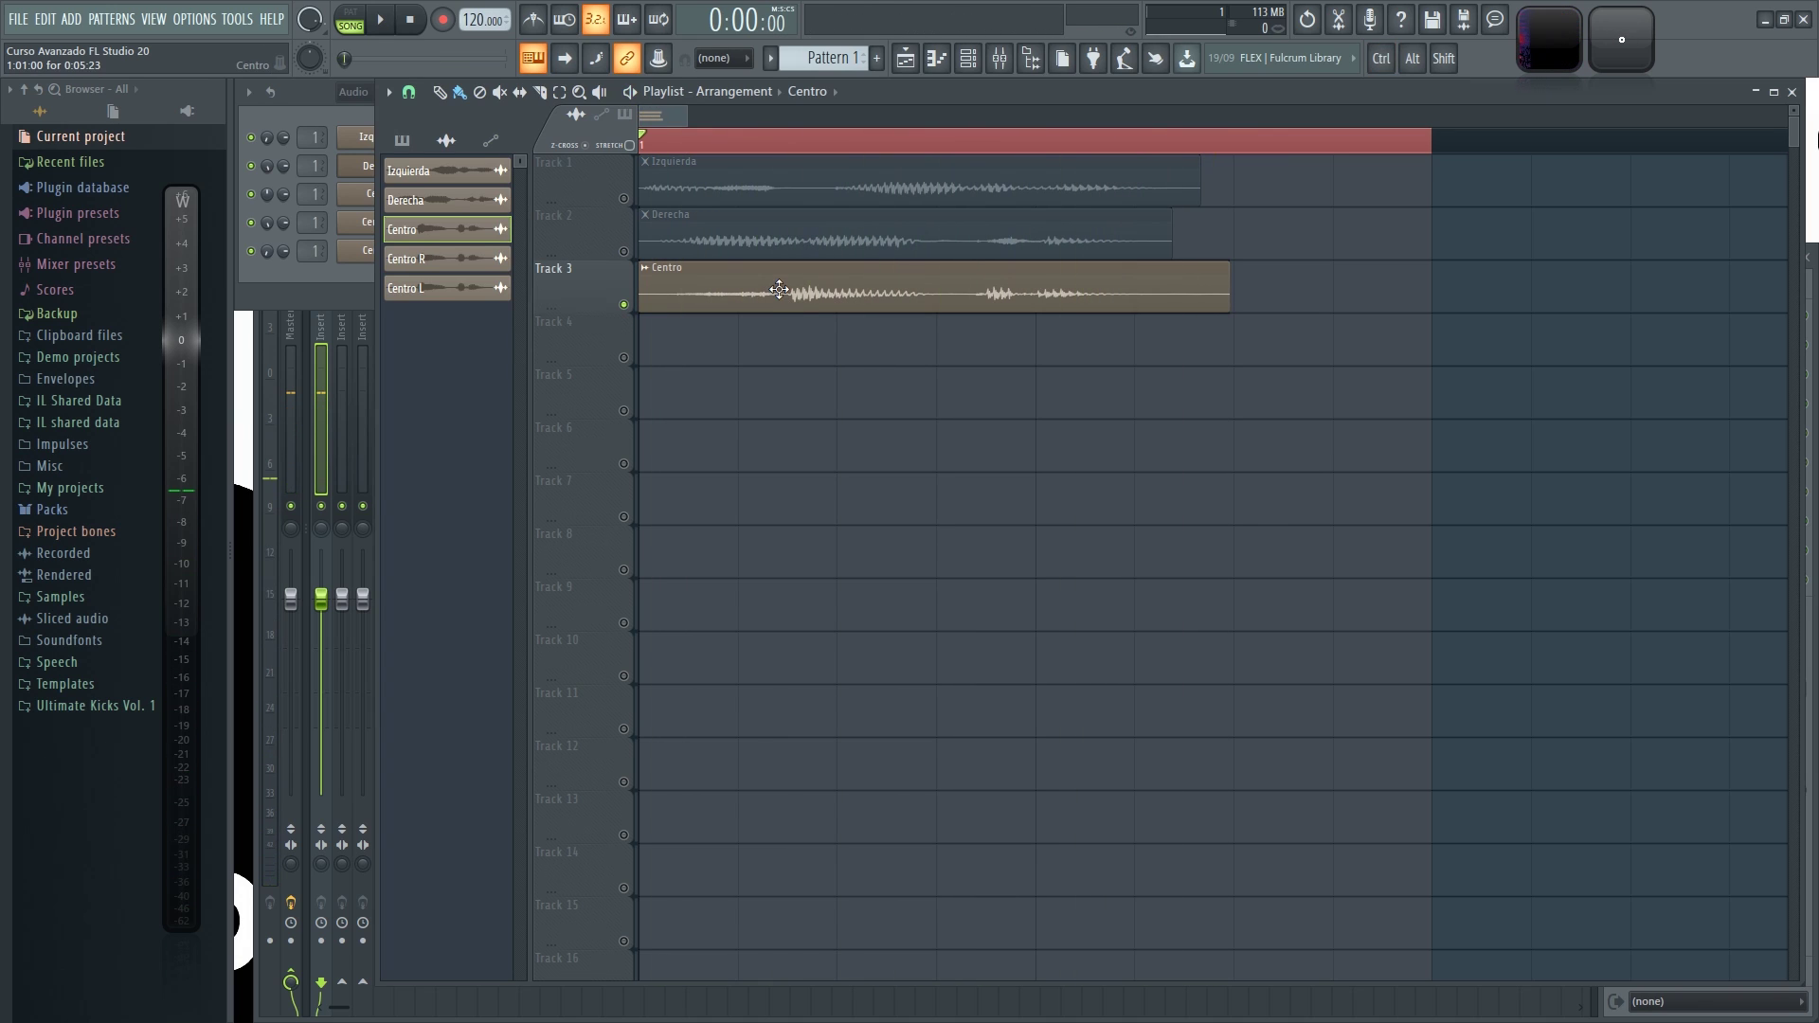
{"action": "left_click", "coordinate": [313, 93]}
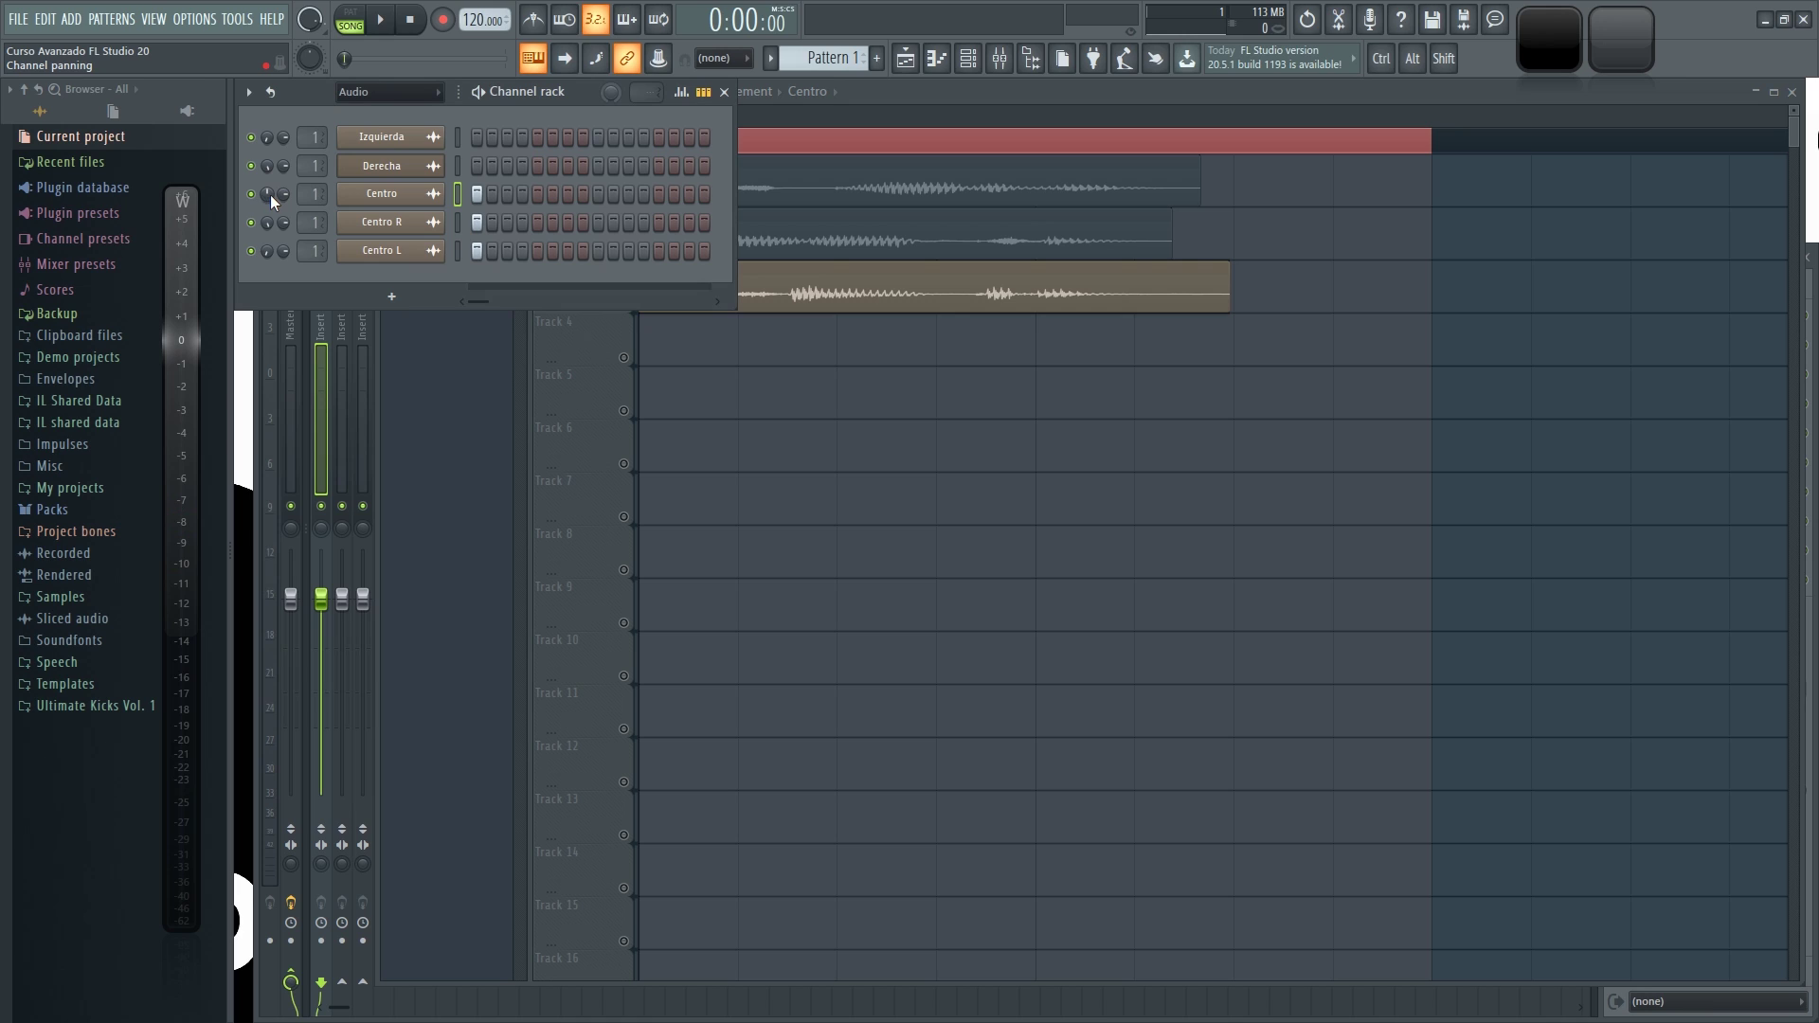
{"action": "left_click", "coordinate": [1001, 452]}
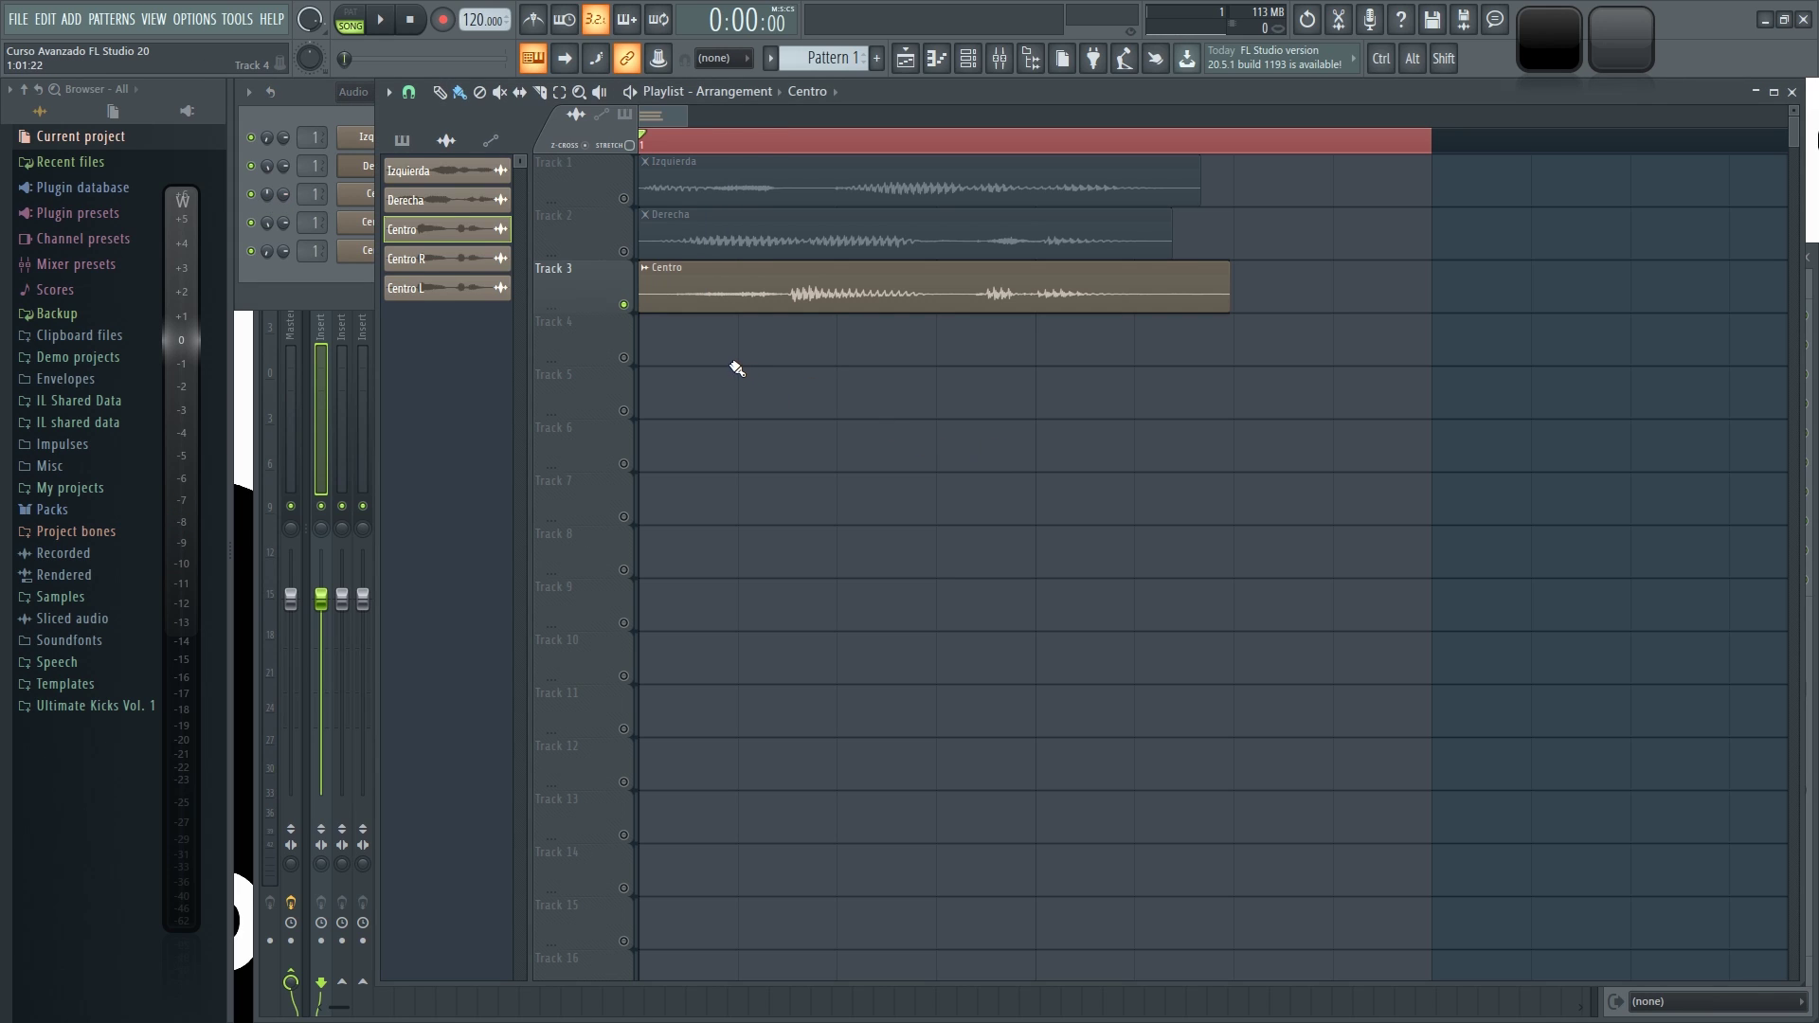
- Check the Izquierda channel in the channel rack, and play its playlist track in solo to examine its level
{"action": "left_click", "coordinate": [707, 187]}
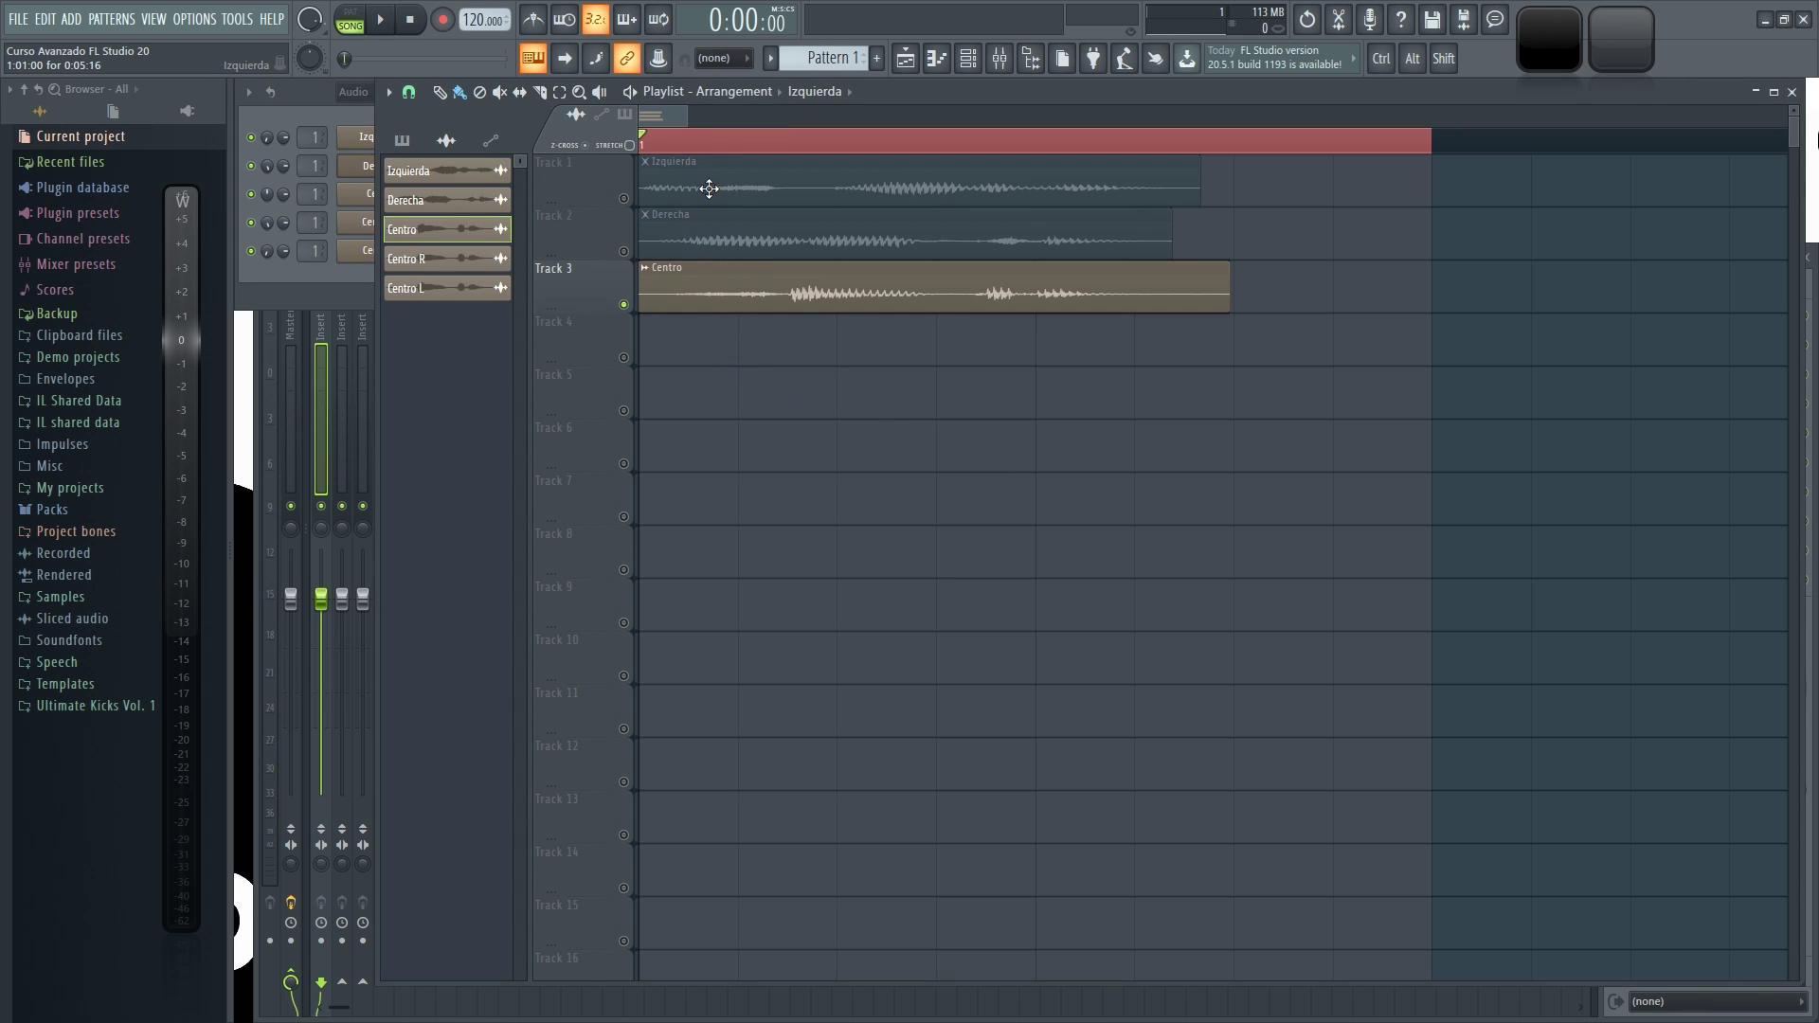
{"action": "left_click", "coordinate": [319, 94]}
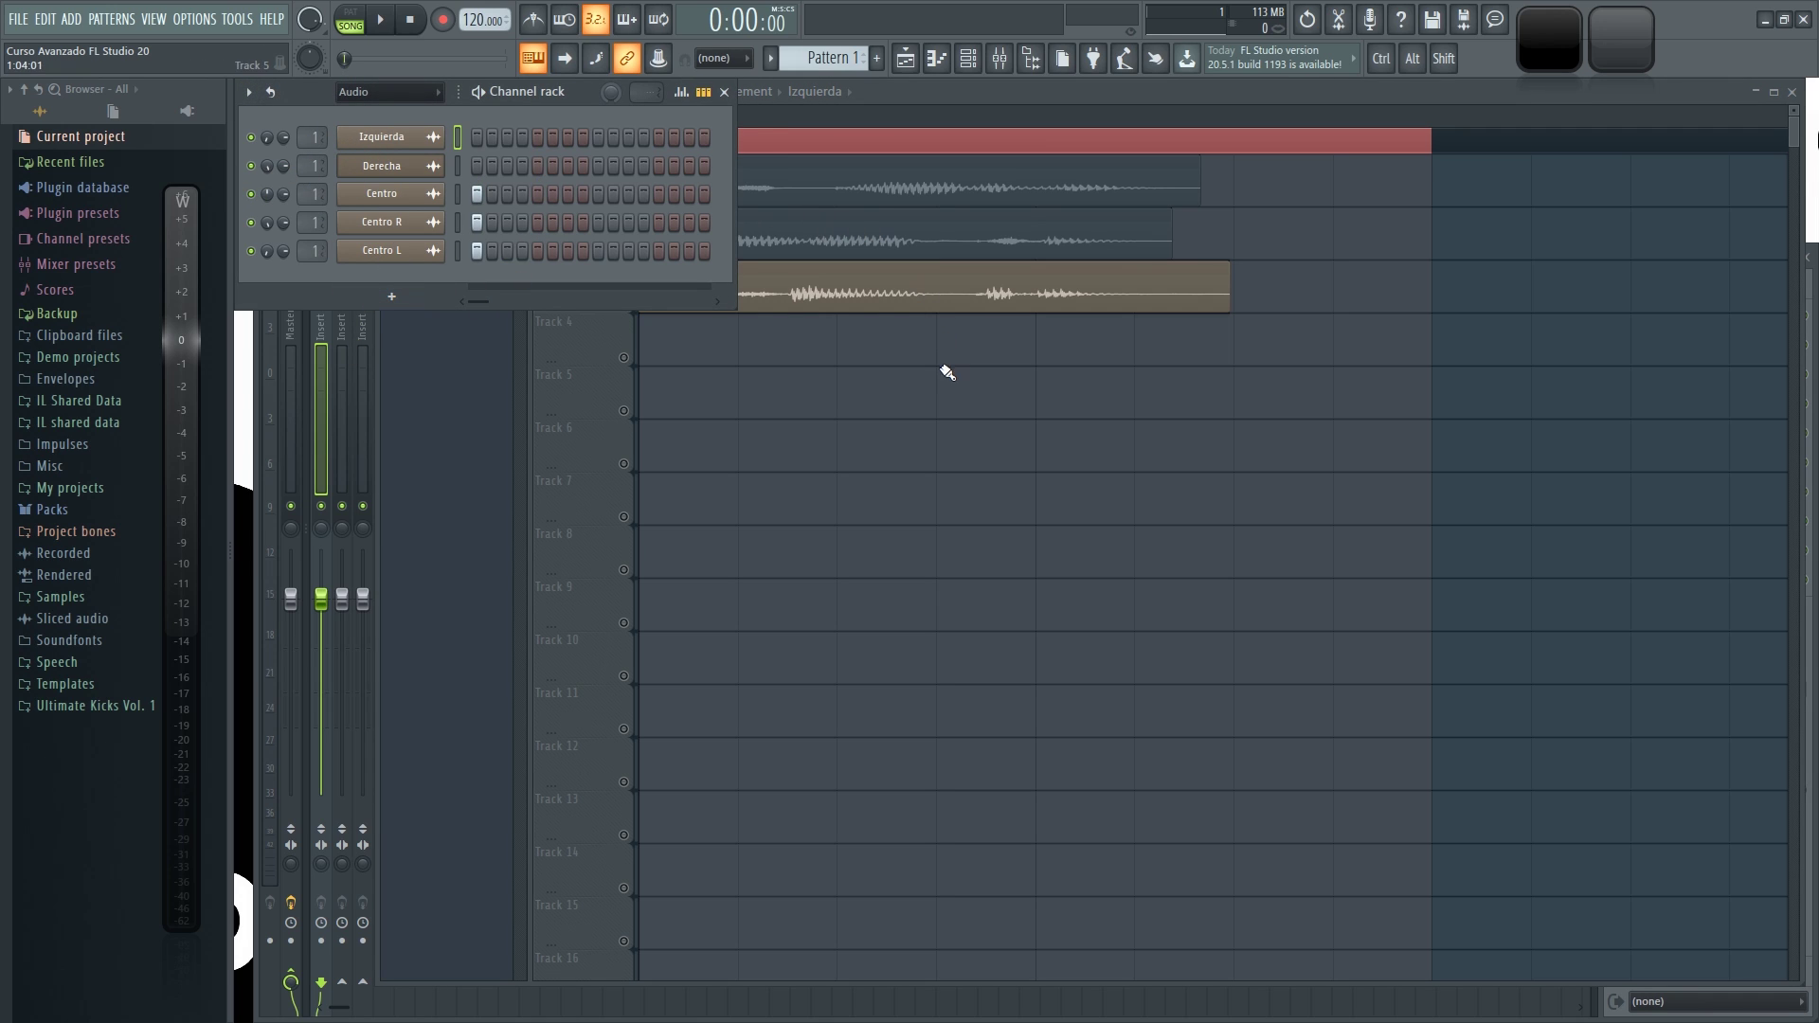
{"action": "left_click", "coordinate": [635, 213]}
{"action": "right_click", "coordinate": [625, 200]}
{"action": "key", "text": "space"}
{"action": "key", "text": "space"}
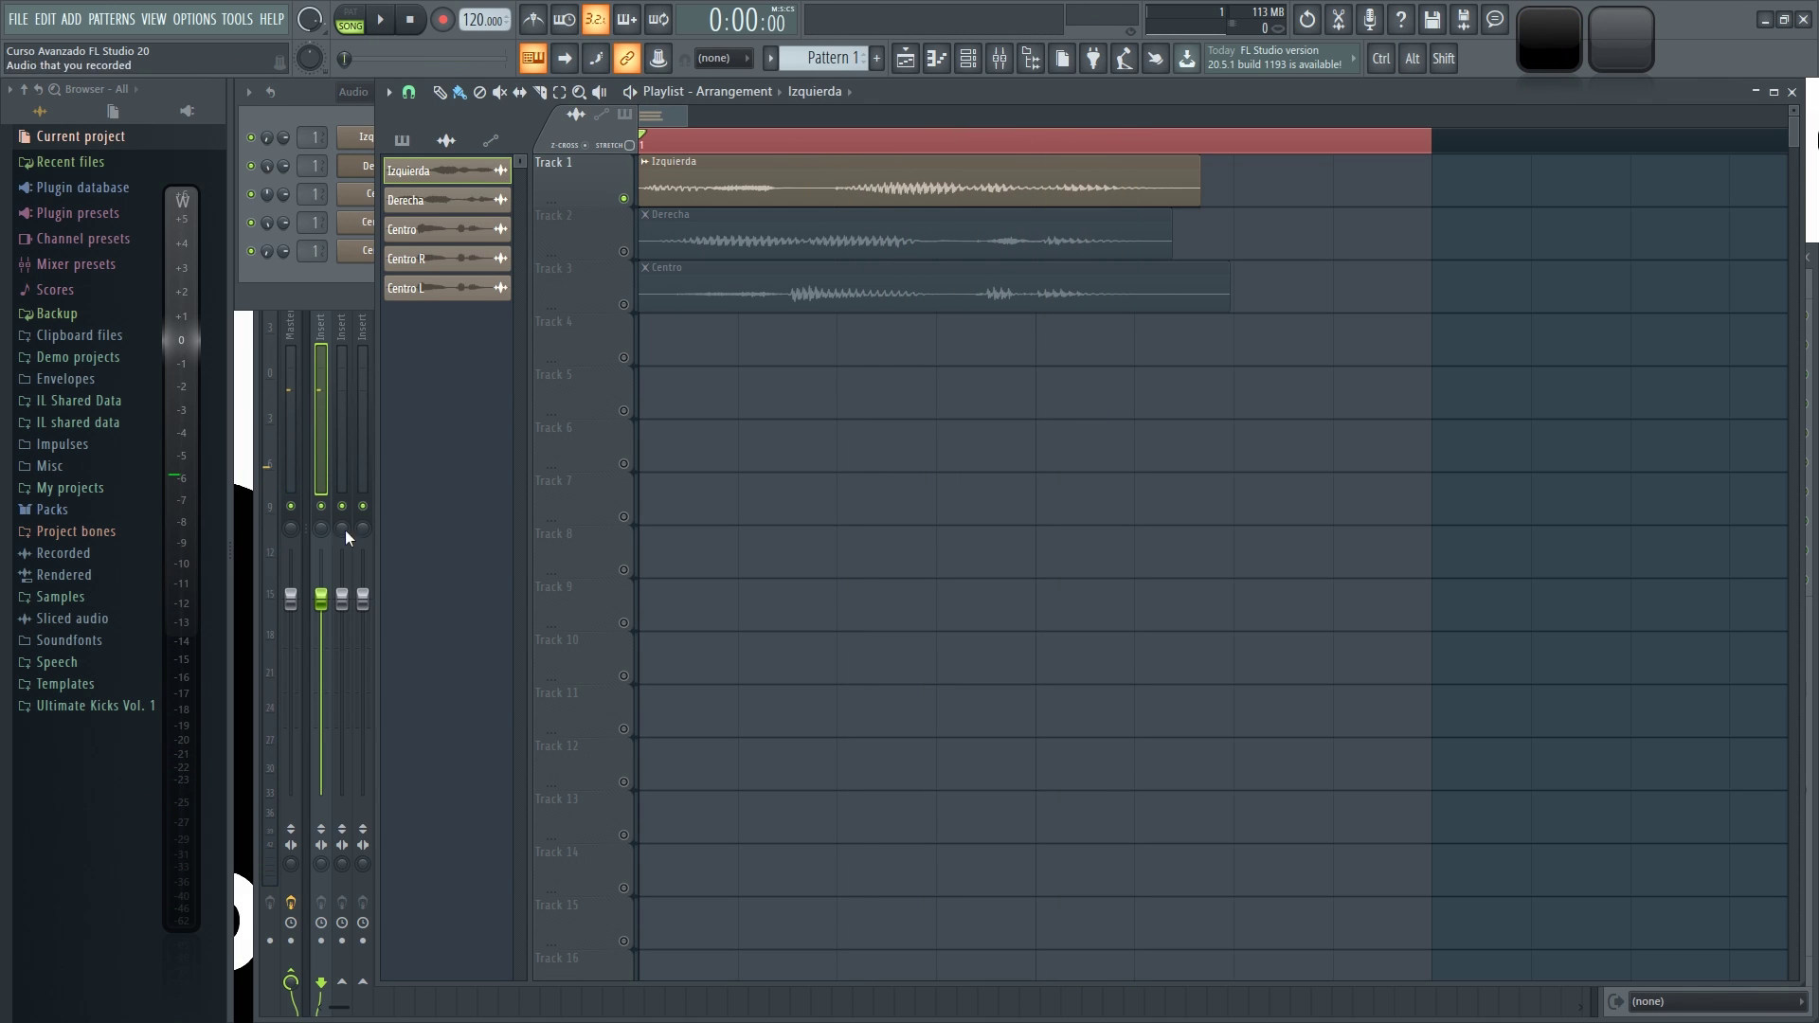
- Play the Derecha and Centro tracks one at a time in solo, checking each one's peak level
{"action": "right_click", "coordinate": [624, 250]}
{"action": "key", "text": "space"}
{"action": "key", "text": "space"}
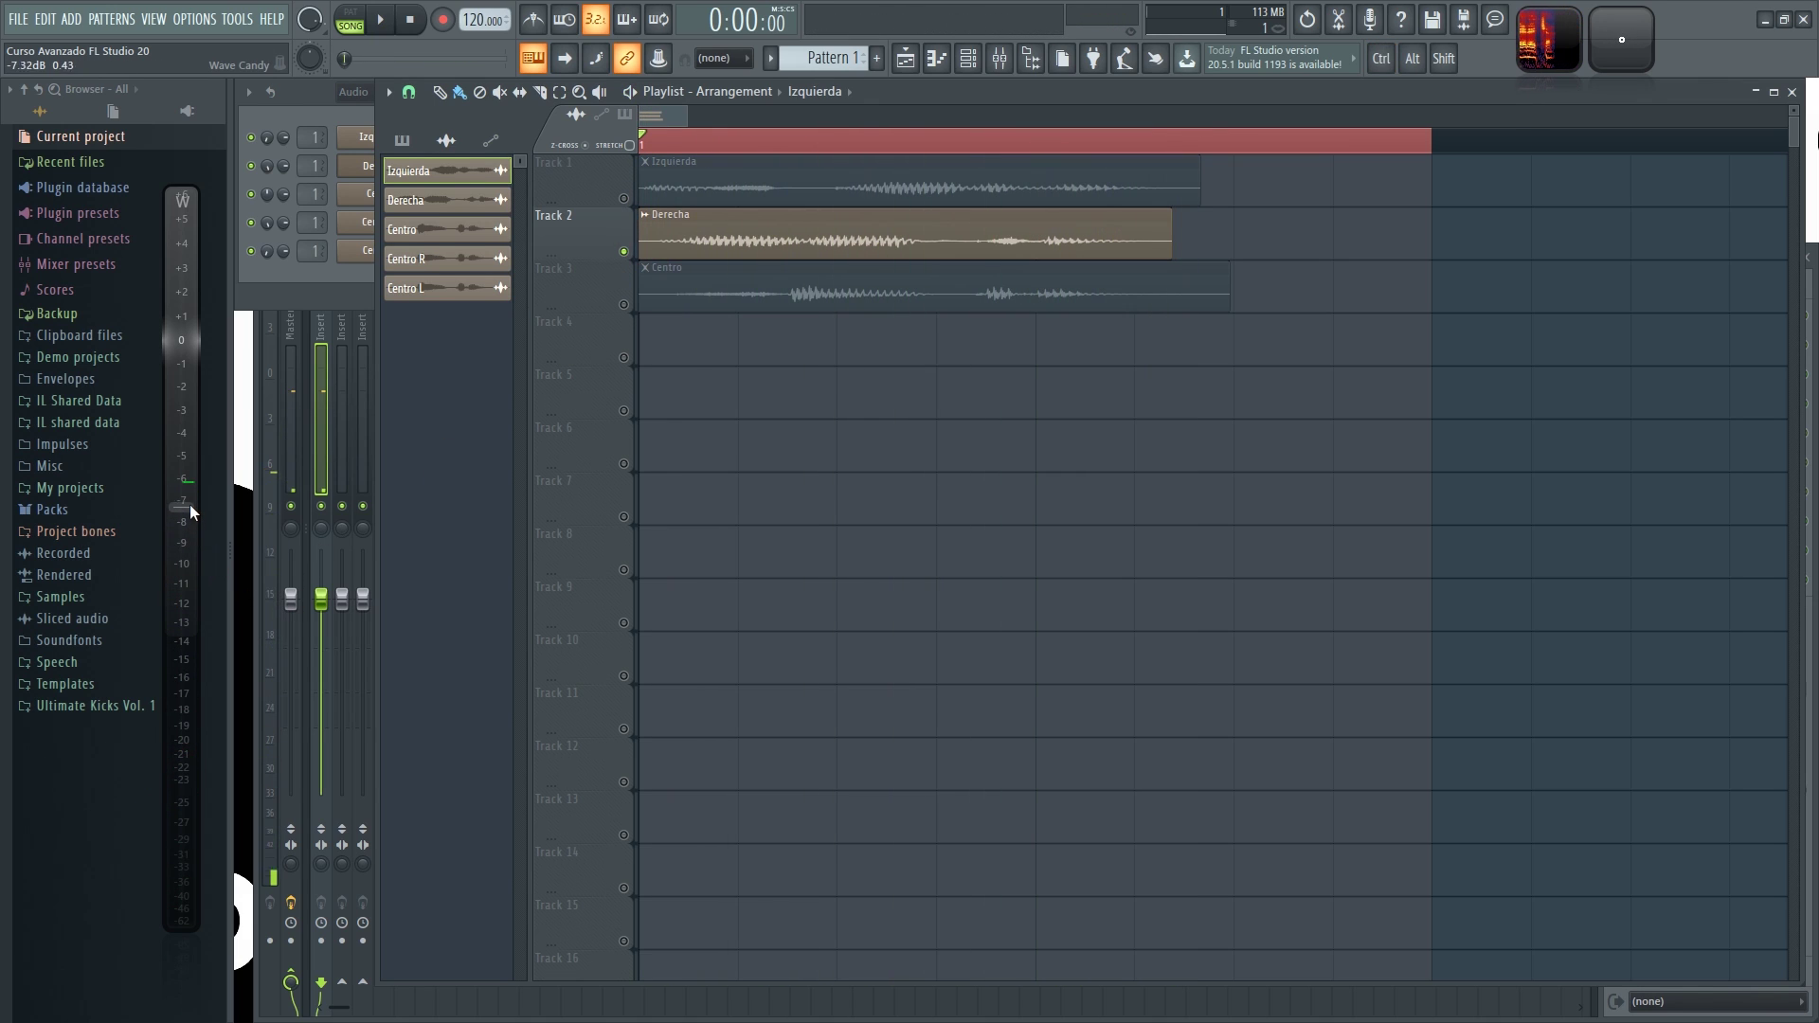
{"action": "right_click", "coordinate": [623, 304]}
{"action": "key", "text": "space"}
{"action": "key", "text": "space"}
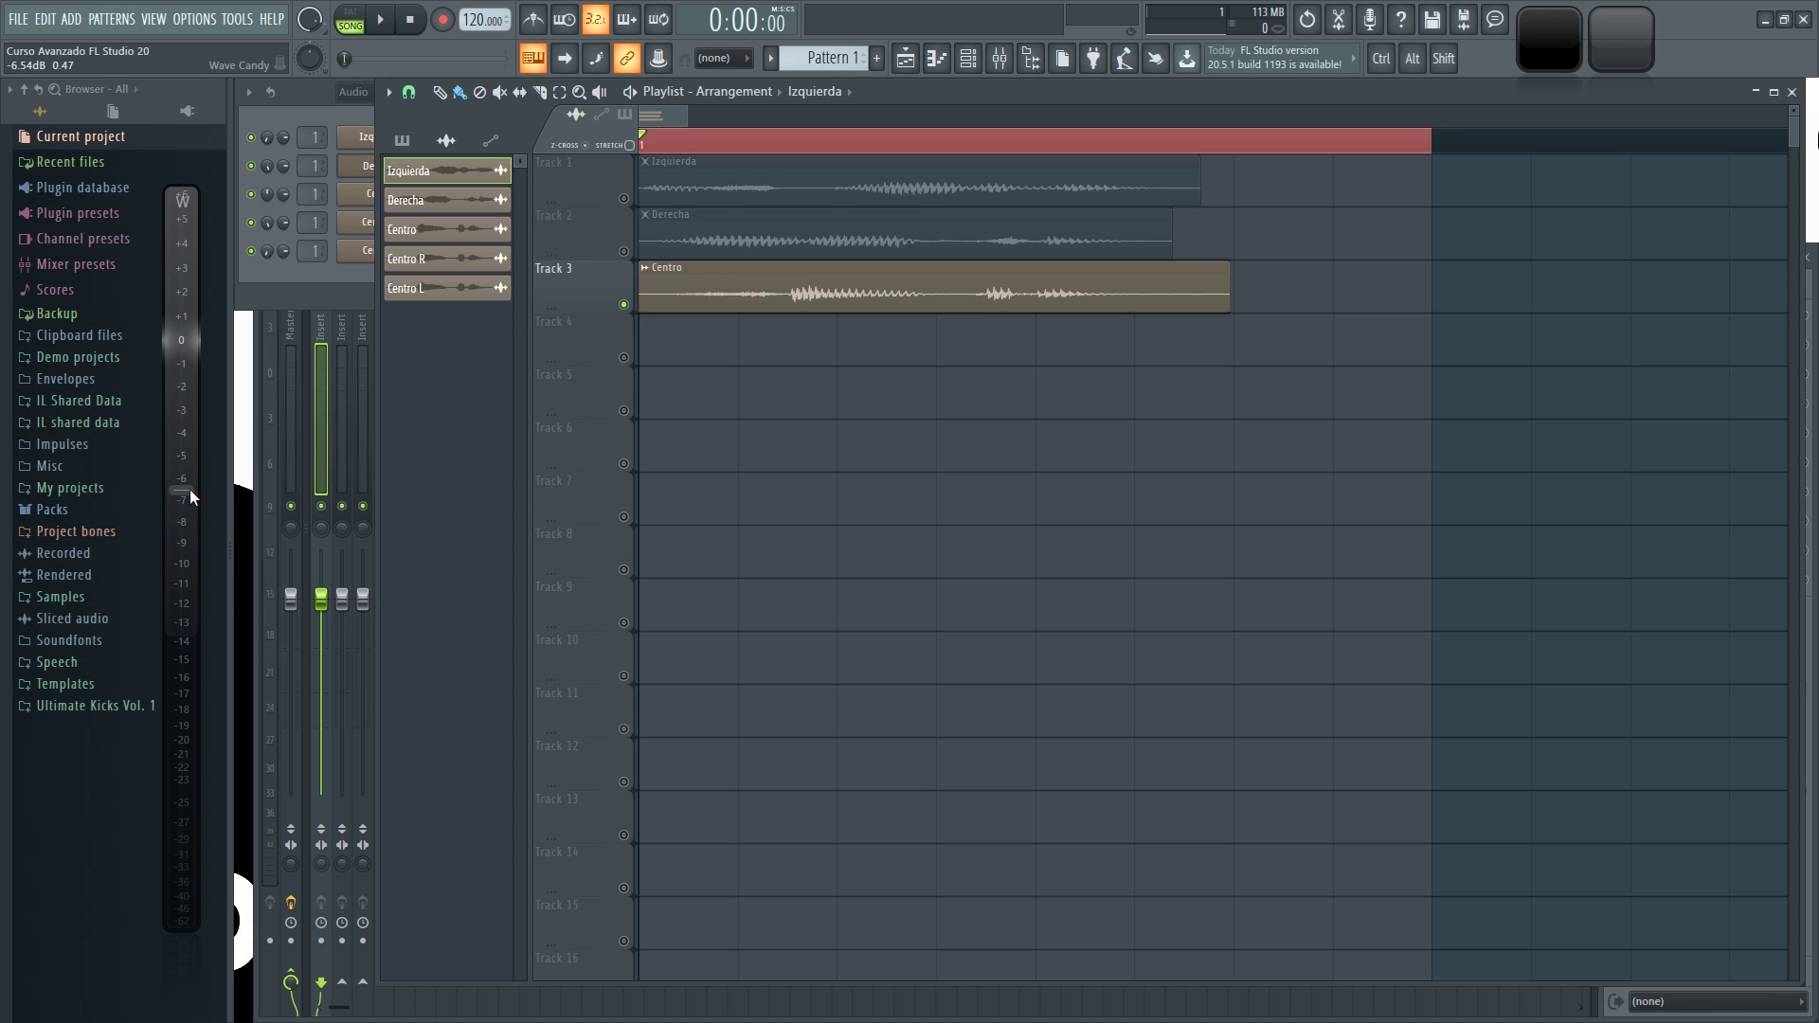
- In pattern mode, play the Centro channel in solo and open its channel settings
{"action": "left_click", "coordinate": [326, 110]}
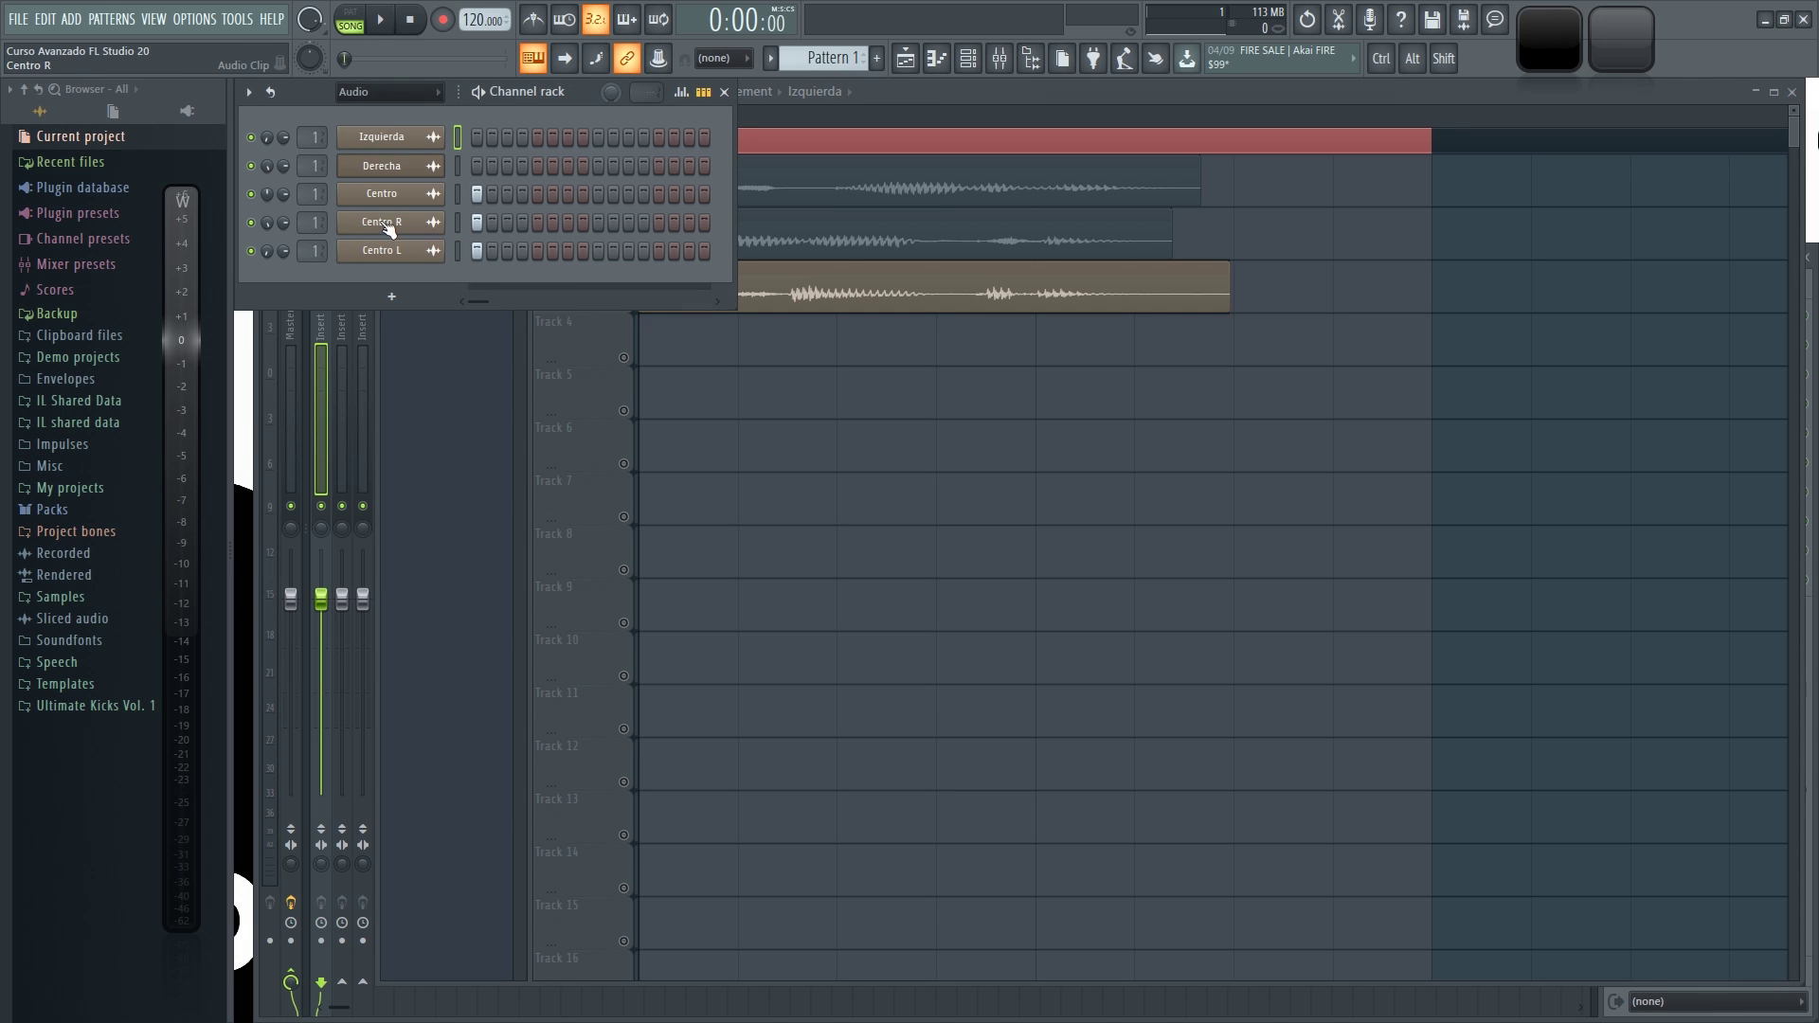
{"action": "key", "text": "l"}
{"action": "key", "text": "ctrl"}
{"action": "left_click", "coordinate": [254, 199], "text": "ctrl"}
{"action": "key", "text": "space"}
{"action": "key", "text": "space"}
{"action": "left_click", "coordinate": [382, 195]}
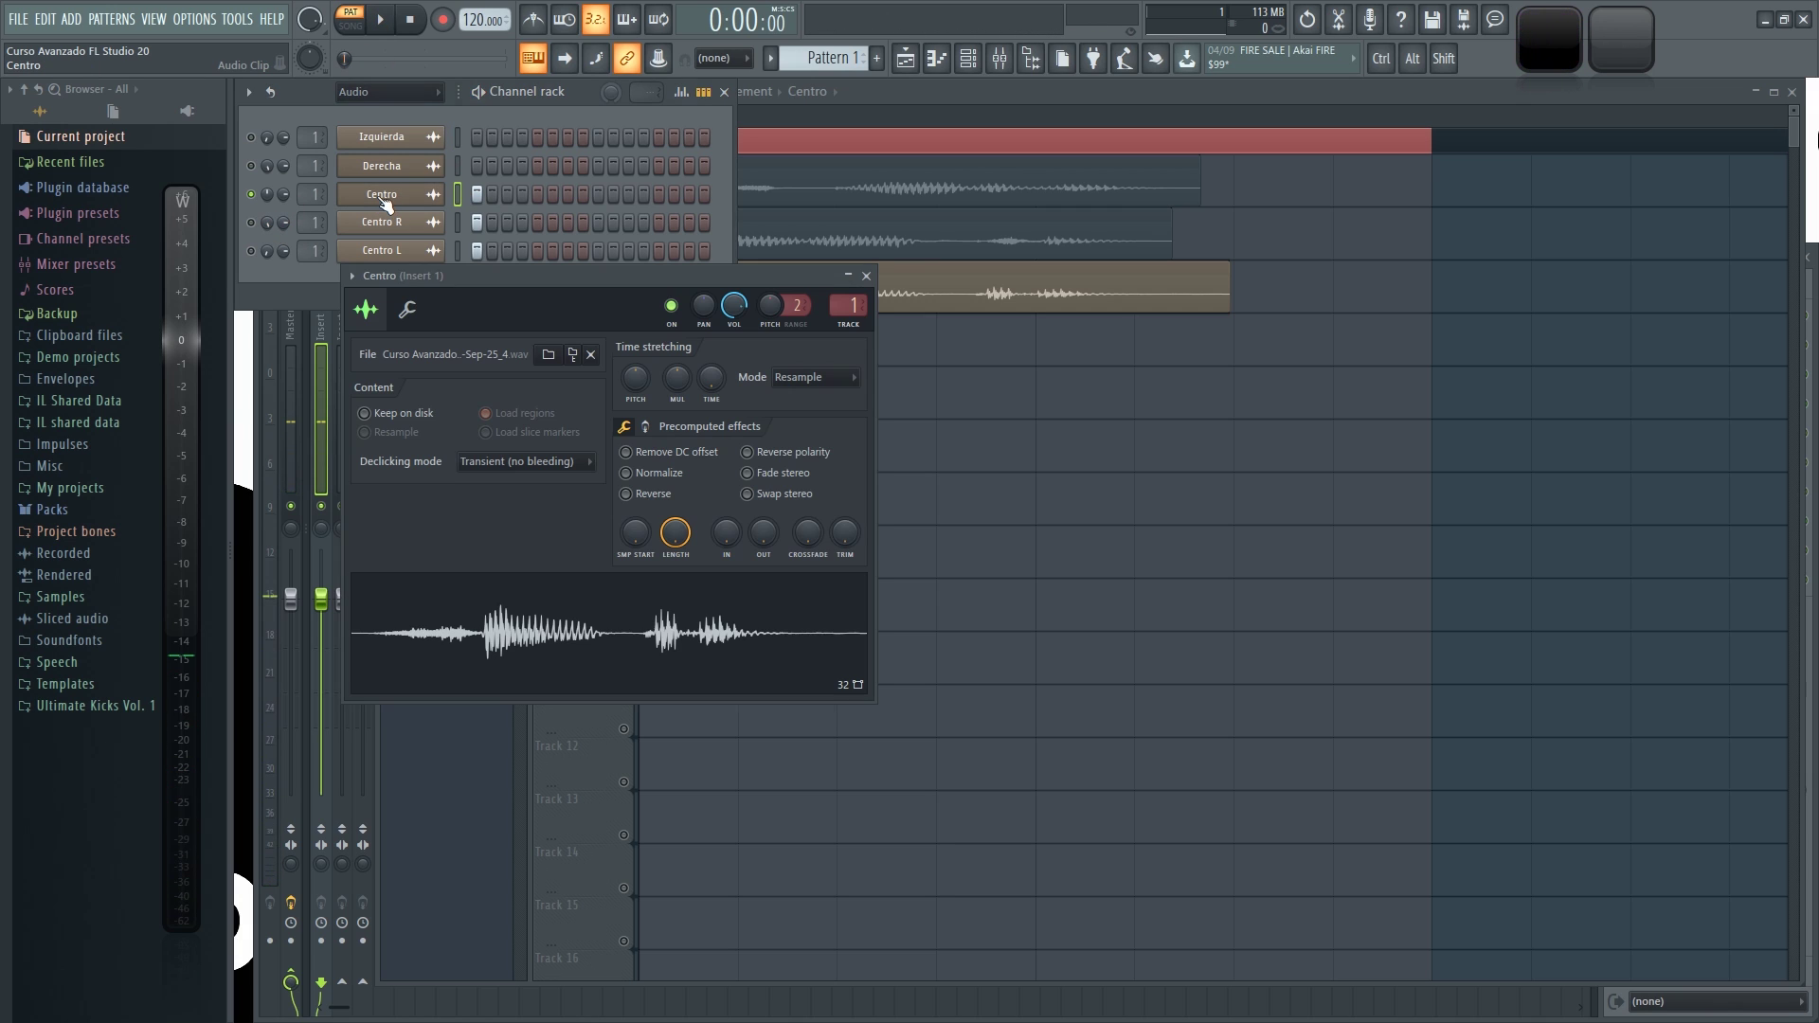
{"action": "left_click_drag", "start_coordinate": [548, 275], "coordinate": [938, 90]}
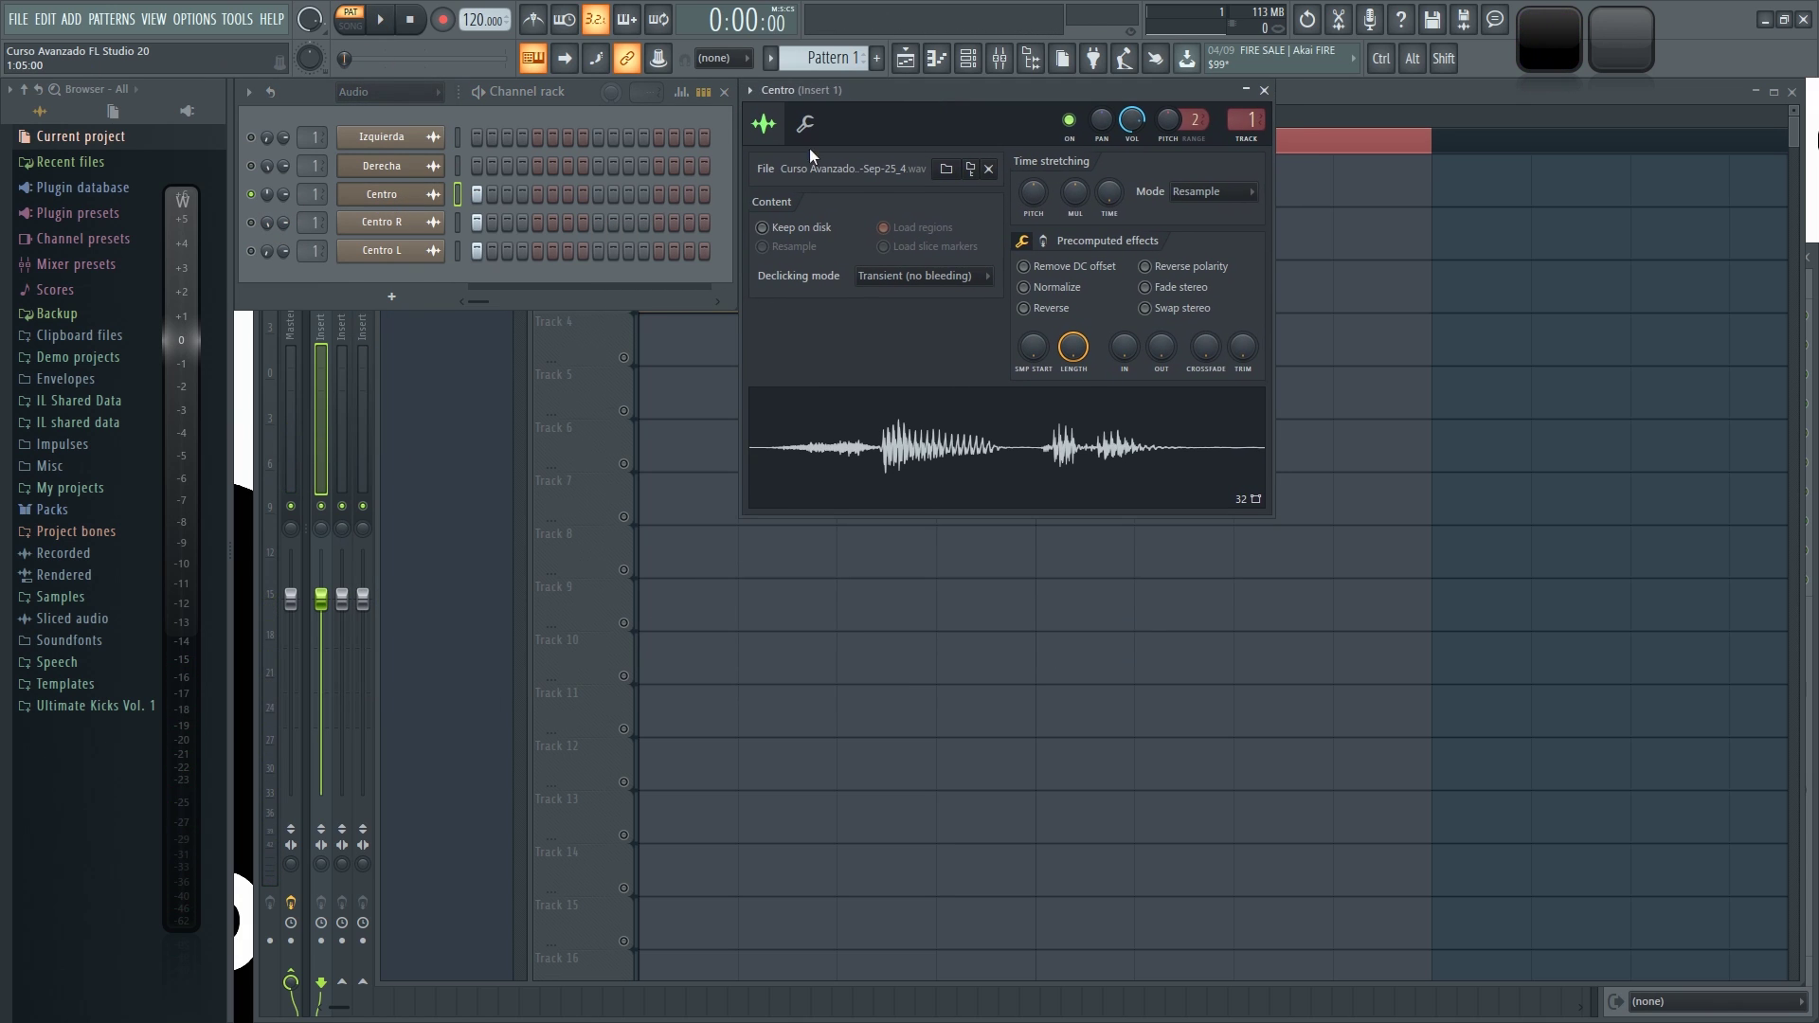
- Listen to the Centro R and Centro L channels with the Centro channel muted, both soloed and together
{"action": "left_click", "coordinate": [250, 222], "text": "ctrl"}
{"action": "left_click", "coordinate": [250, 251]}
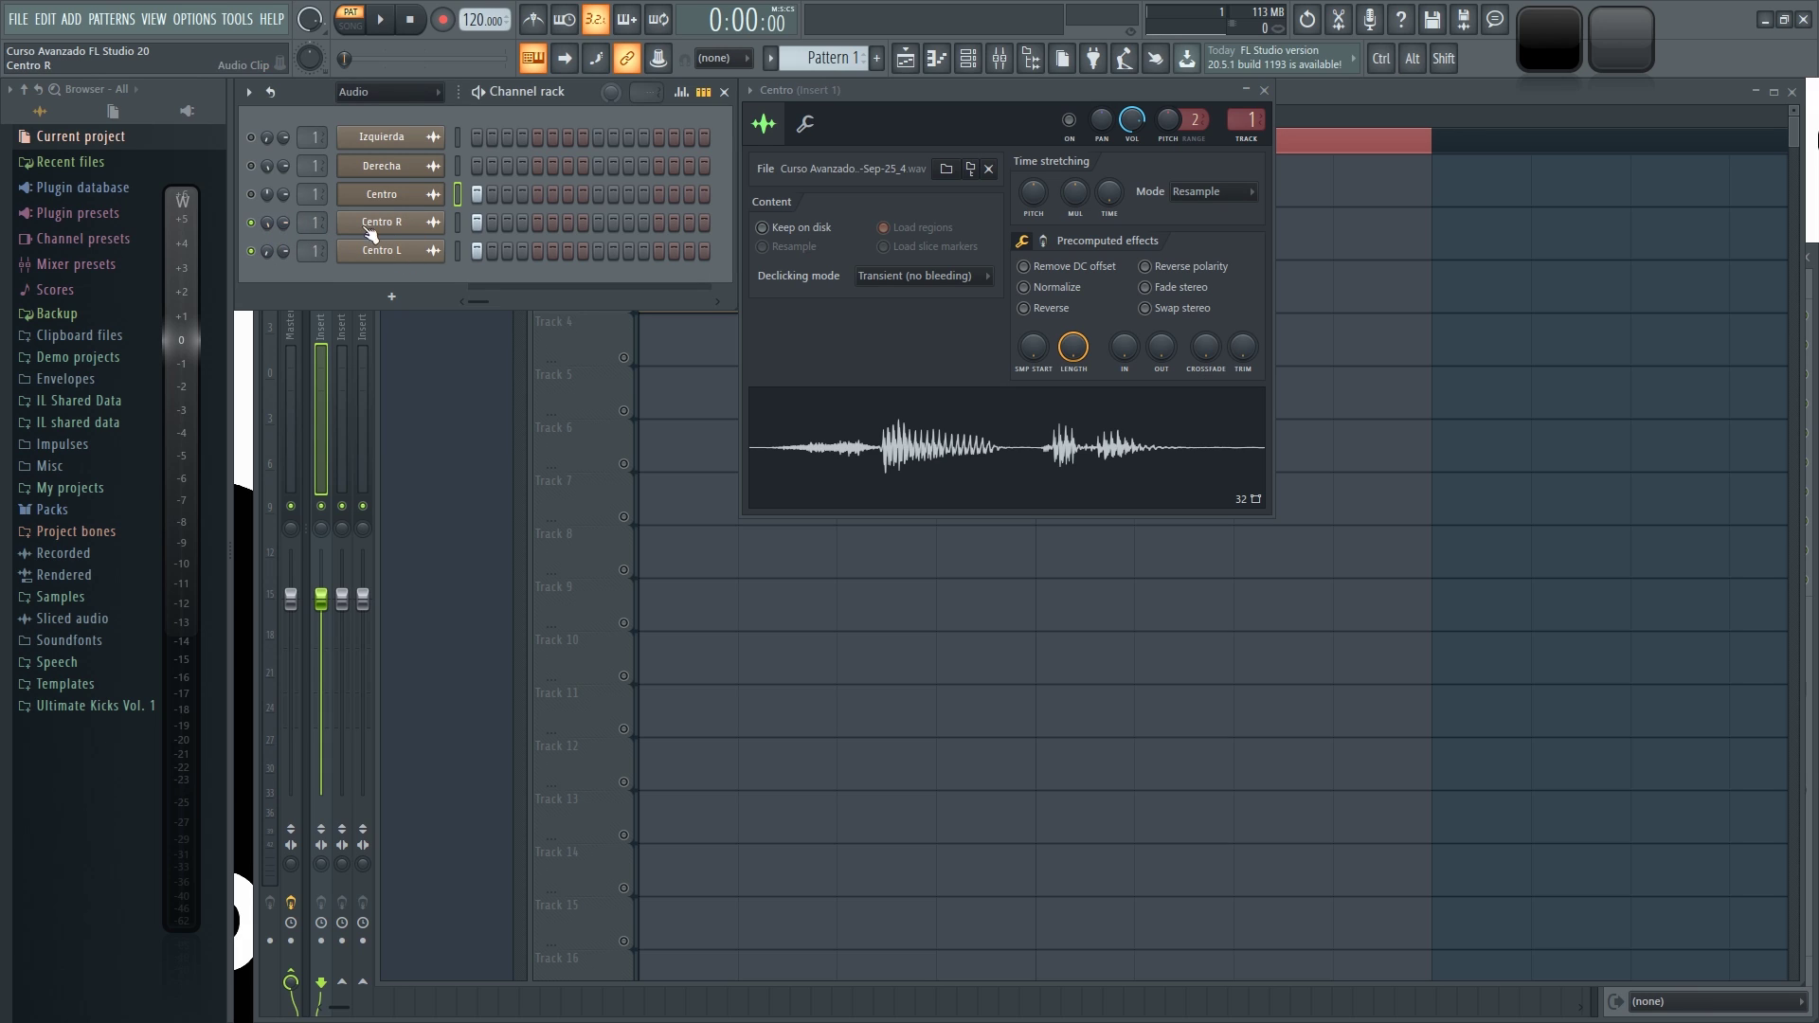
{"action": "left_click", "coordinate": [250, 251], "text": "ctrl"}
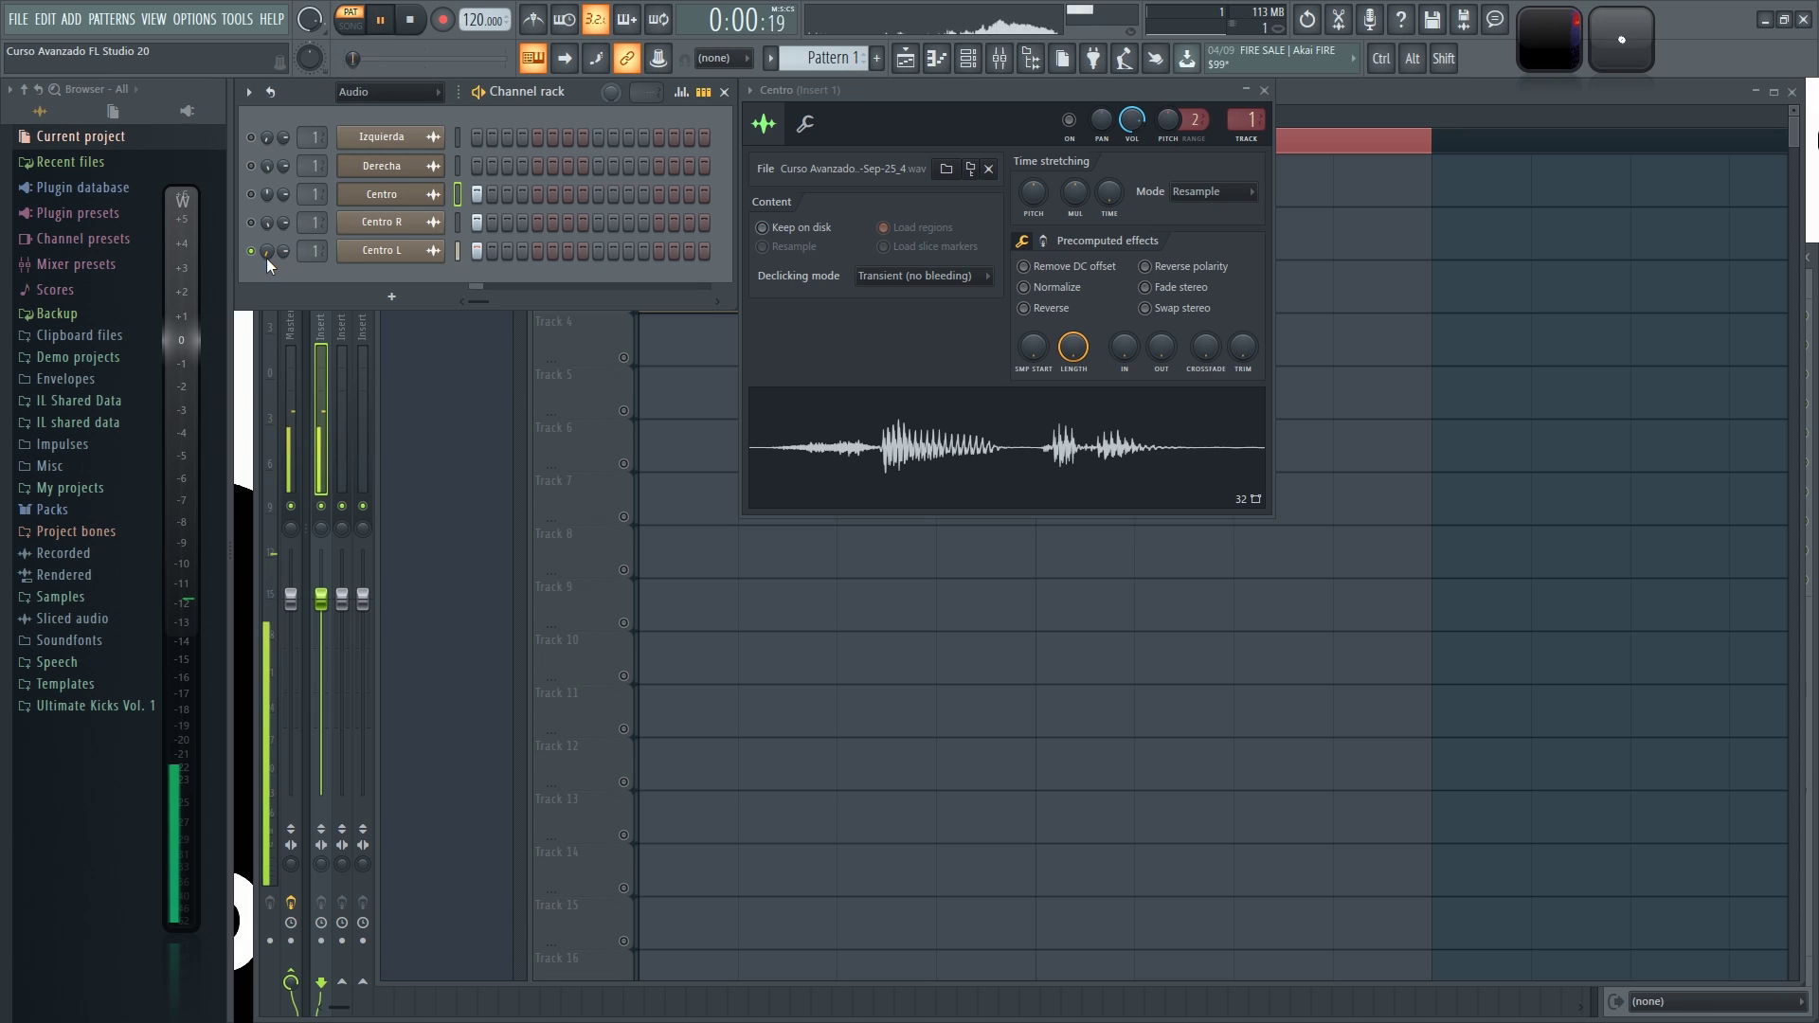
{"action": "left_click", "coordinate": [251, 223]}
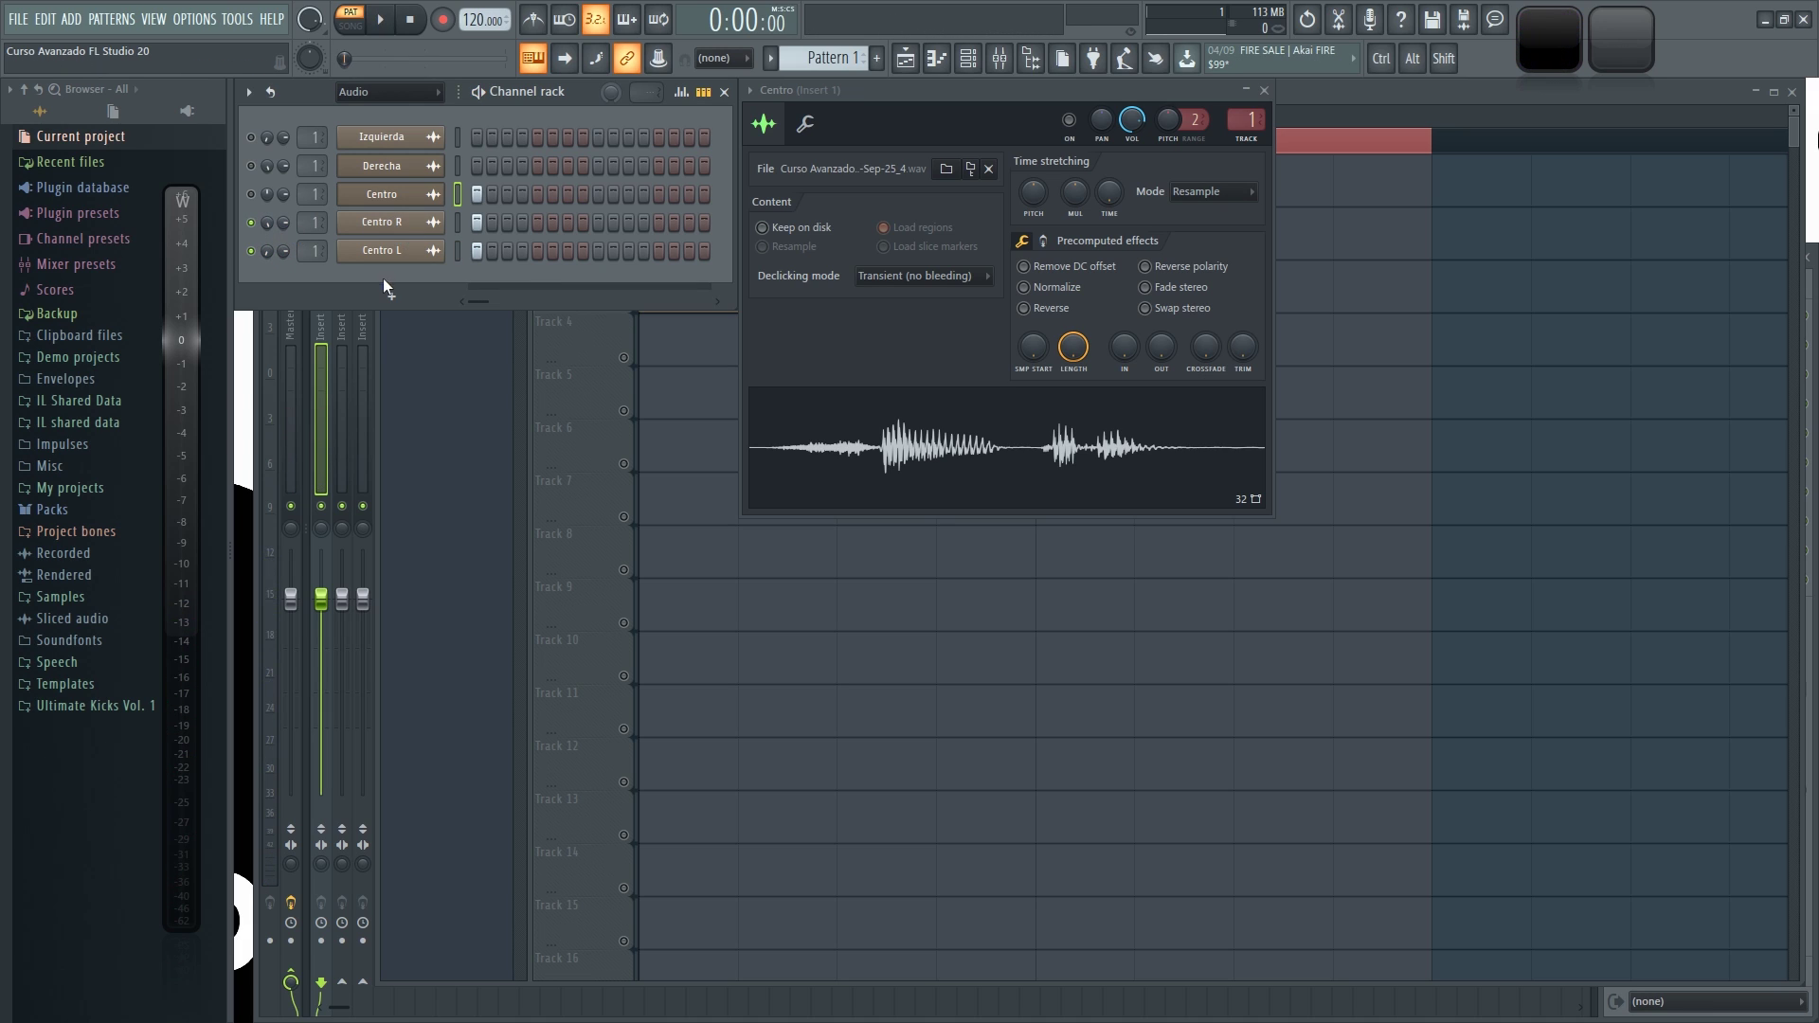
{"action": "key", "text": "space"}
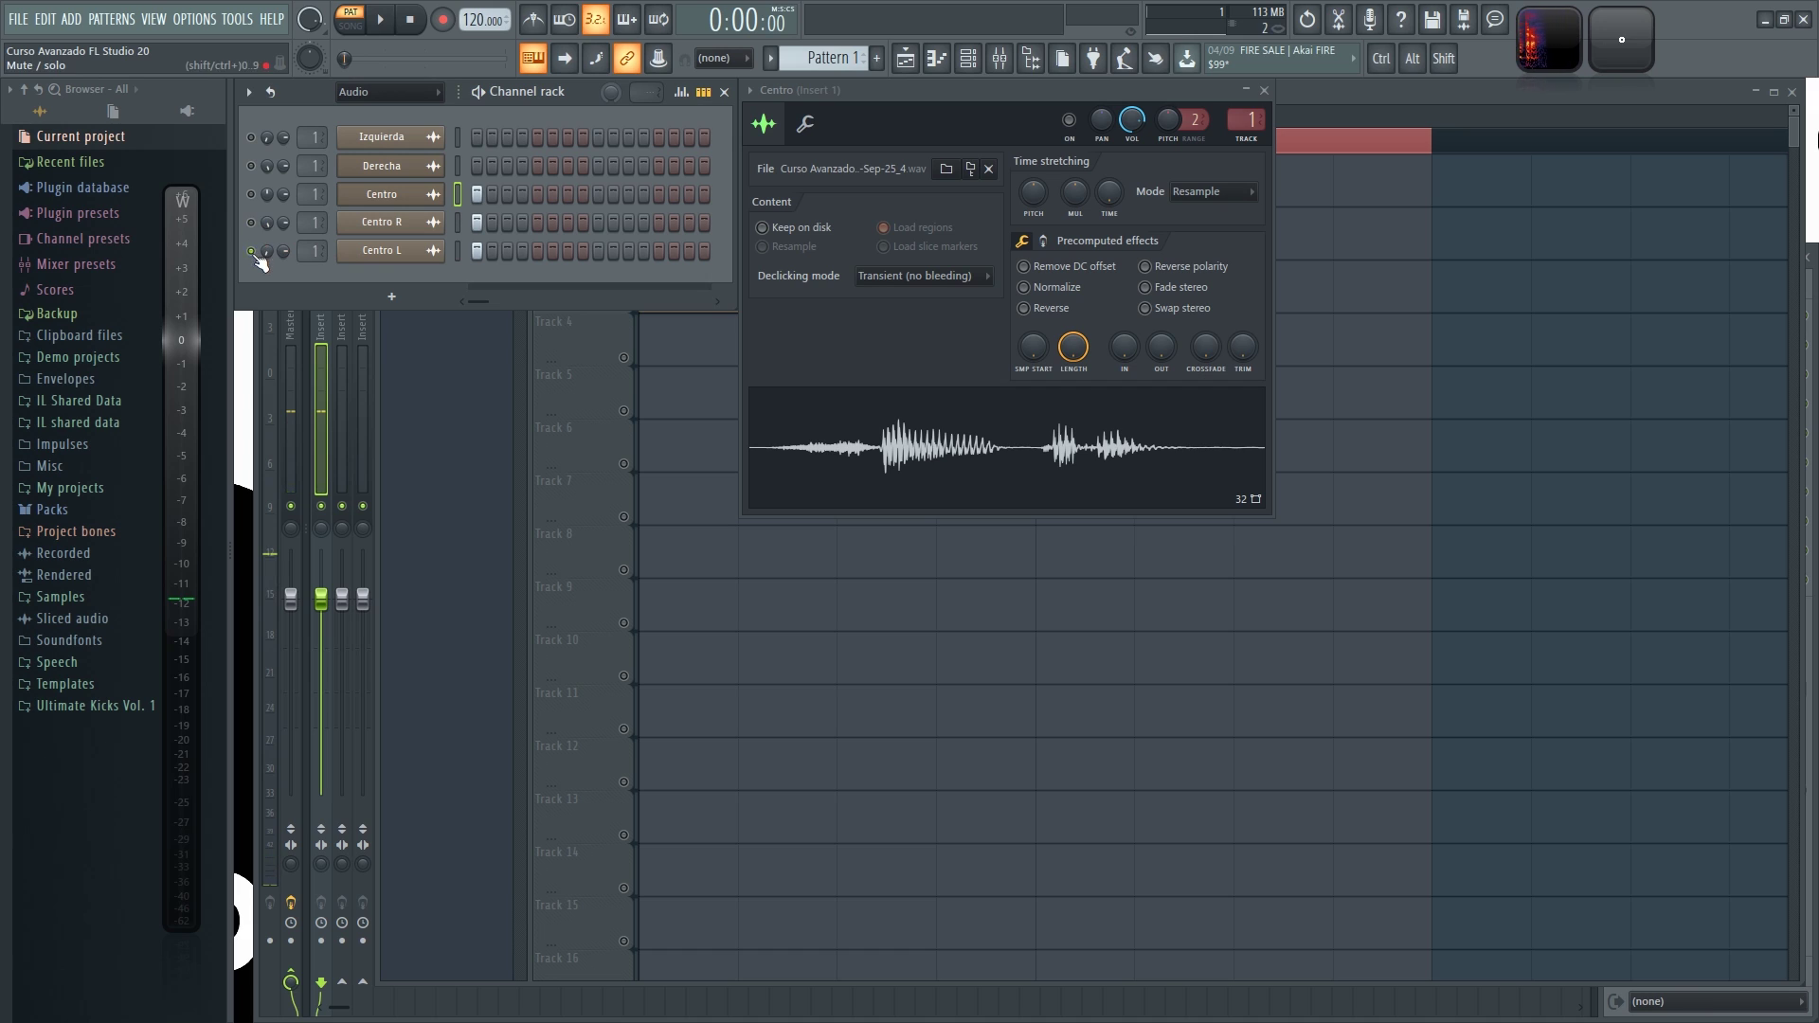
- Unmute the Centro channel alongside Centro R and Centro L and play the pattern
{"action": "right_click", "coordinate": [250, 198]}
{"action": "key", "text": "space"}
{"action": "right_click", "coordinate": [247, 205]}
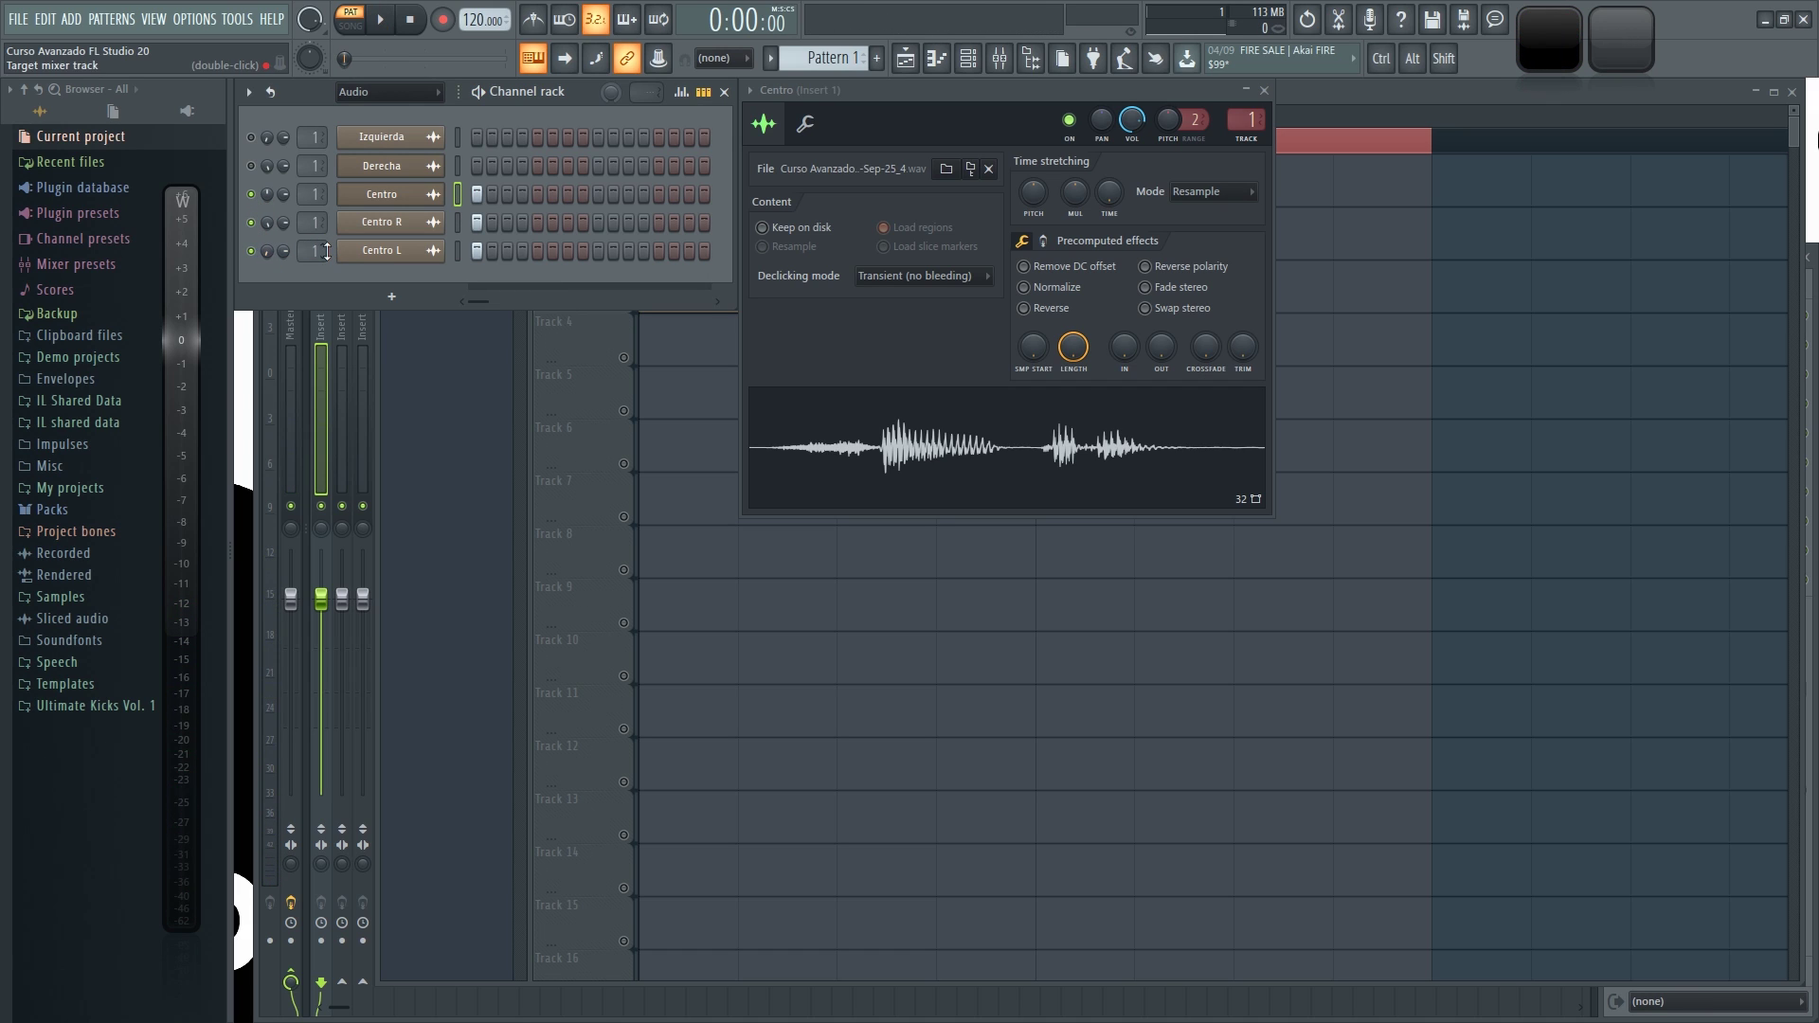
{"action": "key", "text": "space"}
{"action": "key", "text": "space"}
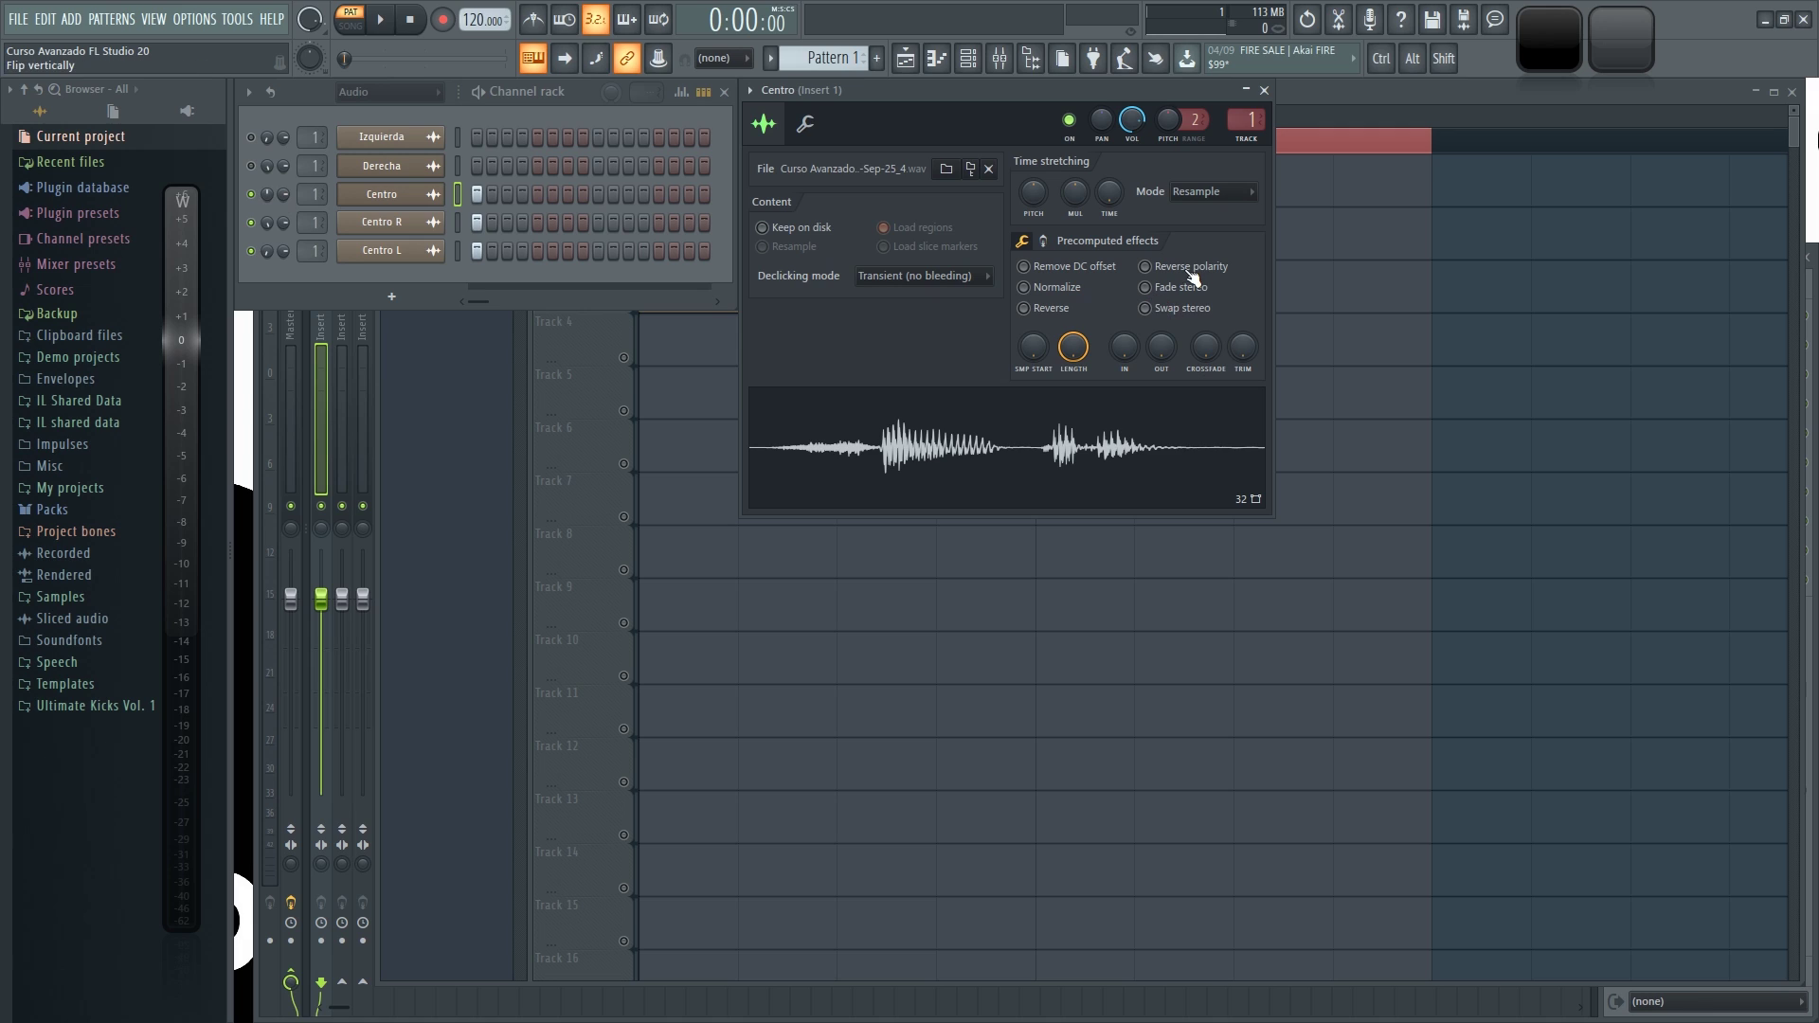
- Reverse the polarity of the Centro sample and play the pattern to hear the phase cancellation
{"action": "left_click", "coordinate": [1161, 270]}
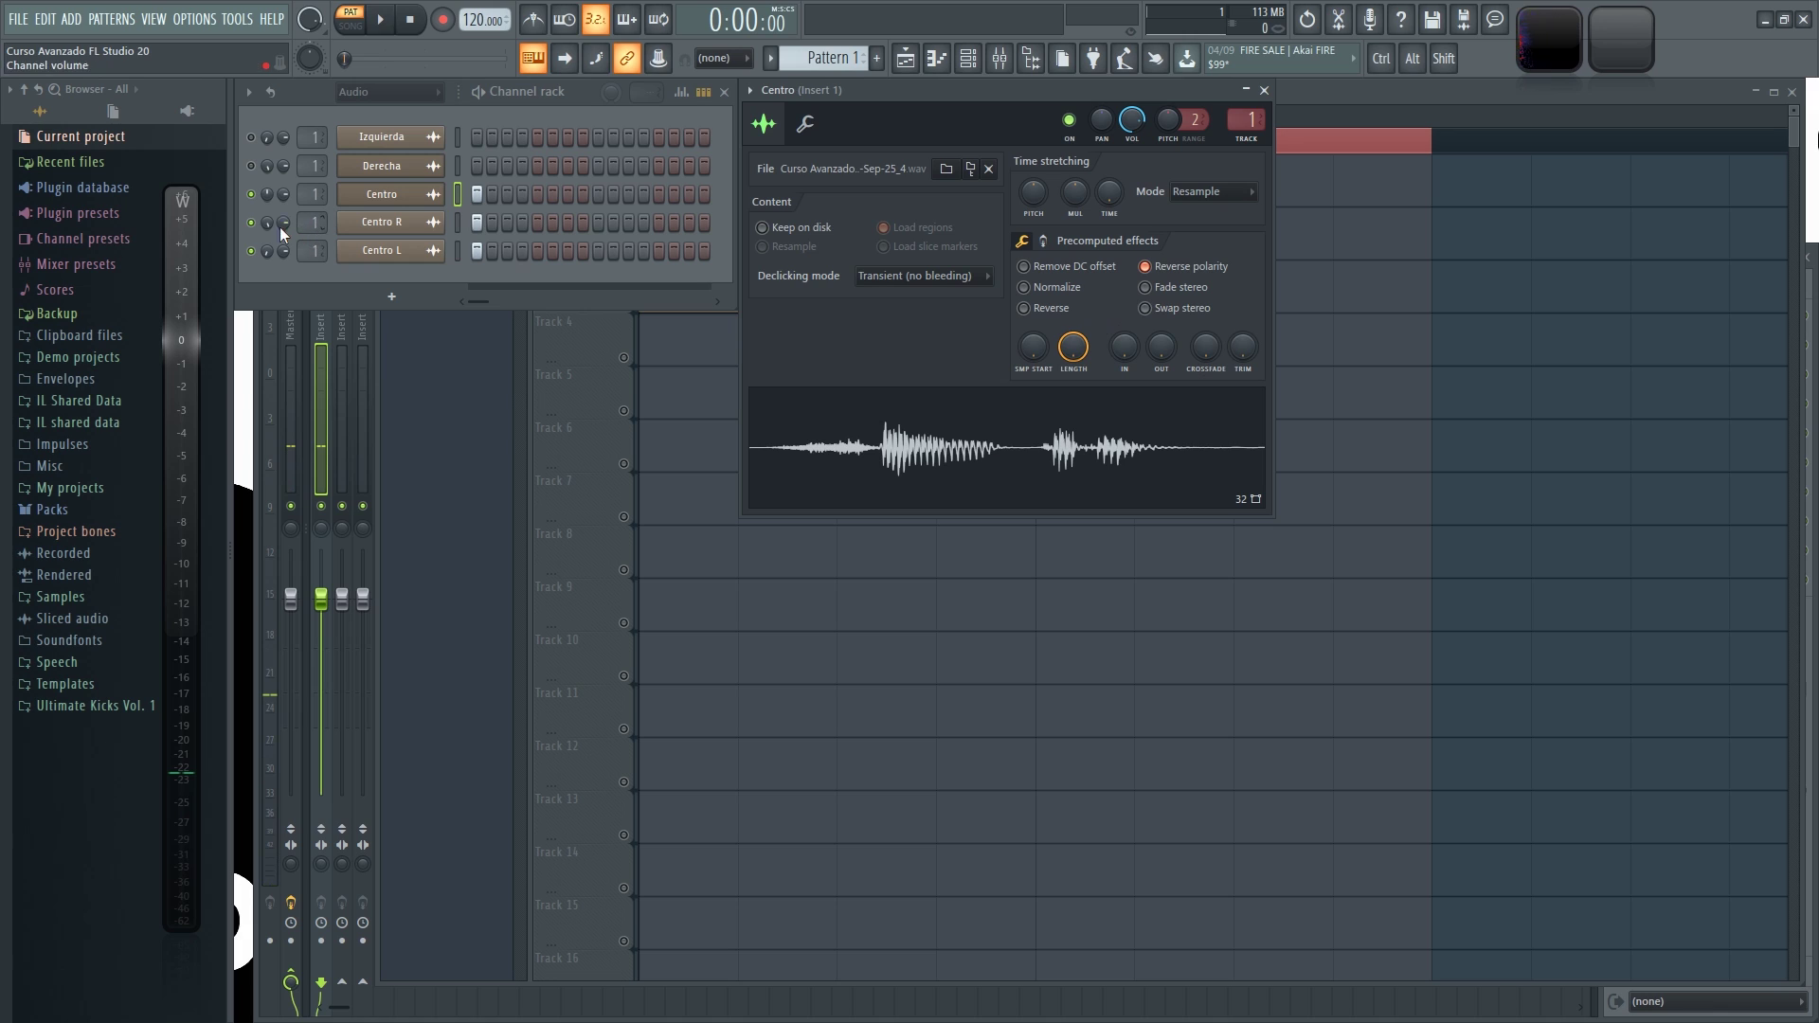
{"action": "key", "text": "space"}
{"action": "scroll", "coordinate": [267, 194], "scroll_direction": "up", "scroll_amount": 3}
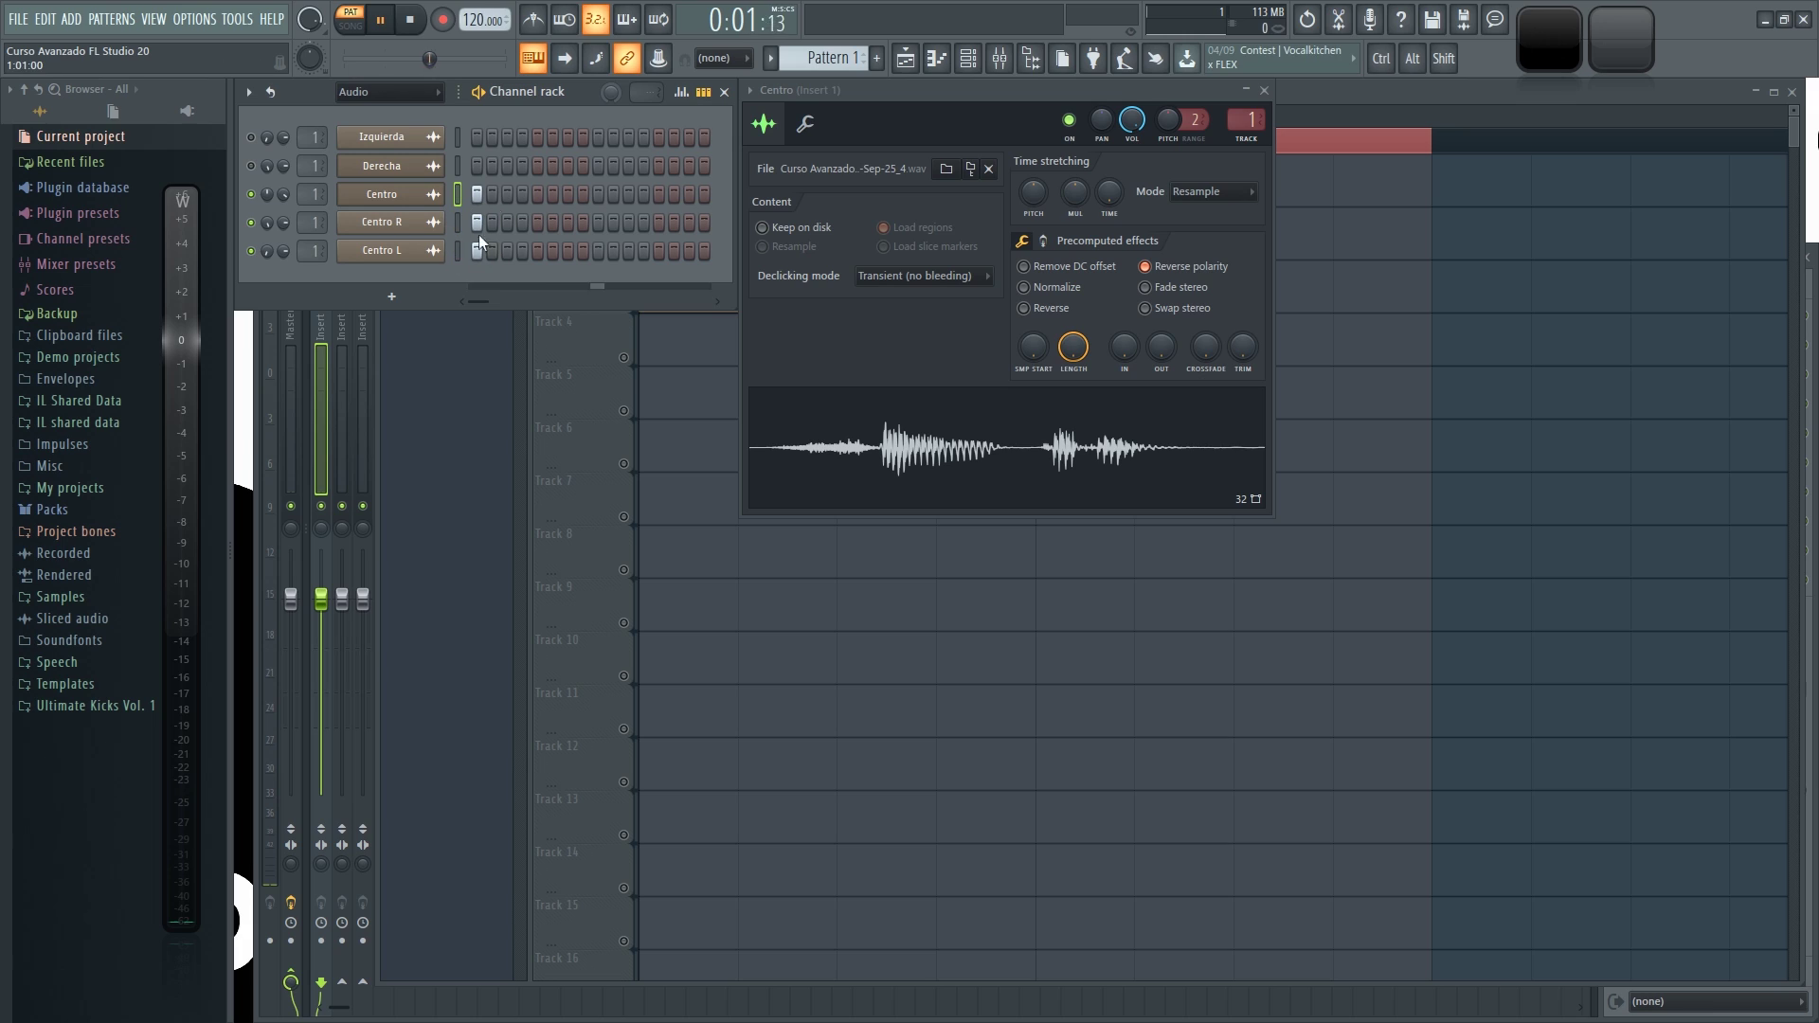
- Stop playback and clear the first step of the Centro R and Centro L channels
{"action": "left_click", "coordinate": [411, 21]}
{"action": "left_click", "coordinate": [477, 223]}
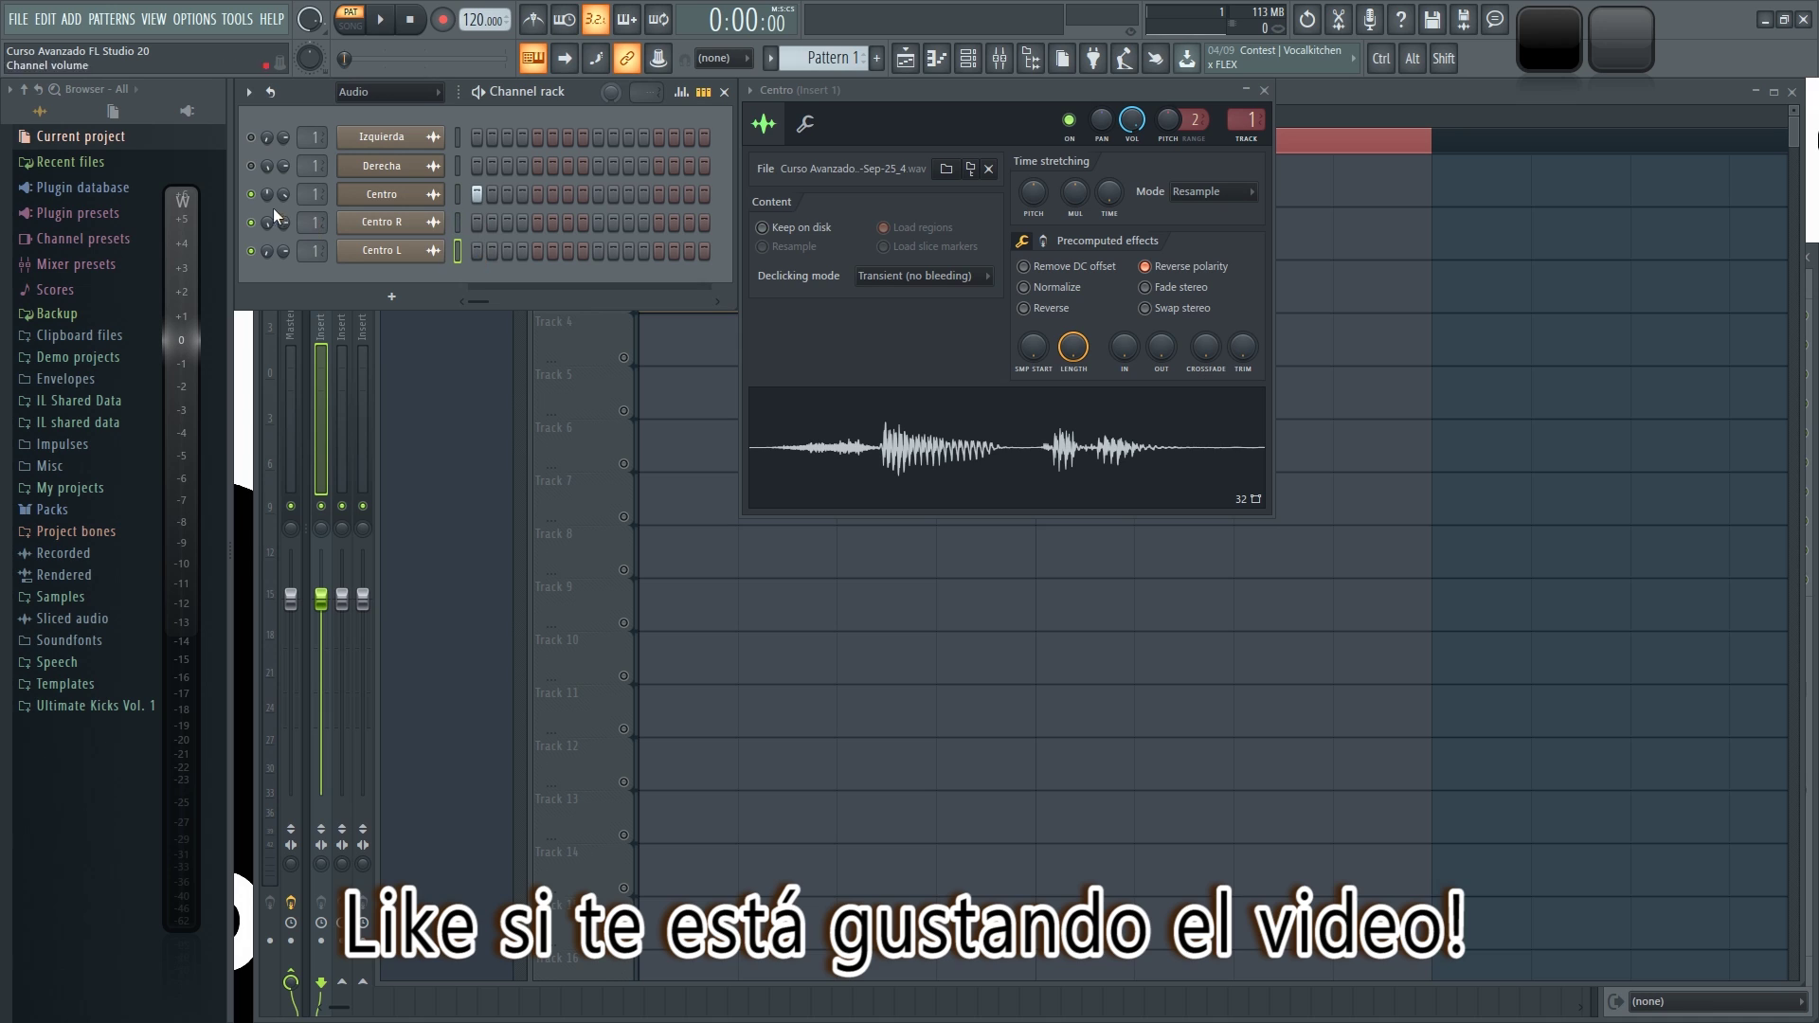
- Unmute the Izquierda and Derecha tracks in the playlist and play the full arrangement in song mode
{"action": "key", "text": "F5"}
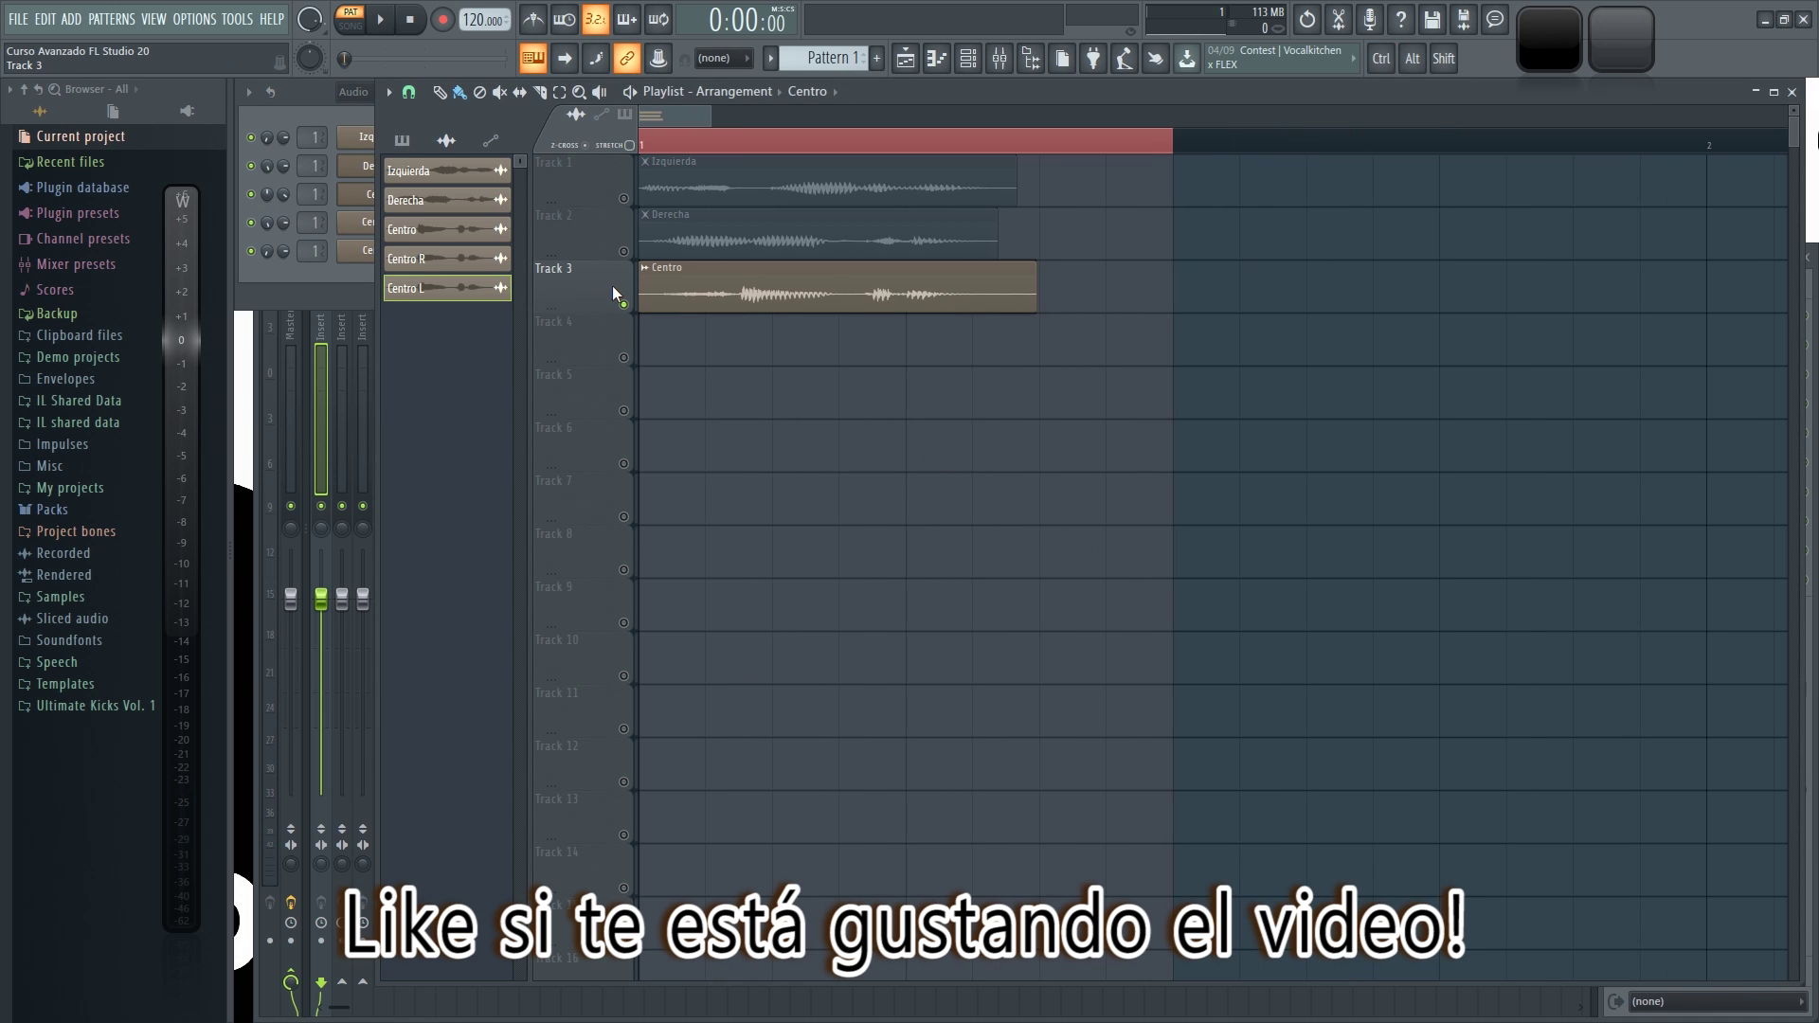
{"action": "left_click", "coordinate": [623, 251]}
{"action": "left_click", "coordinate": [623, 198]}
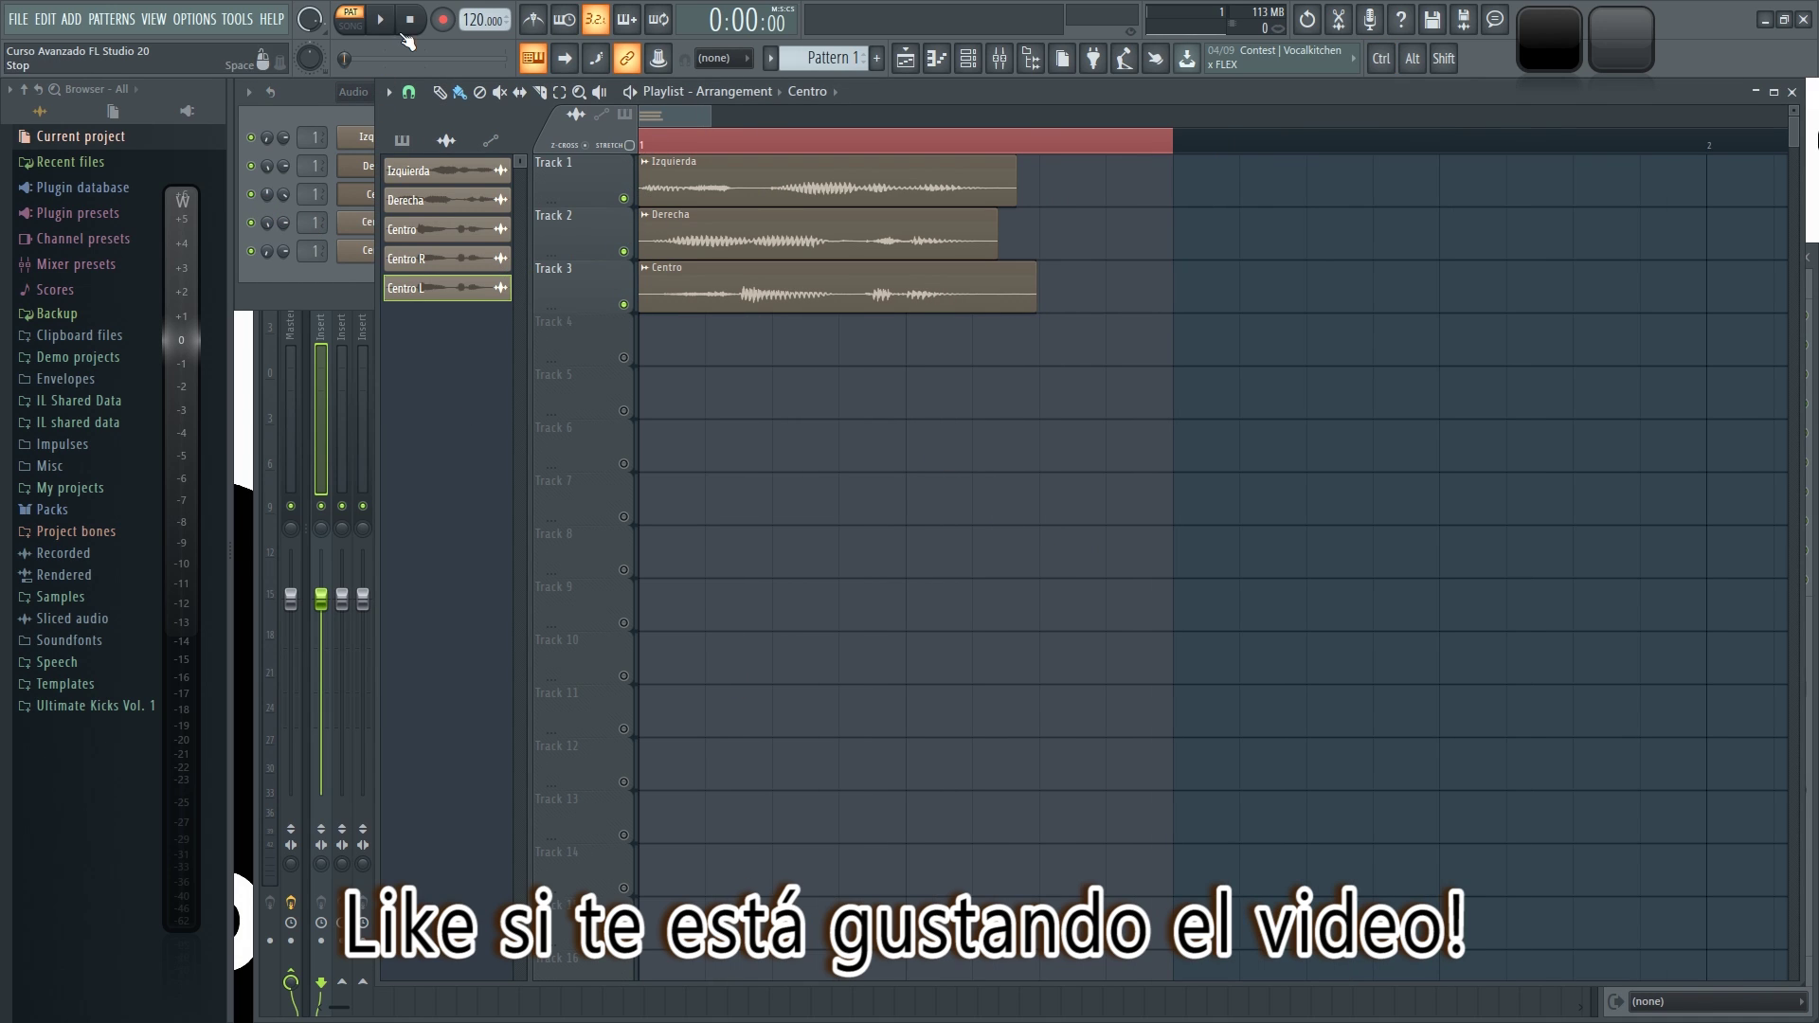
{"action": "key", "text": "space"}
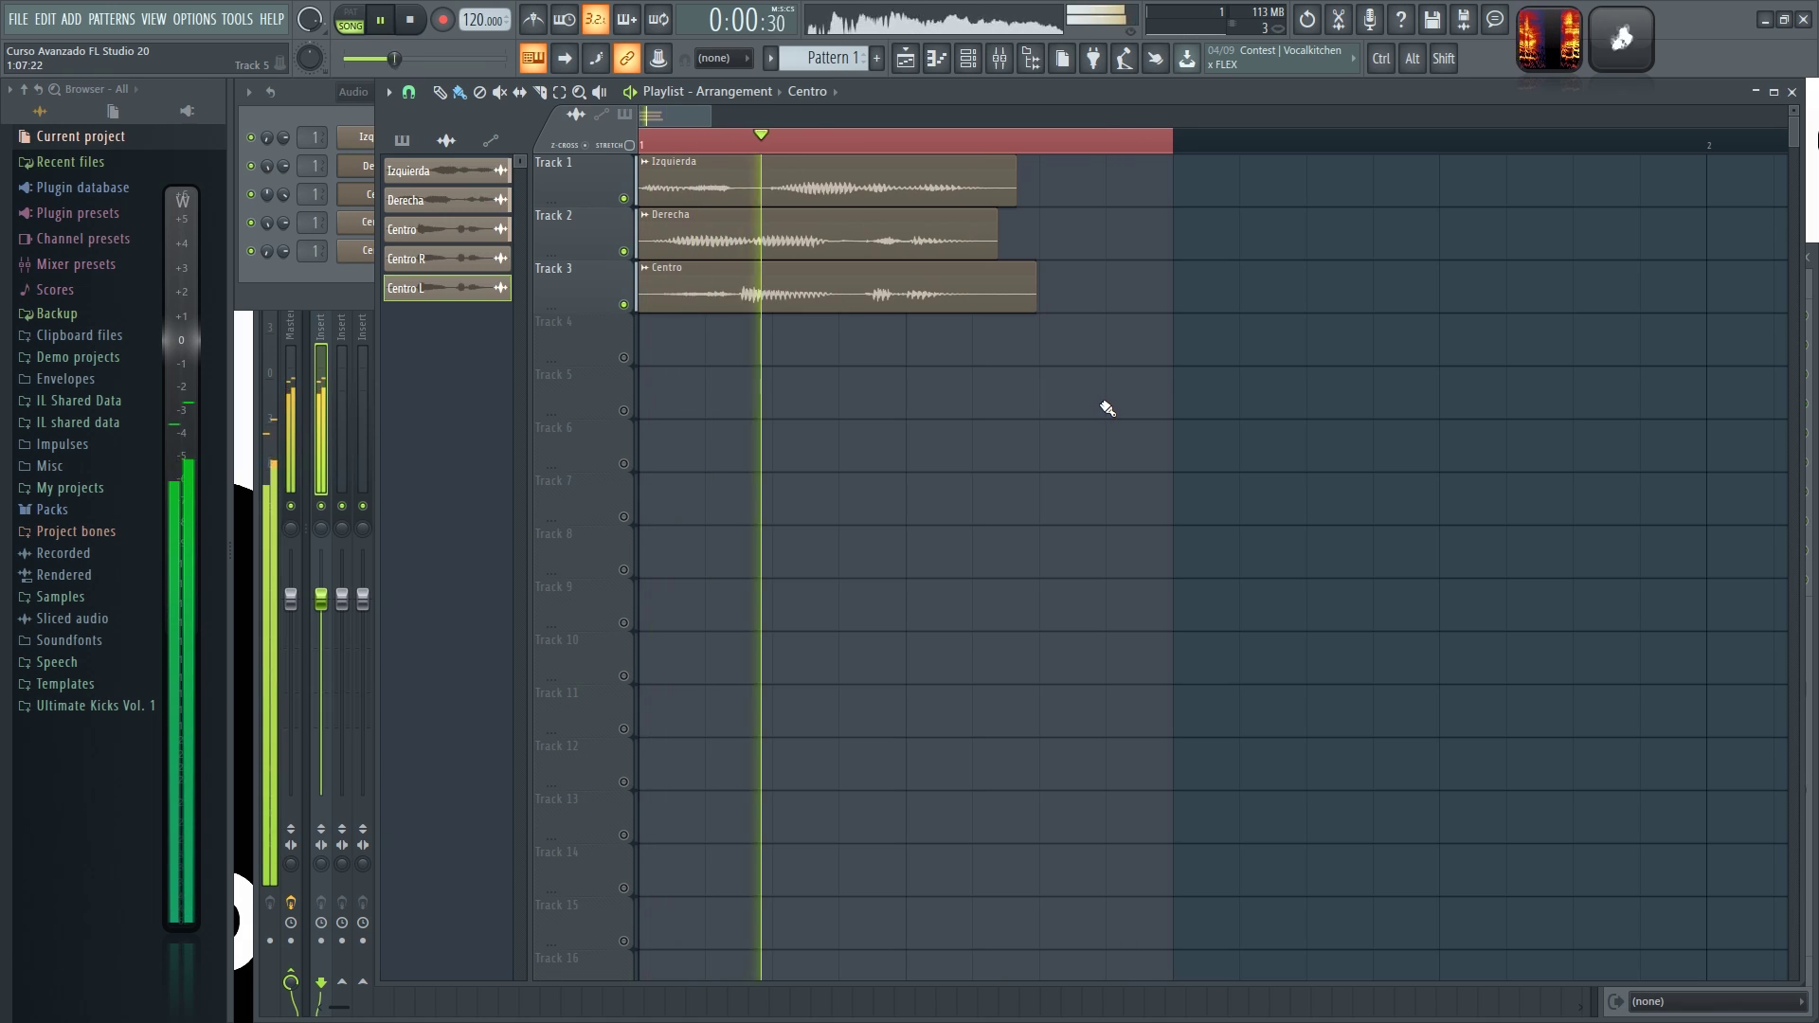
{"action": "key", "text": "space"}
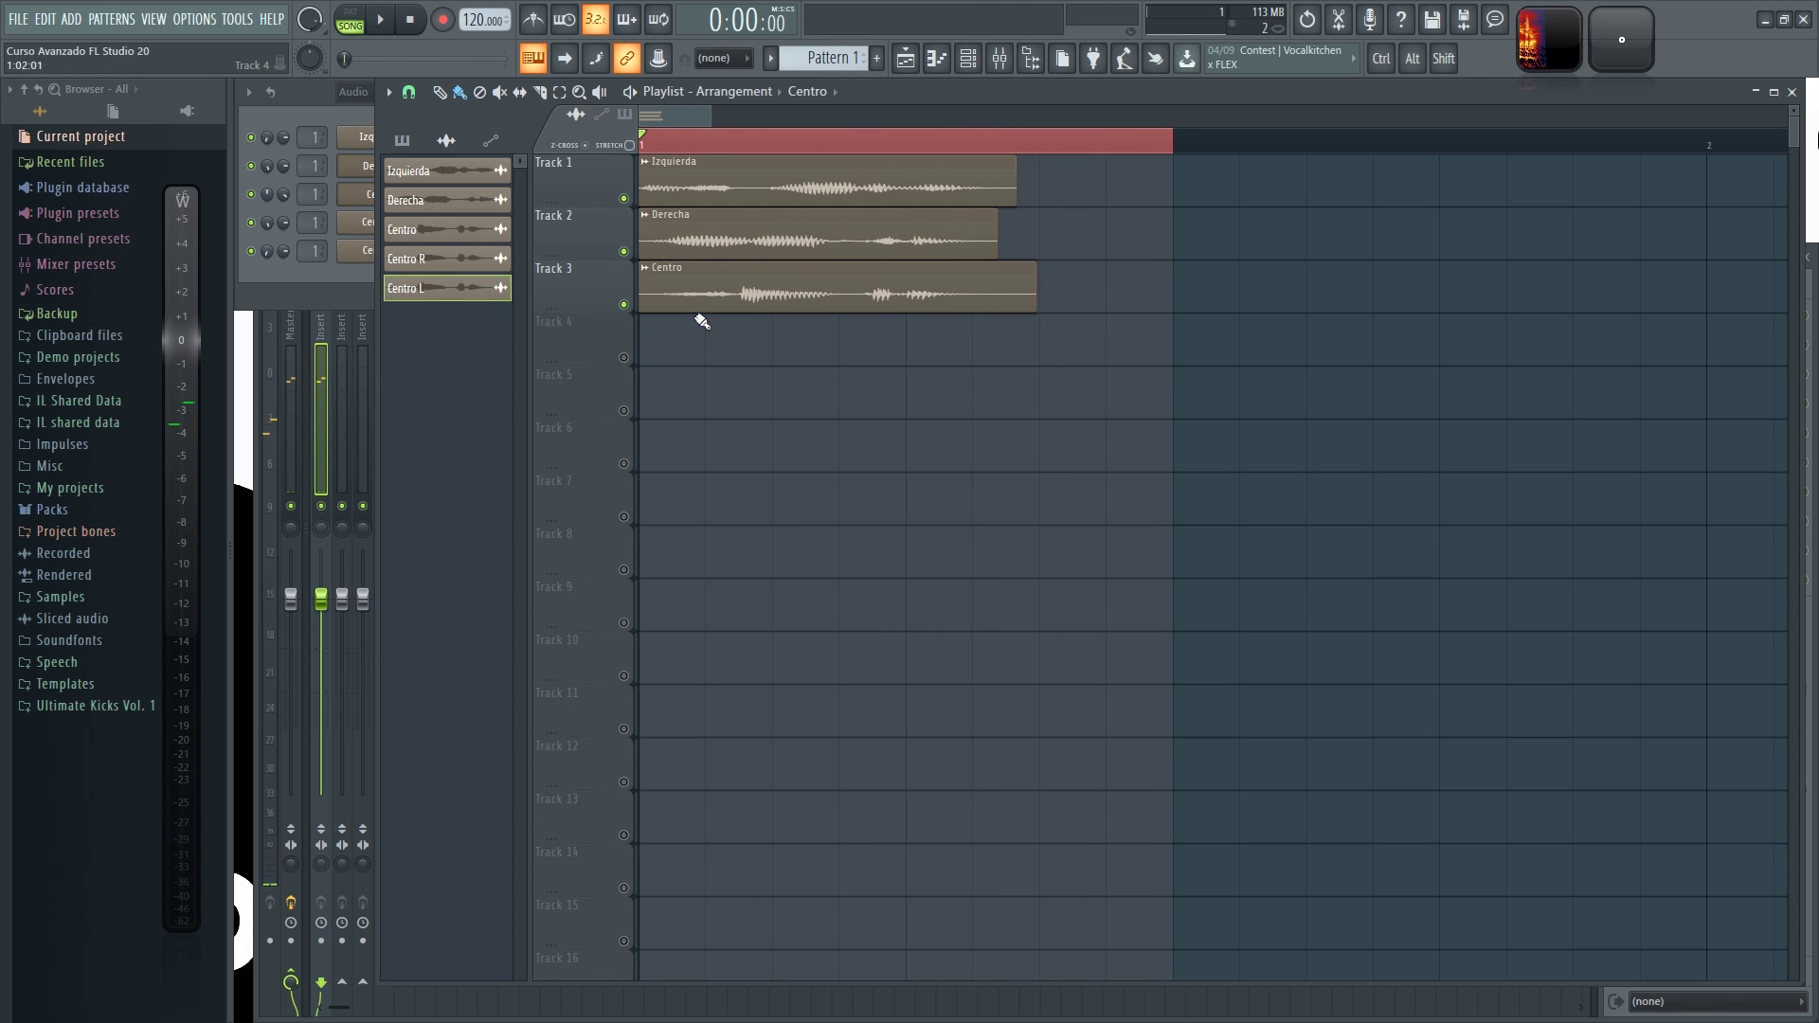
- Load Fruity Stereo Shaper in the first effect slot of mixer Insert 1 and reposition its window
{"action": "key", "text": "F9"}
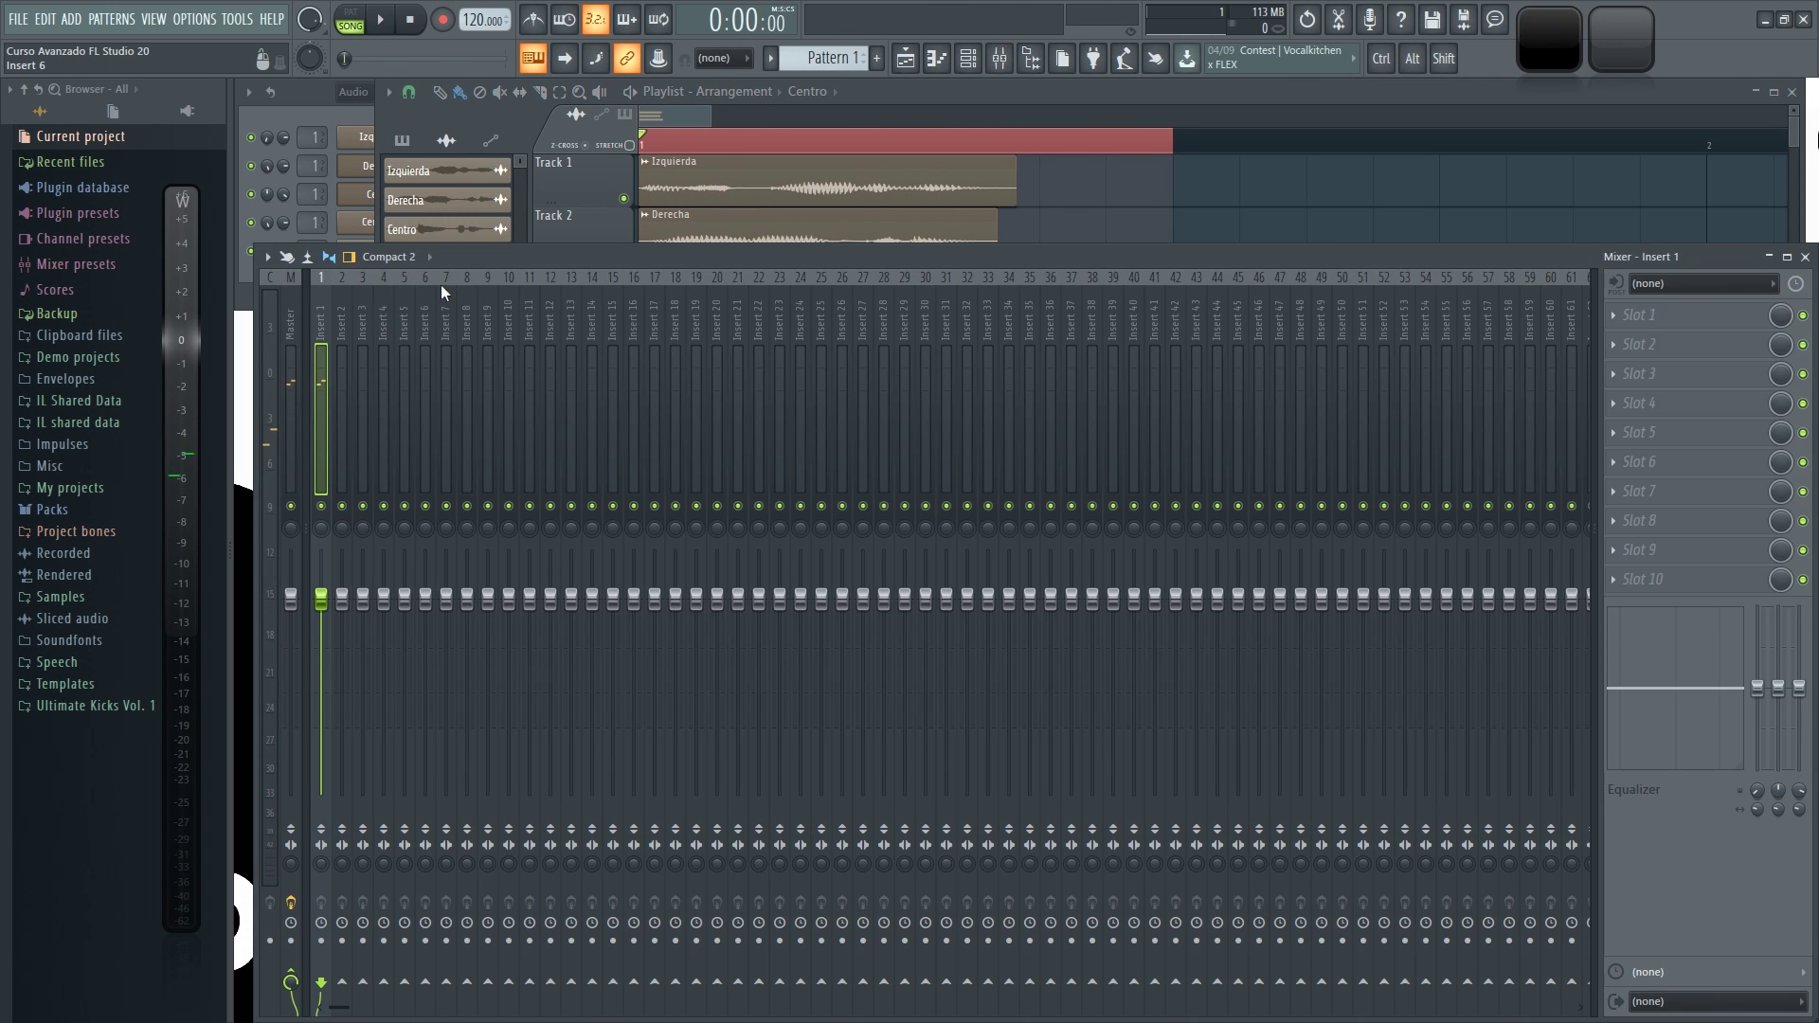
{"action": "left_click", "coordinate": [1616, 317]}
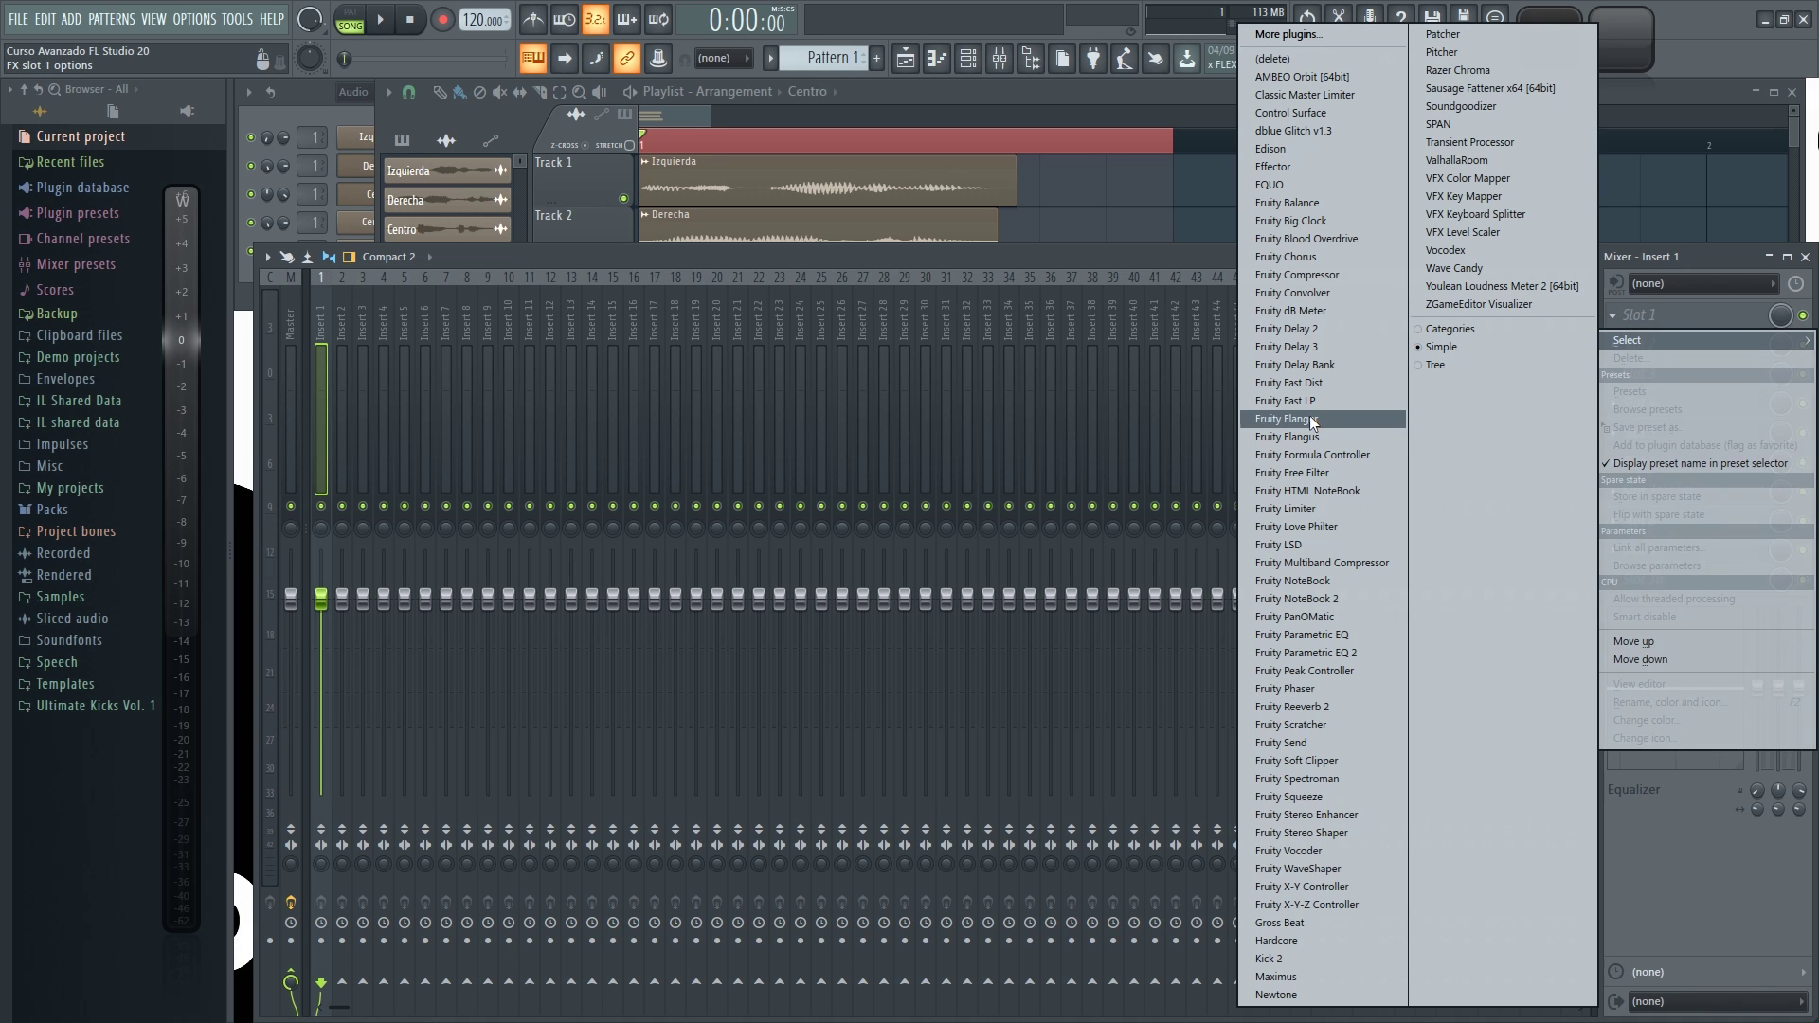
{"action": "left_click", "coordinate": [1328, 838]}
{"action": "left_click_drag", "start_coordinate": [604, 428], "coordinate": [669, 417]}
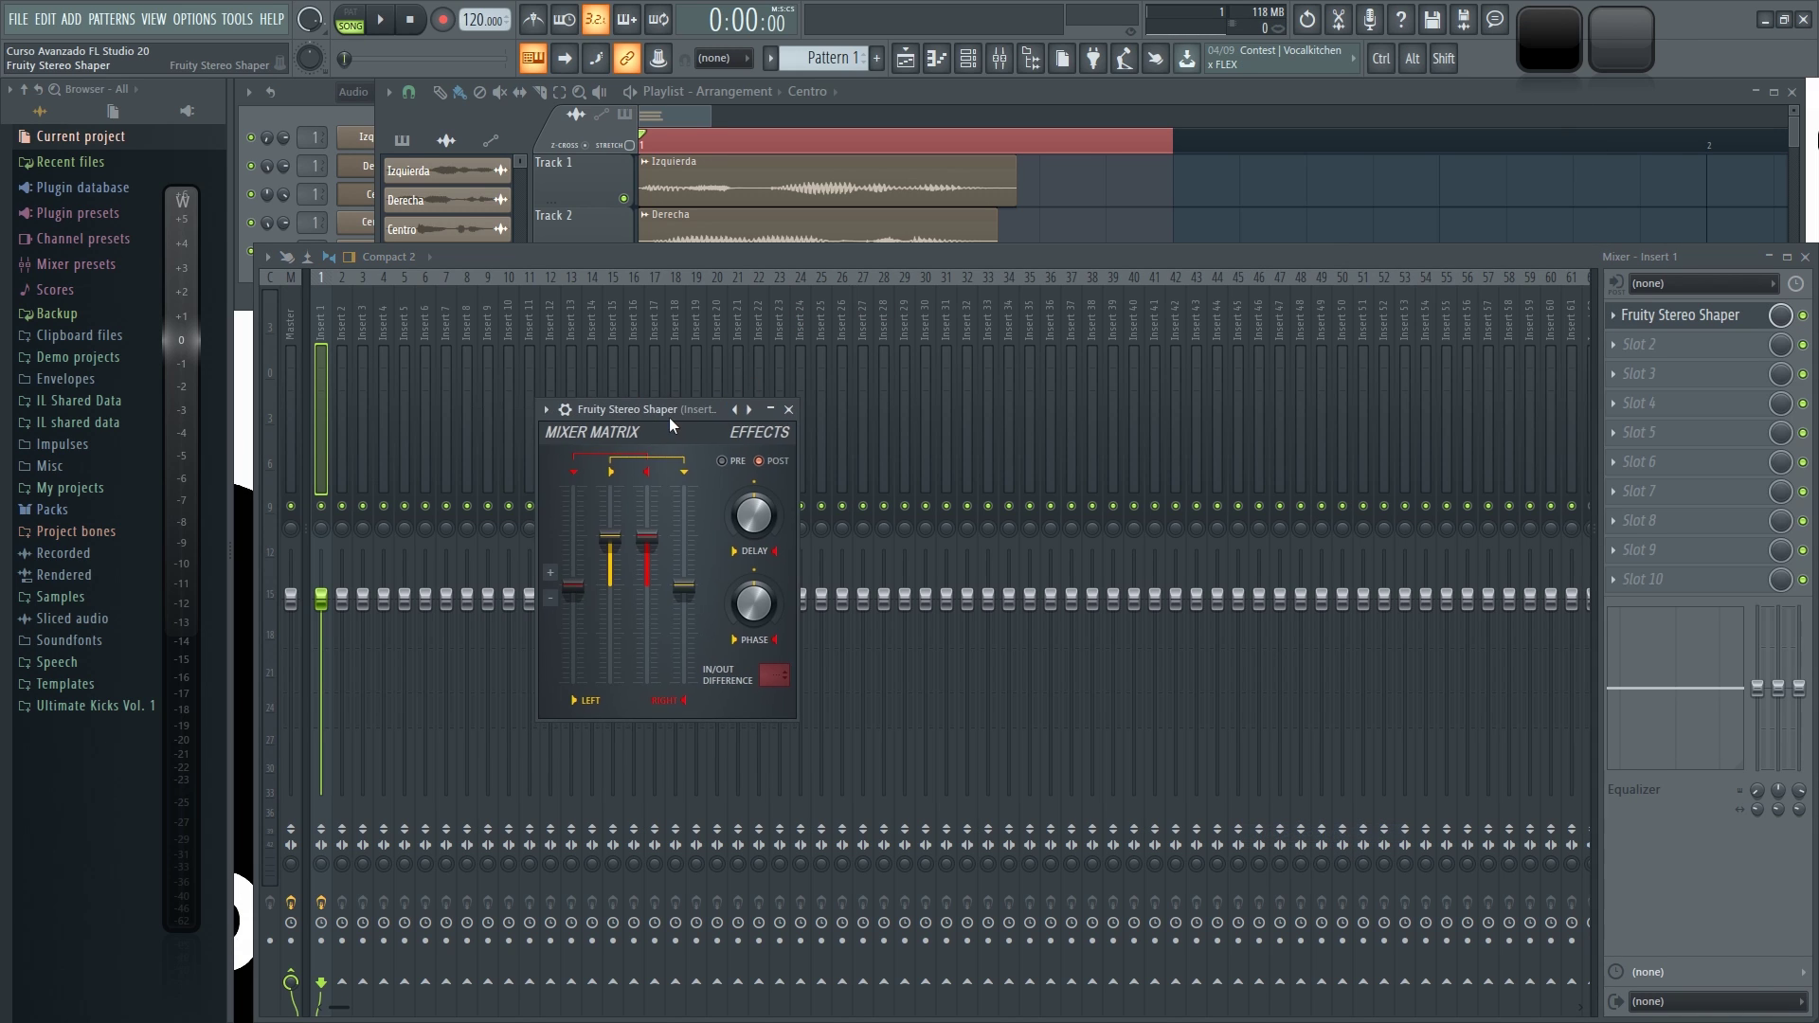
- Detach the Fruity Stereo Shaper window and place it over the middle of the mixer
{"action": "left_click", "coordinate": [546, 410]}
{"action": "left_click", "coordinate": [616, 813]}
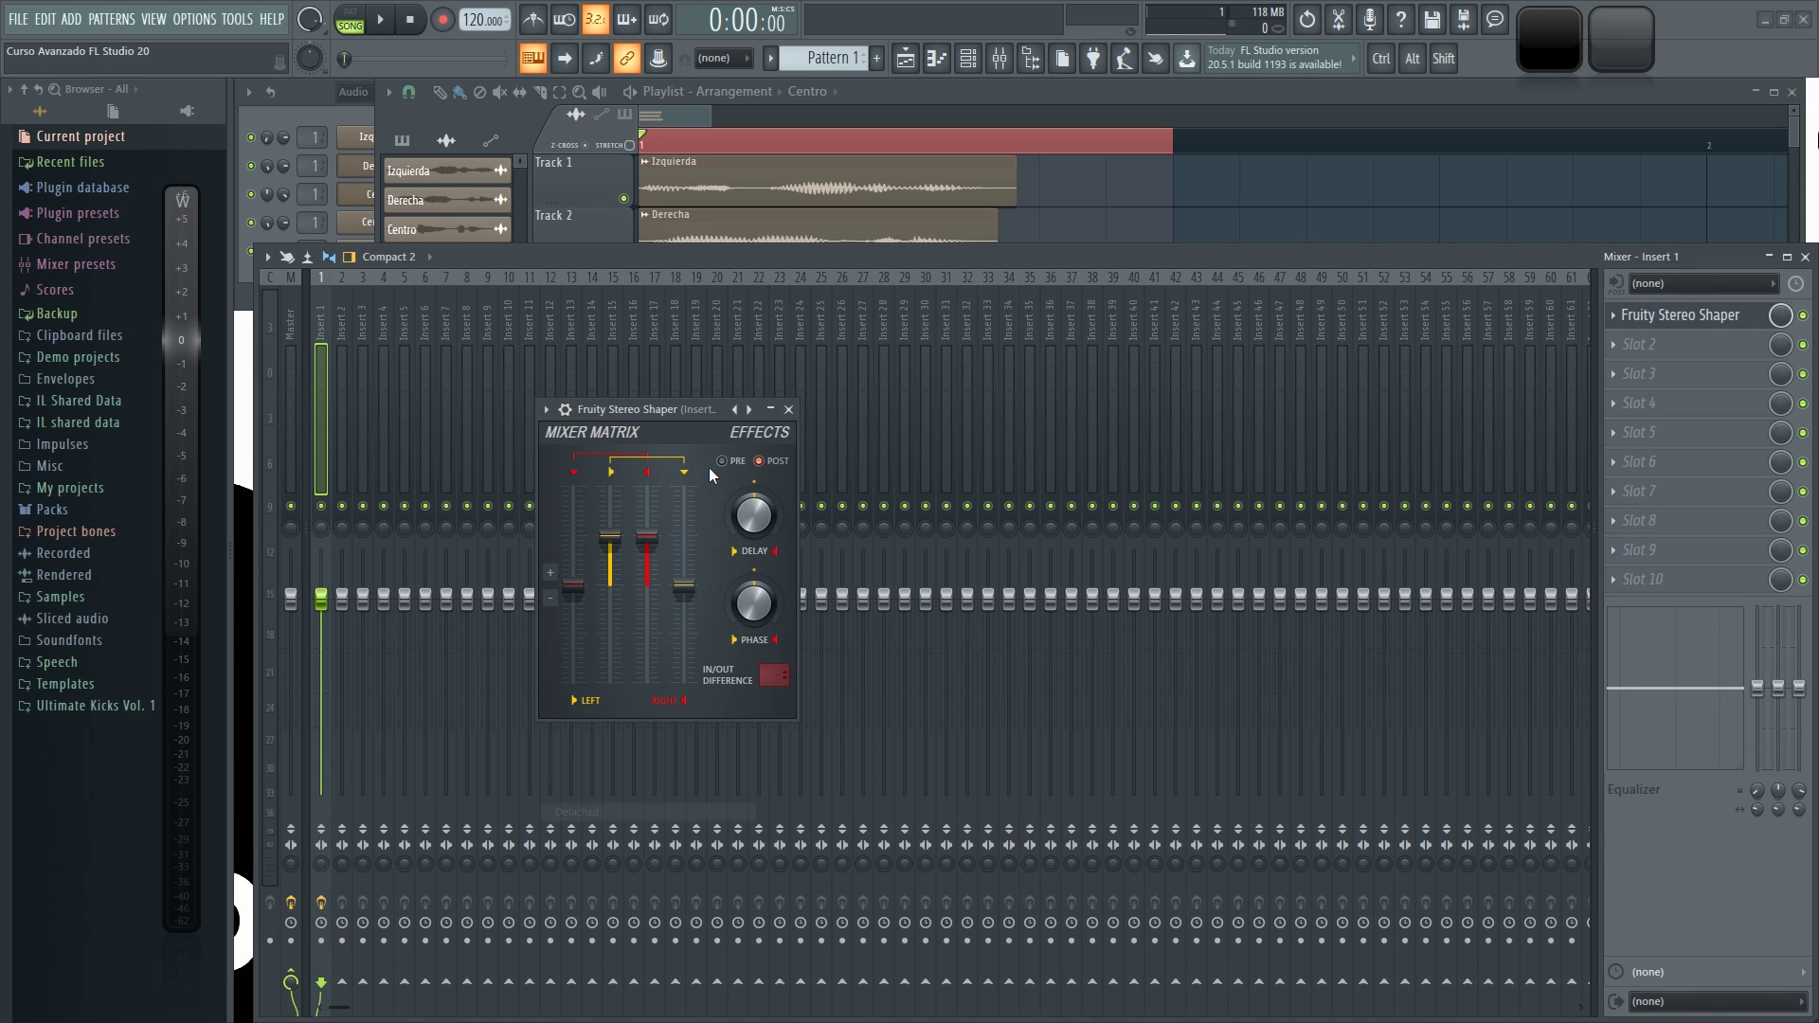
{"action": "left_click_drag", "start_coordinate": [668, 407], "coordinate": [589, 349]}
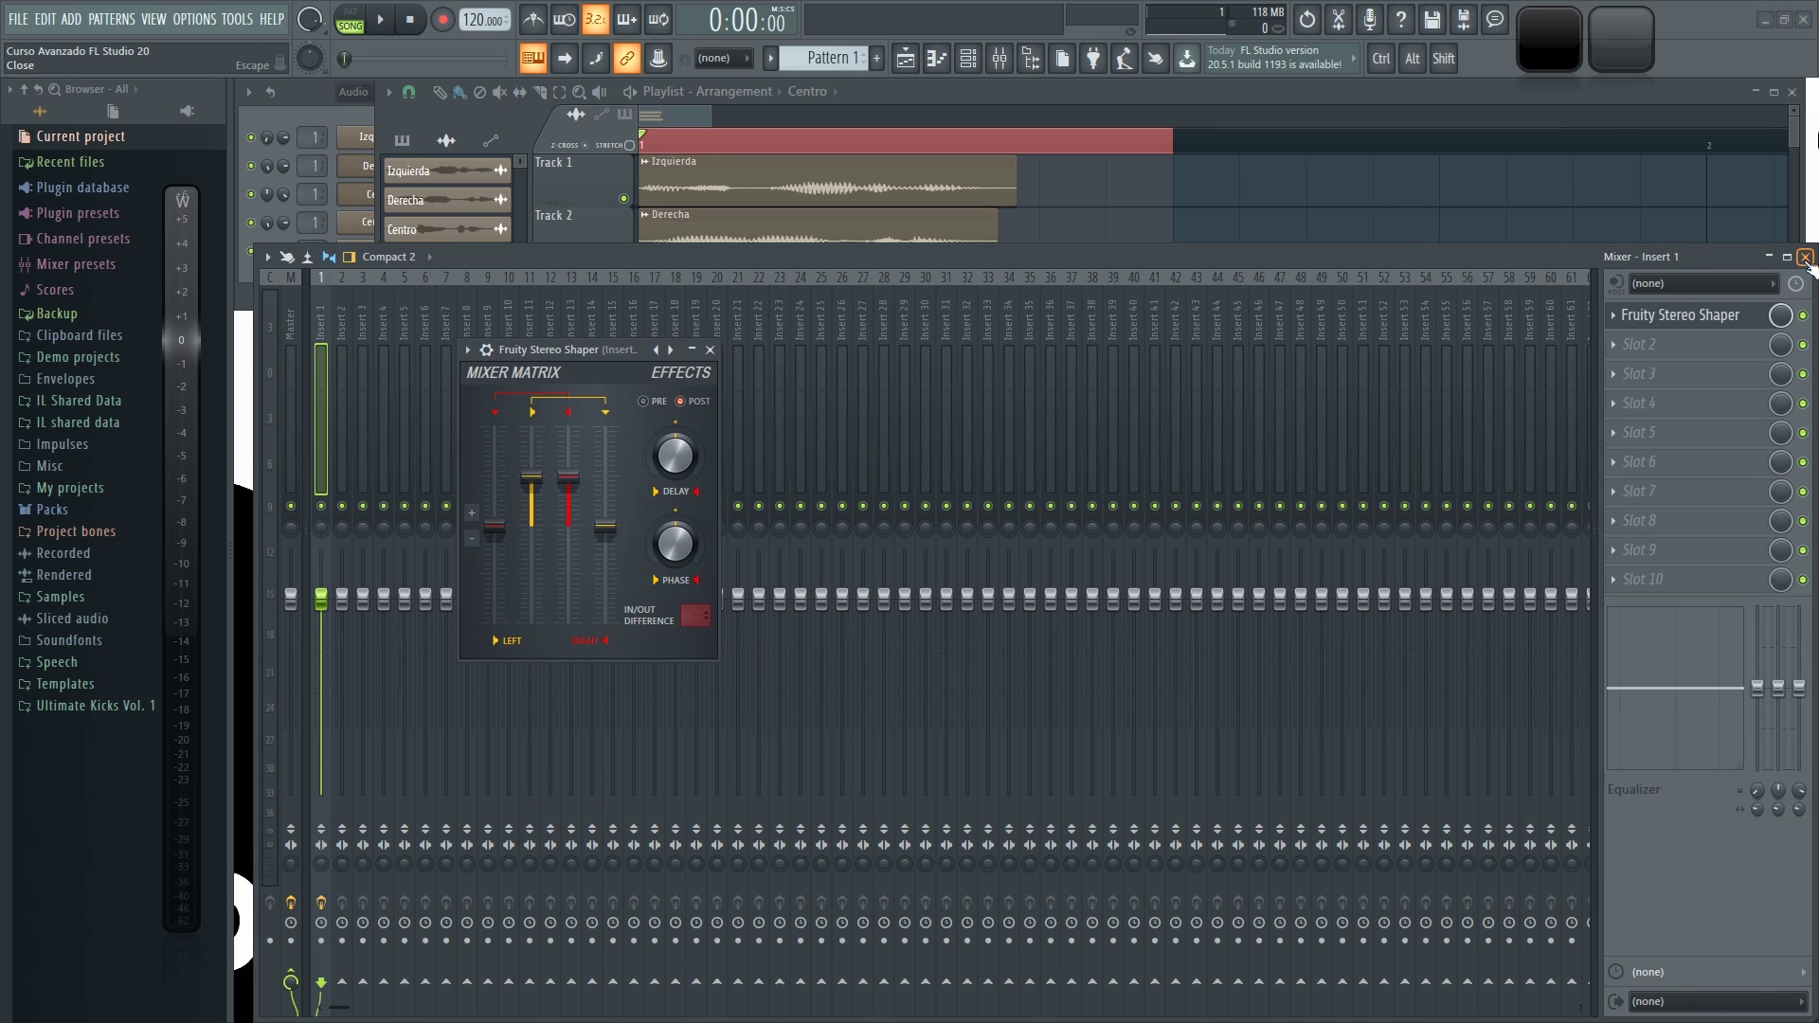
{"action": "left_click_drag", "start_coordinate": [614, 350], "coordinate": [843, 409]}
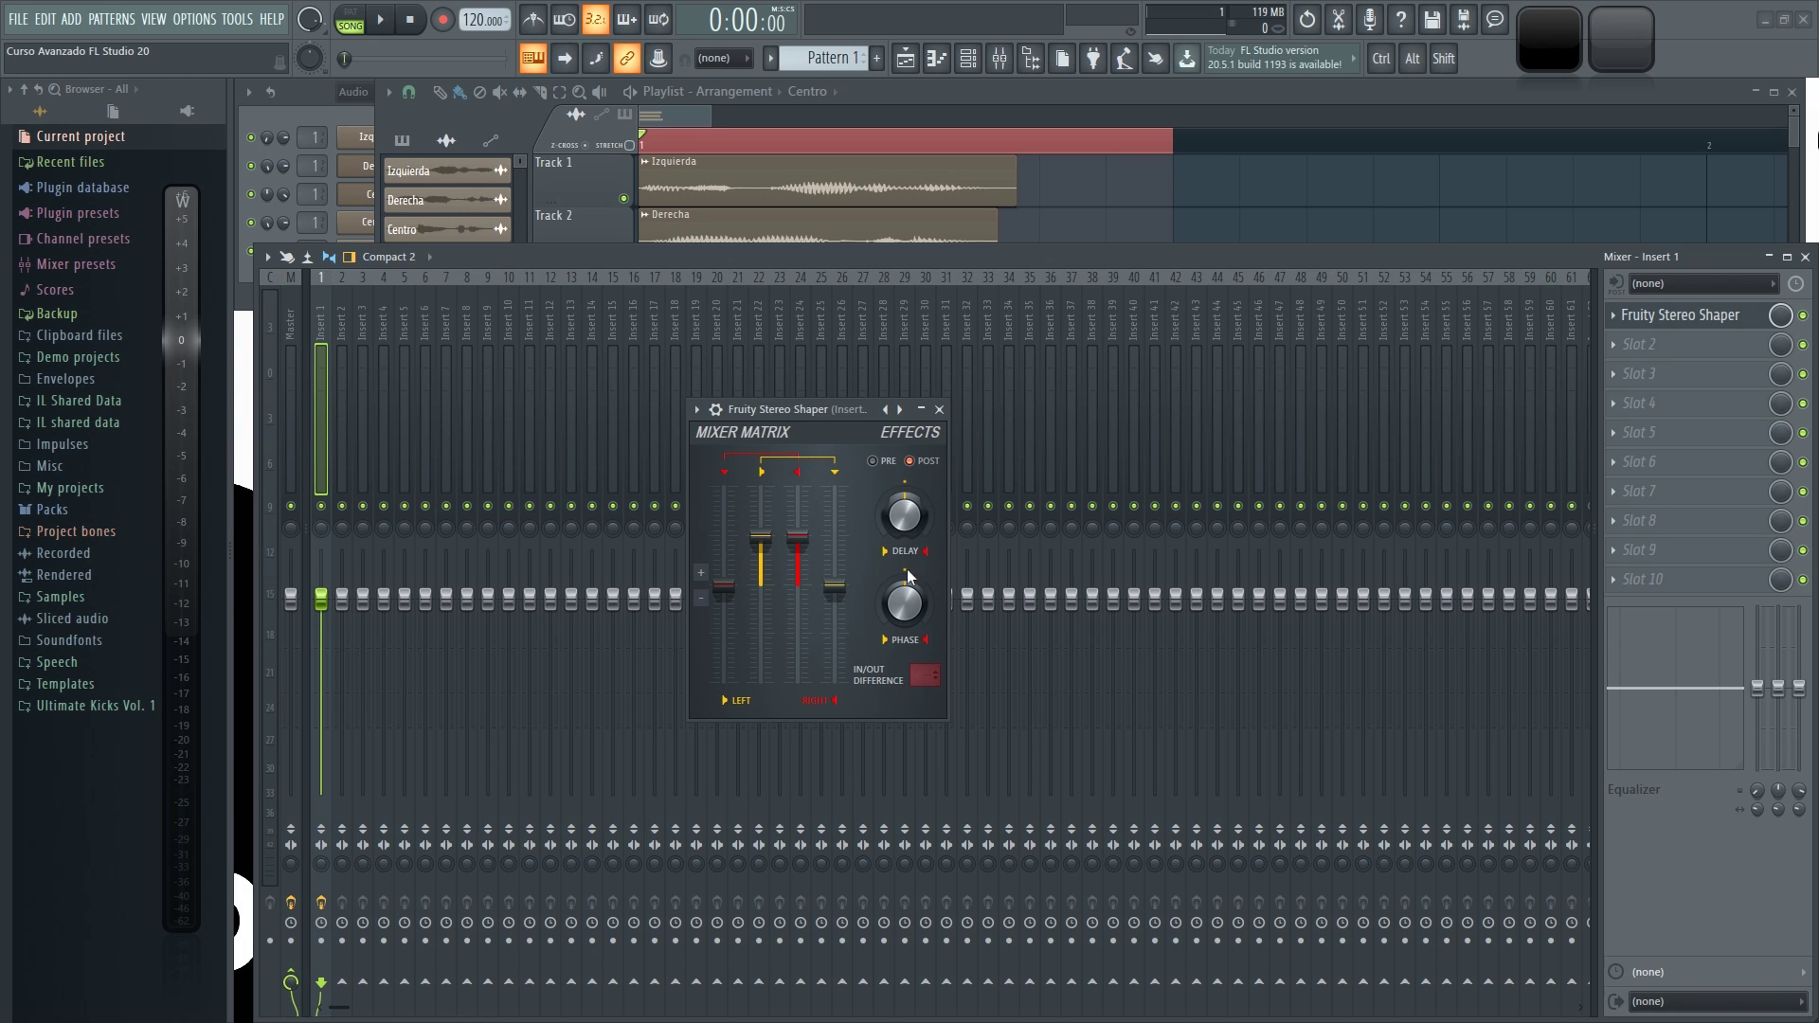
{"action": "left_click_drag", "start_coordinate": [815, 414], "coordinate": [802, 412]}
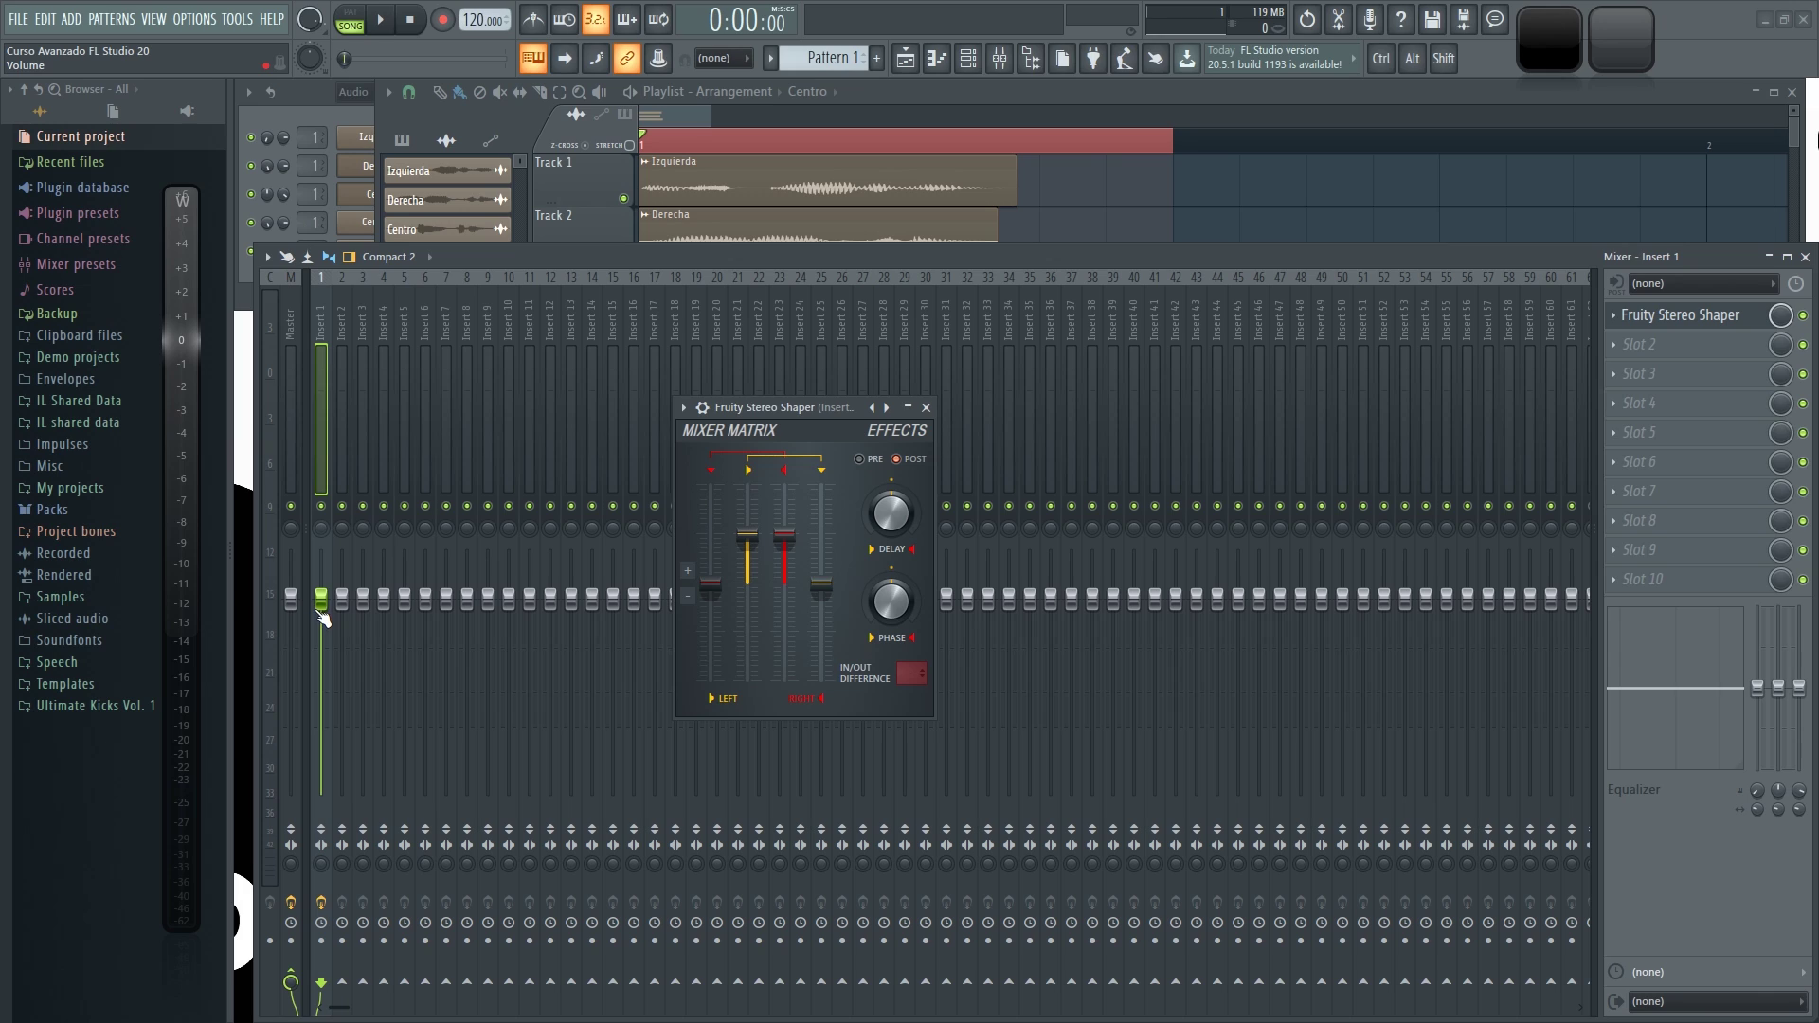
- Play the arrangement and lower Fruity Stereo Shaper's left channel volume to zero to hear the right channel alone
{"action": "mouse_move", "coordinate": [321, 600]}
{"action": "left_mouse_down"}
{"action": "mouse_move", "coordinate": [321, 692]}
{"action": "mouse_move", "coordinate": [325, 630]}
{"action": "mouse_move", "coordinate": [348, 613]}
{"action": "left_mouse_up"}
{"action": "key", "text": "space"}
{"action": "left_click_drag", "start_coordinate": [756, 593], "coordinate": [756, 647]}
{"action": "key", "text": "space"}
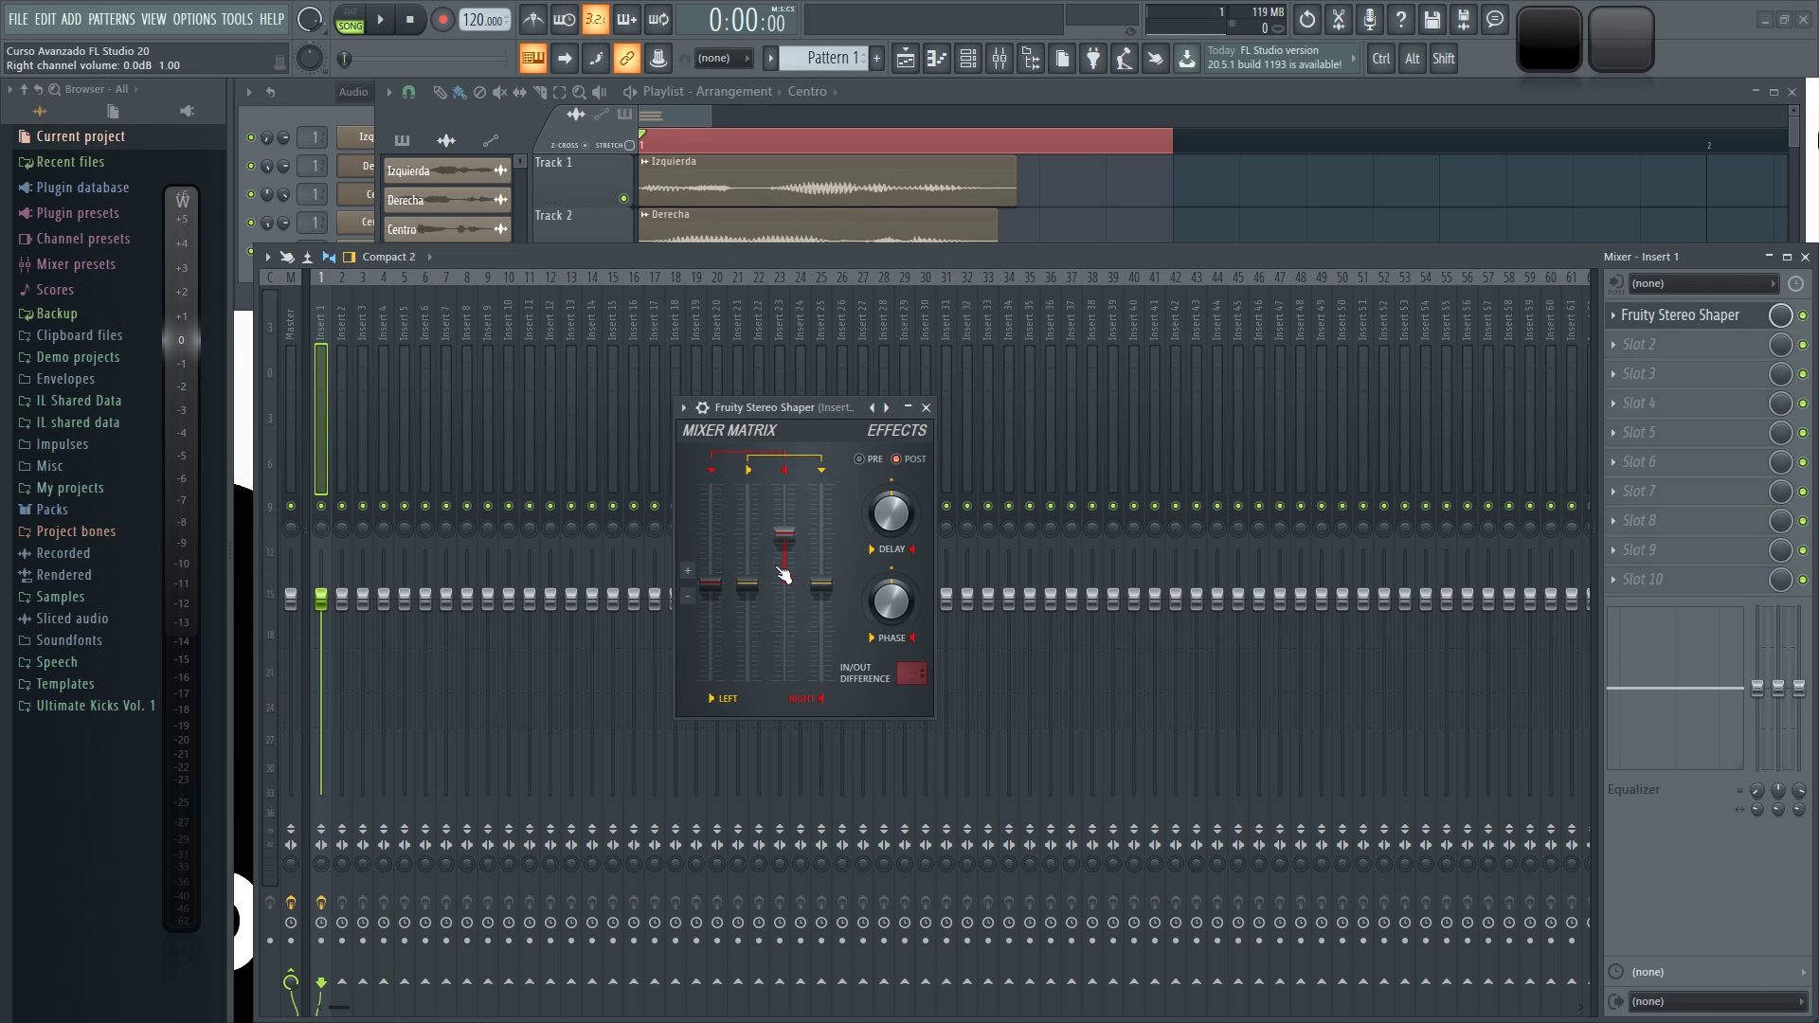
- Bring the playlist forward, zero the right channel volume, set the left channel volume to 0 dB and play the arrangement
{"action": "left_click", "coordinate": [309, 88]}
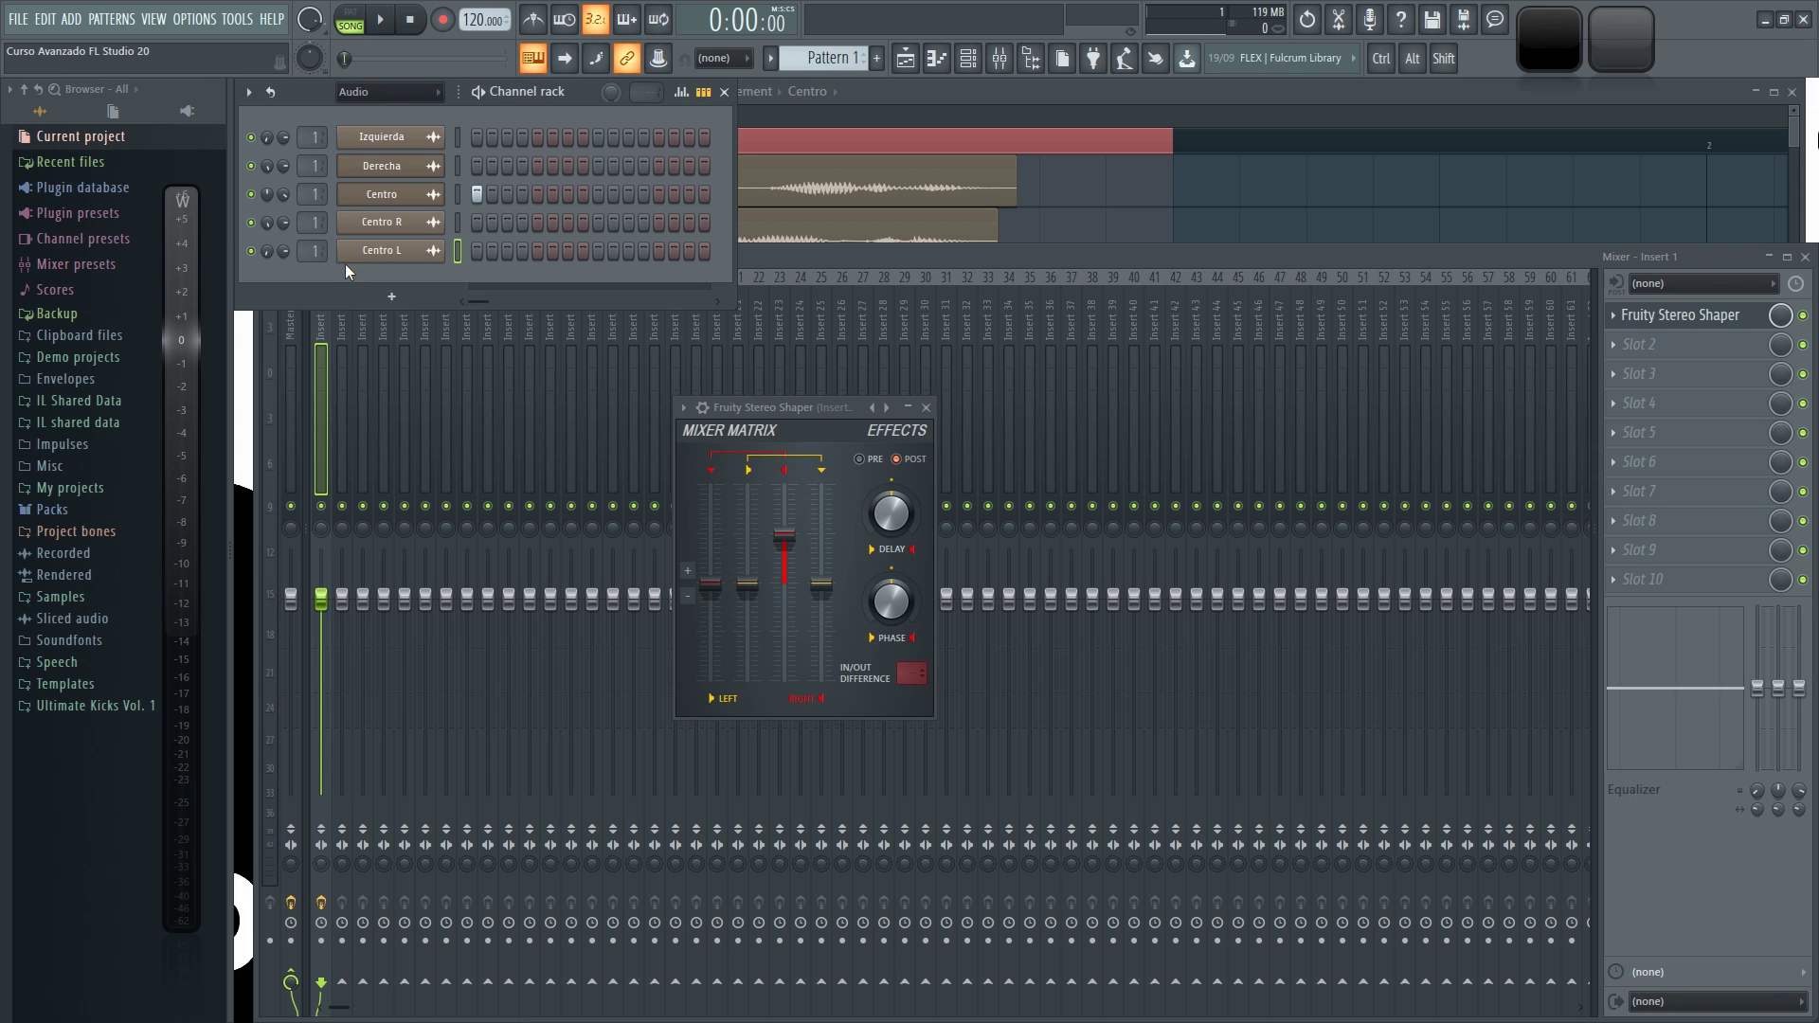
{"action": "left_click", "coordinate": [982, 106]}
{"action": "mouse_move", "coordinate": [783, 536]}
{"action": "left_mouse_down"}
{"action": "mouse_move", "coordinate": [783, 583]}
{"action": "mouse_move", "coordinate": [747, 535]}
{"action": "left_mouse_up"}
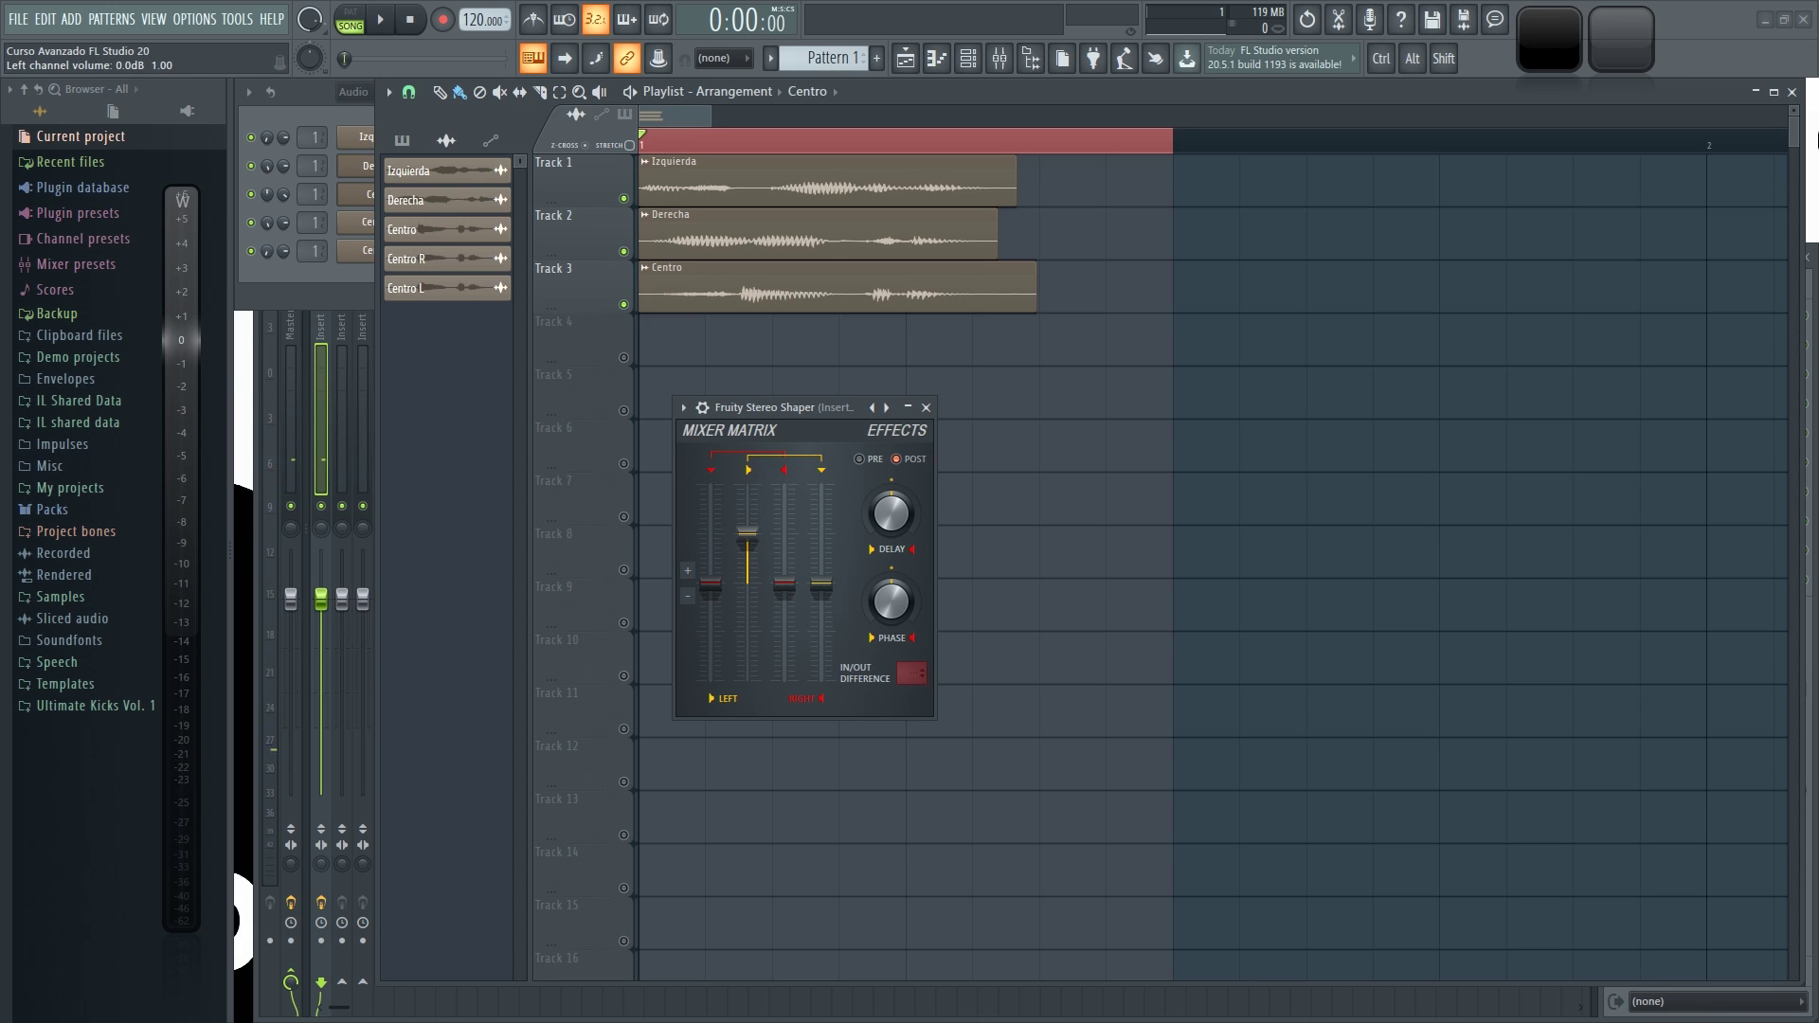
{"action": "key", "text": "space"}
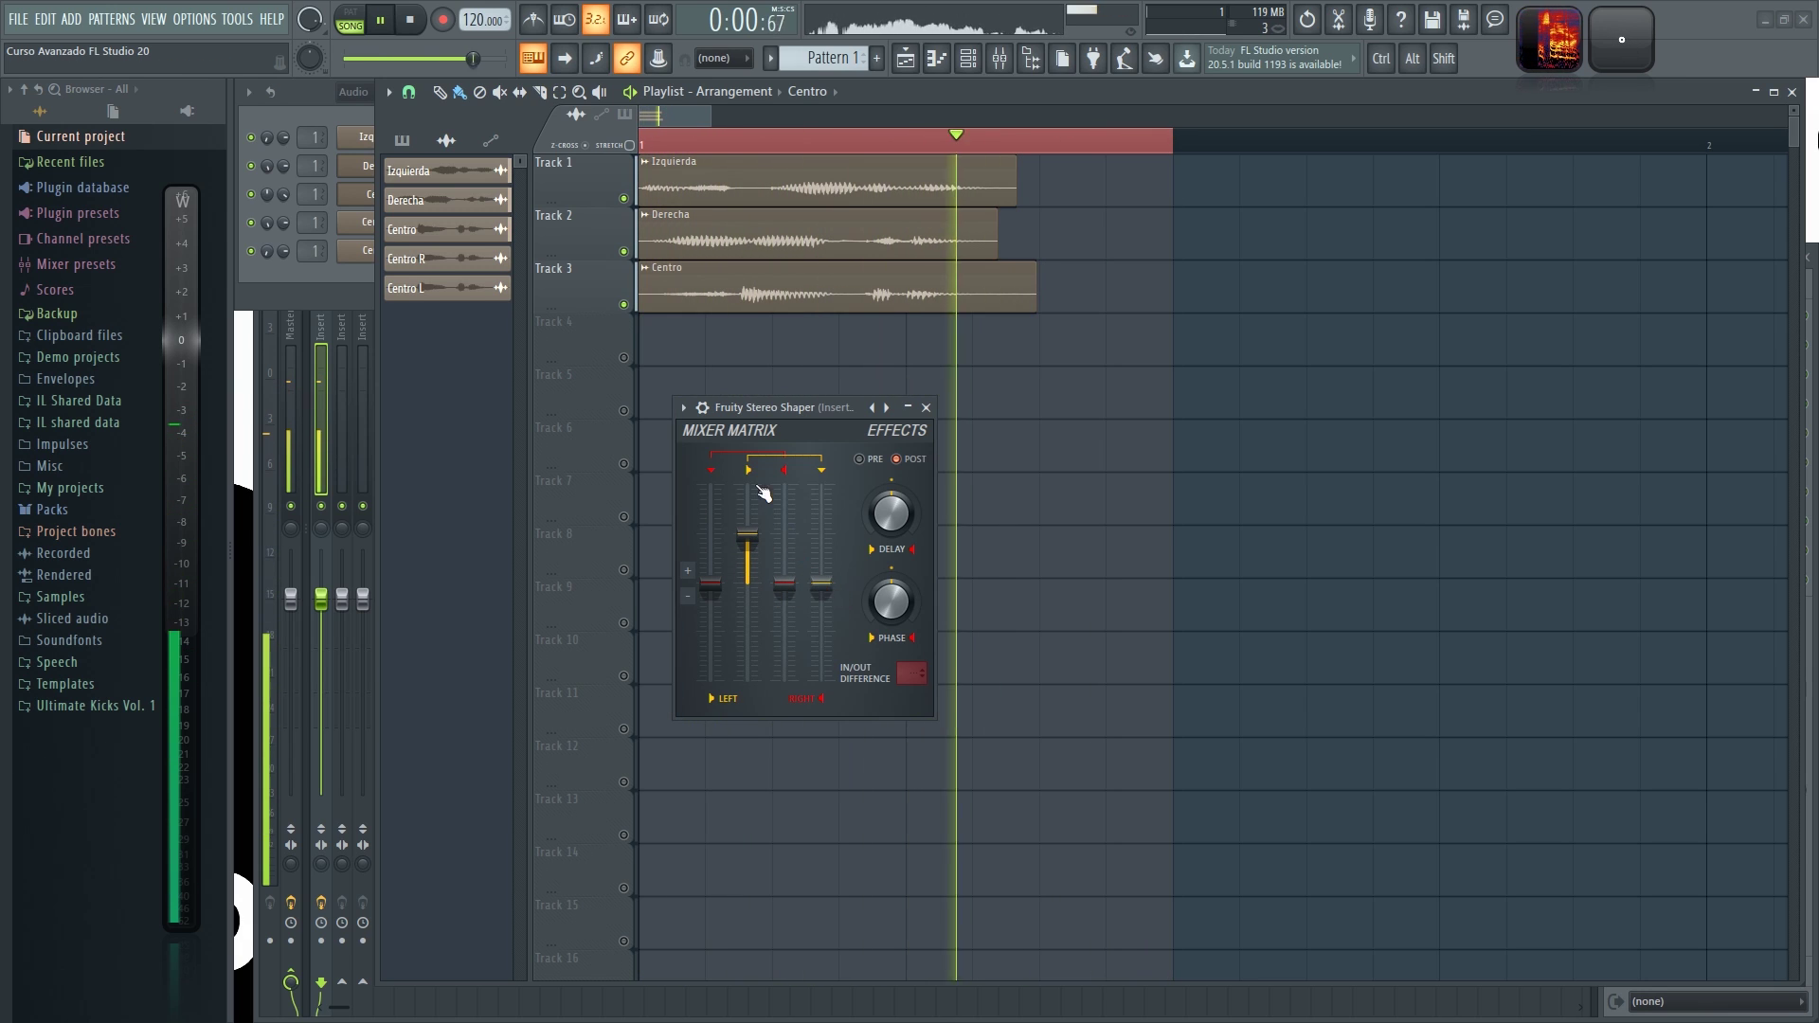
{"action": "key", "text": "space"}
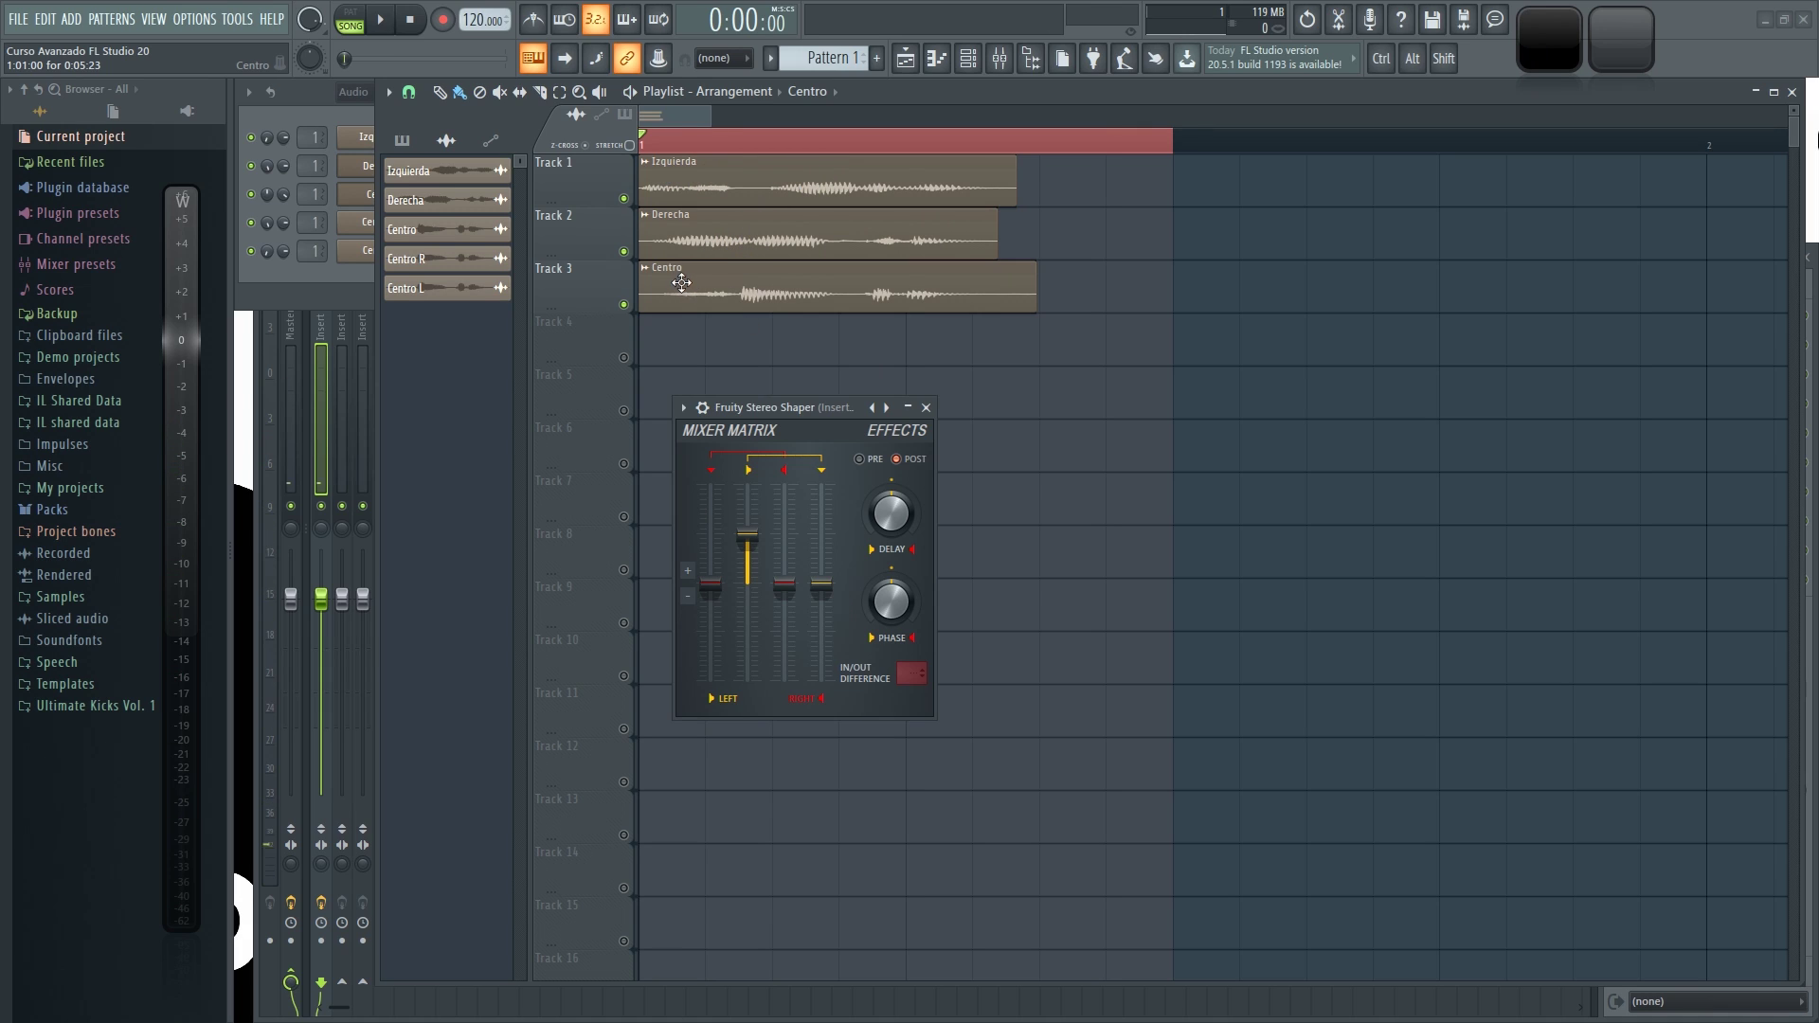
- Play the arrangement with the Izquierda track muted, stop playback and unmute the track
{"action": "key", "text": "space"}
{"action": "left_click", "coordinate": [624, 199]}
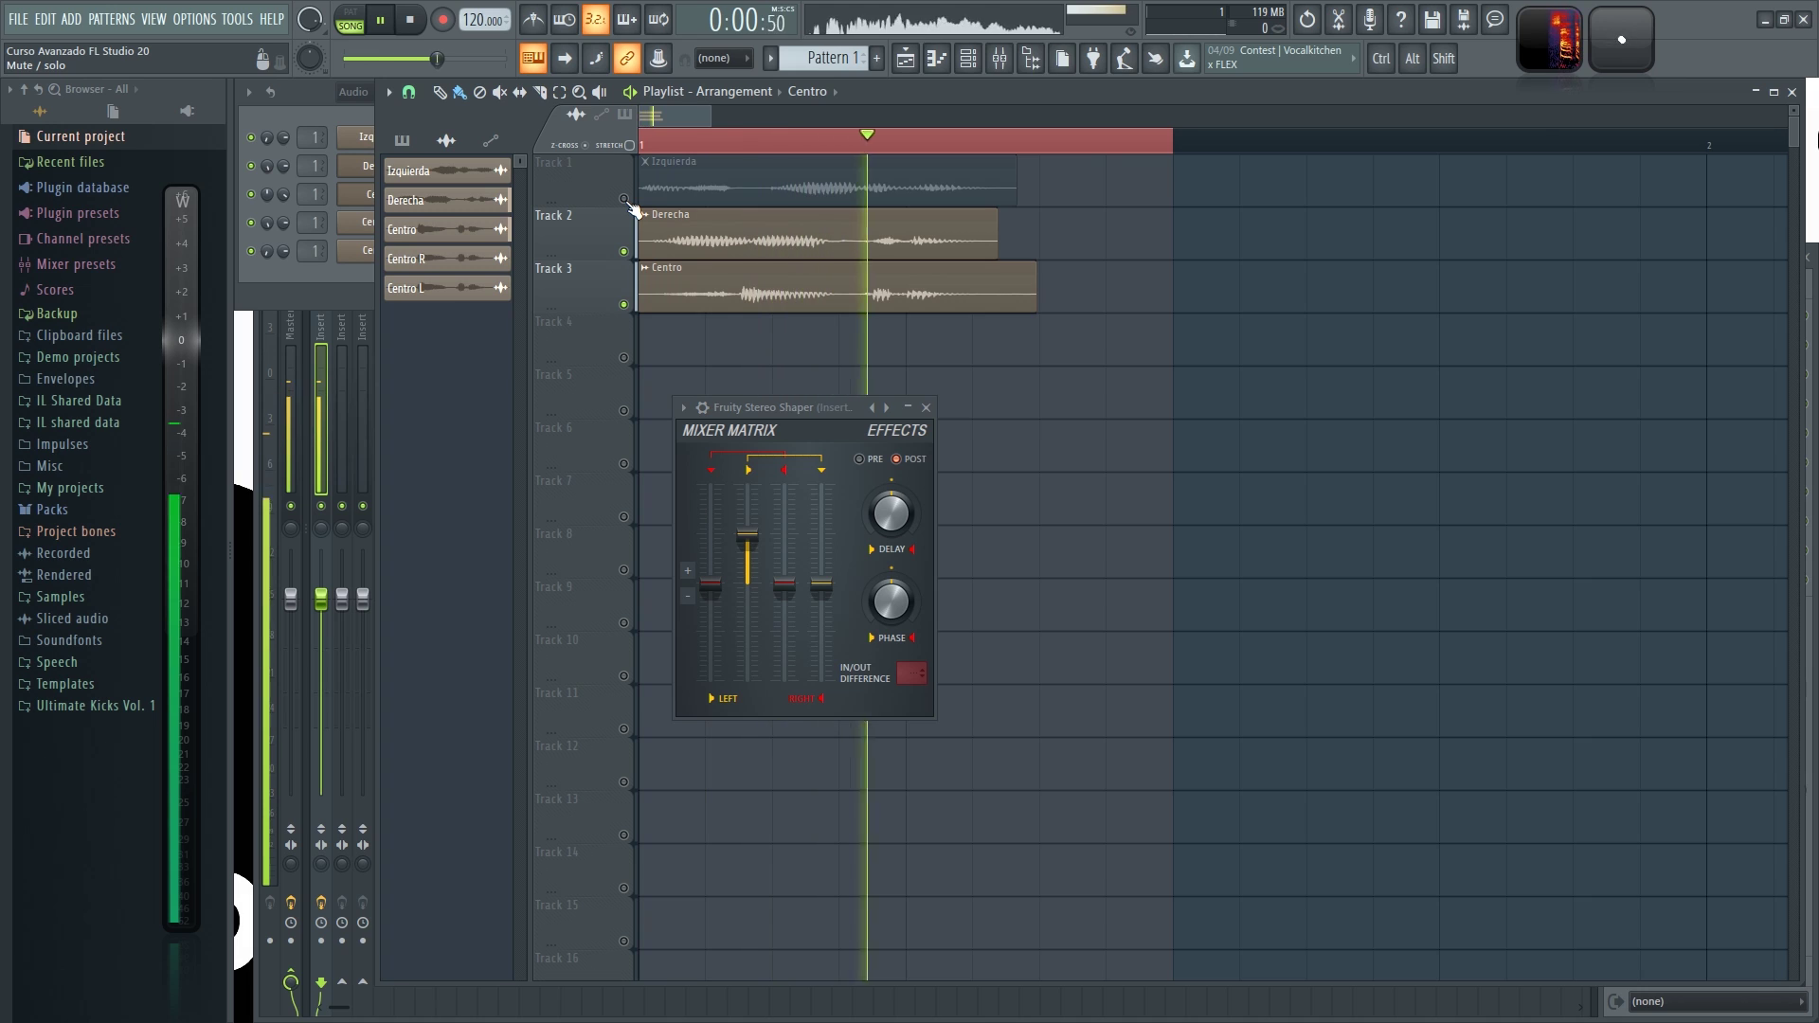
{"action": "key", "text": "space"}
{"action": "left_click", "coordinate": [624, 199]}
- Play only the Derecha track by muting Centro and Izquierda, stop playback and unmute both tracks
{"action": "key", "text": "space"}
{"action": "left_click", "coordinate": [624, 304]}
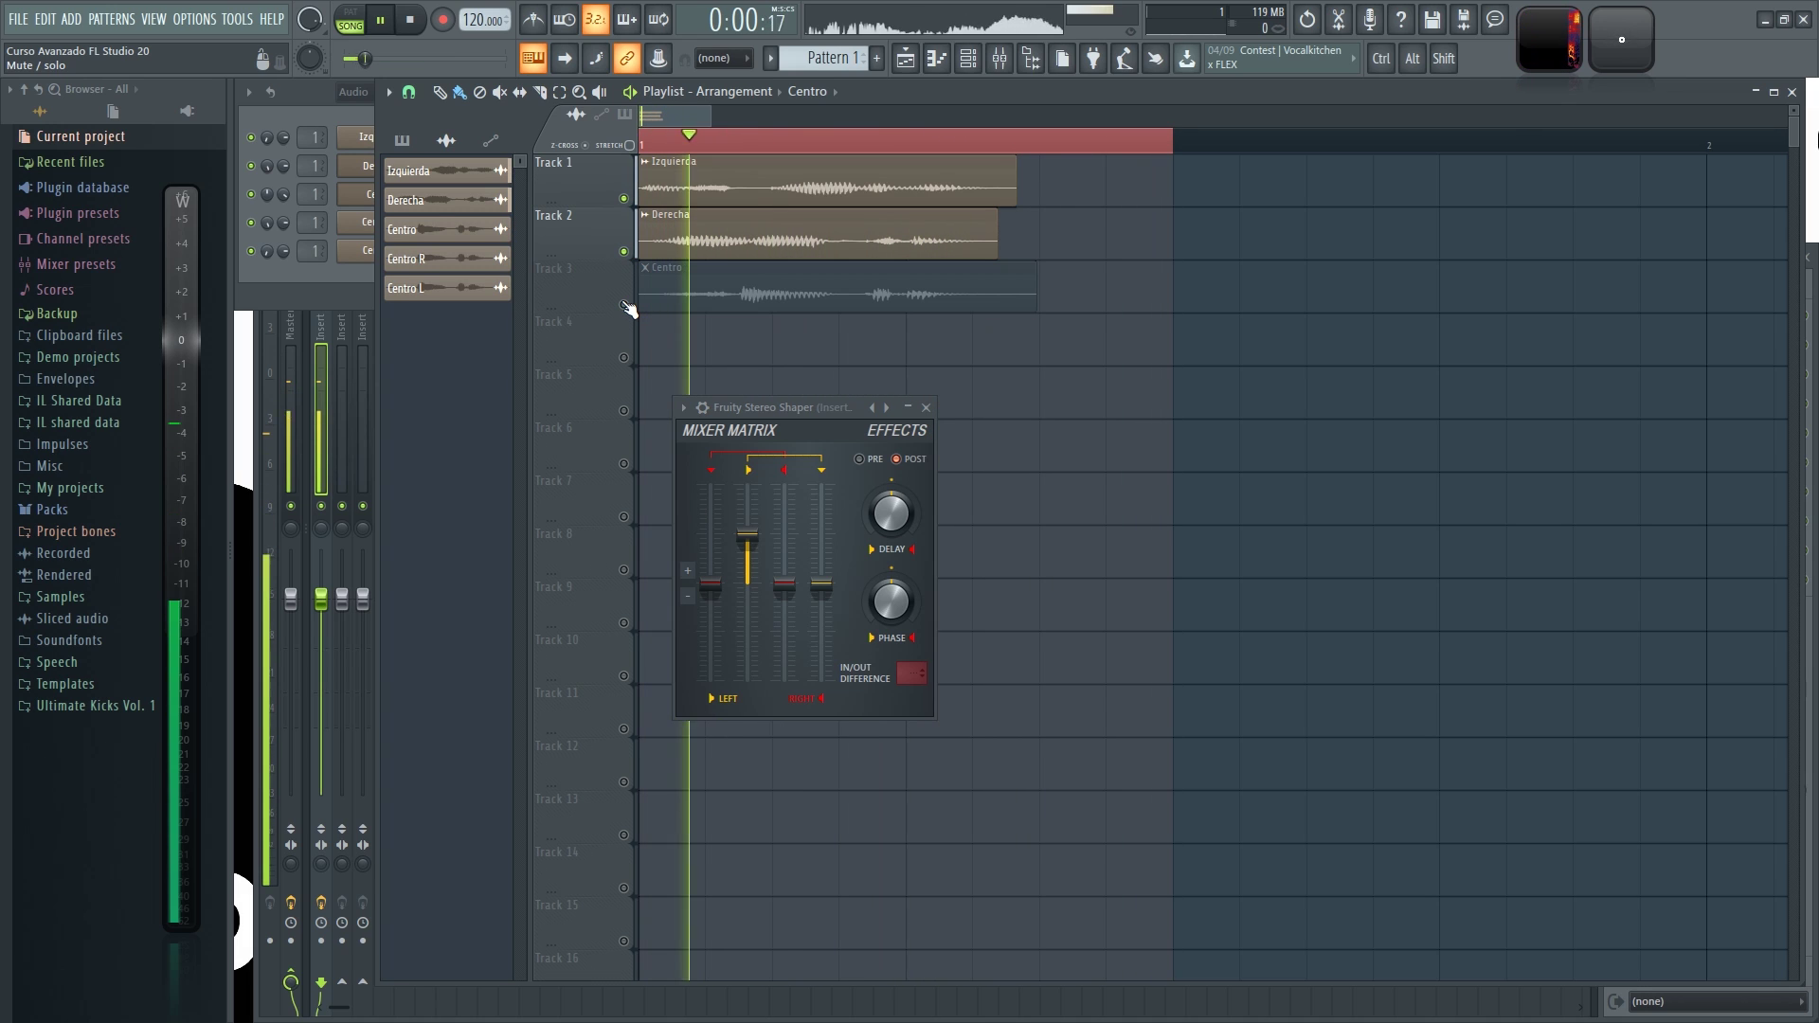
{"action": "left_click", "coordinate": [624, 199]}
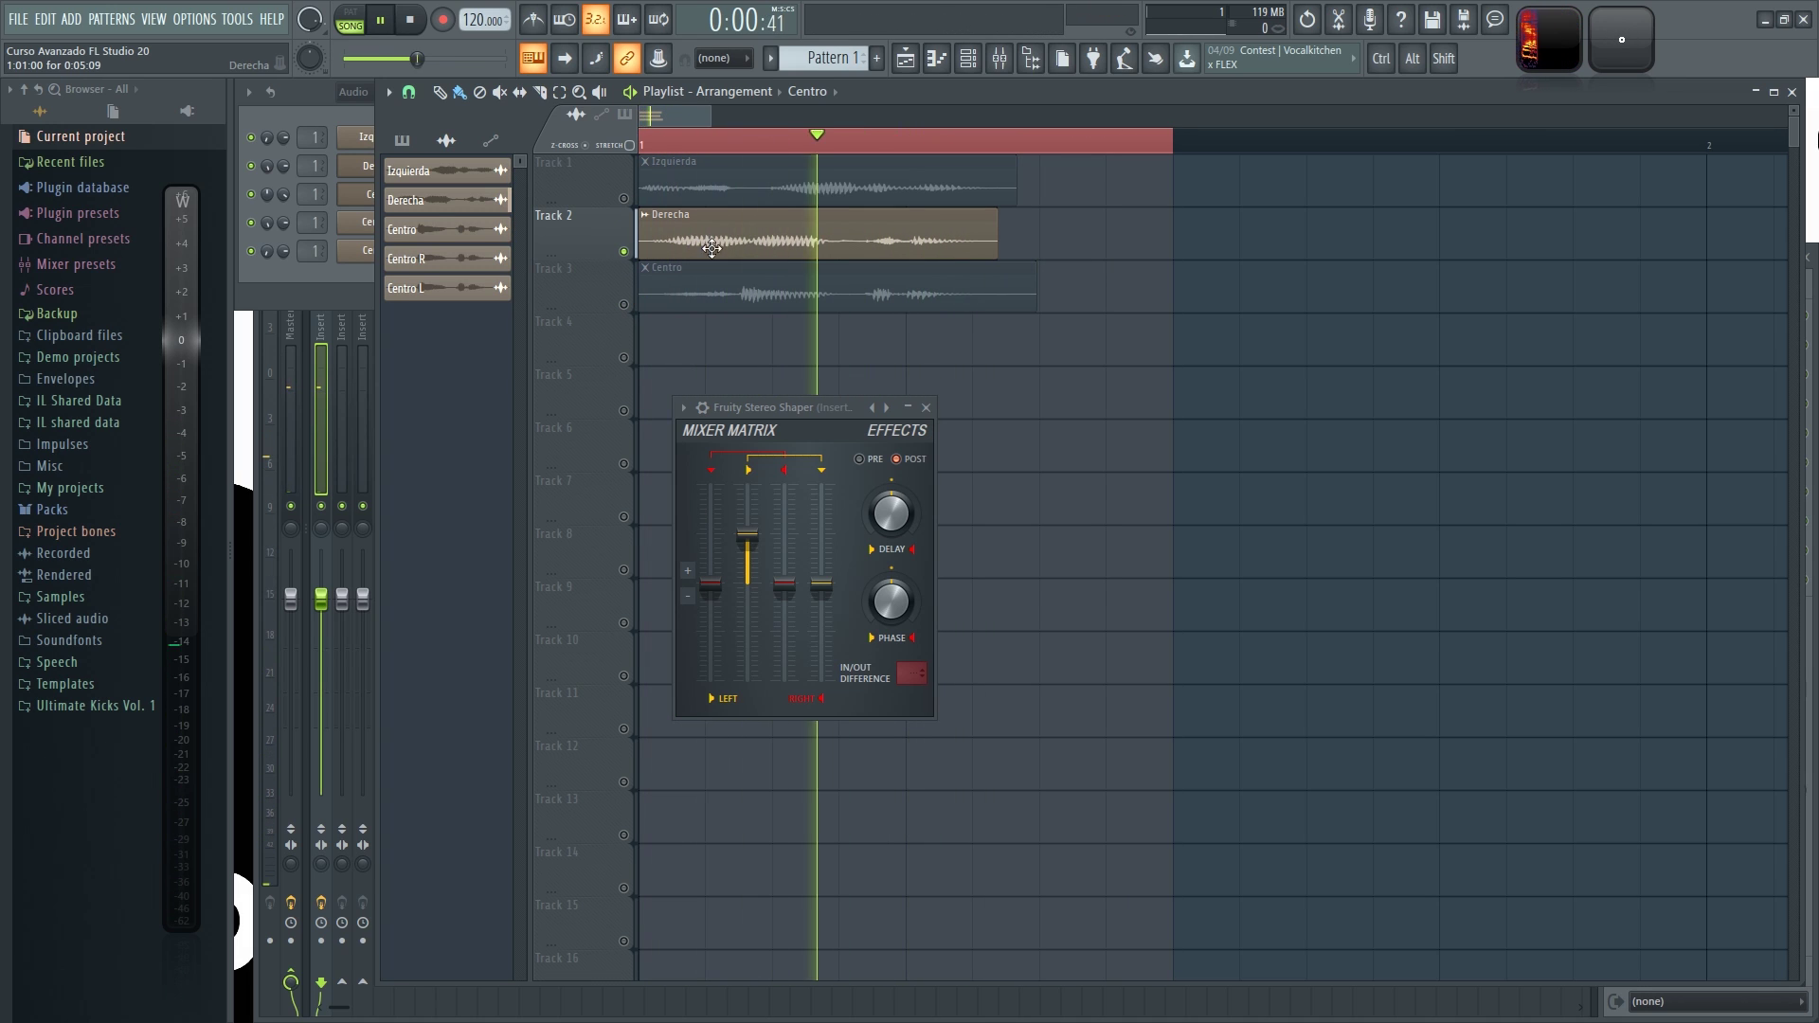
{"action": "key", "text": "space"}
{"action": "left_click", "coordinate": [623, 199]}
{"action": "left_click", "coordinate": [623, 304]}
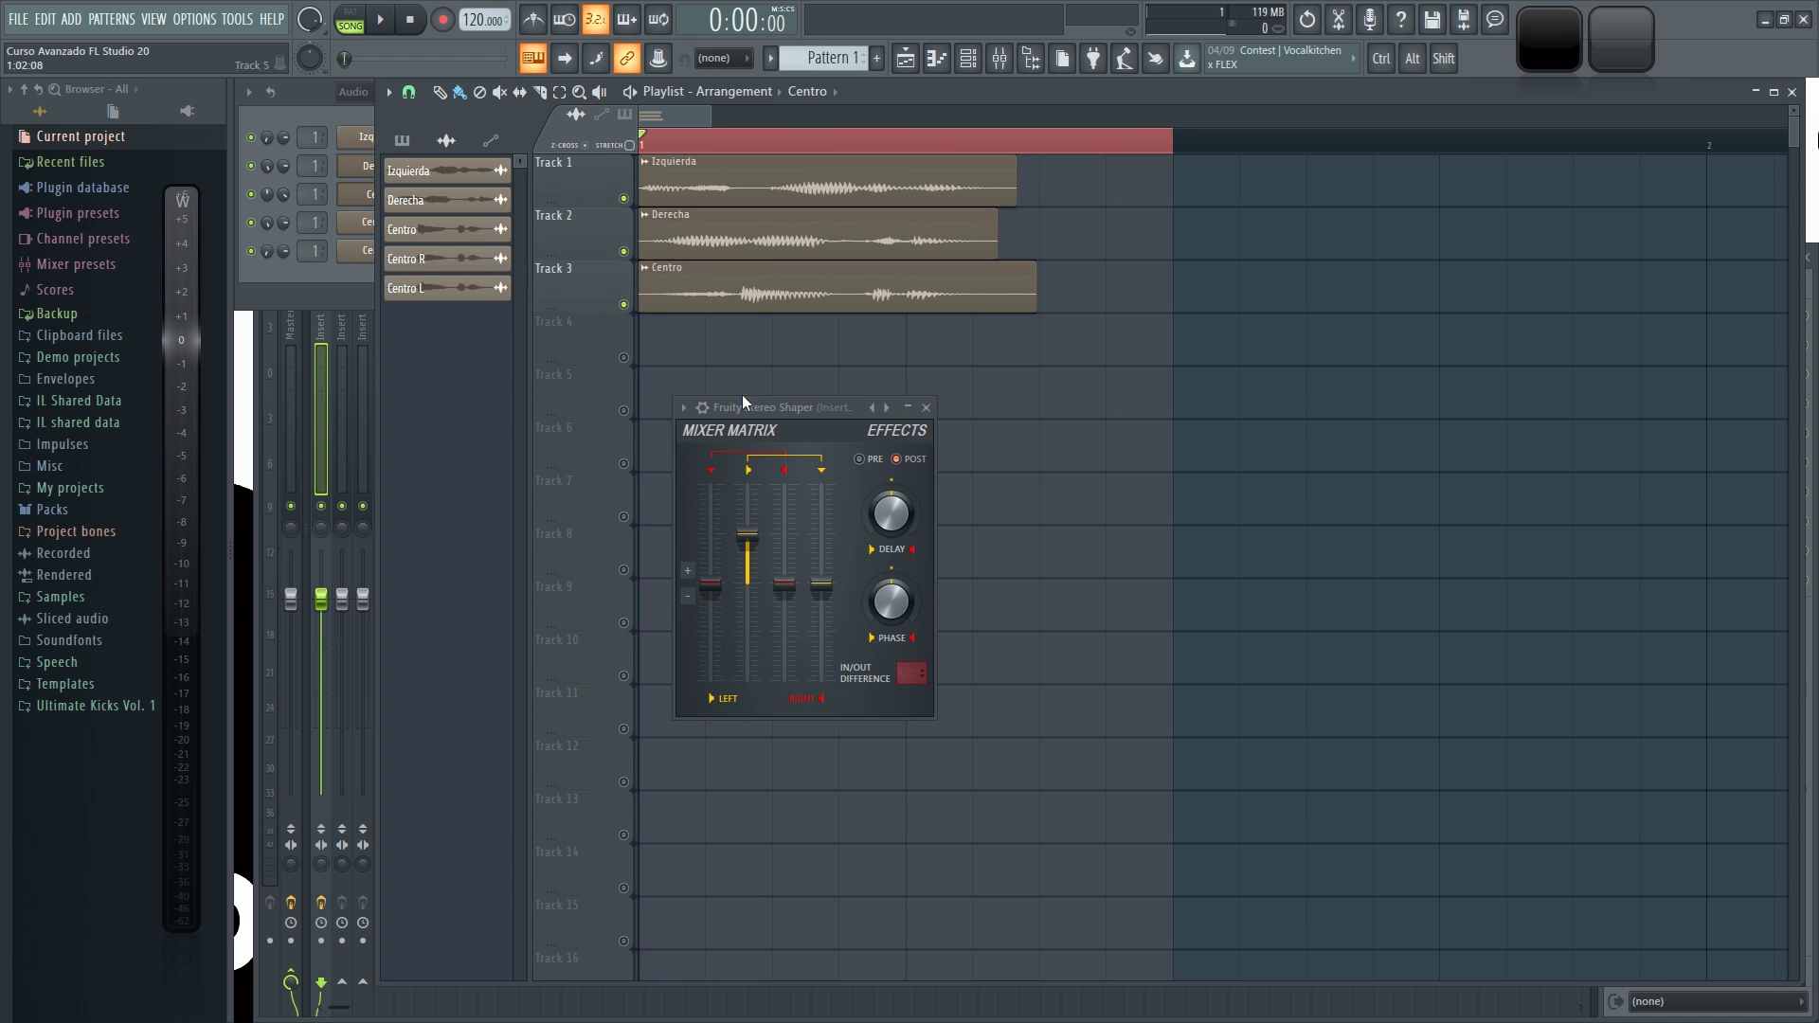
- Try out the right channel volume fader, and lower both direct channel volumes in the mixer matrix to zero
{"action": "left_click_drag", "start_coordinate": [784, 584], "coordinate": [766, 538]}
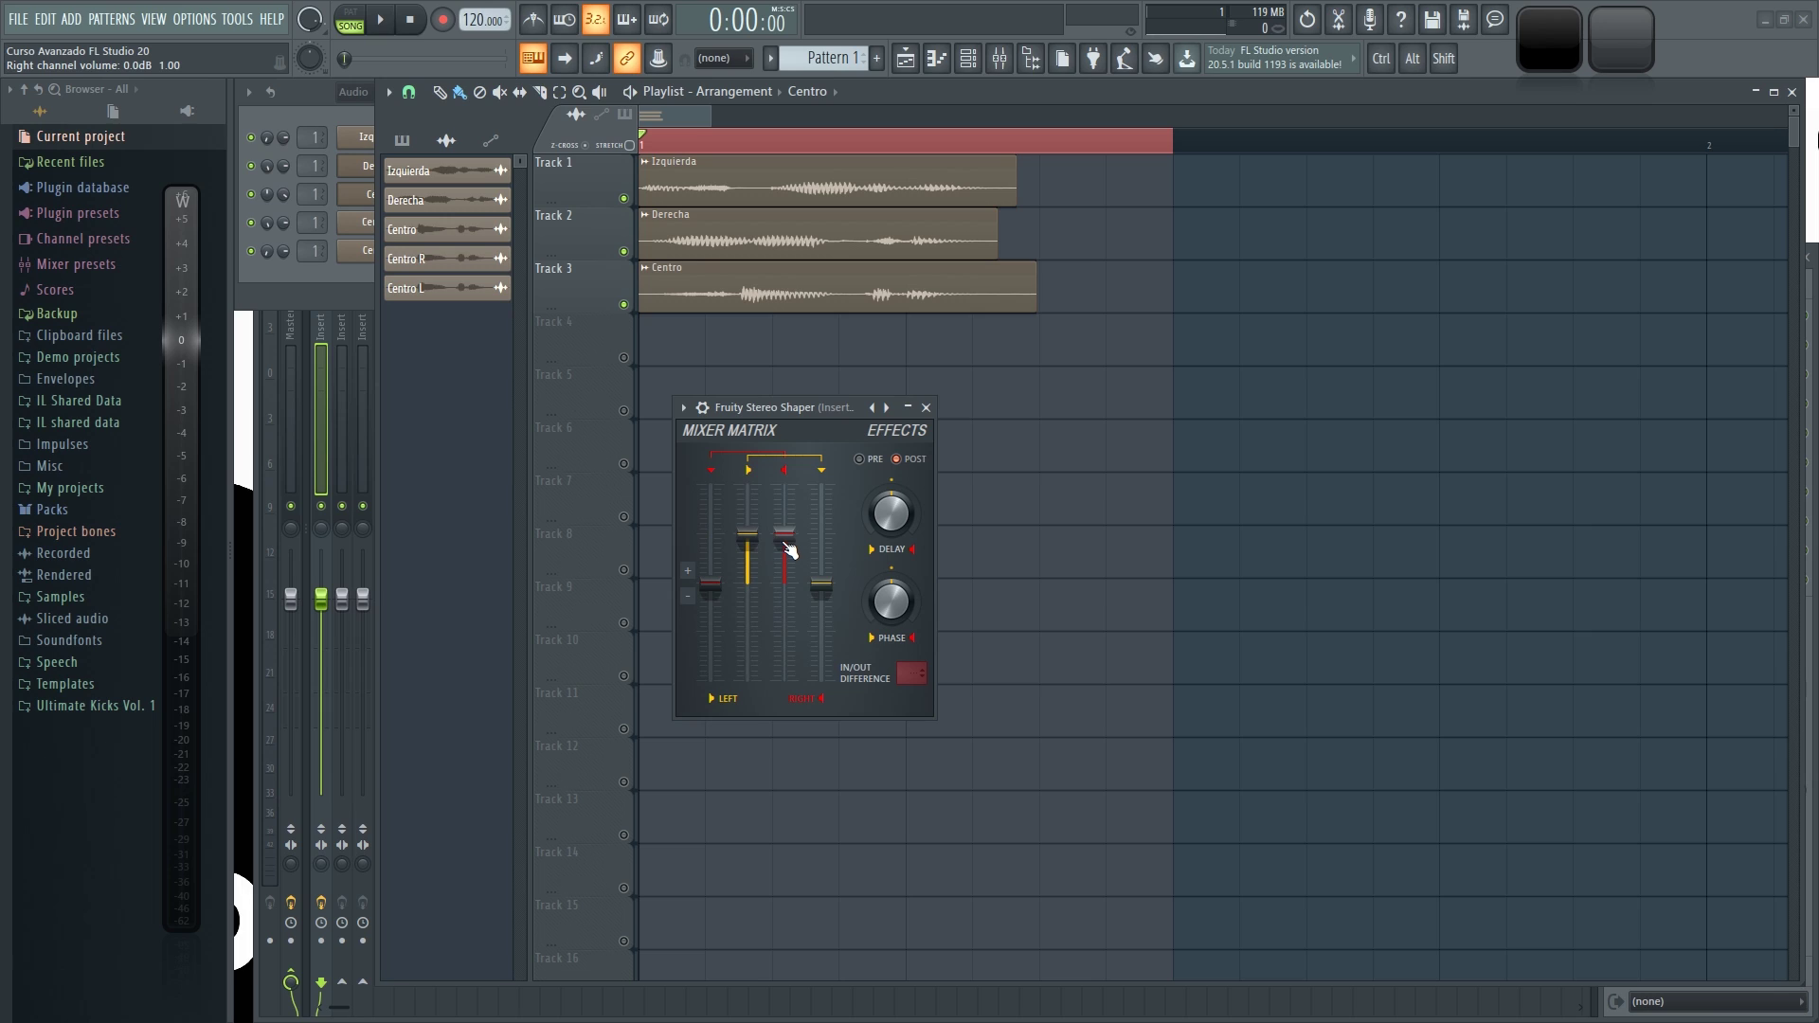
{"action": "left_click_drag", "start_coordinate": [785, 531], "coordinate": [785, 630]}
{"action": "left_click_drag", "start_coordinate": [785, 631], "coordinate": [784, 536]}
{"action": "left_click_drag", "start_coordinate": [748, 535], "coordinate": [786, 583]}
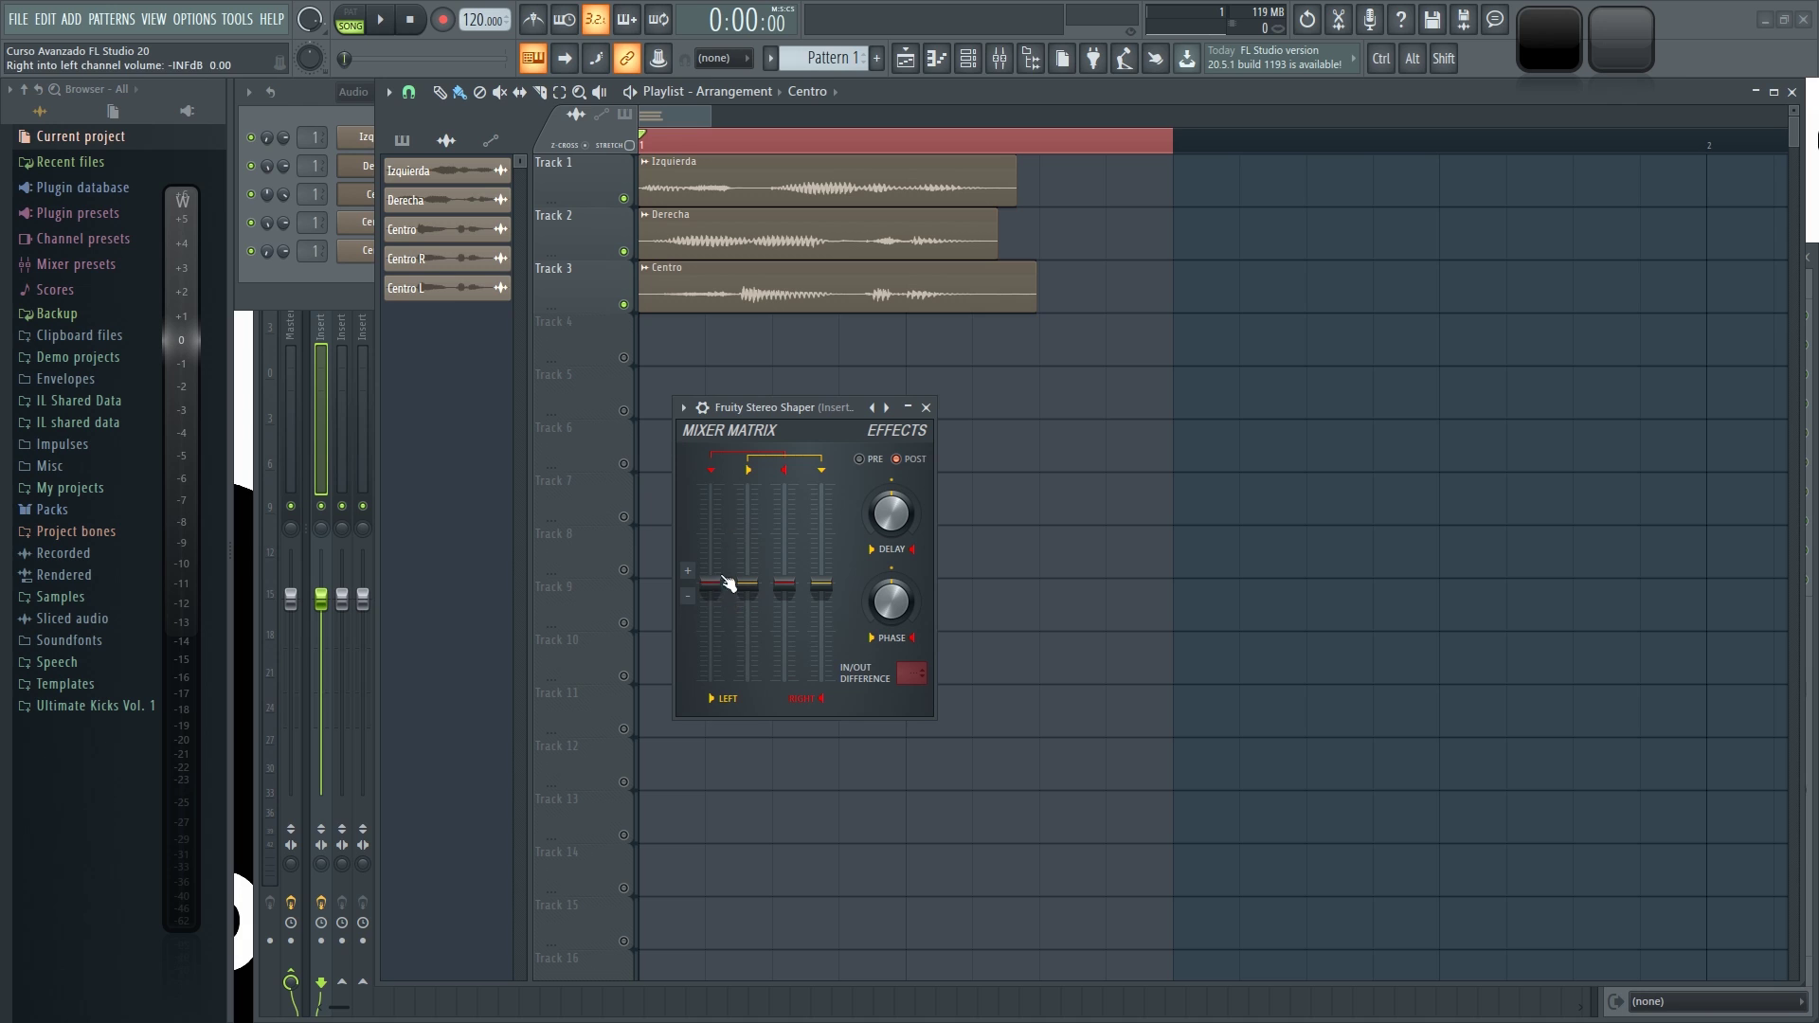
- Raise the right-into-left channel volume during playback, and replay the arrangement to hear the right signal in the left channel
{"action": "key", "text": "space"}
{"action": "left_click_drag", "start_coordinate": [719, 592], "coordinate": [718, 543]}
{"action": "key", "text": "space"}
{"action": "key", "text": "space"}
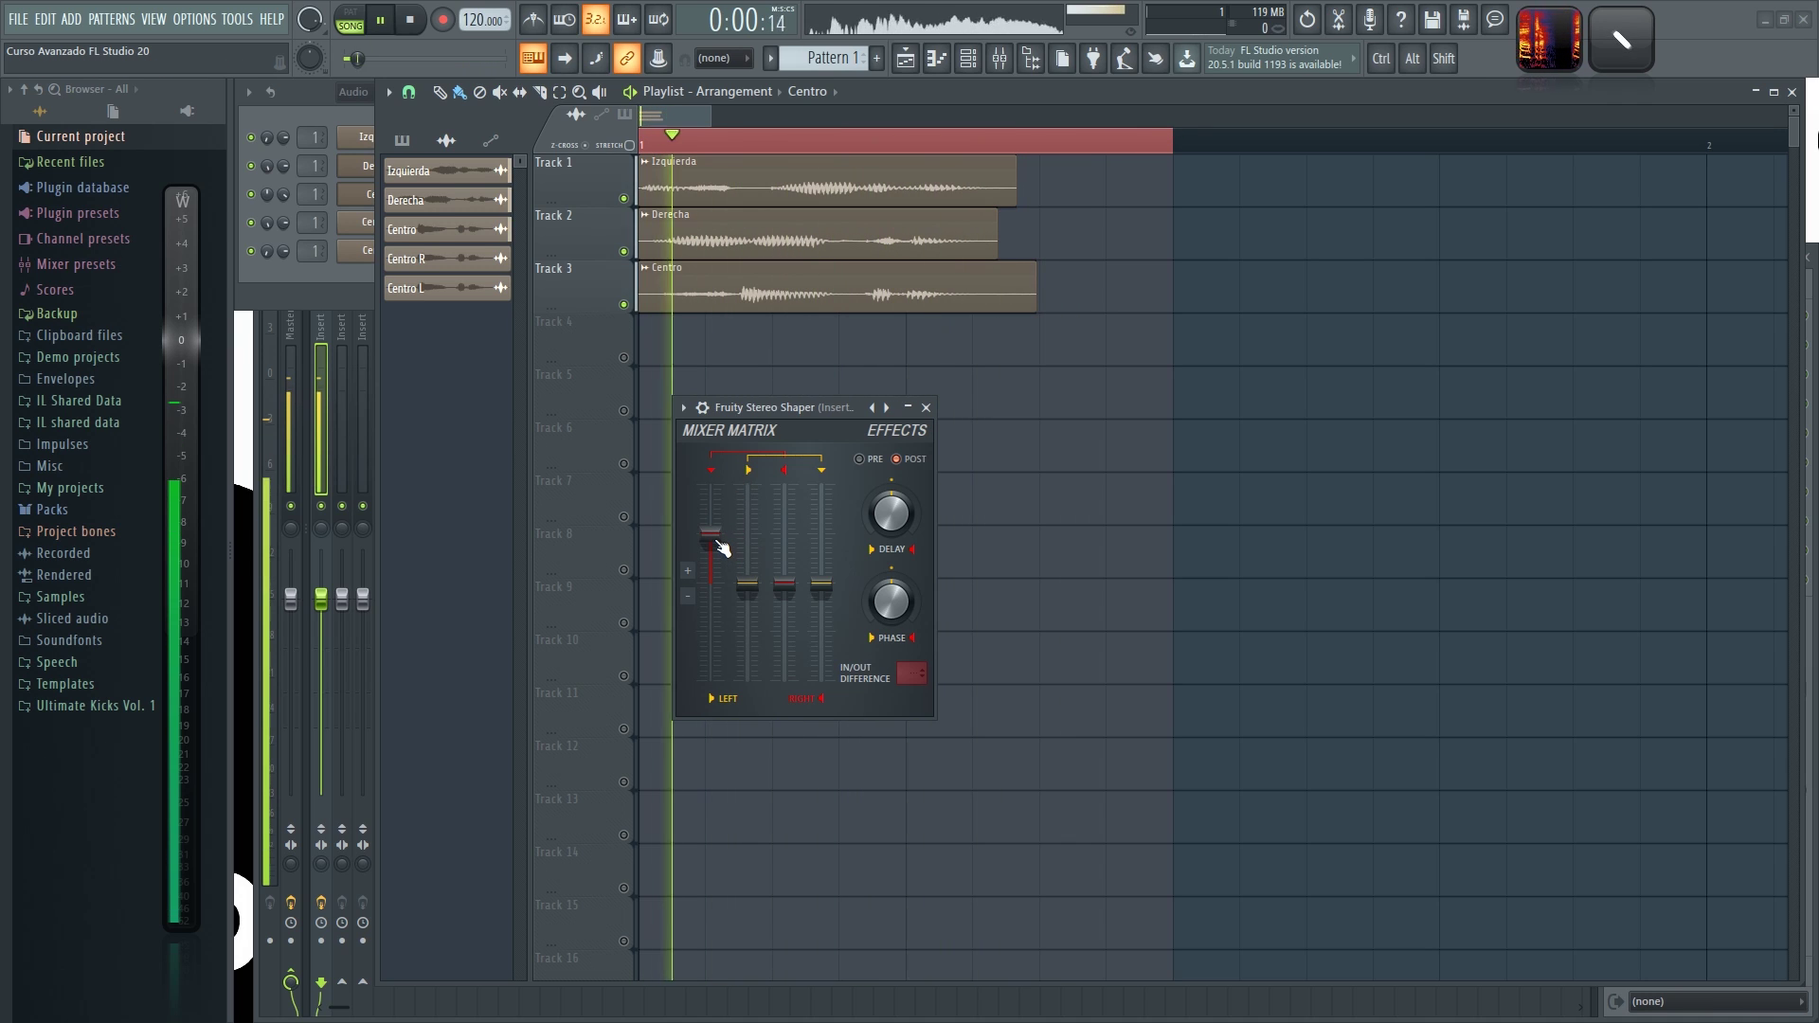
{"action": "key", "text": "space"}
- Return the right-into-left volume to zero and raise the left-into-right volume to about -1 dB during playback
{"action": "left_click_drag", "start_coordinate": [713, 533], "coordinate": [718, 585]}
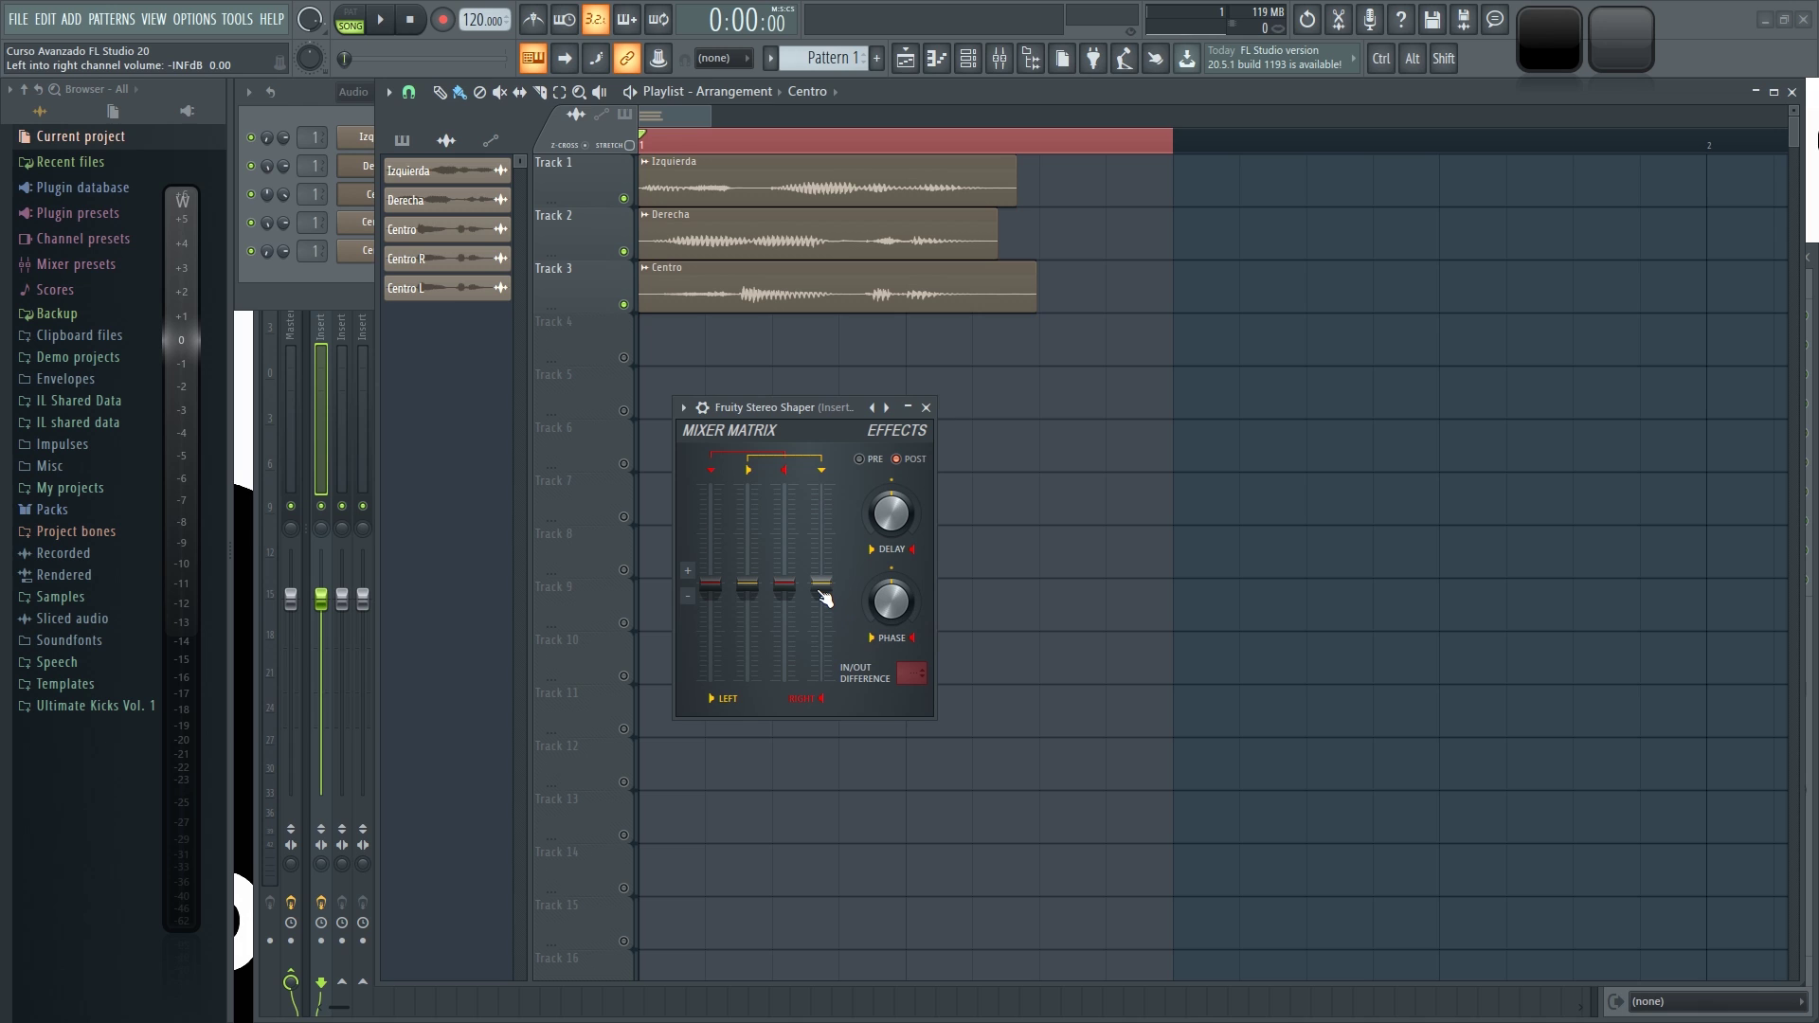
{"action": "key", "text": "space"}
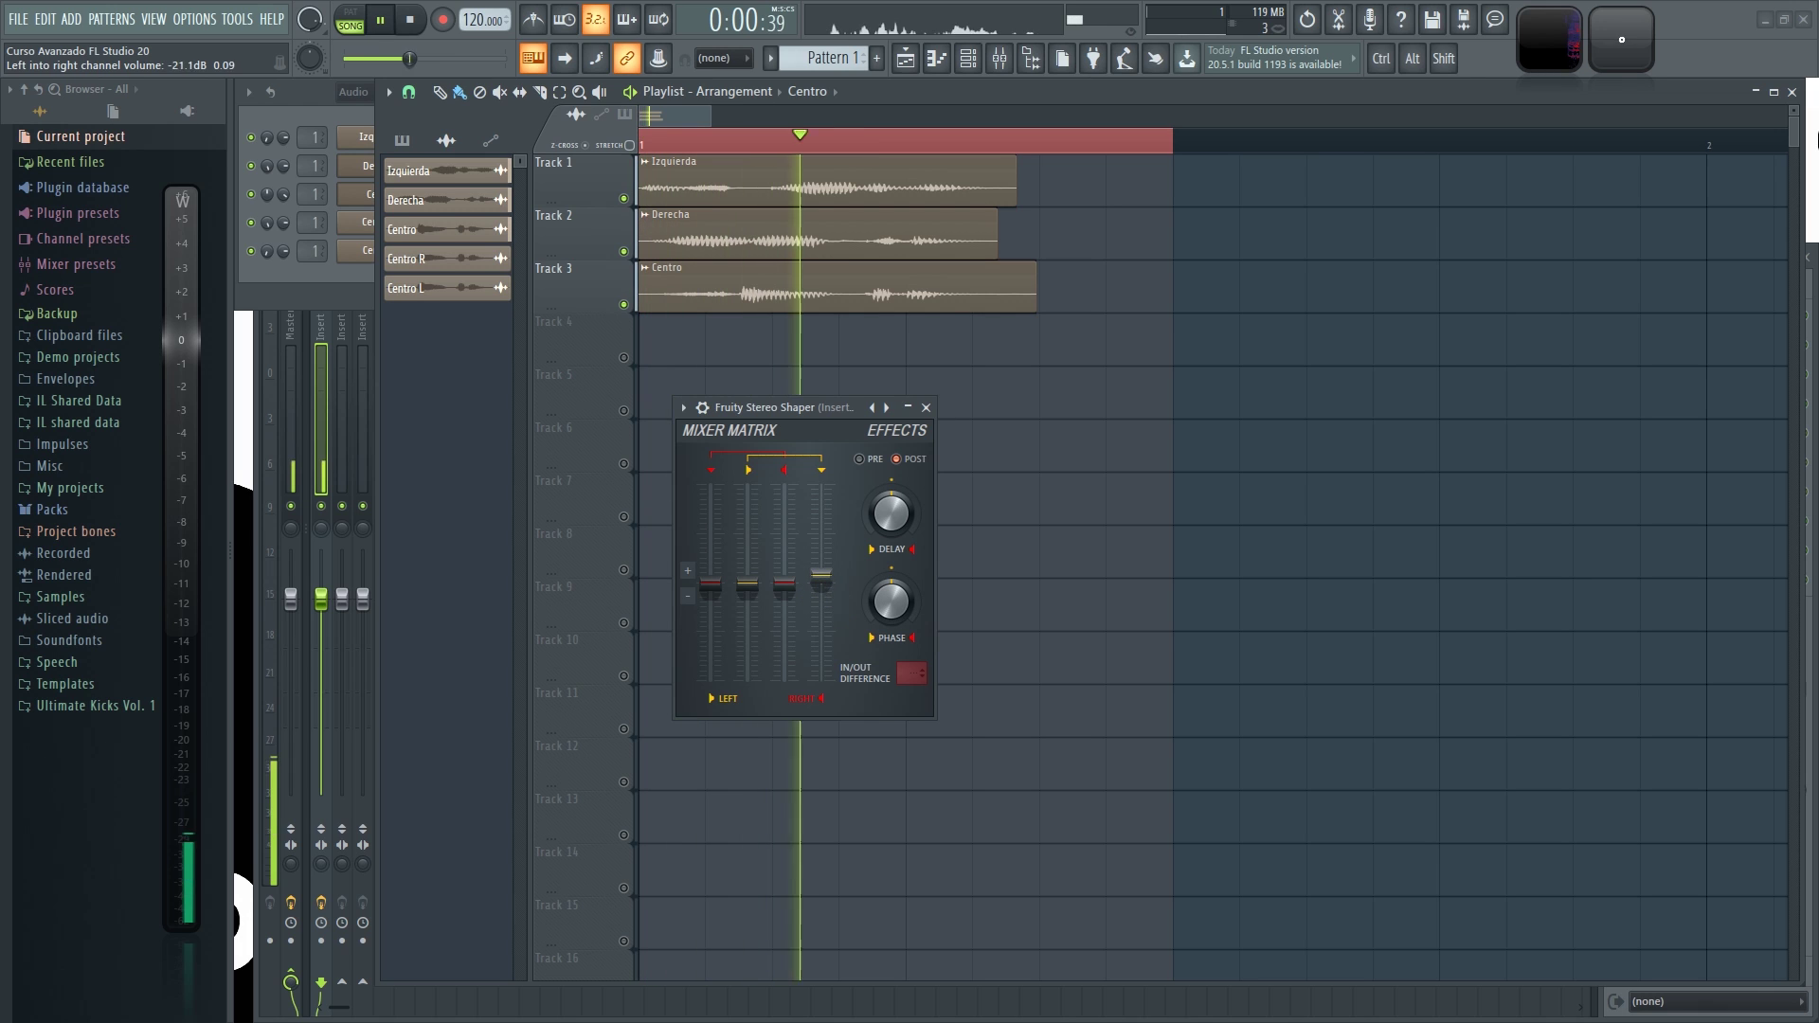
{"action": "left_click_drag", "start_coordinate": [822, 585], "coordinate": [821, 541]}
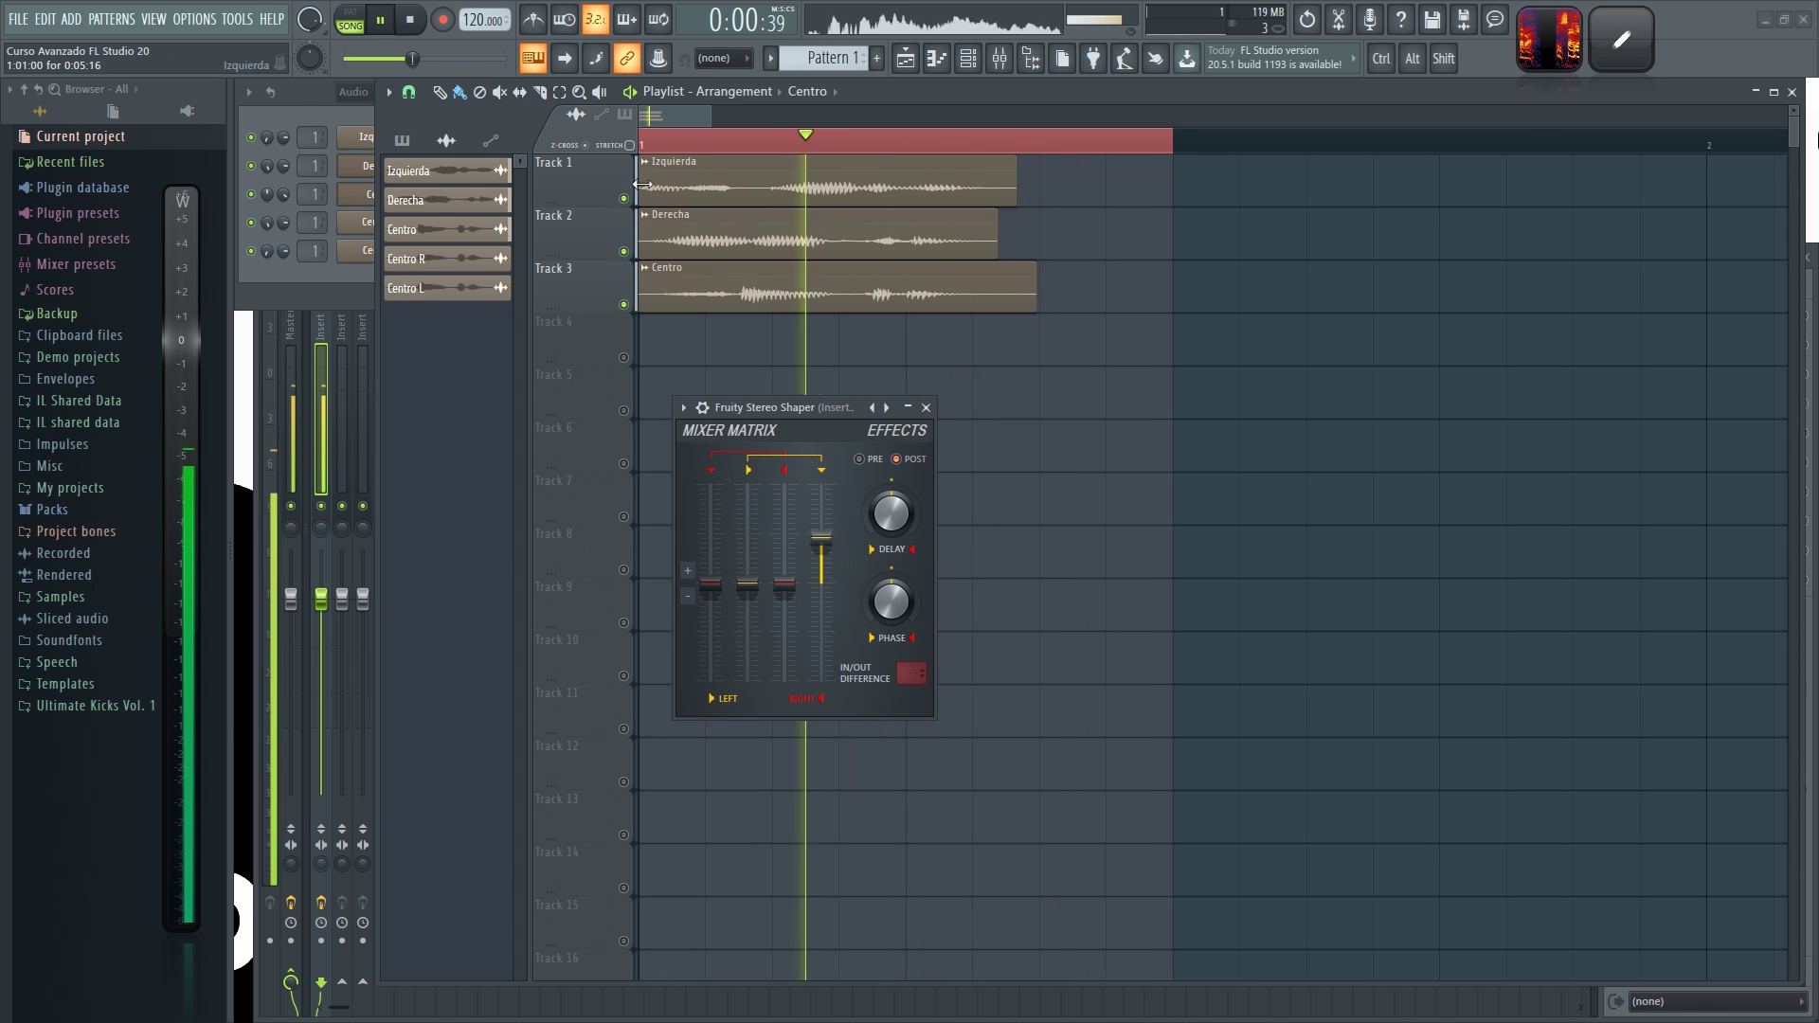
- Mute the Derecha and Centro tracks to hear only Izquierda, and stop playback
{"action": "left_click", "coordinate": [623, 251]}
{"action": "left_click", "coordinate": [624, 305]}
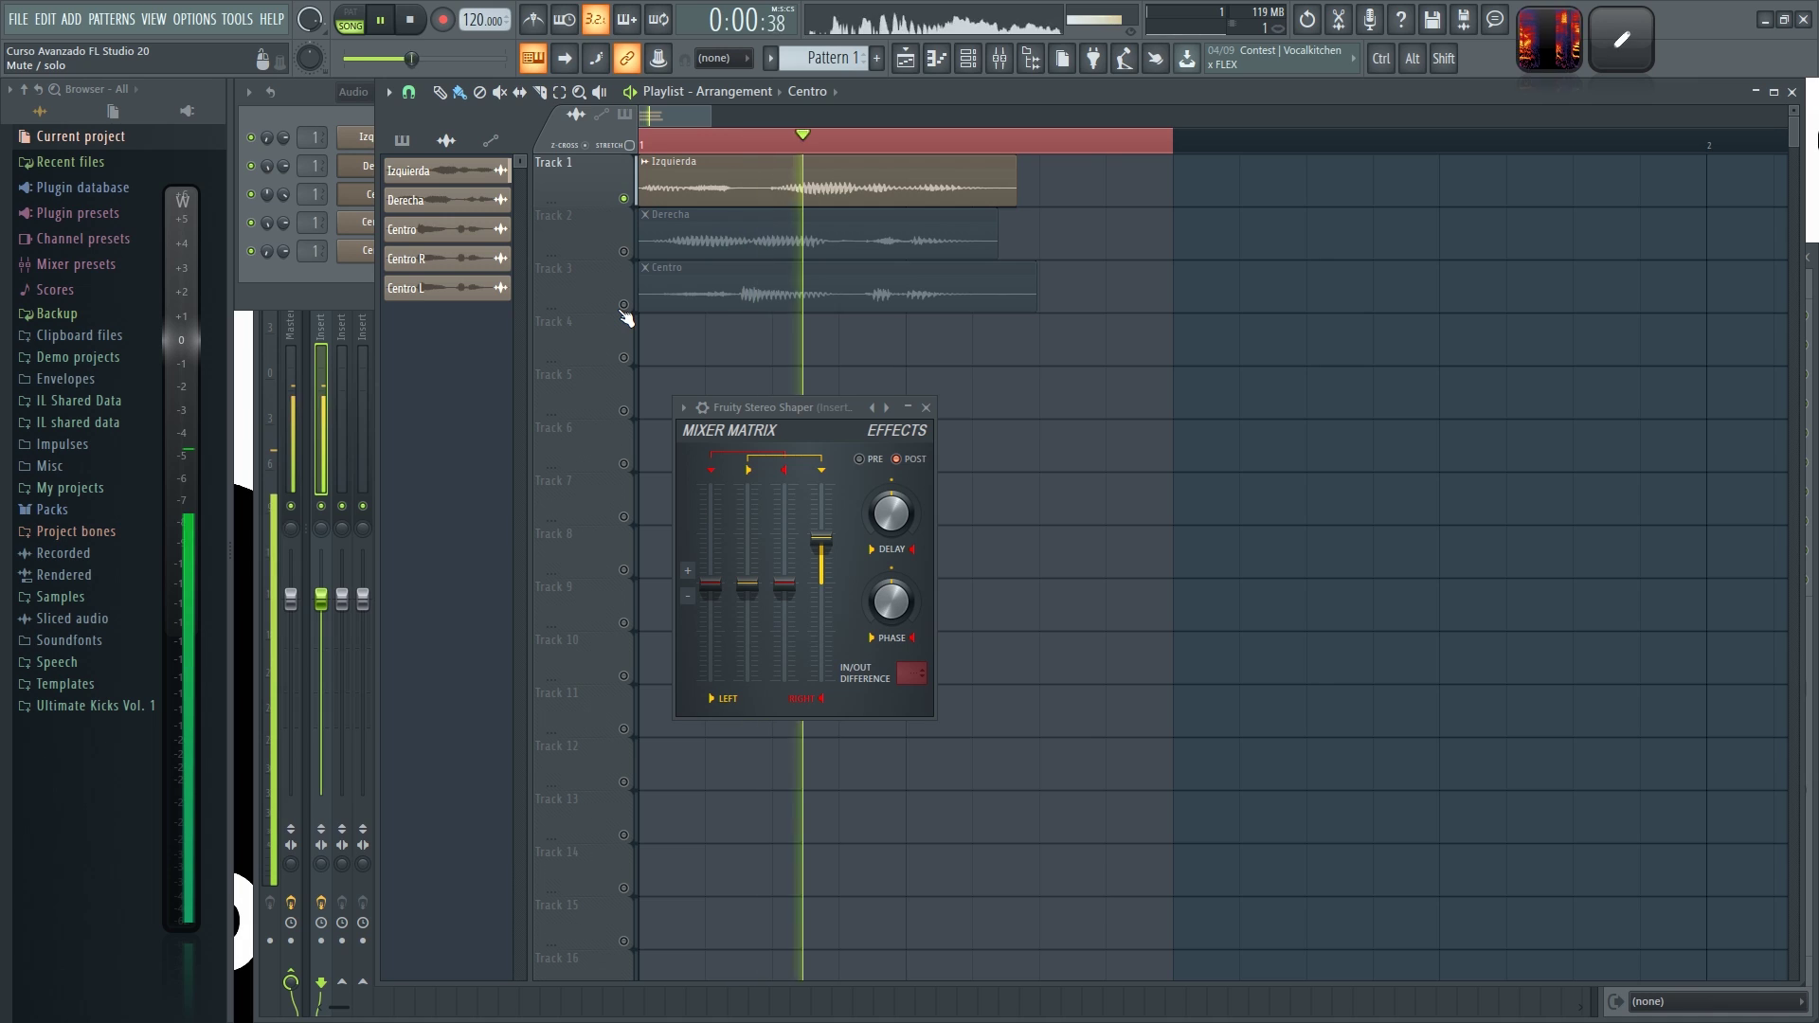
{"action": "key", "text": "space"}
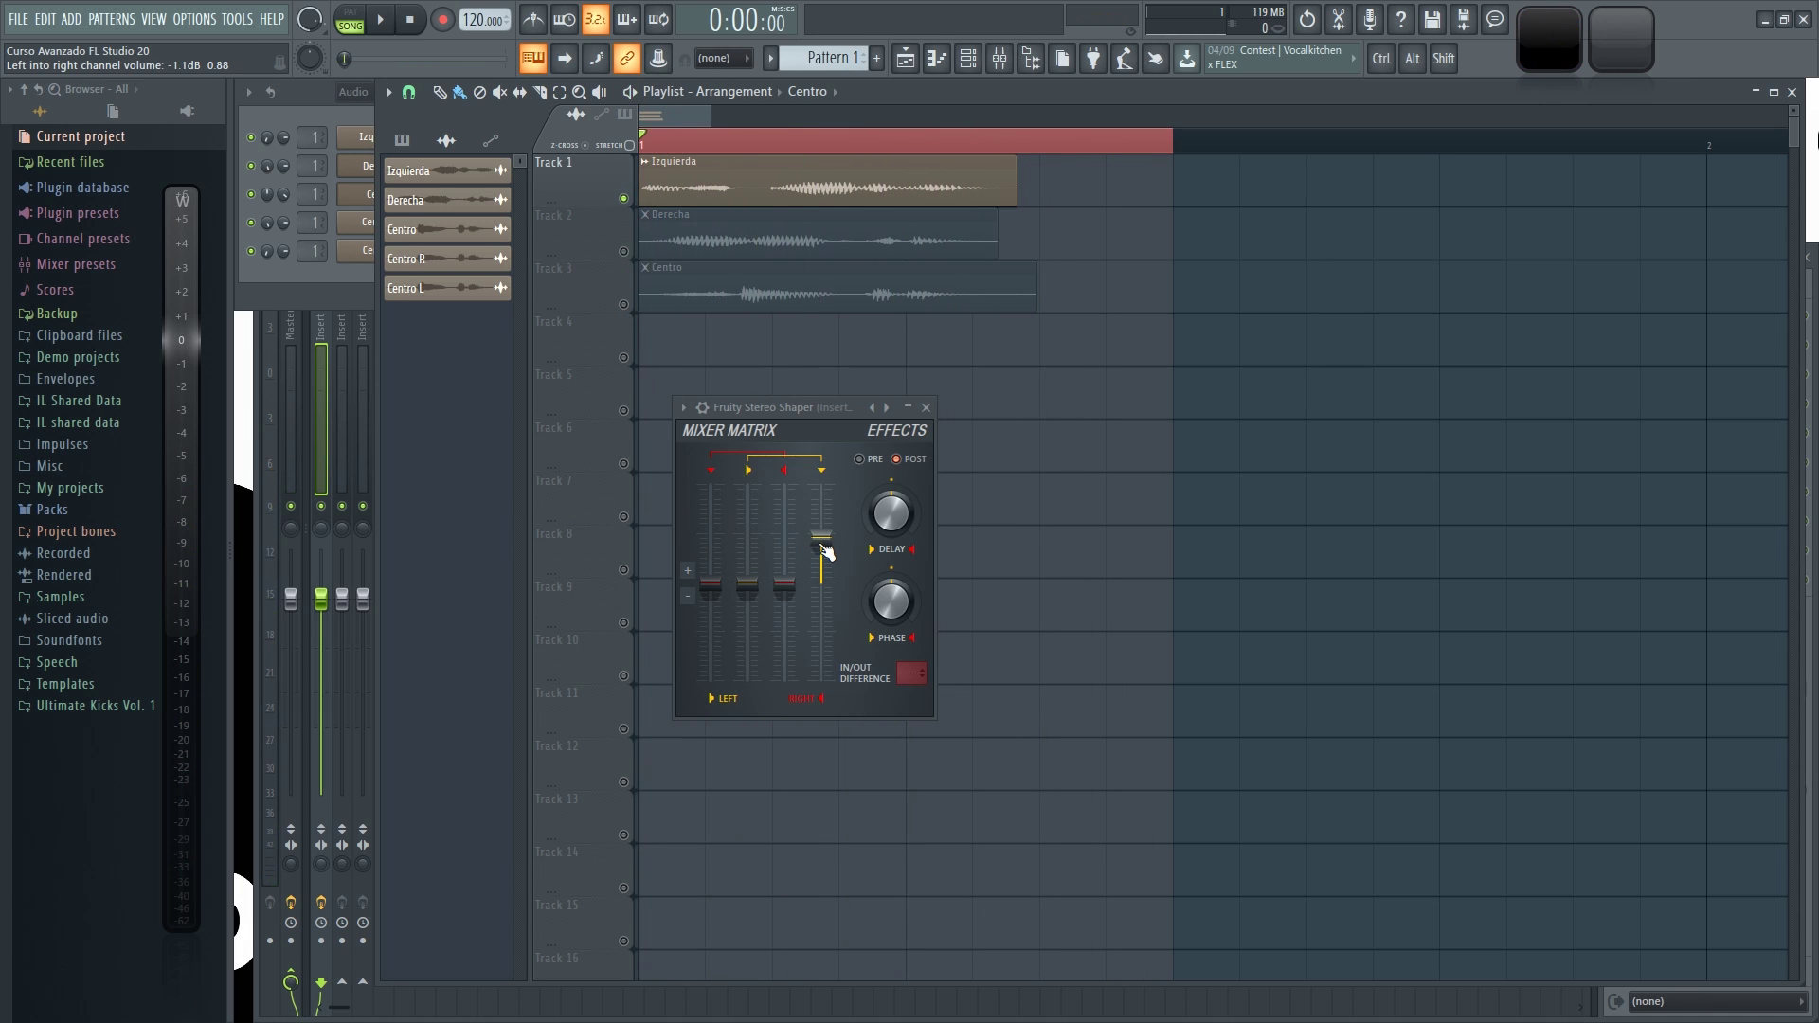
- Reset the mixer matrix to 0 dB direct channels with no crossfeed, and unmute the Derecha and Centro tracks
{"action": "left_click_drag", "start_coordinate": [827, 552], "coordinate": [748, 536]}
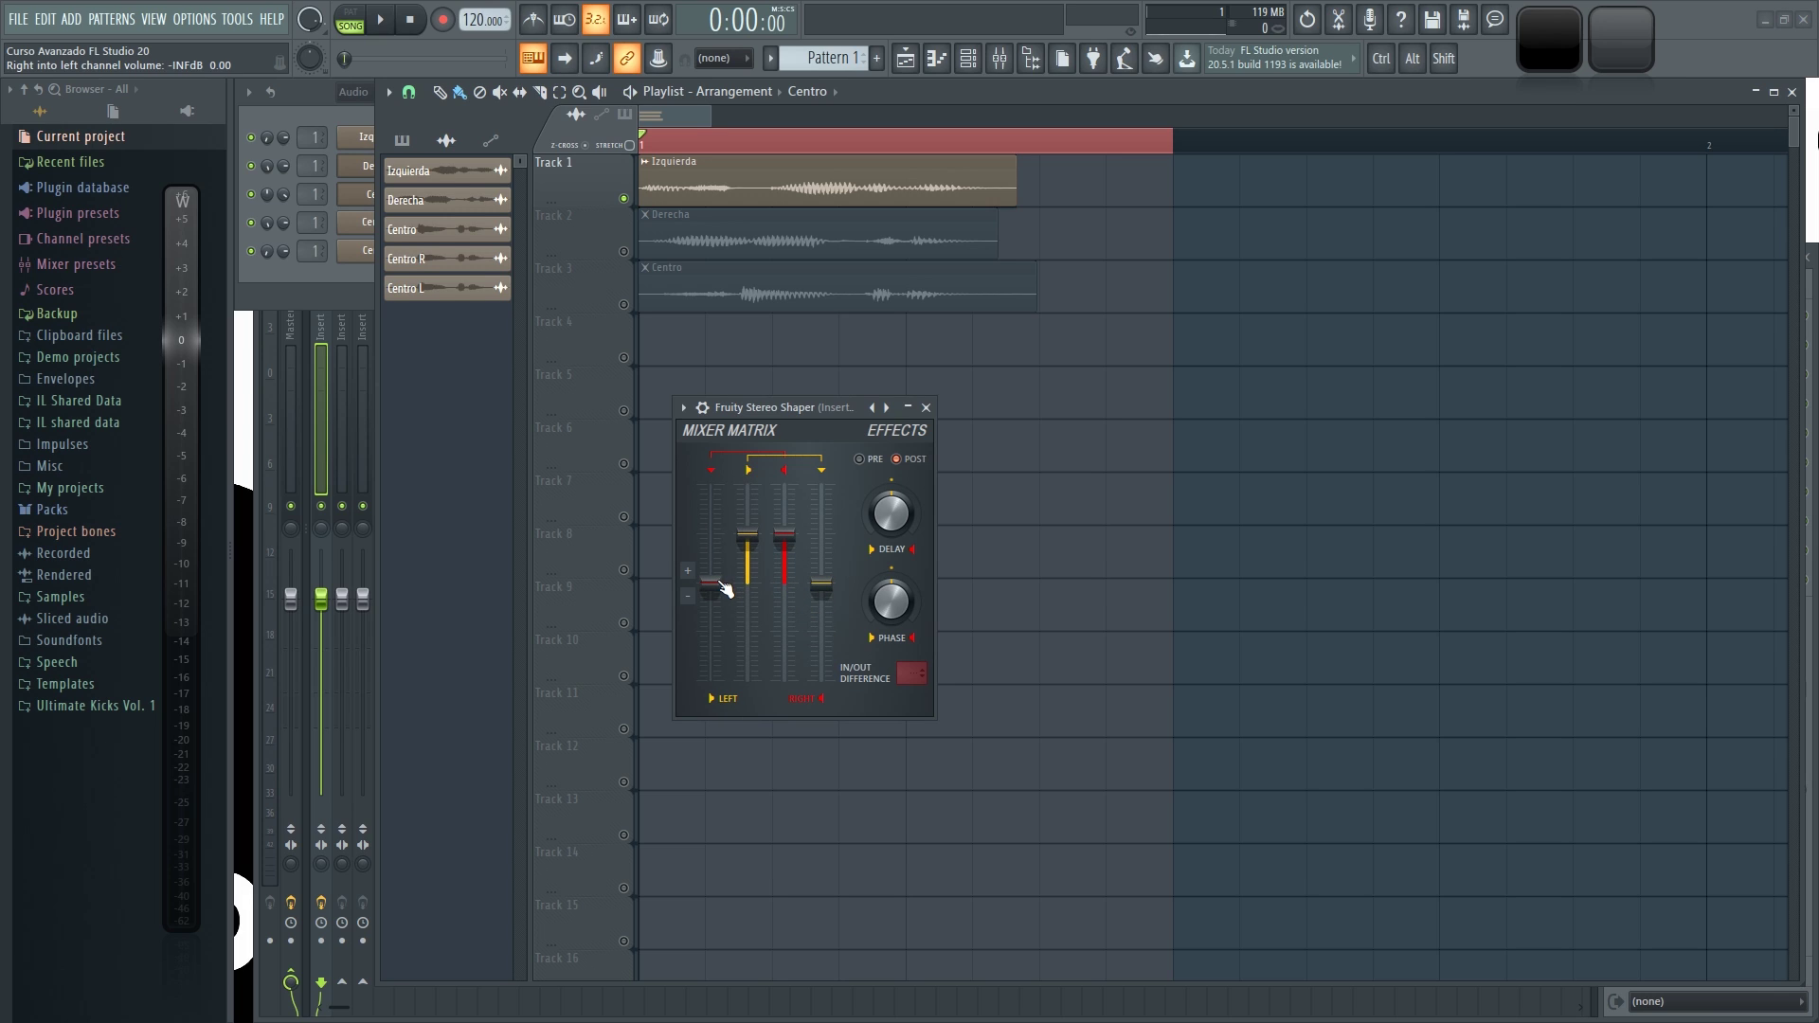
{"action": "left_click", "coordinate": [623, 251]}
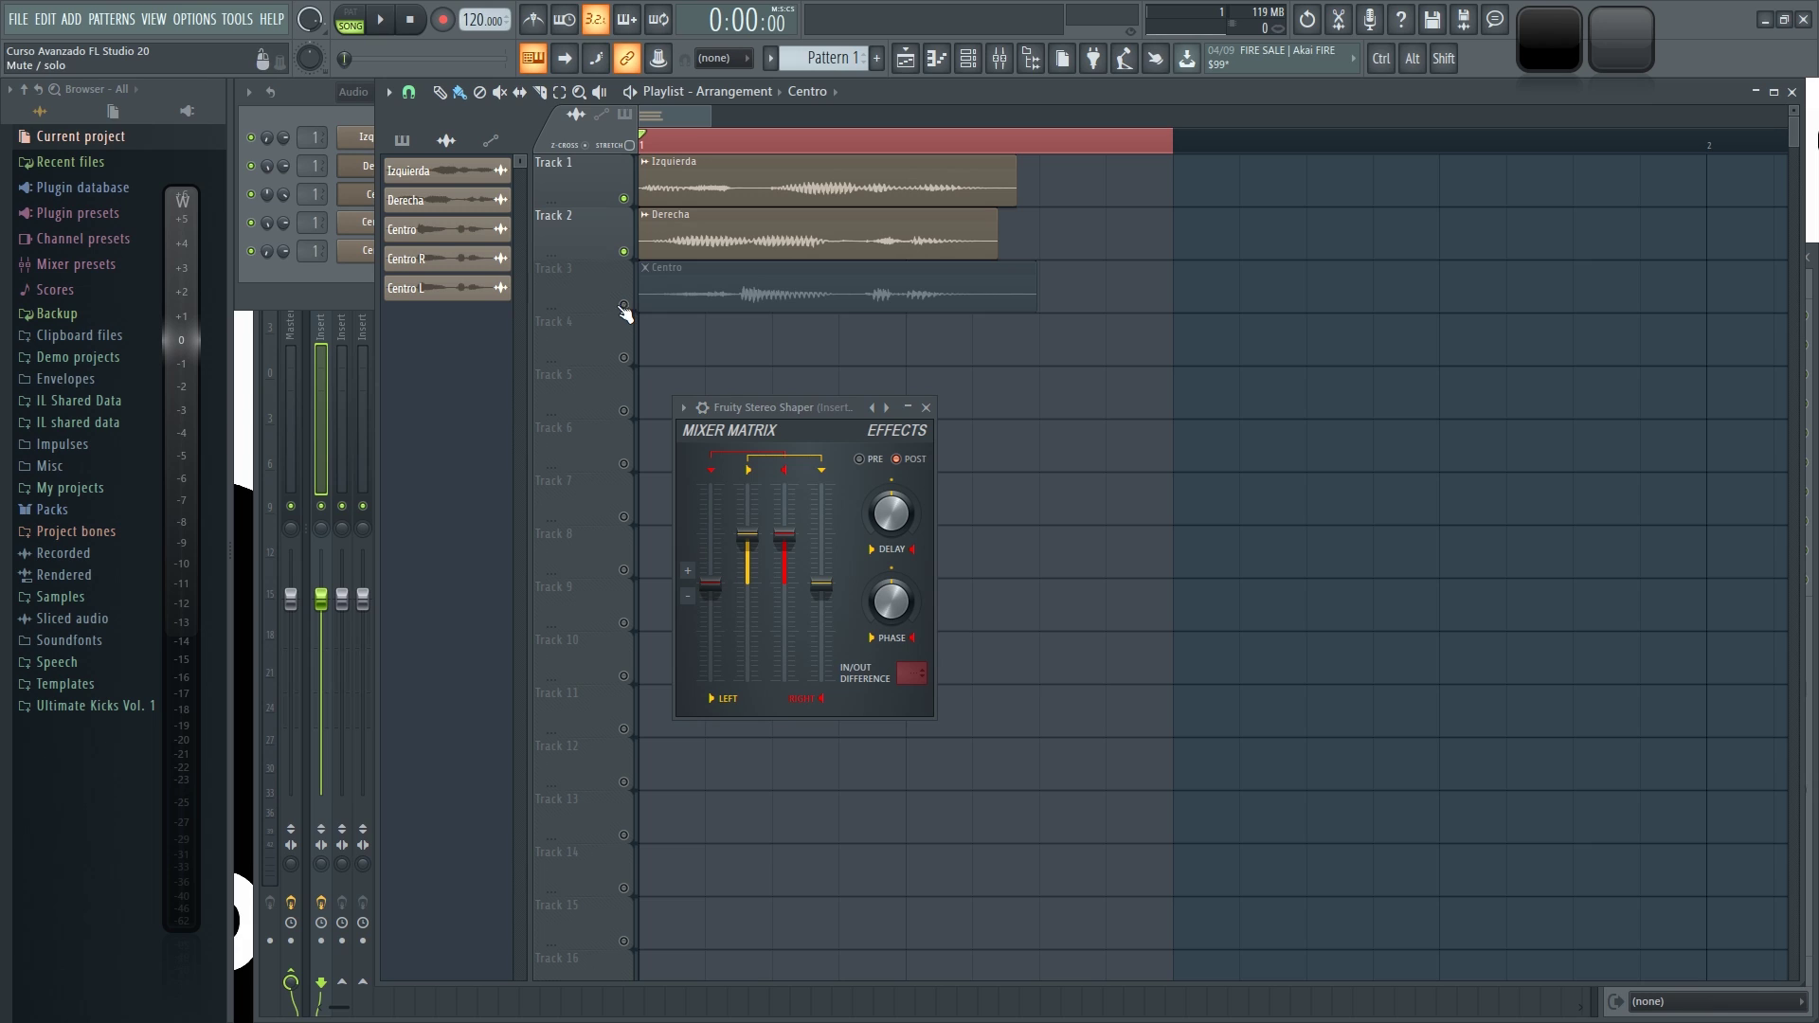
{"action": "left_click", "coordinate": [624, 304]}
{"action": "left_click_drag", "start_coordinate": [804, 408], "coordinate": [808, 408]}
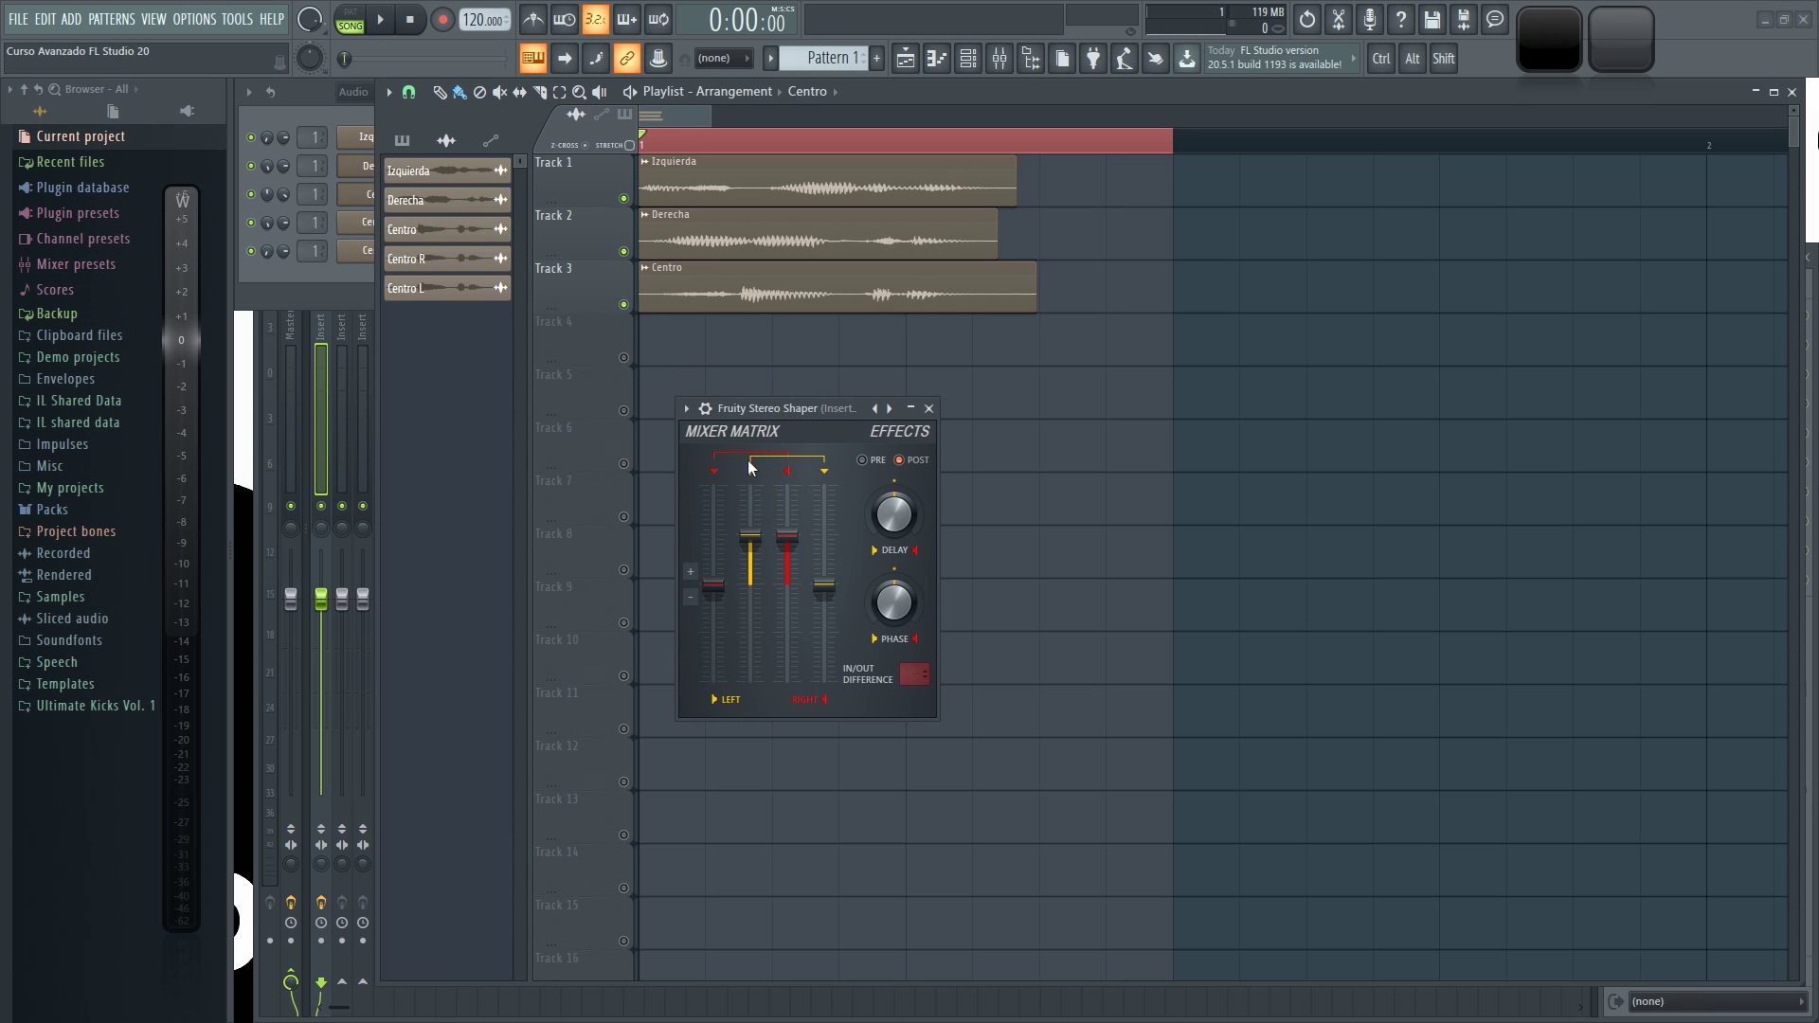
- Mute Centro and Derecha, lower the right channel volume to zero and play the Izquierda track
{"action": "left_click", "coordinate": [624, 304]}
{"action": "left_click", "coordinate": [624, 251]}
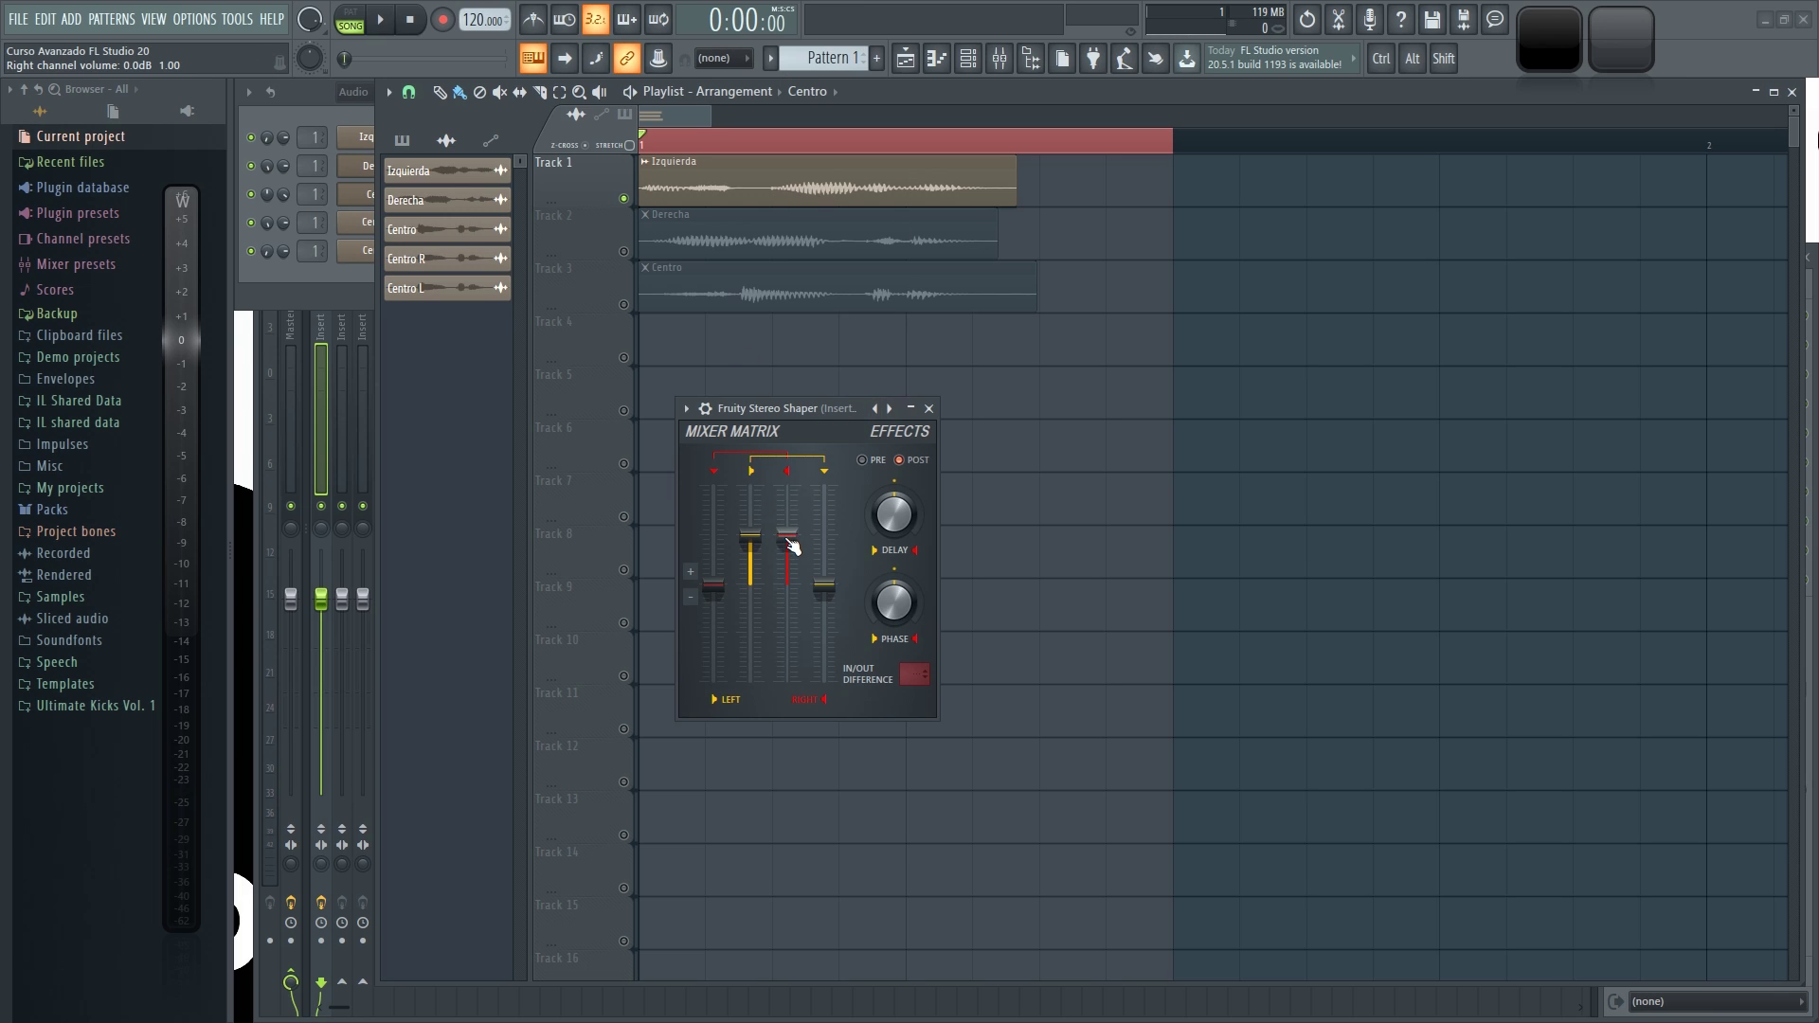
{"action": "left_click_drag", "start_coordinate": [786, 538], "coordinate": [787, 587]}
{"action": "key", "text": "space"}
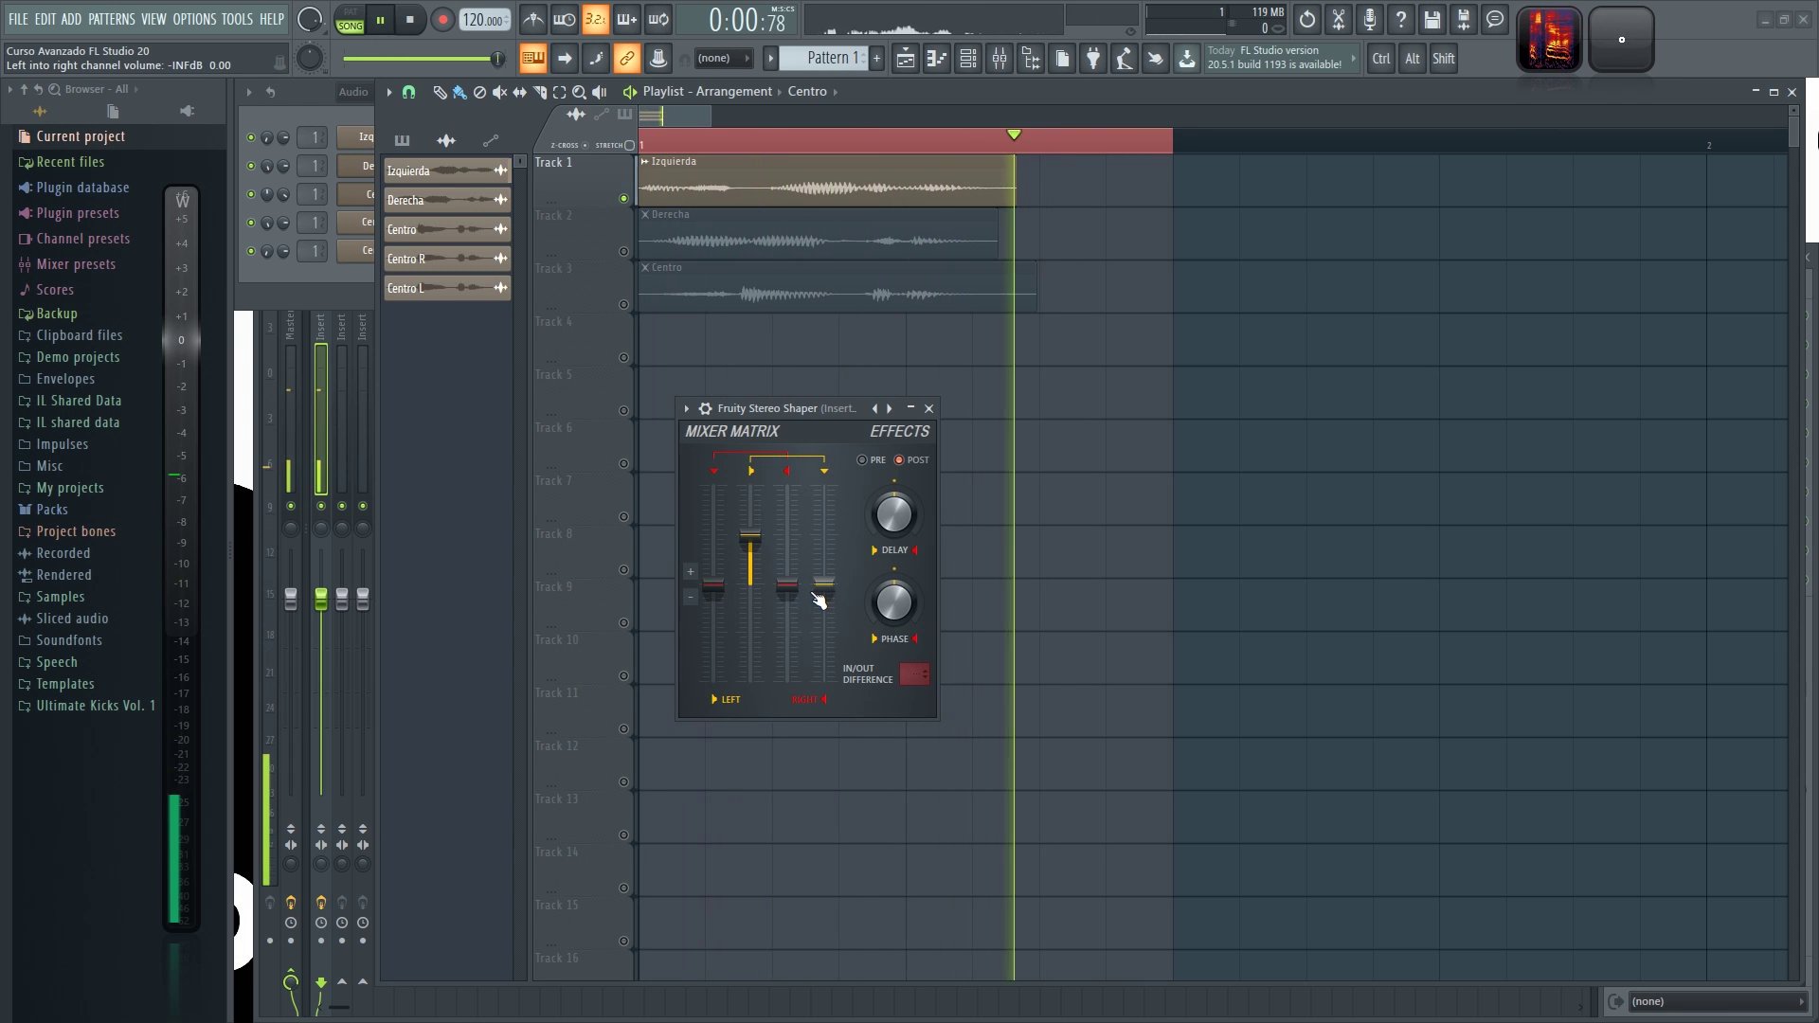
{"action": "key", "text": "space"}
- Raise the left-into-right channel volume level with the left channel fader and play Izquierda through both sides
{"action": "left_click_drag", "start_coordinate": [821, 595], "coordinate": [821, 569]}
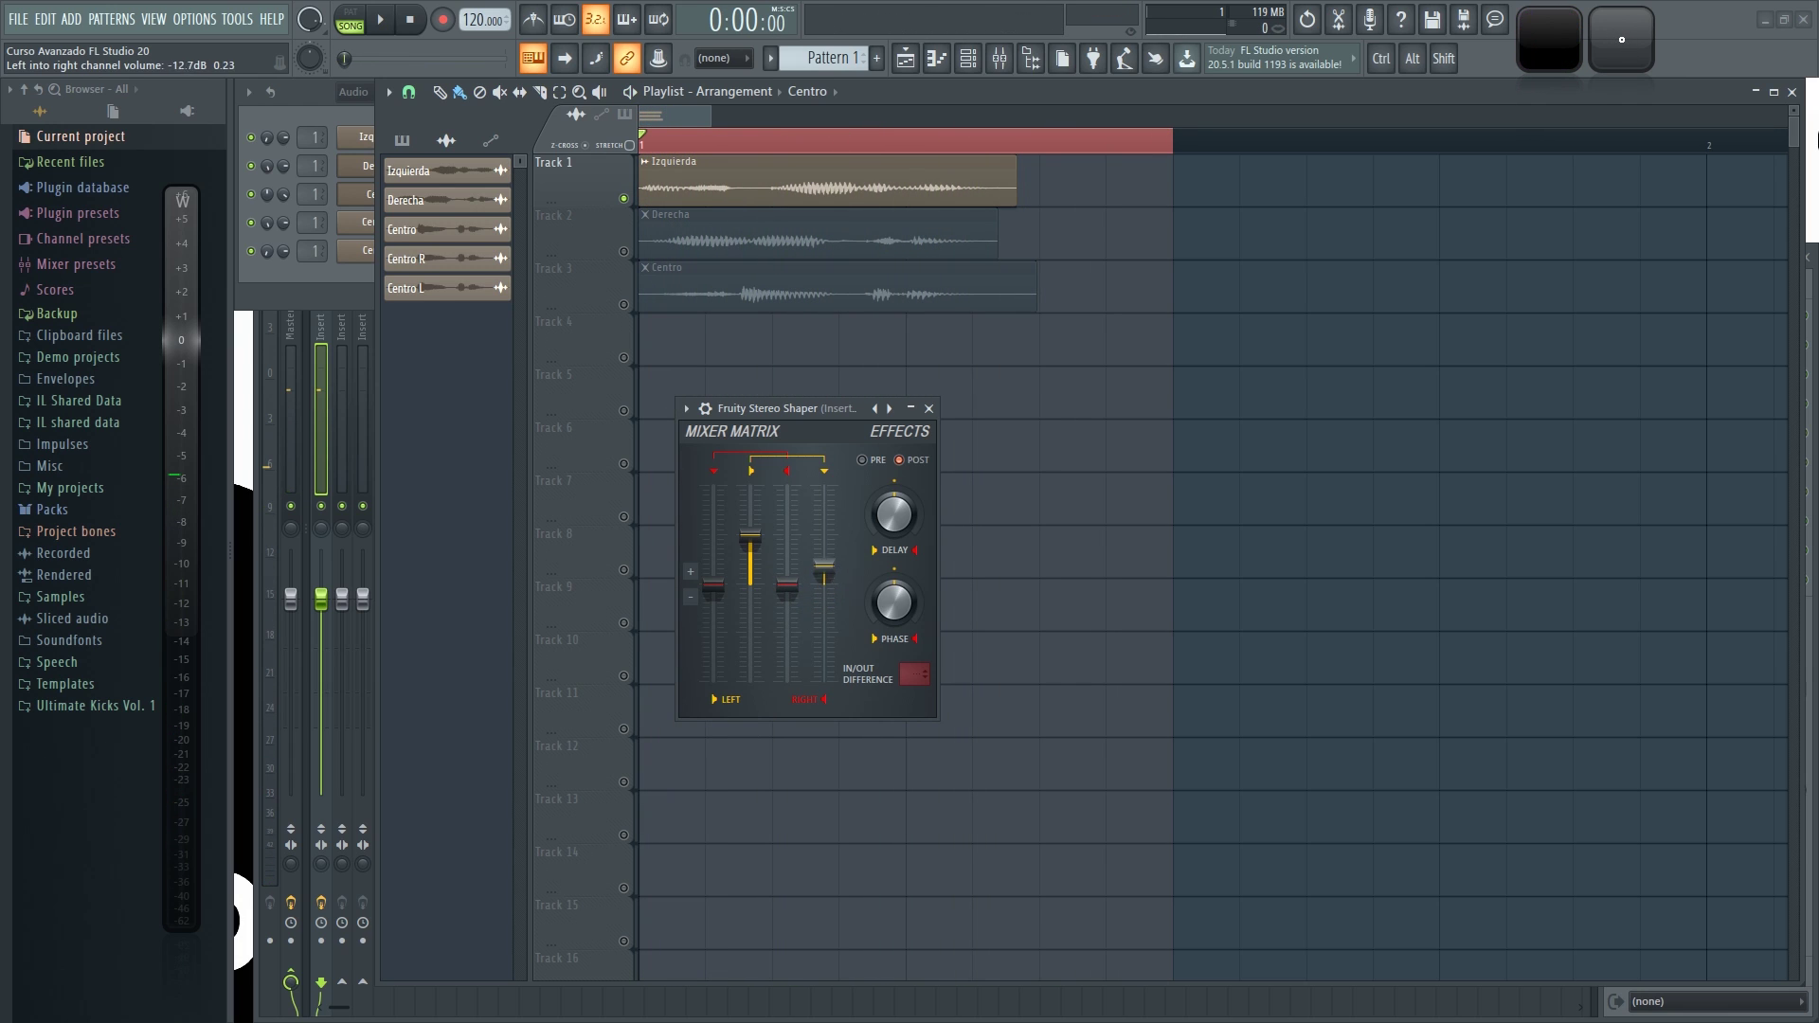
{"action": "key", "text": "space"}
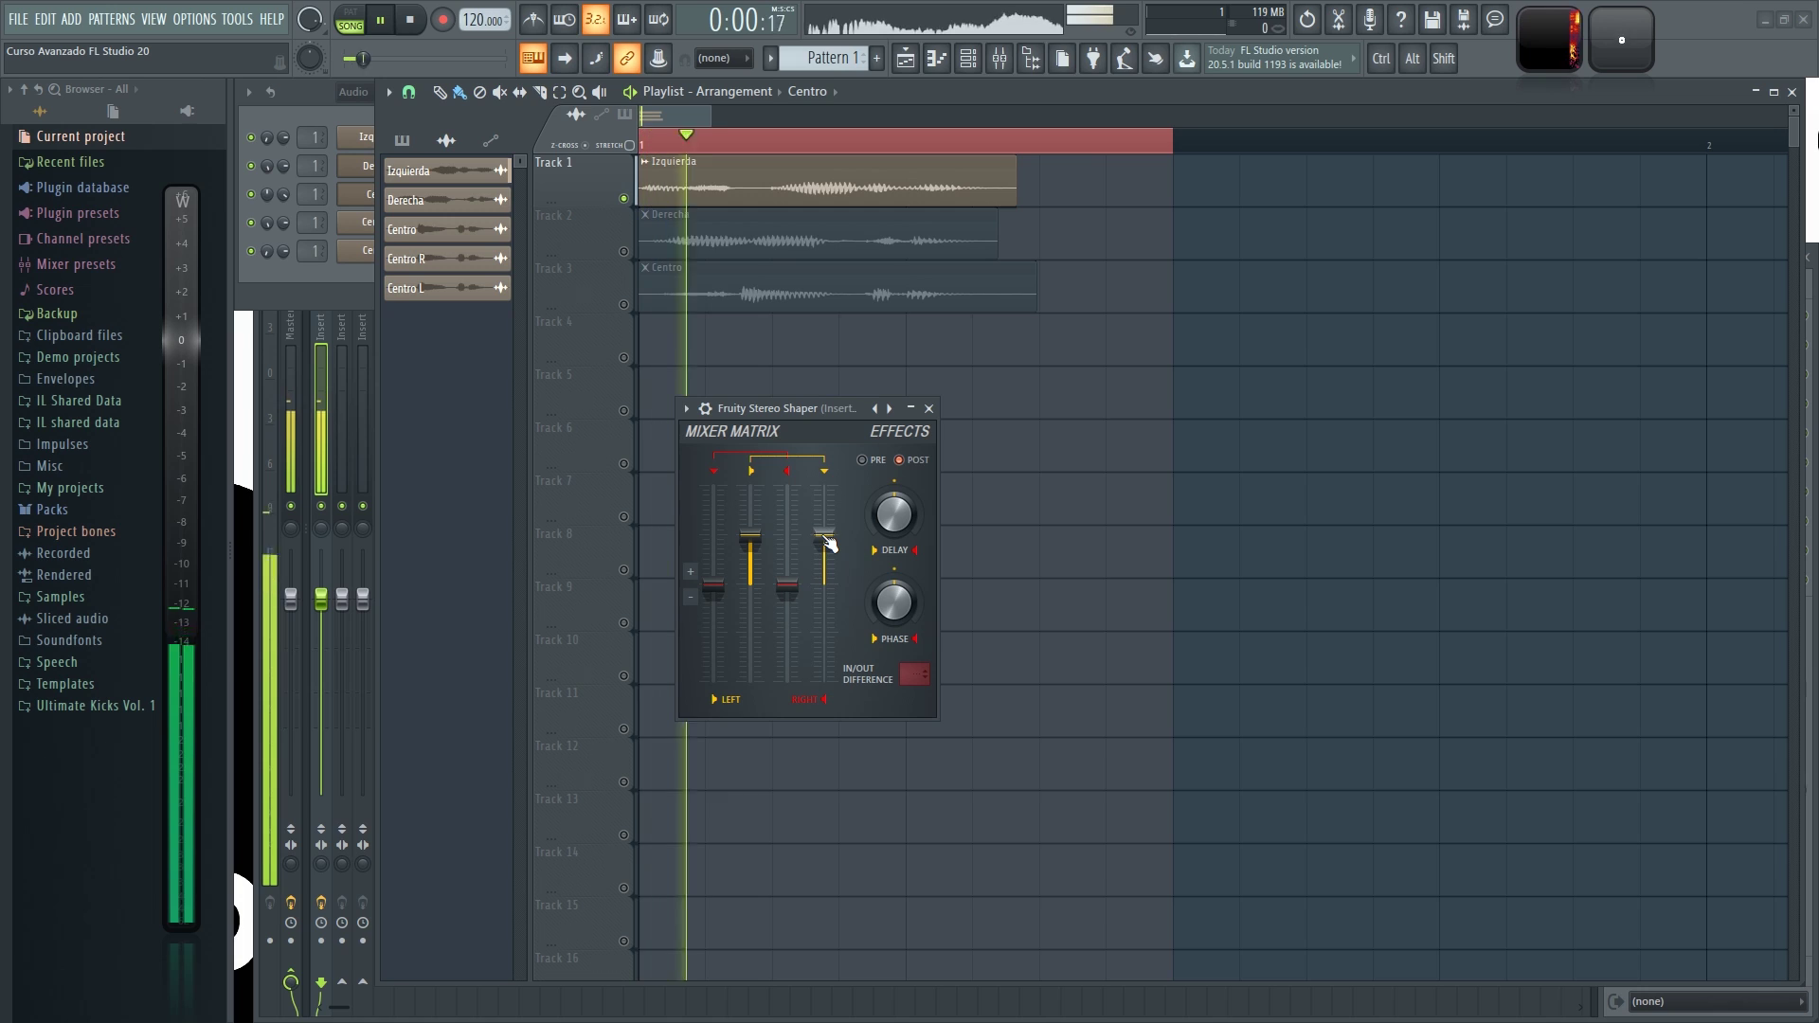
{"action": "key", "text": "space"}
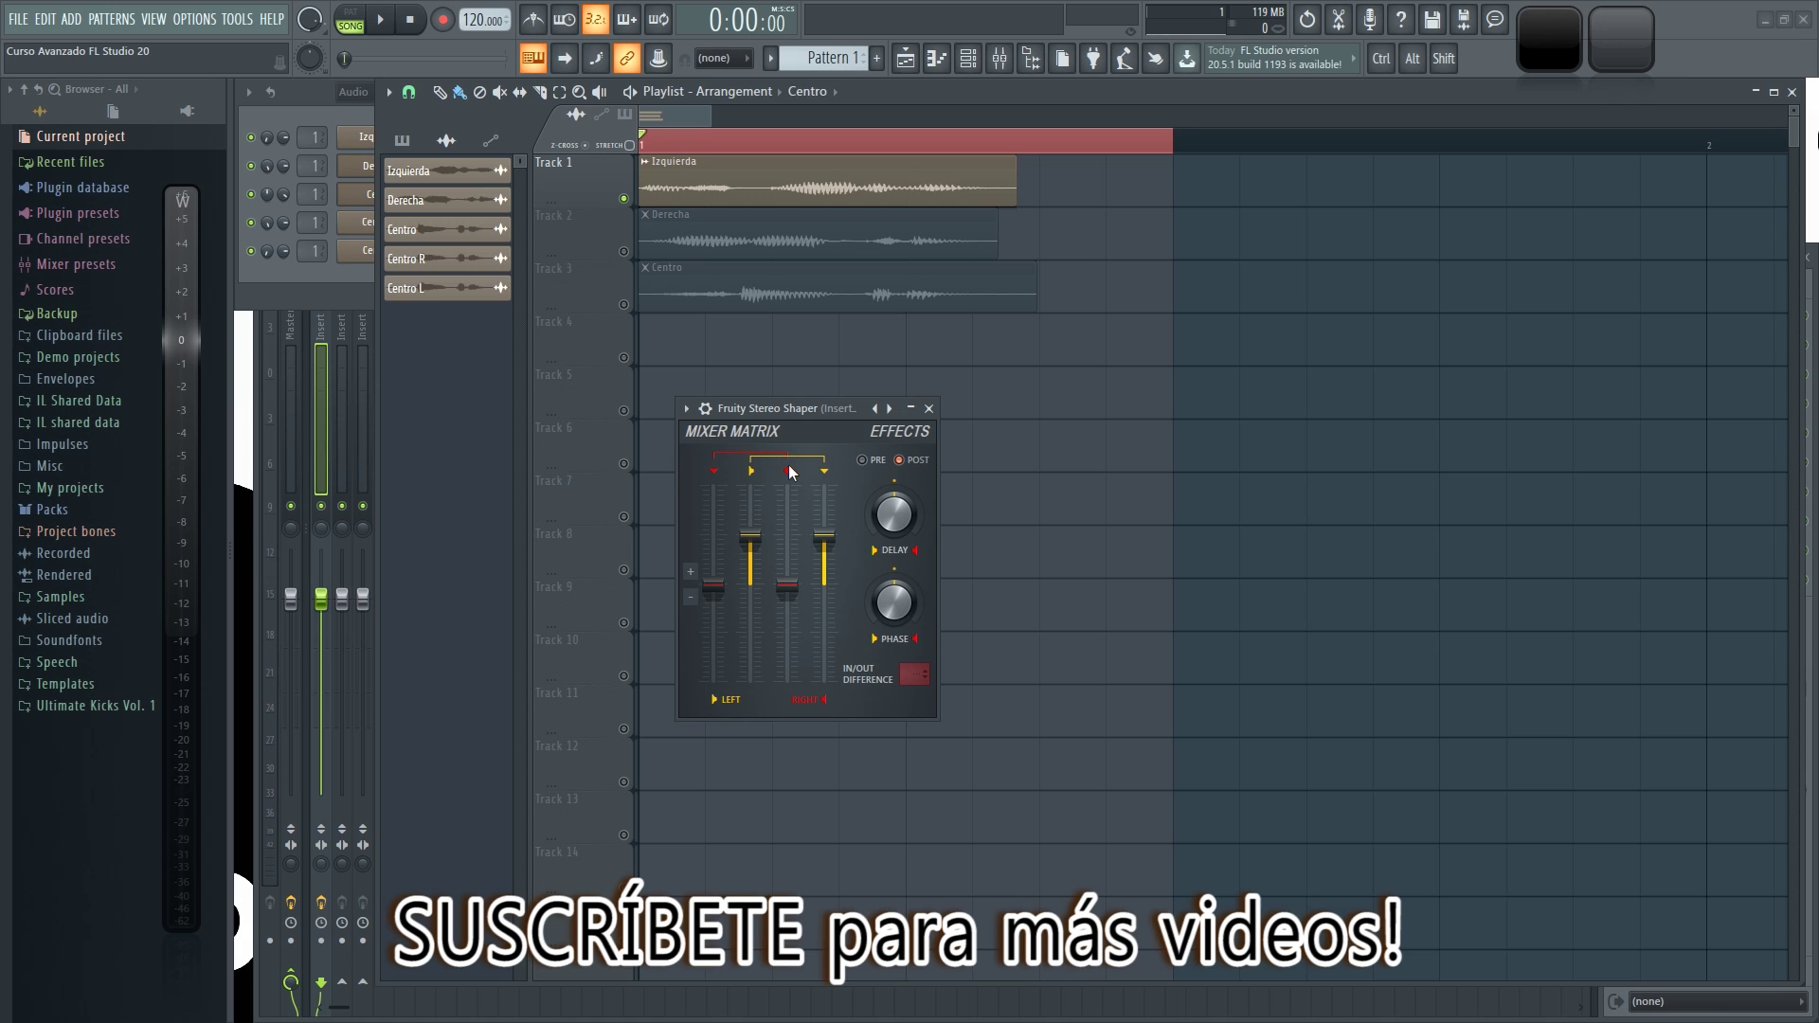
{"action": "key", "text": "space"}
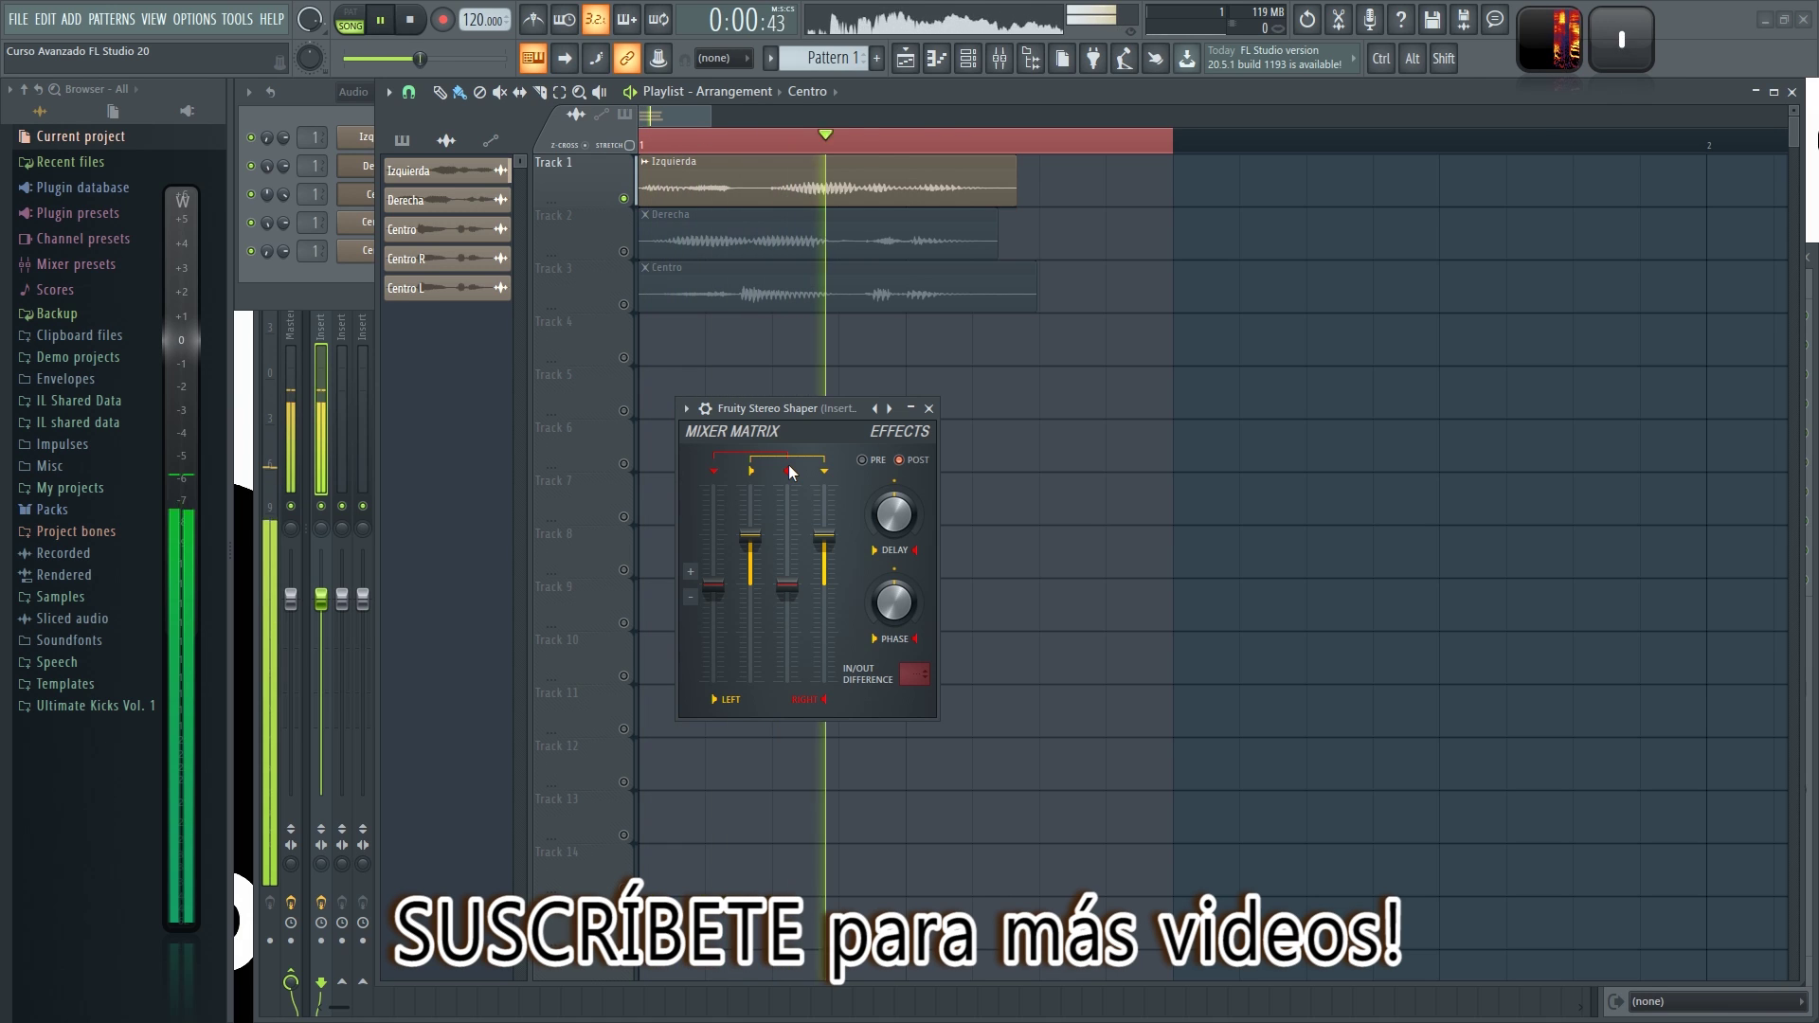
{"action": "key", "text": "space"}
- Raise the right channel volume level with the left fader, and unmute Derecha and Centro while playing the arrangement
{"action": "left_click_drag", "start_coordinate": [787, 586], "coordinate": [788, 534]}
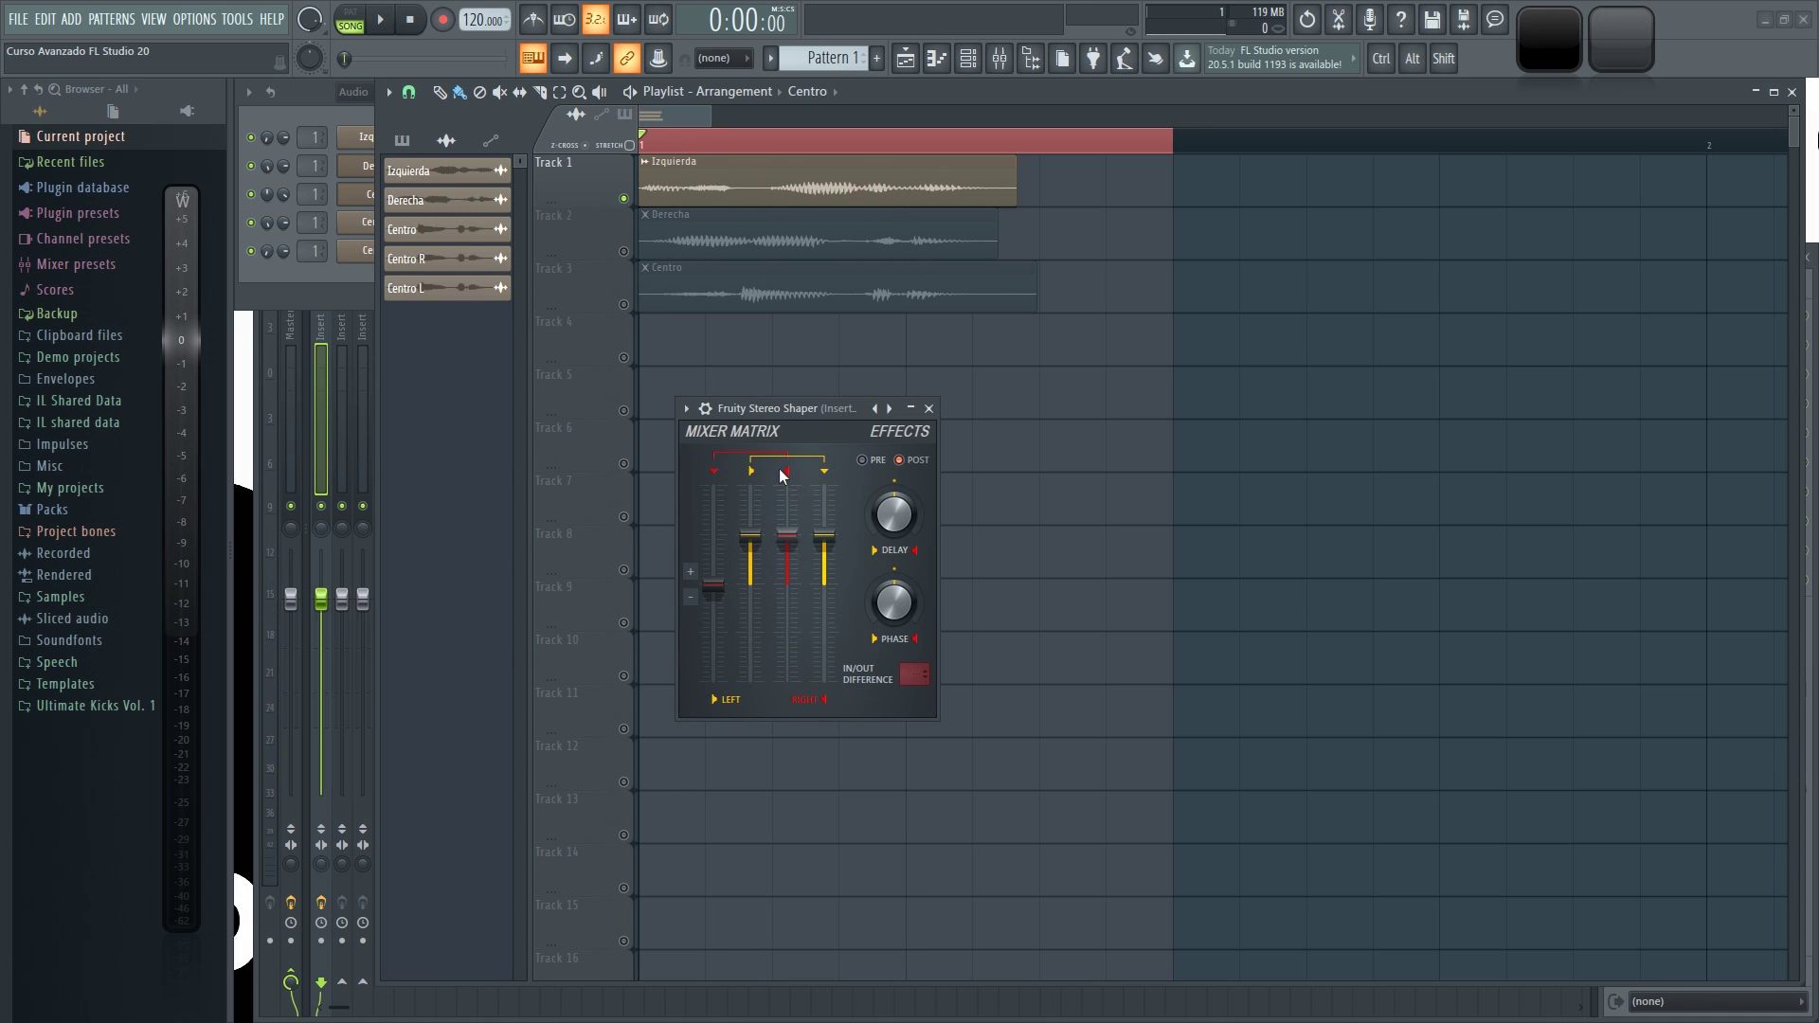
{"action": "key", "text": "space"}
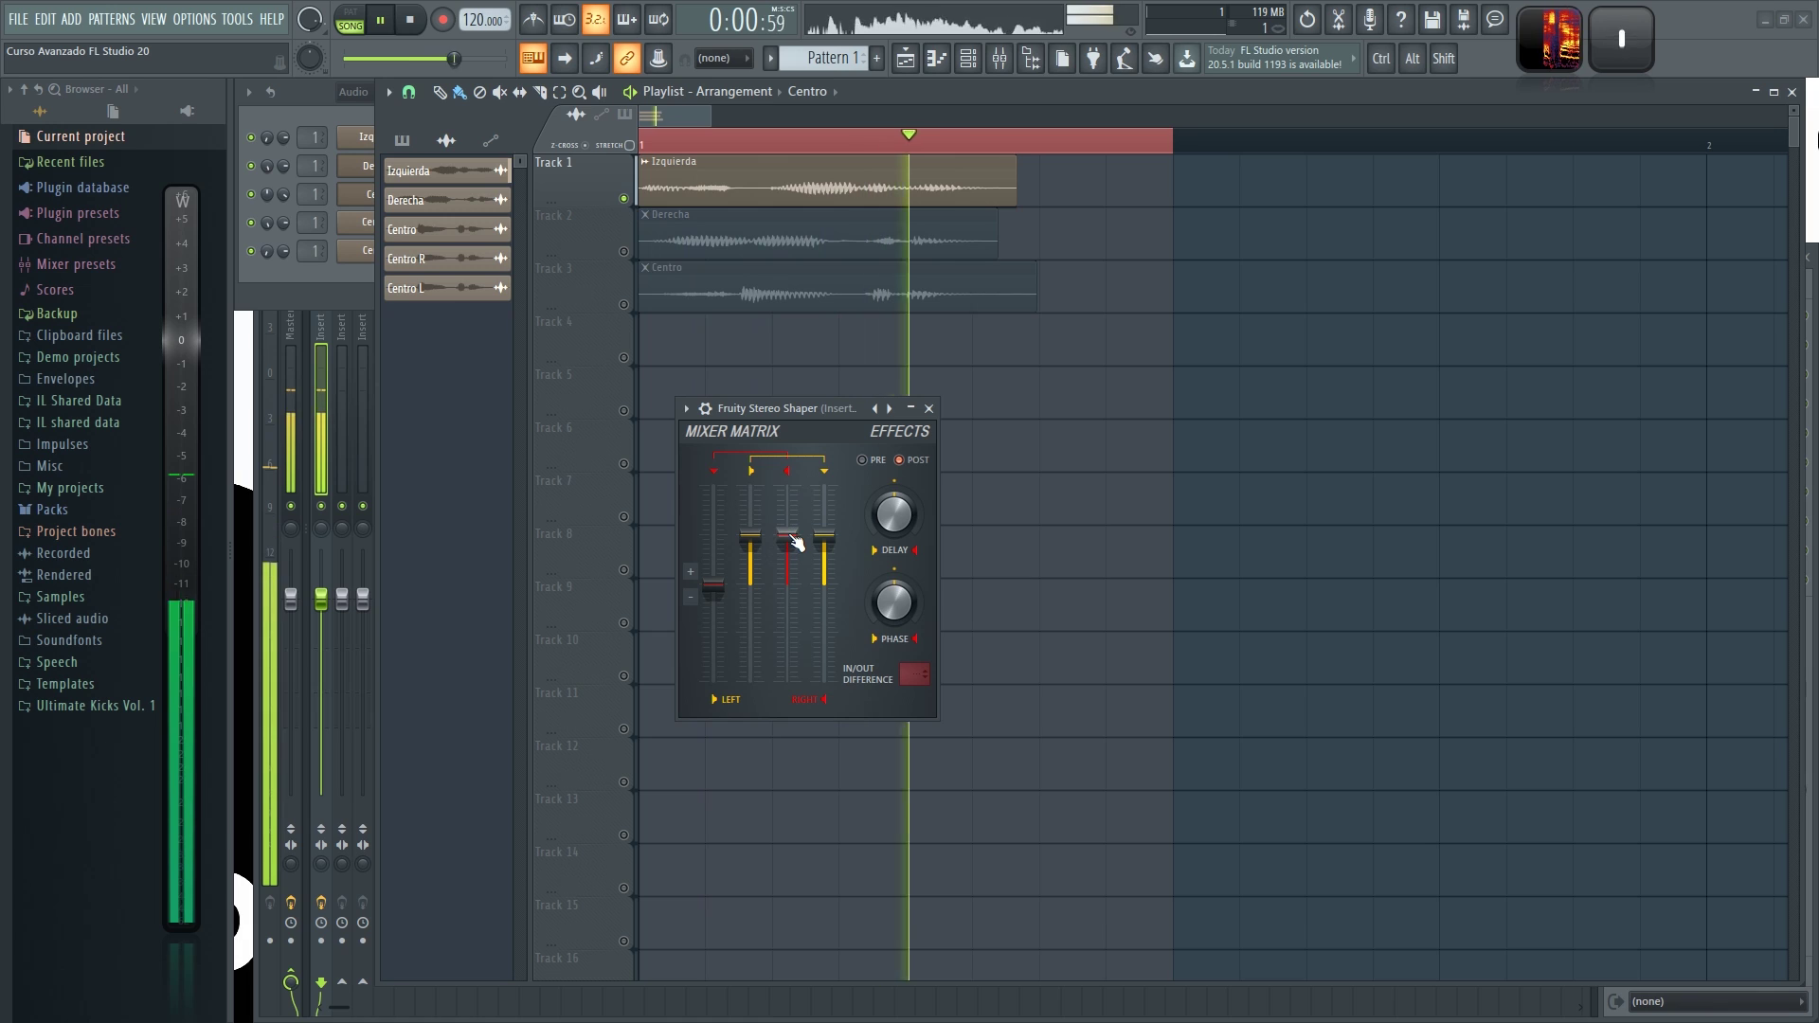
{"action": "left_click", "coordinate": [623, 251]}
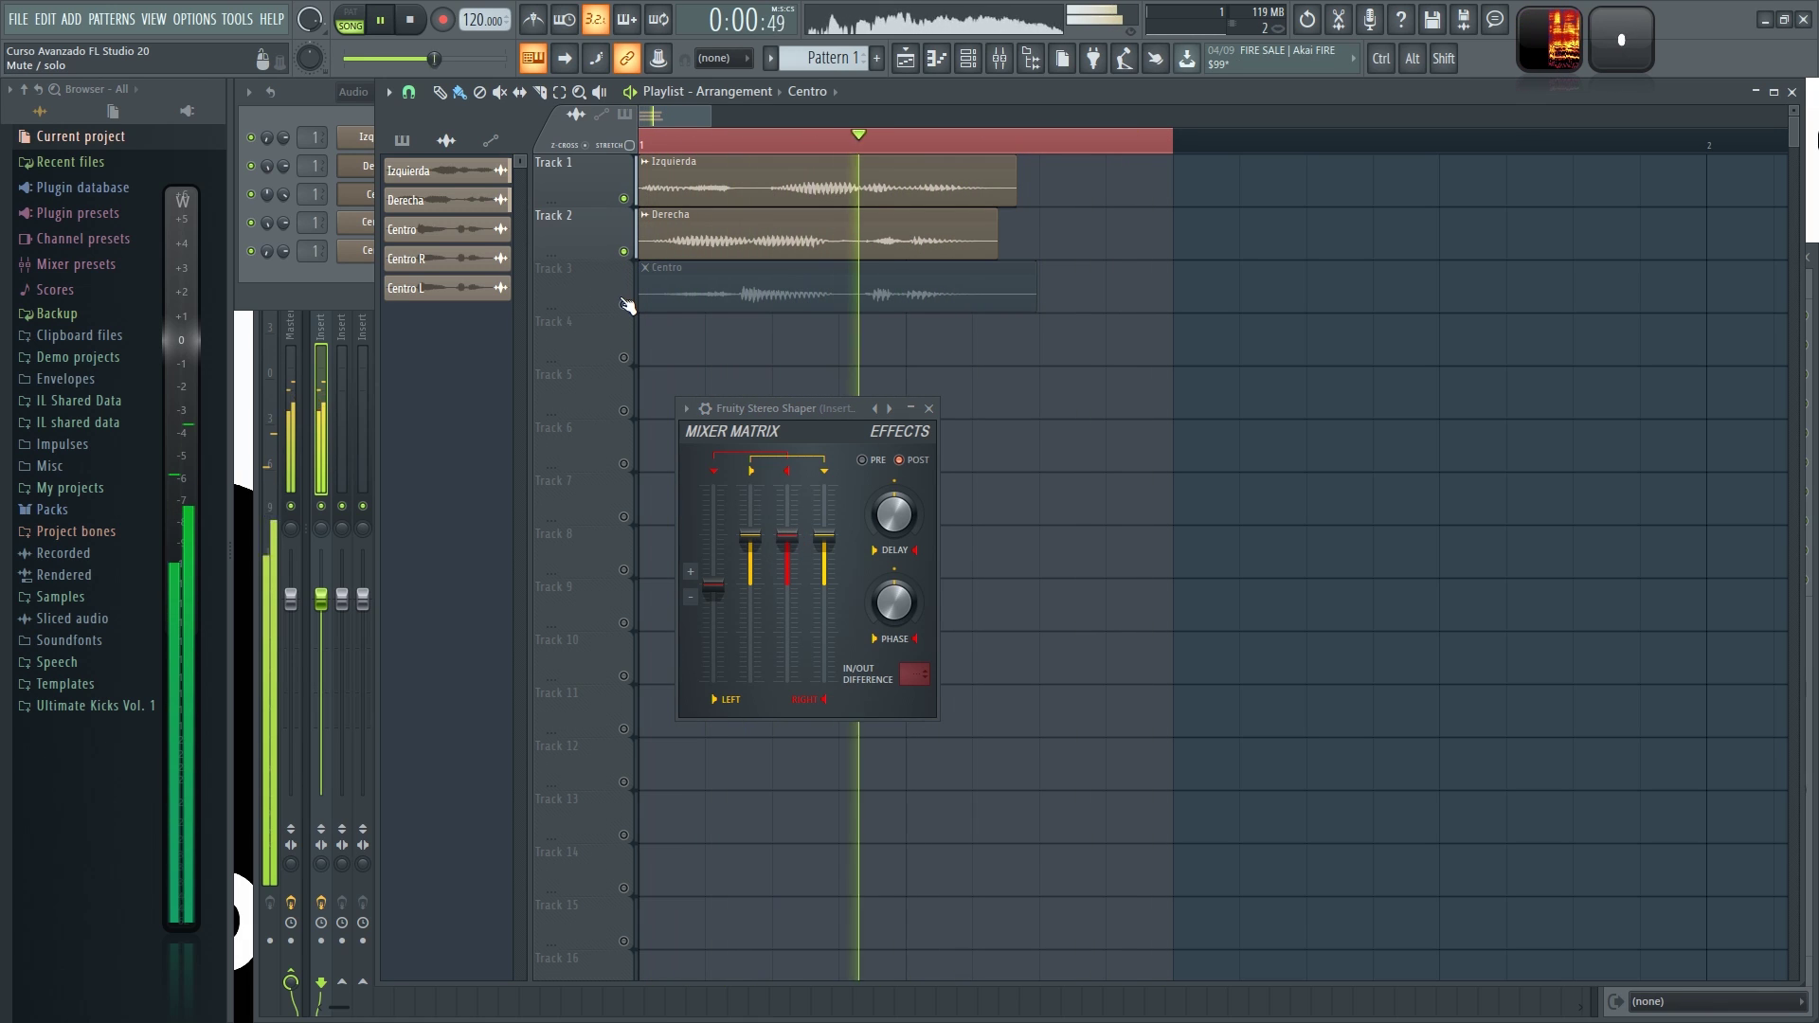
{"action": "left_click", "coordinate": [624, 304]}
{"action": "key", "text": "space"}
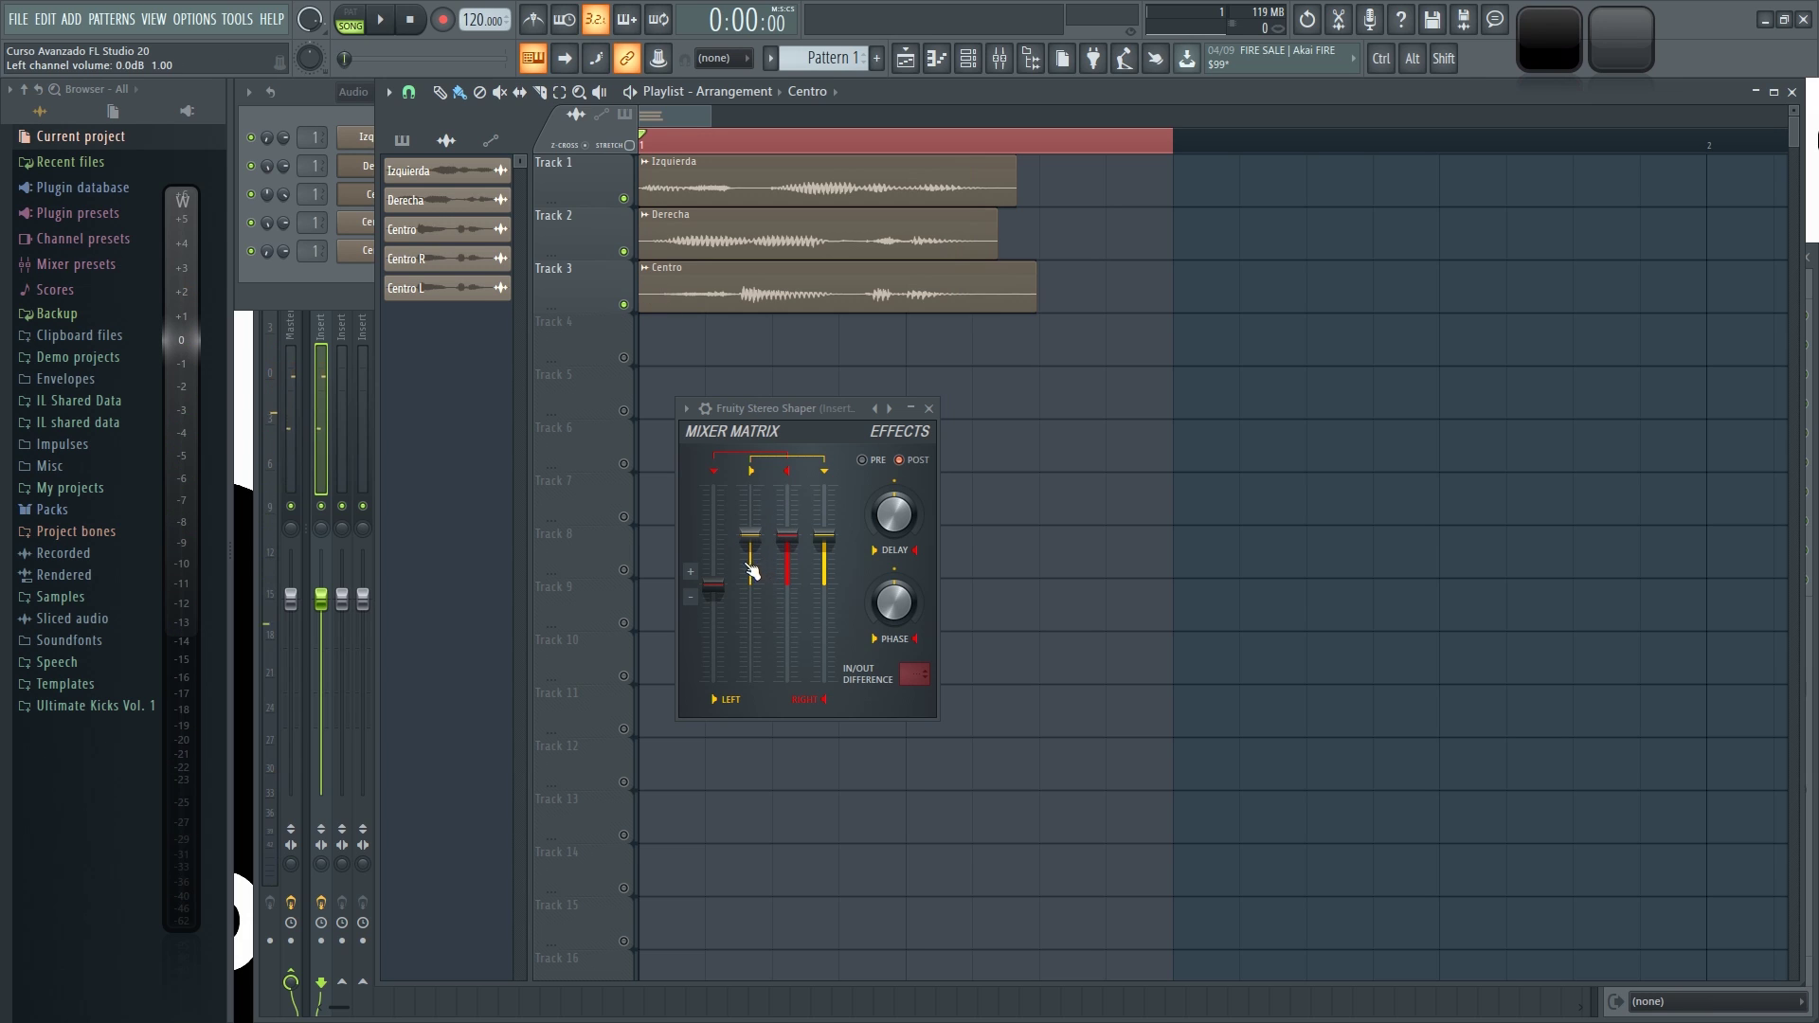
- Mute the Derecha and Izquierda tracks and play Centro on its own
{"action": "left_click", "coordinate": [627, 251]}
{"action": "left_click", "coordinate": [626, 199]}
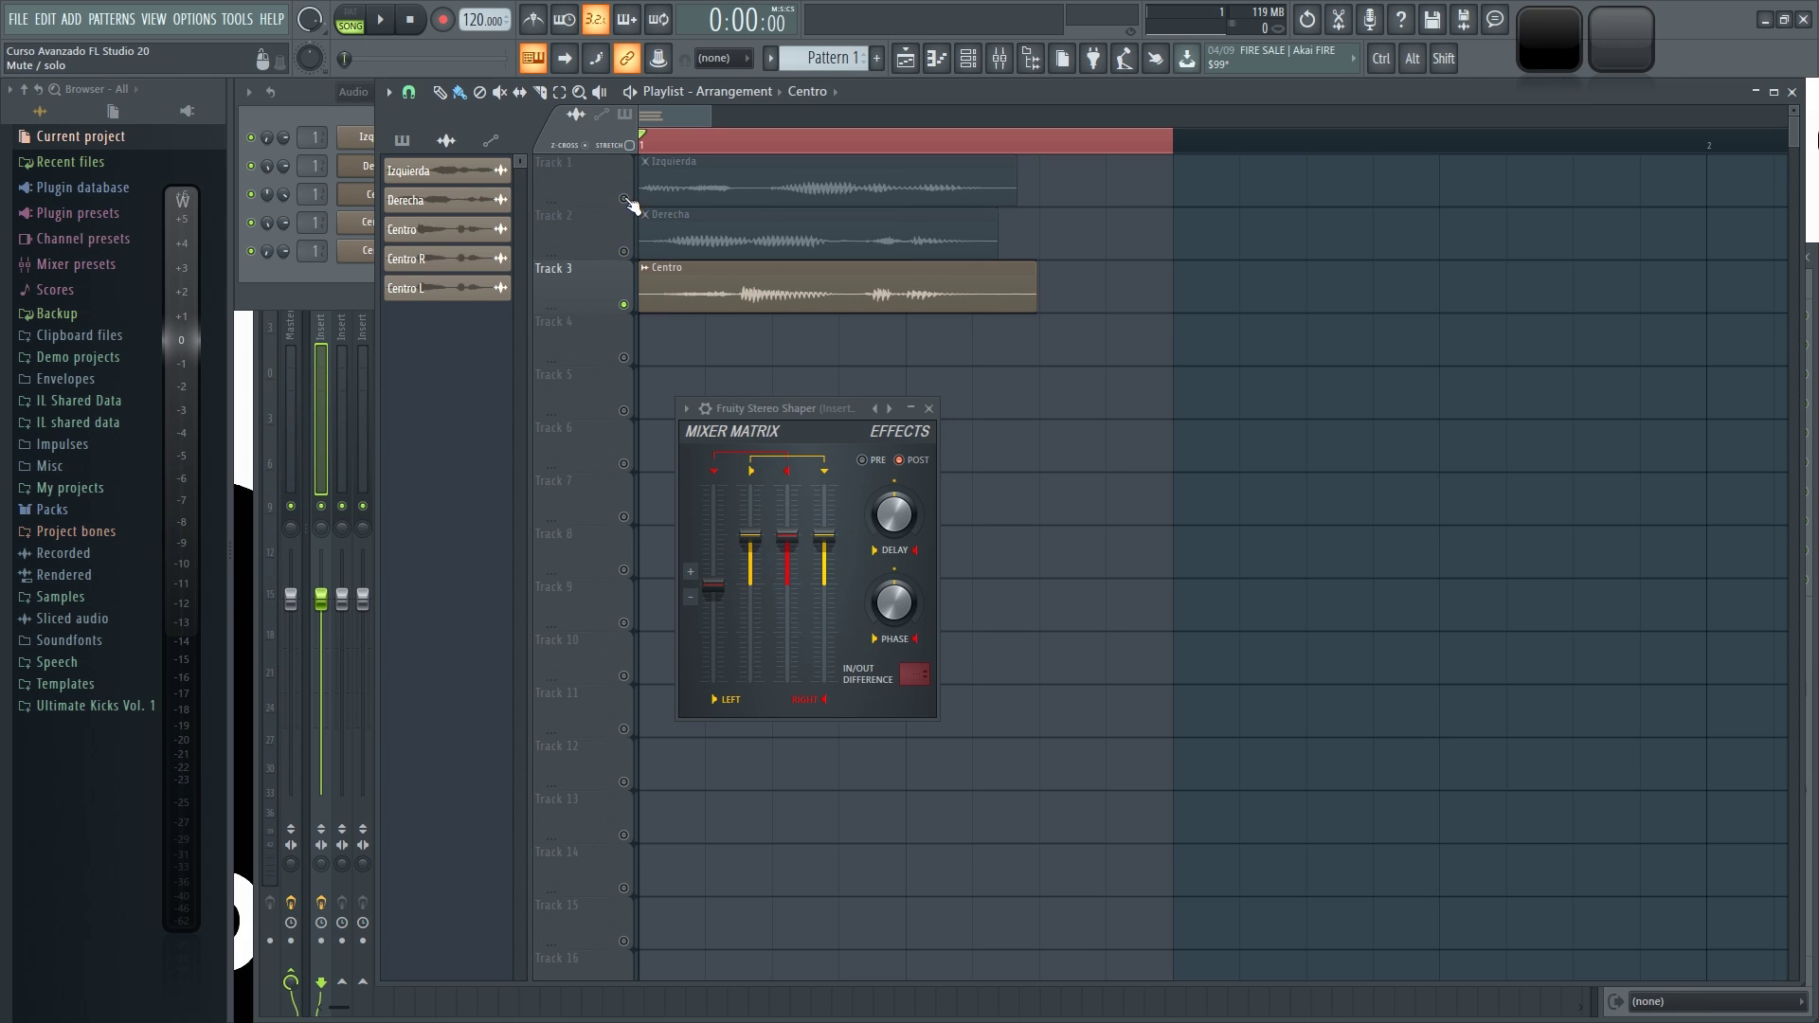
{"action": "key", "text": "space"}
{"action": "key", "text": "space"}
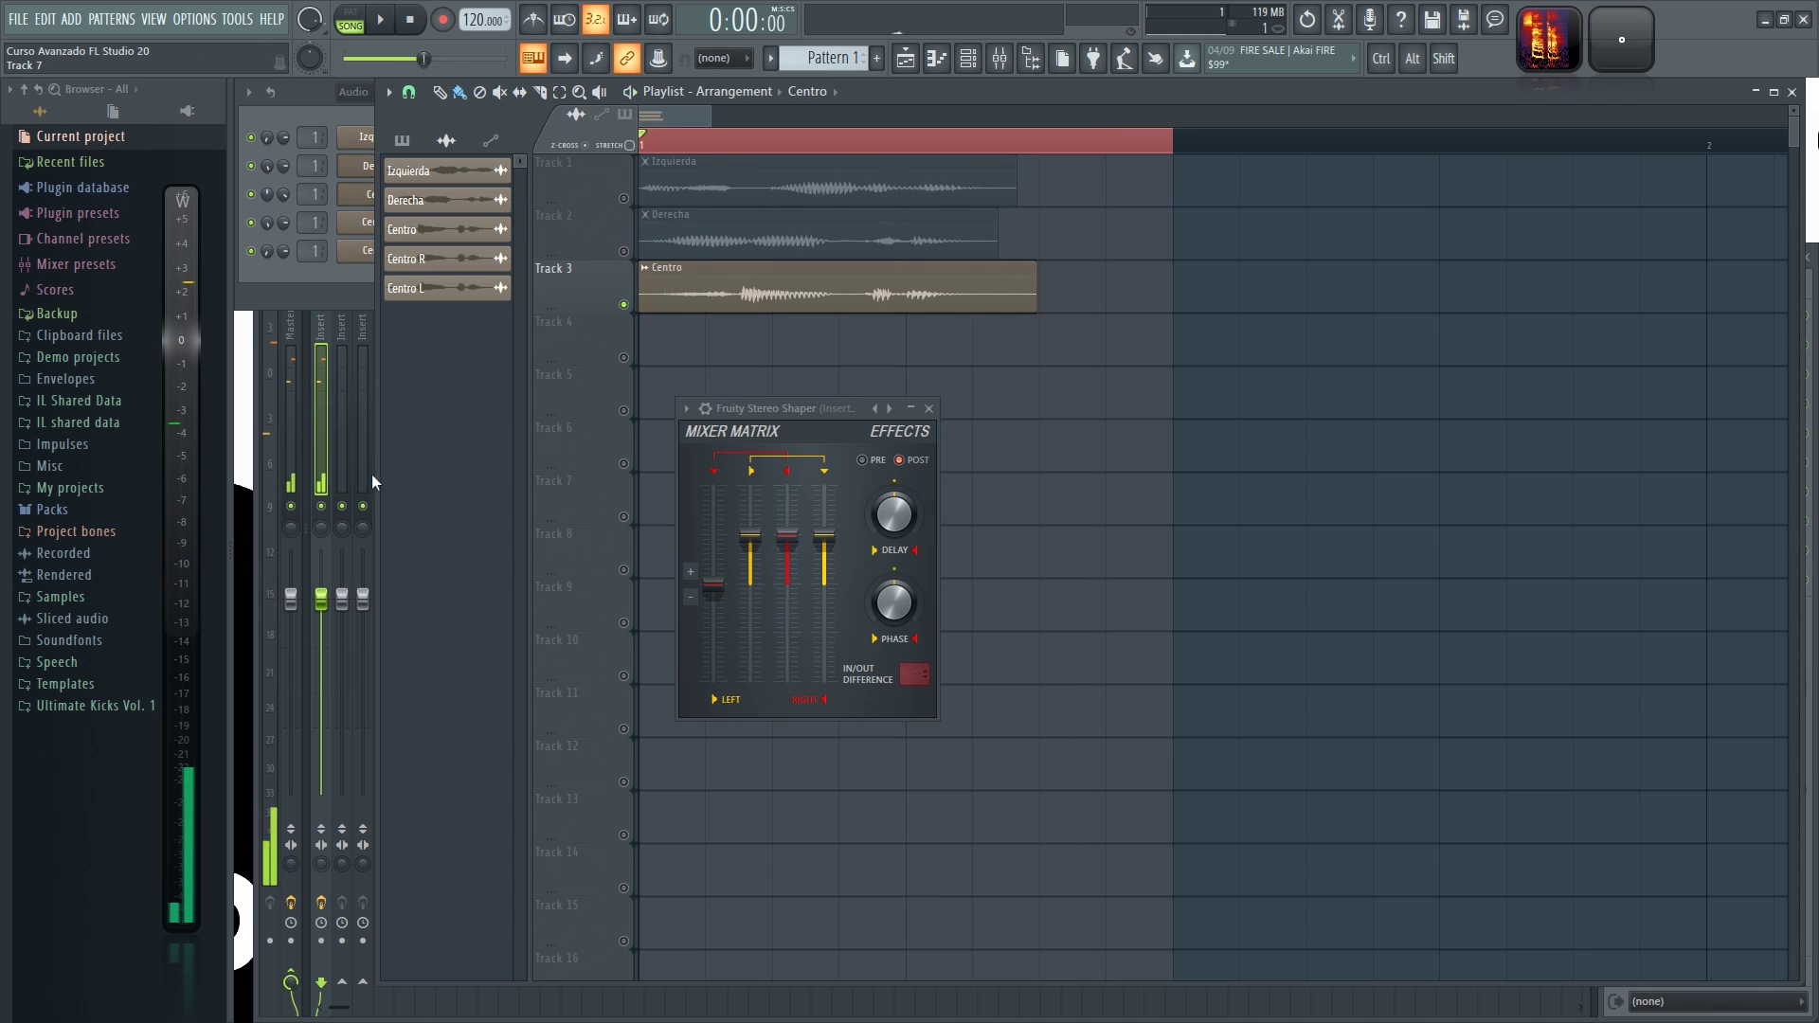
{"action": "key", "text": "space"}
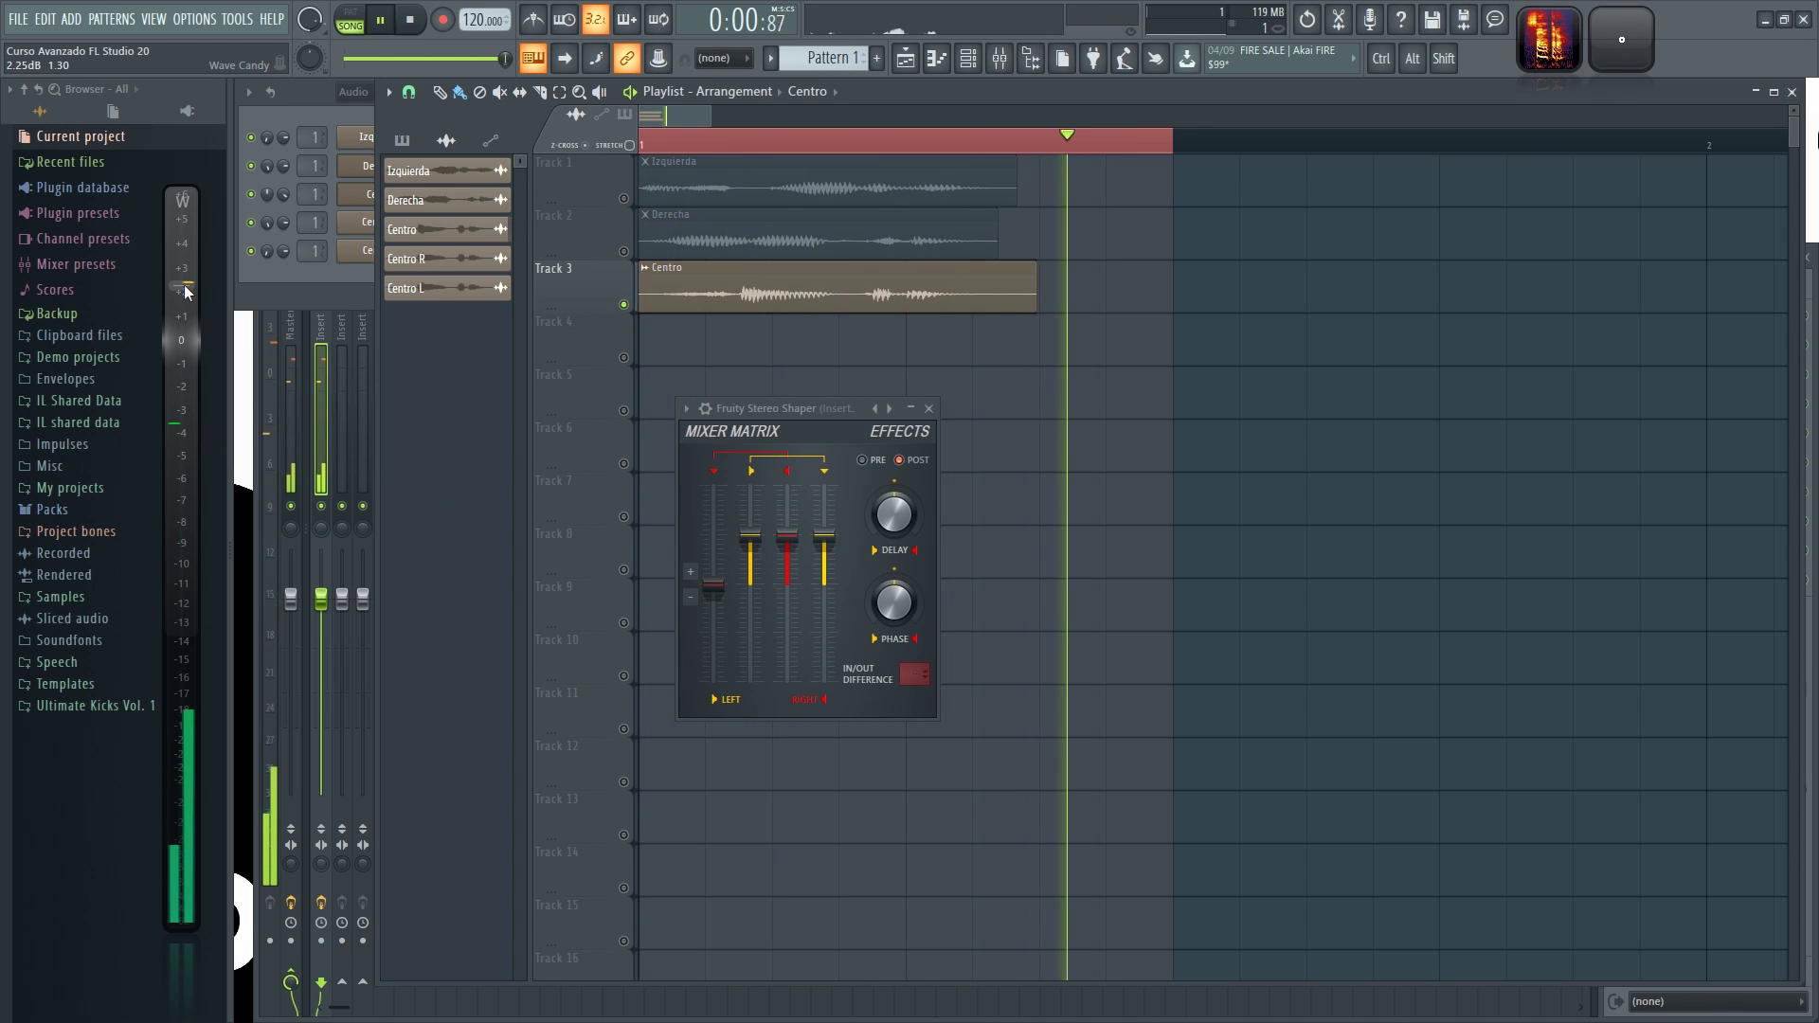
{"action": "key", "text": "space"}
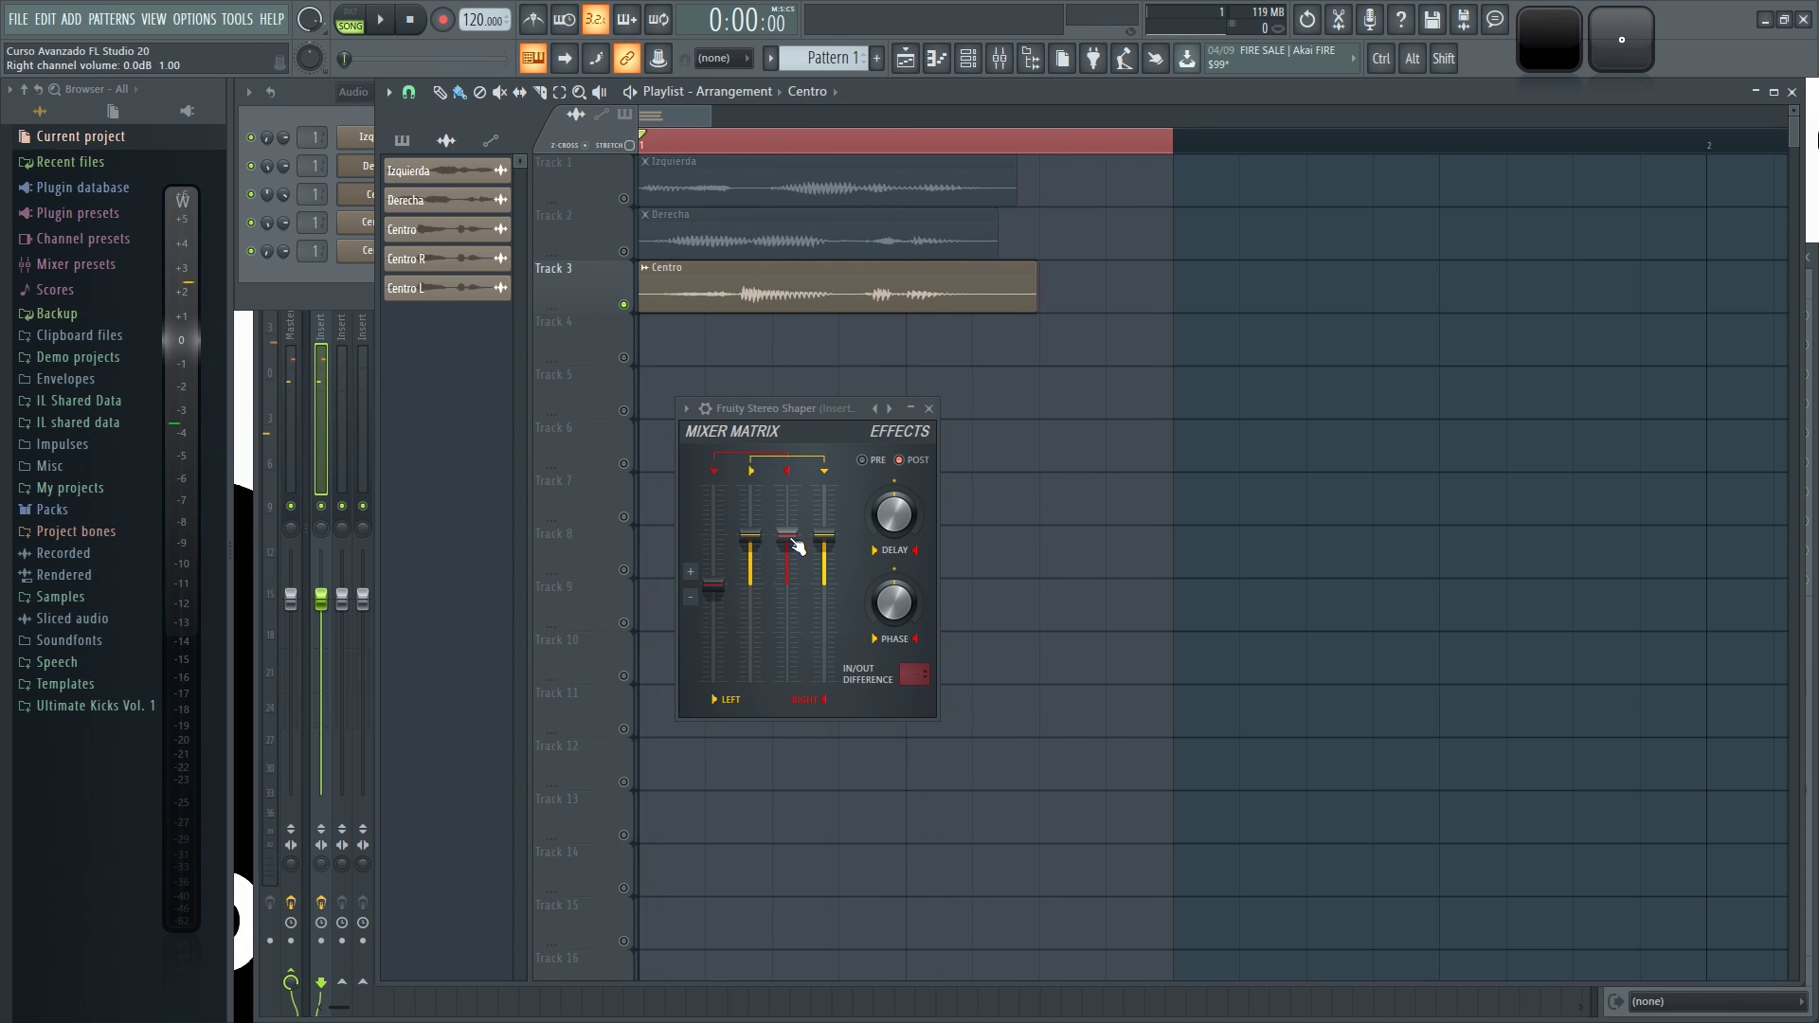
- Lower the left-into-right channel volume to zero, raise right-into-left to the direct channels' level, and play Centro
{"action": "left_click_drag", "start_coordinate": [829, 550], "coordinate": [828, 599]}
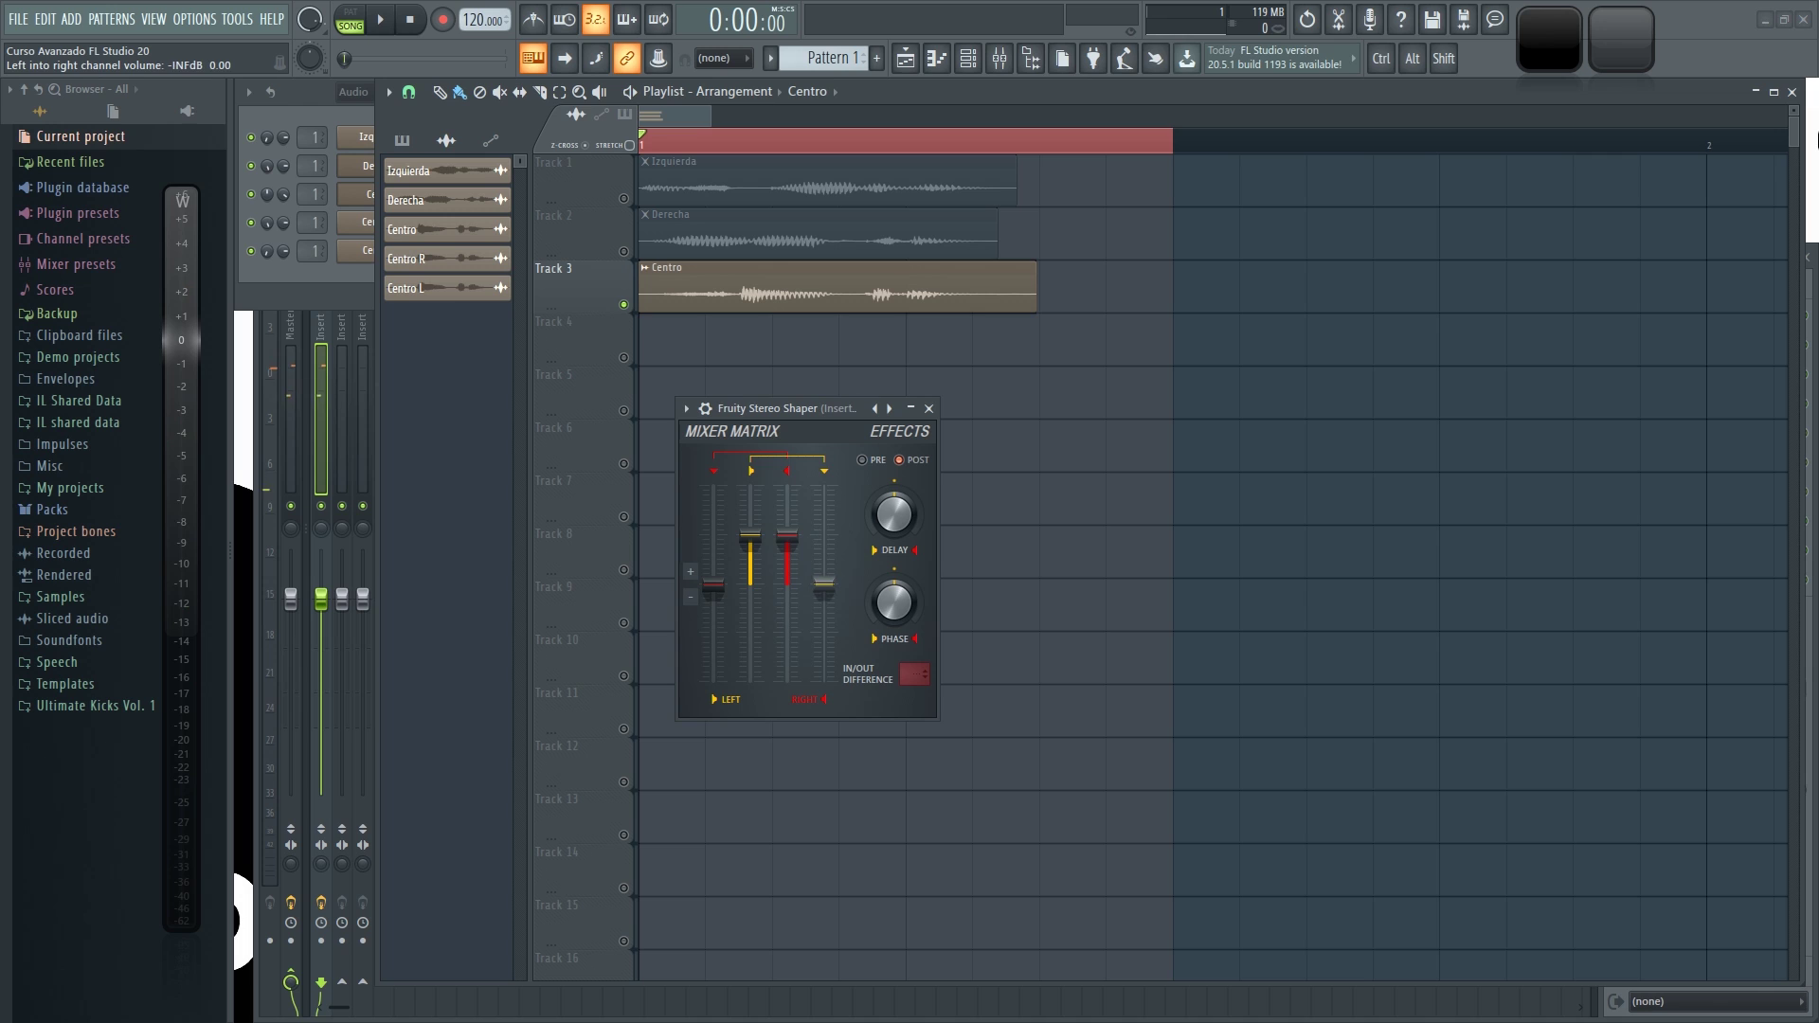
{"action": "left_click_drag", "start_coordinate": [713, 587], "coordinate": [712, 537]}
{"action": "key", "text": "space"}
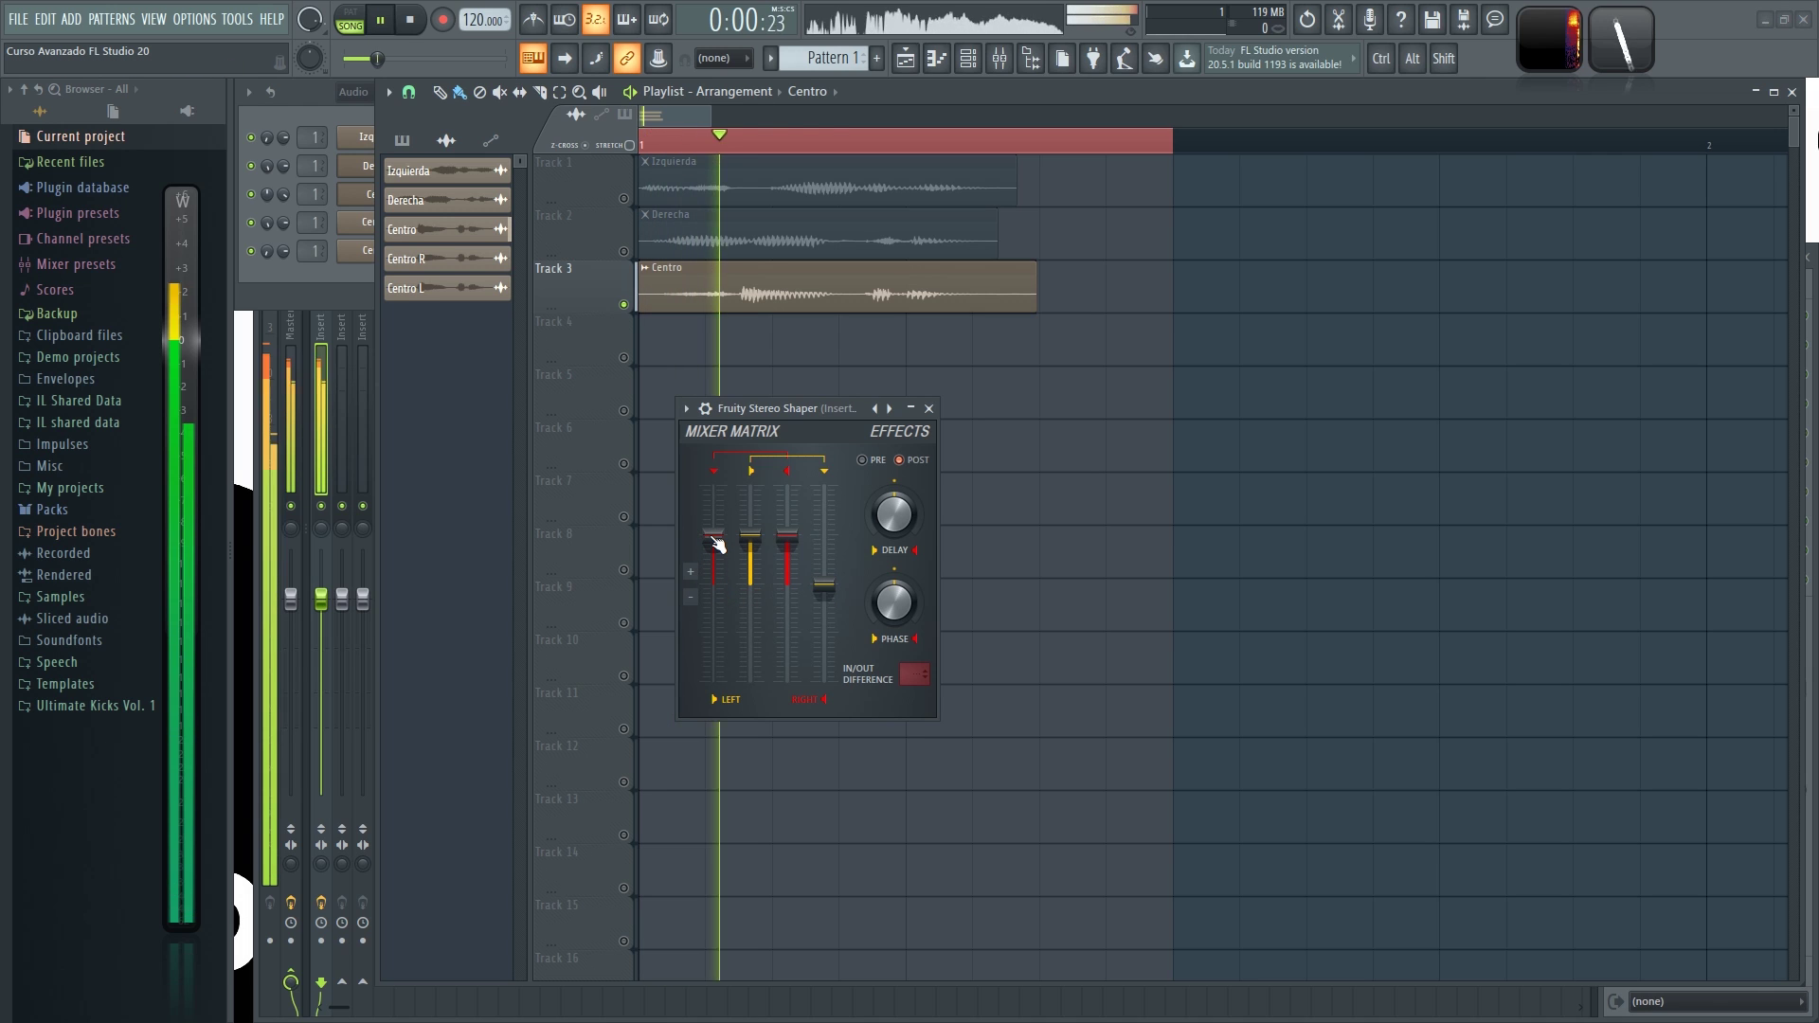
- Unmute the Derecha and Izquierda tracks and play all three tracks together
{"action": "left_click", "coordinate": [624, 251]}
{"action": "left_click", "coordinate": [623, 198]}
{"action": "key", "text": "space"}
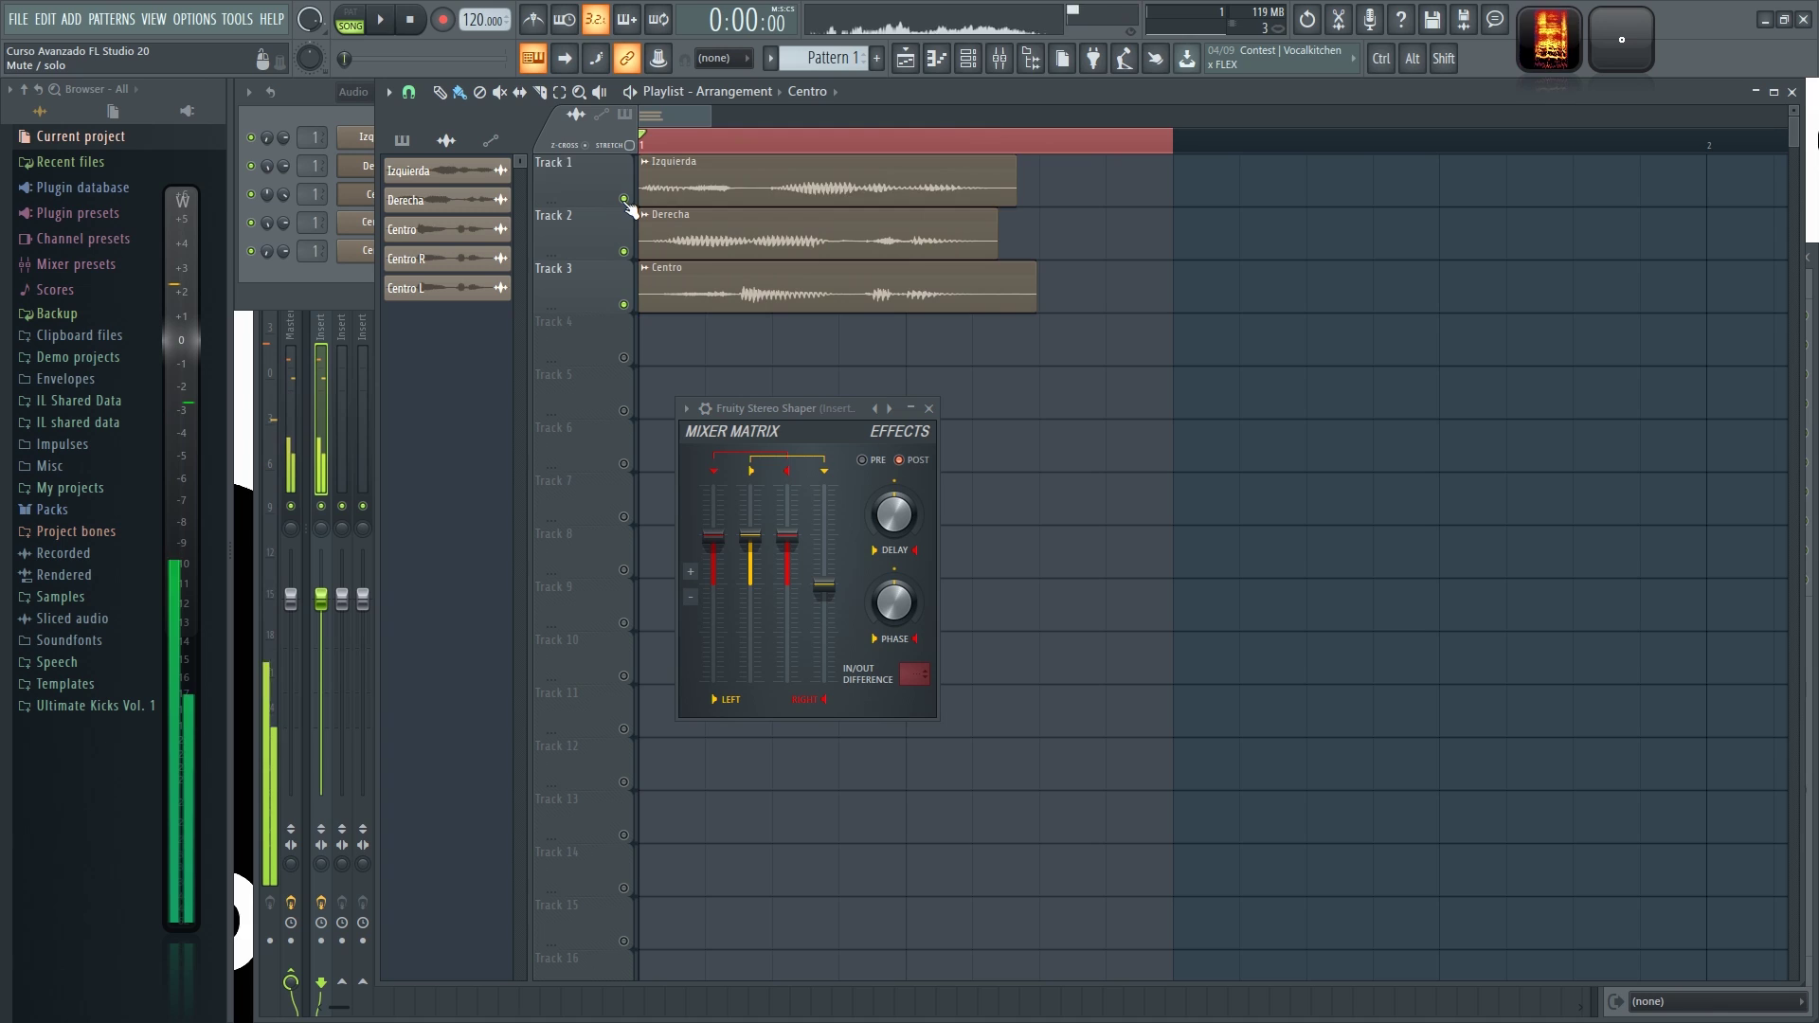
- Mute Izquierda and Centro, lower the left channel volume to zero and play the Derecha track
{"action": "left_click", "coordinate": [624, 198]}
{"action": "left_click", "coordinate": [624, 304]}
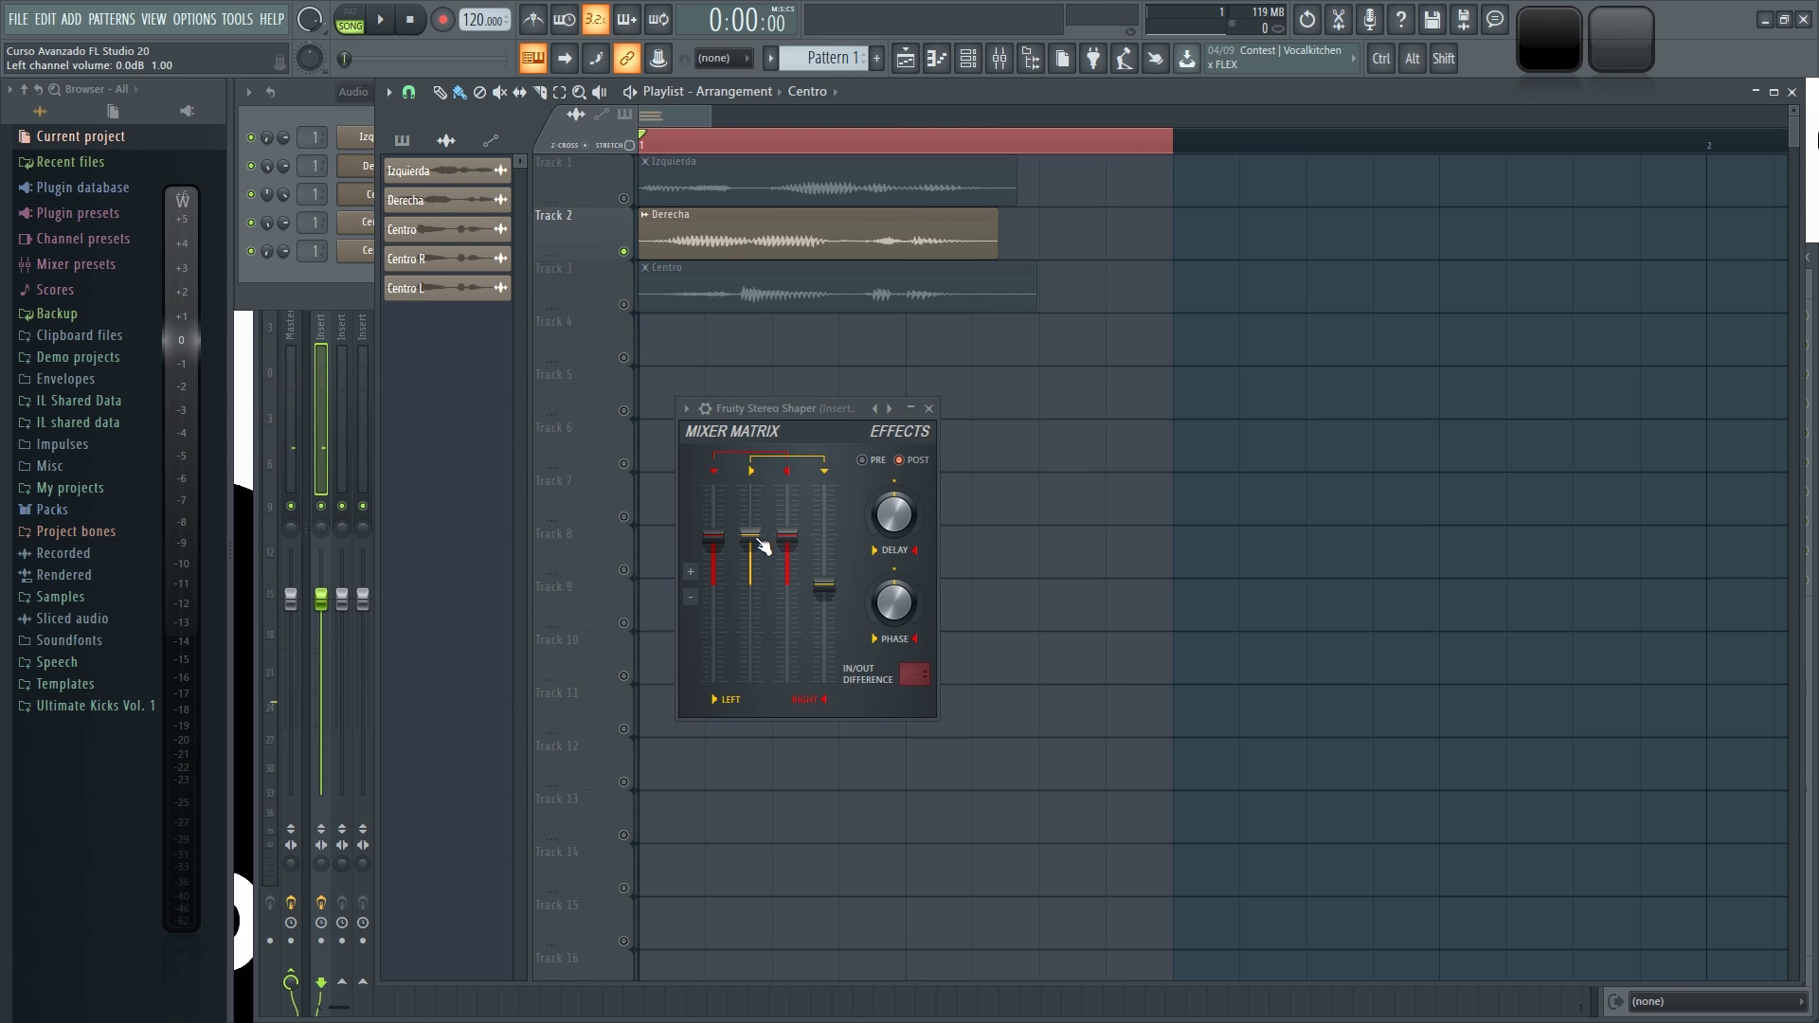
{"action": "left_click_drag", "start_coordinate": [750, 537], "coordinate": [751, 582]}
{"action": "key", "text": "space"}
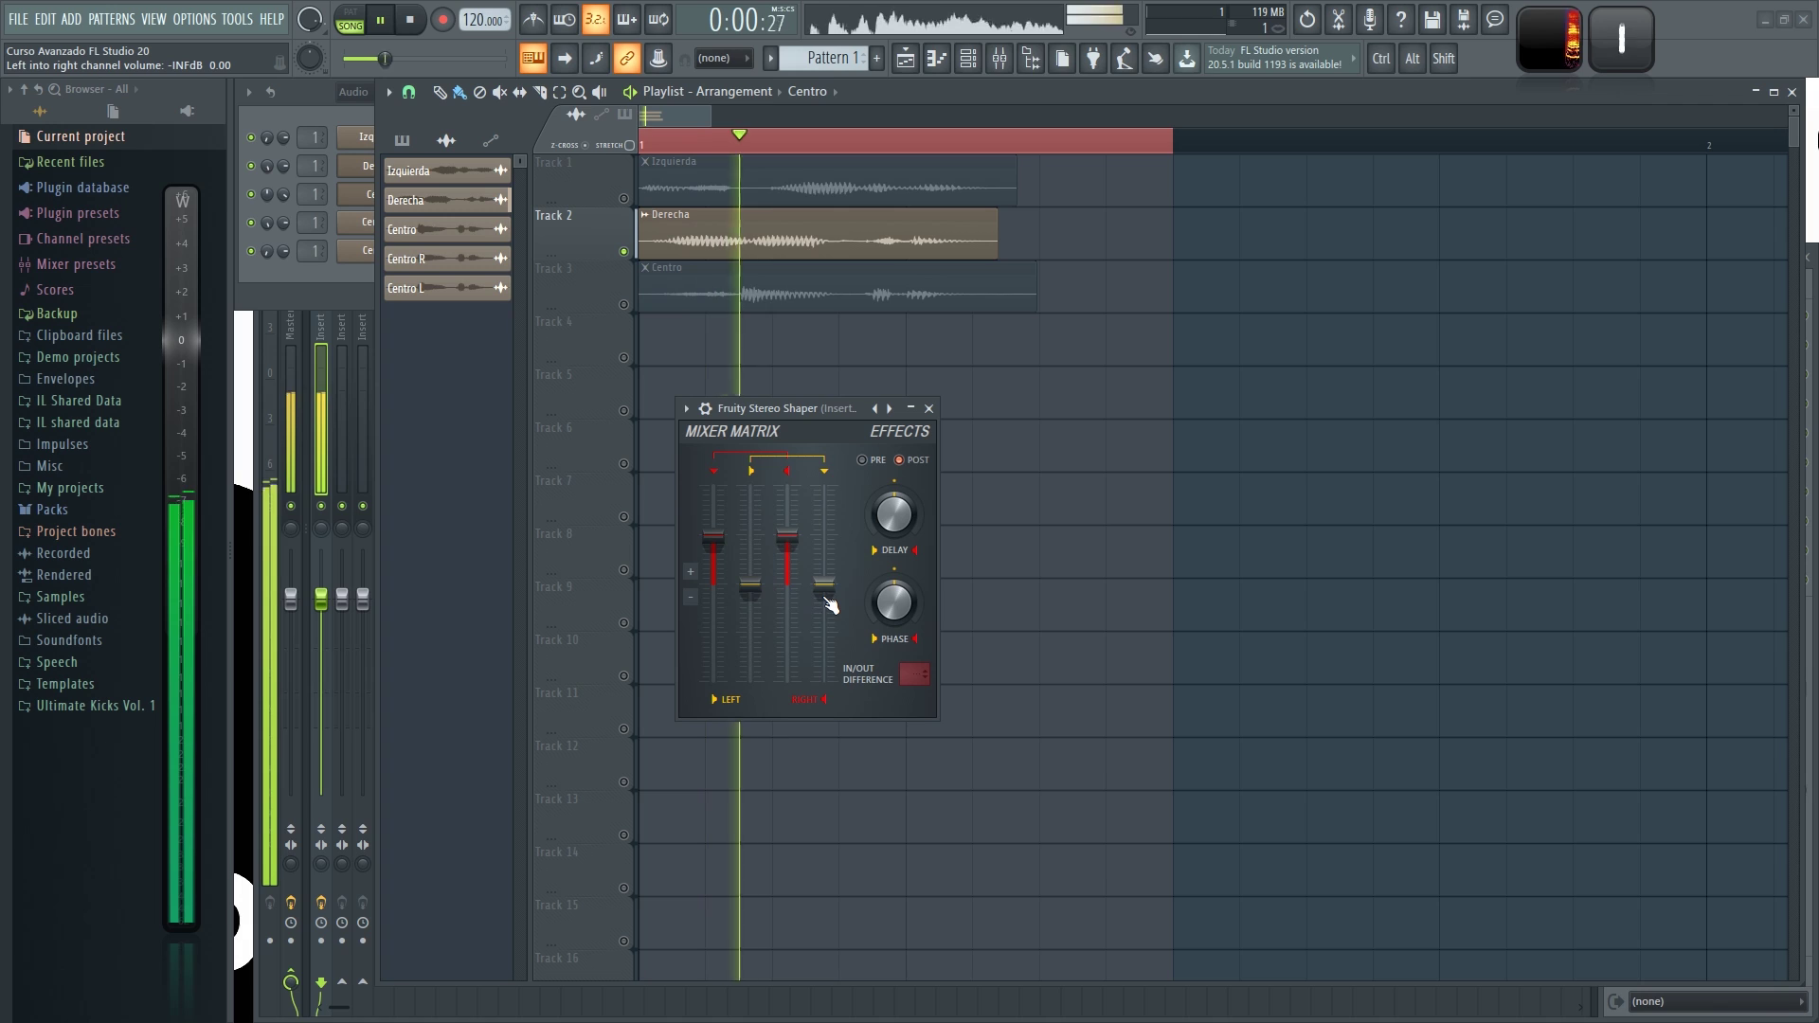
{"action": "key", "text": "space"}
{"action": "key", "text": "space"}
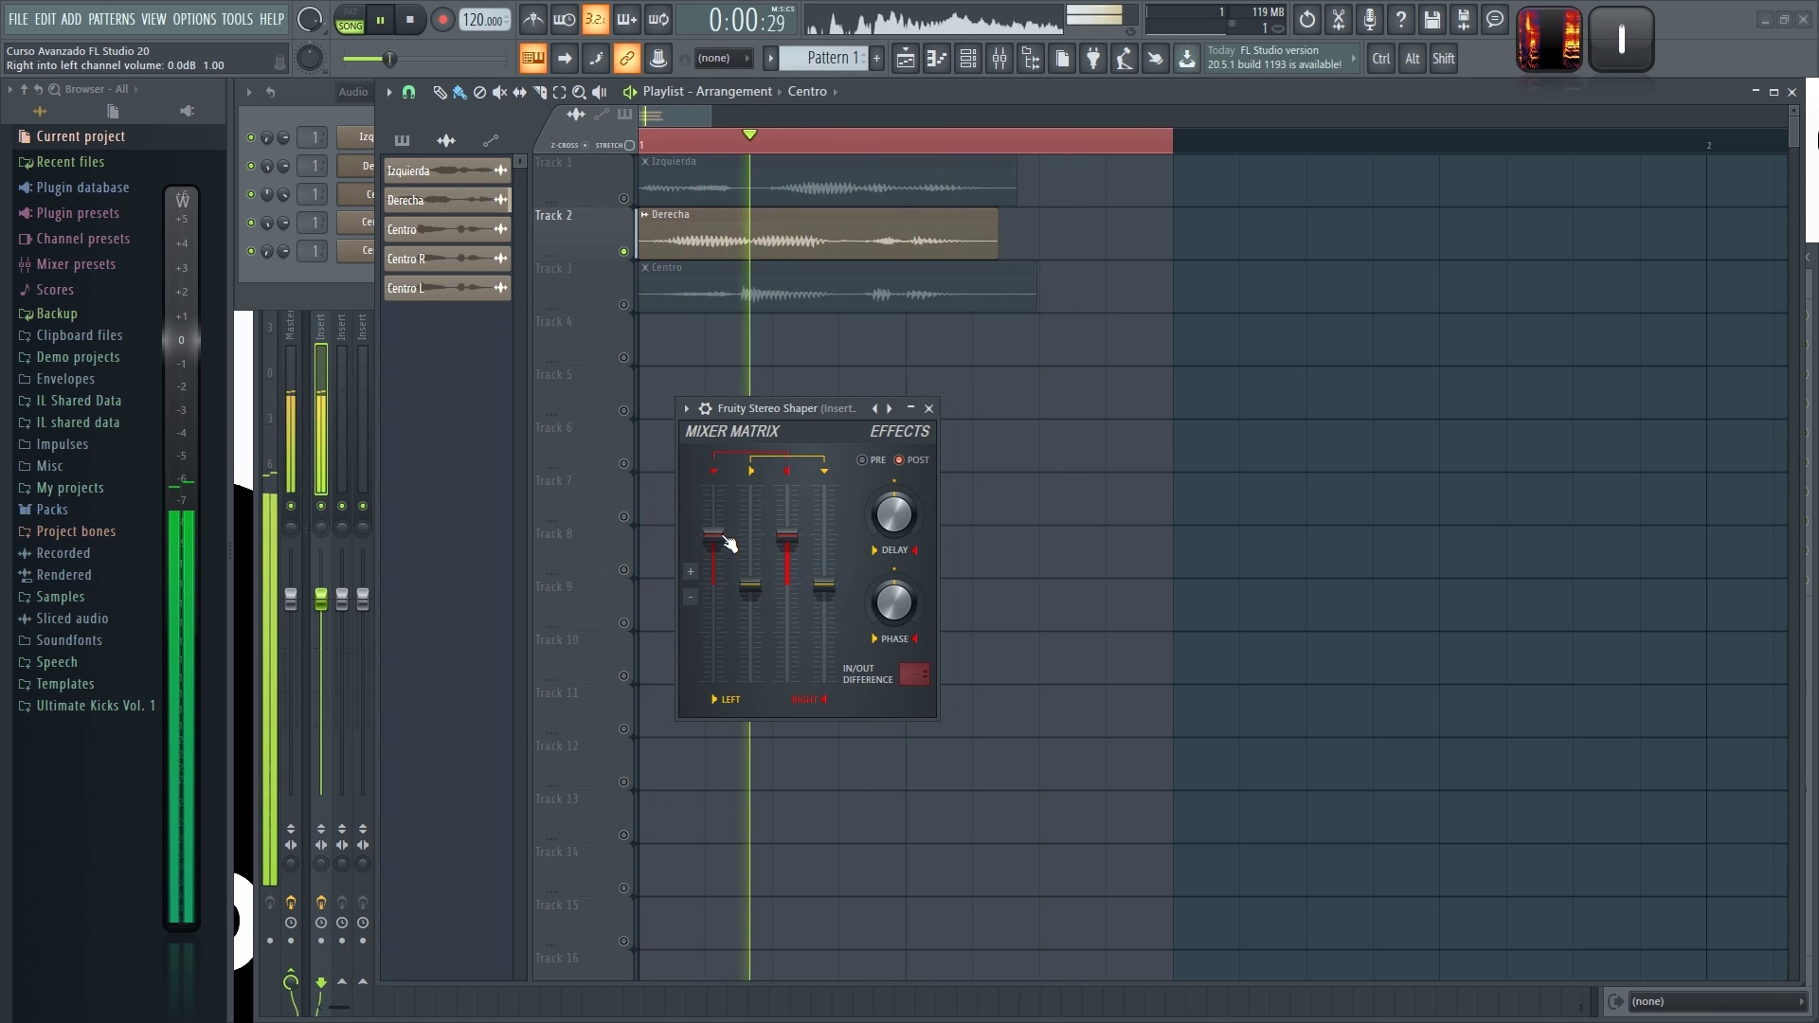
{"action": "key", "text": "space"}
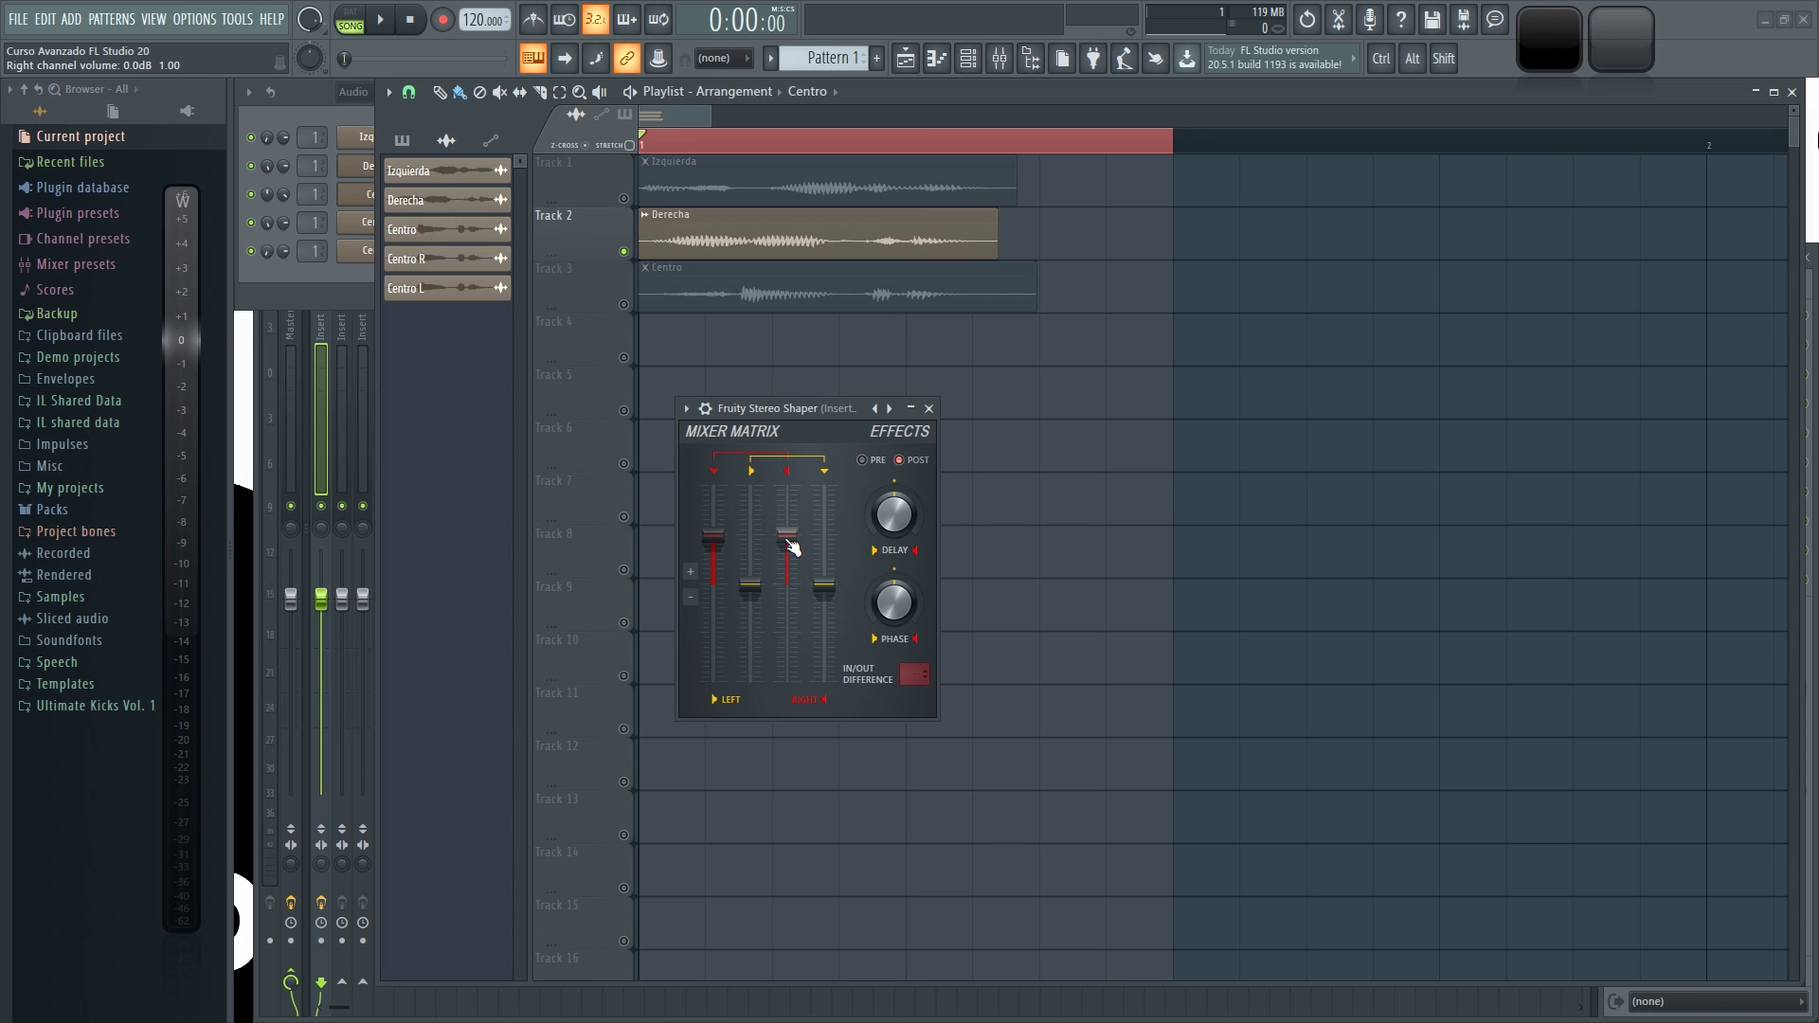
- Restore the left channel volume, set both crossfeed faders to inverted levels below zero, and play Derecha
{"action": "left_click_drag", "start_coordinate": [750, 584], "coordinate": [713, 588]}
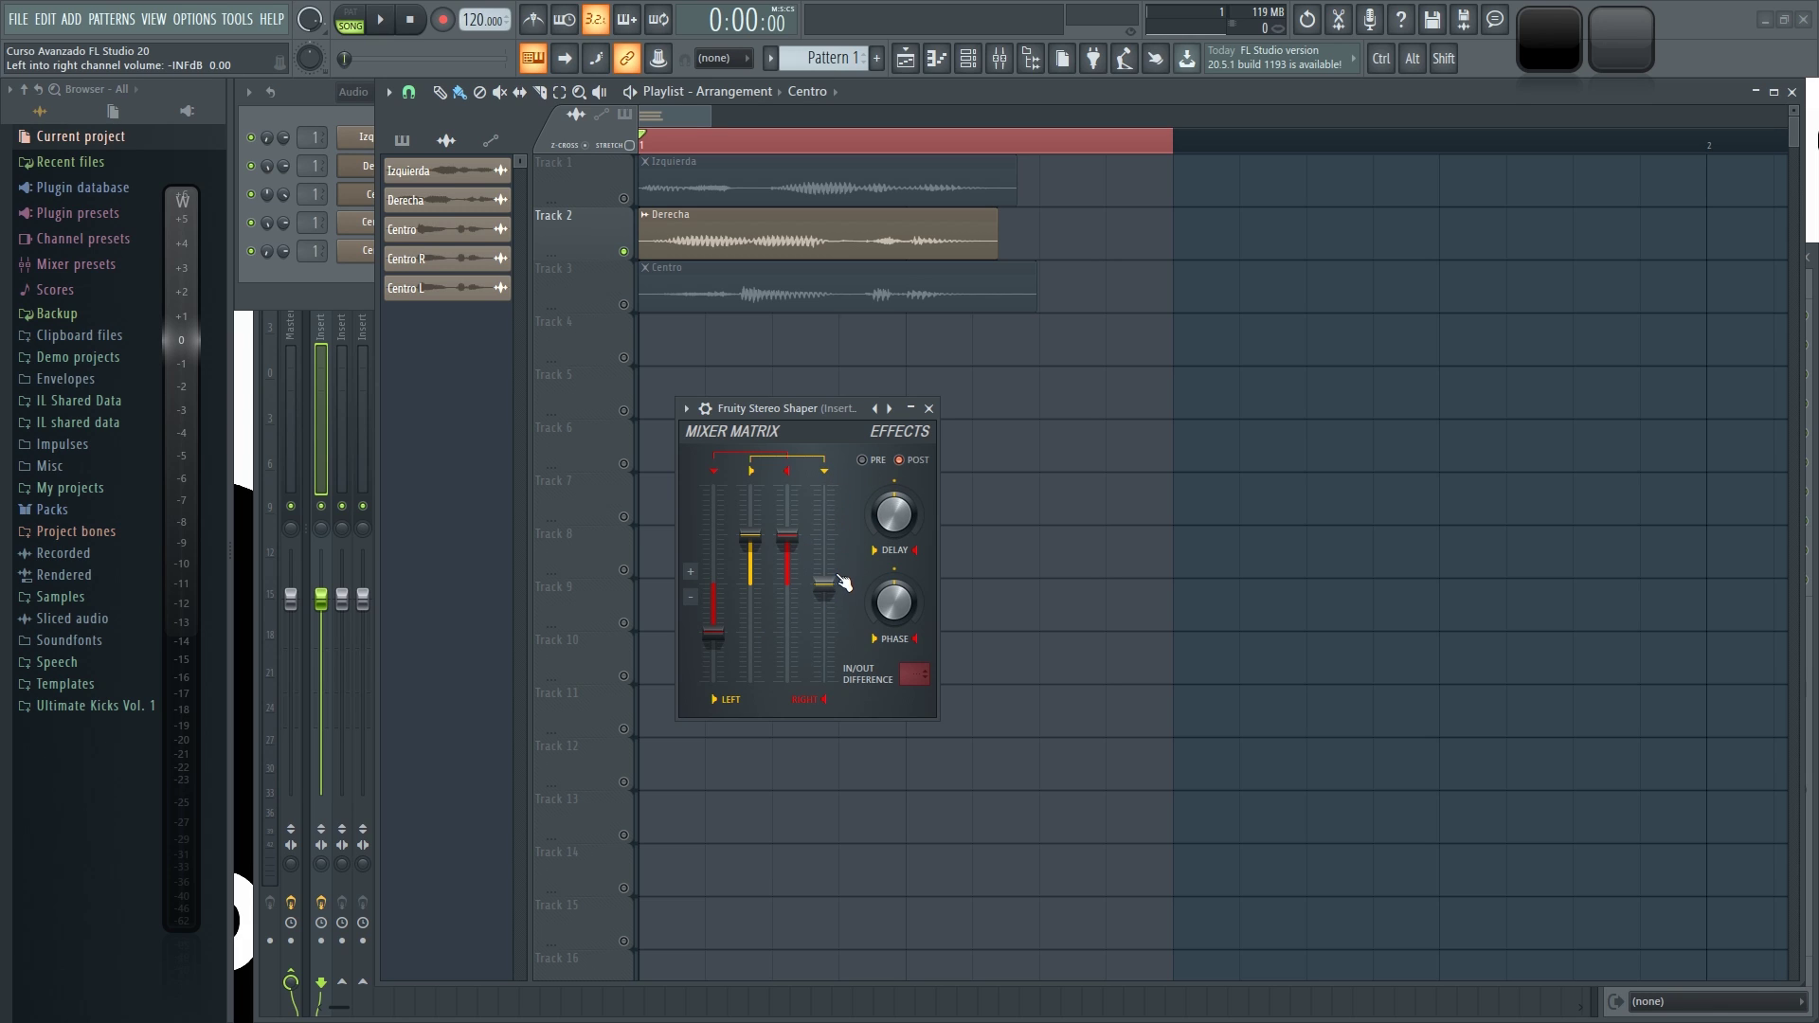
{"action": "left_click_drag", "start_coordinate": [833, 597], "coordinate": [834, 626]}
{"action": "key", "text": "space"}
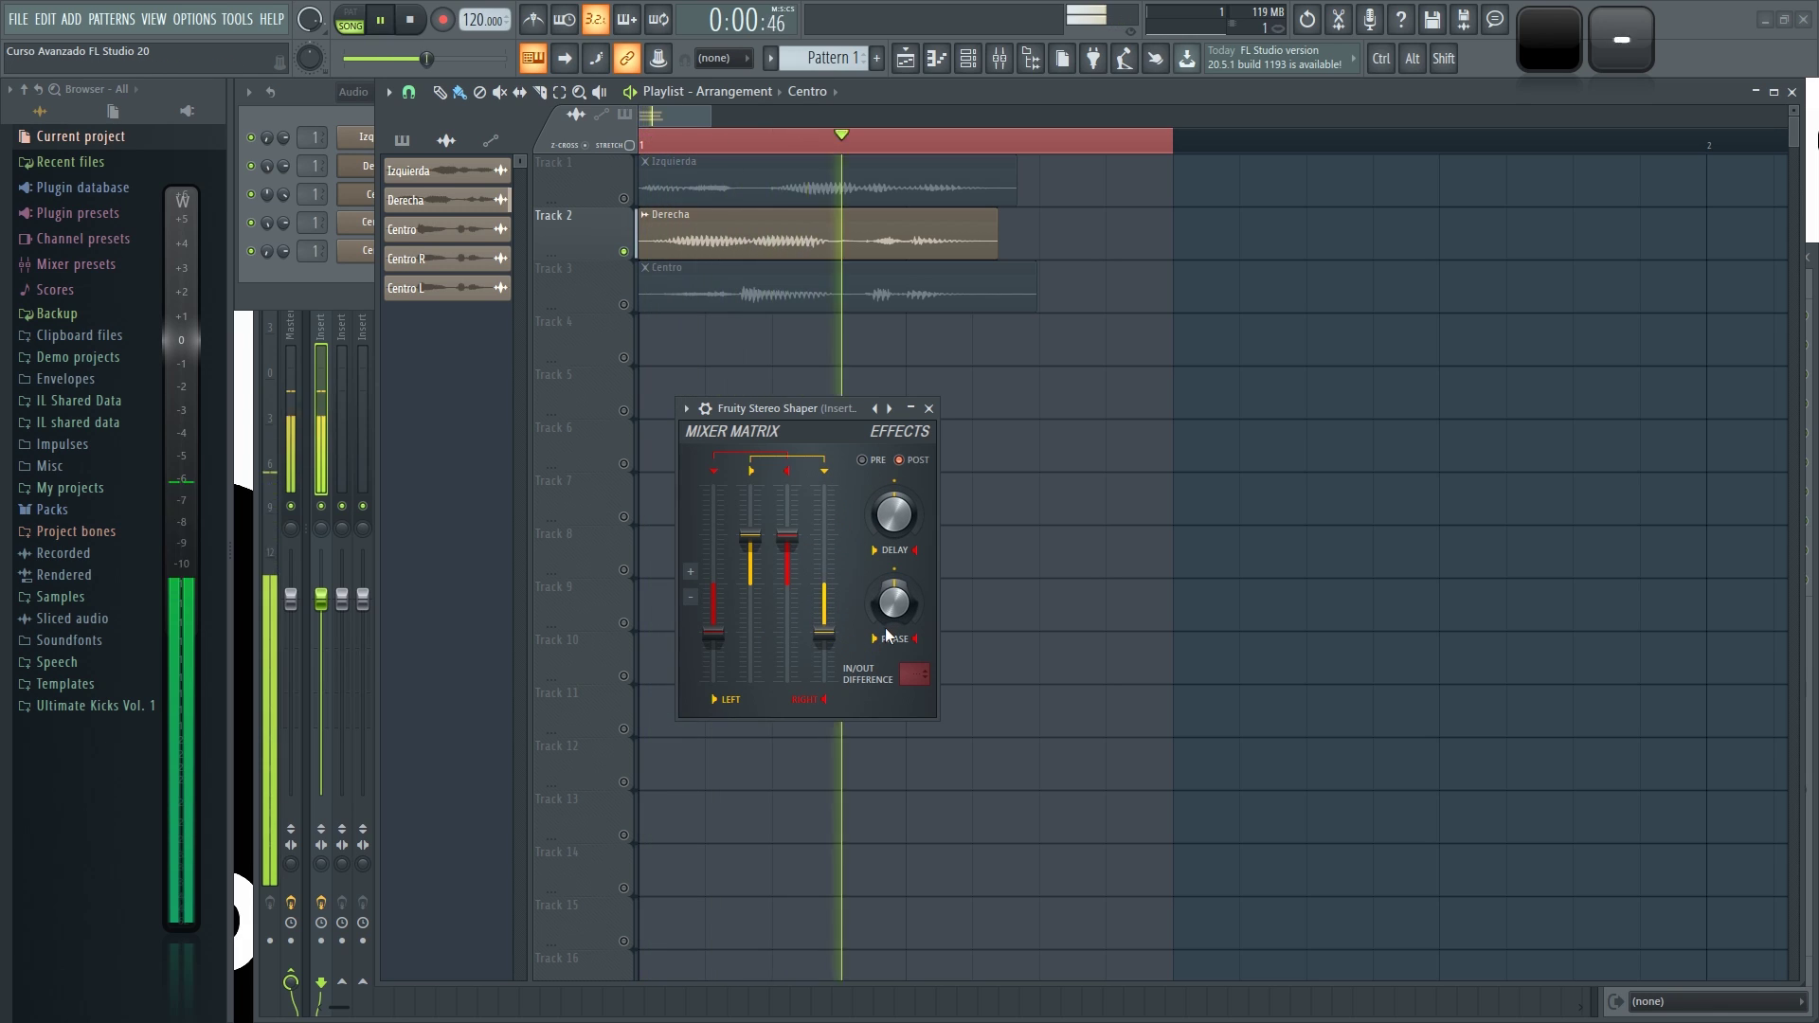
{"action": "key", "text": "space"}
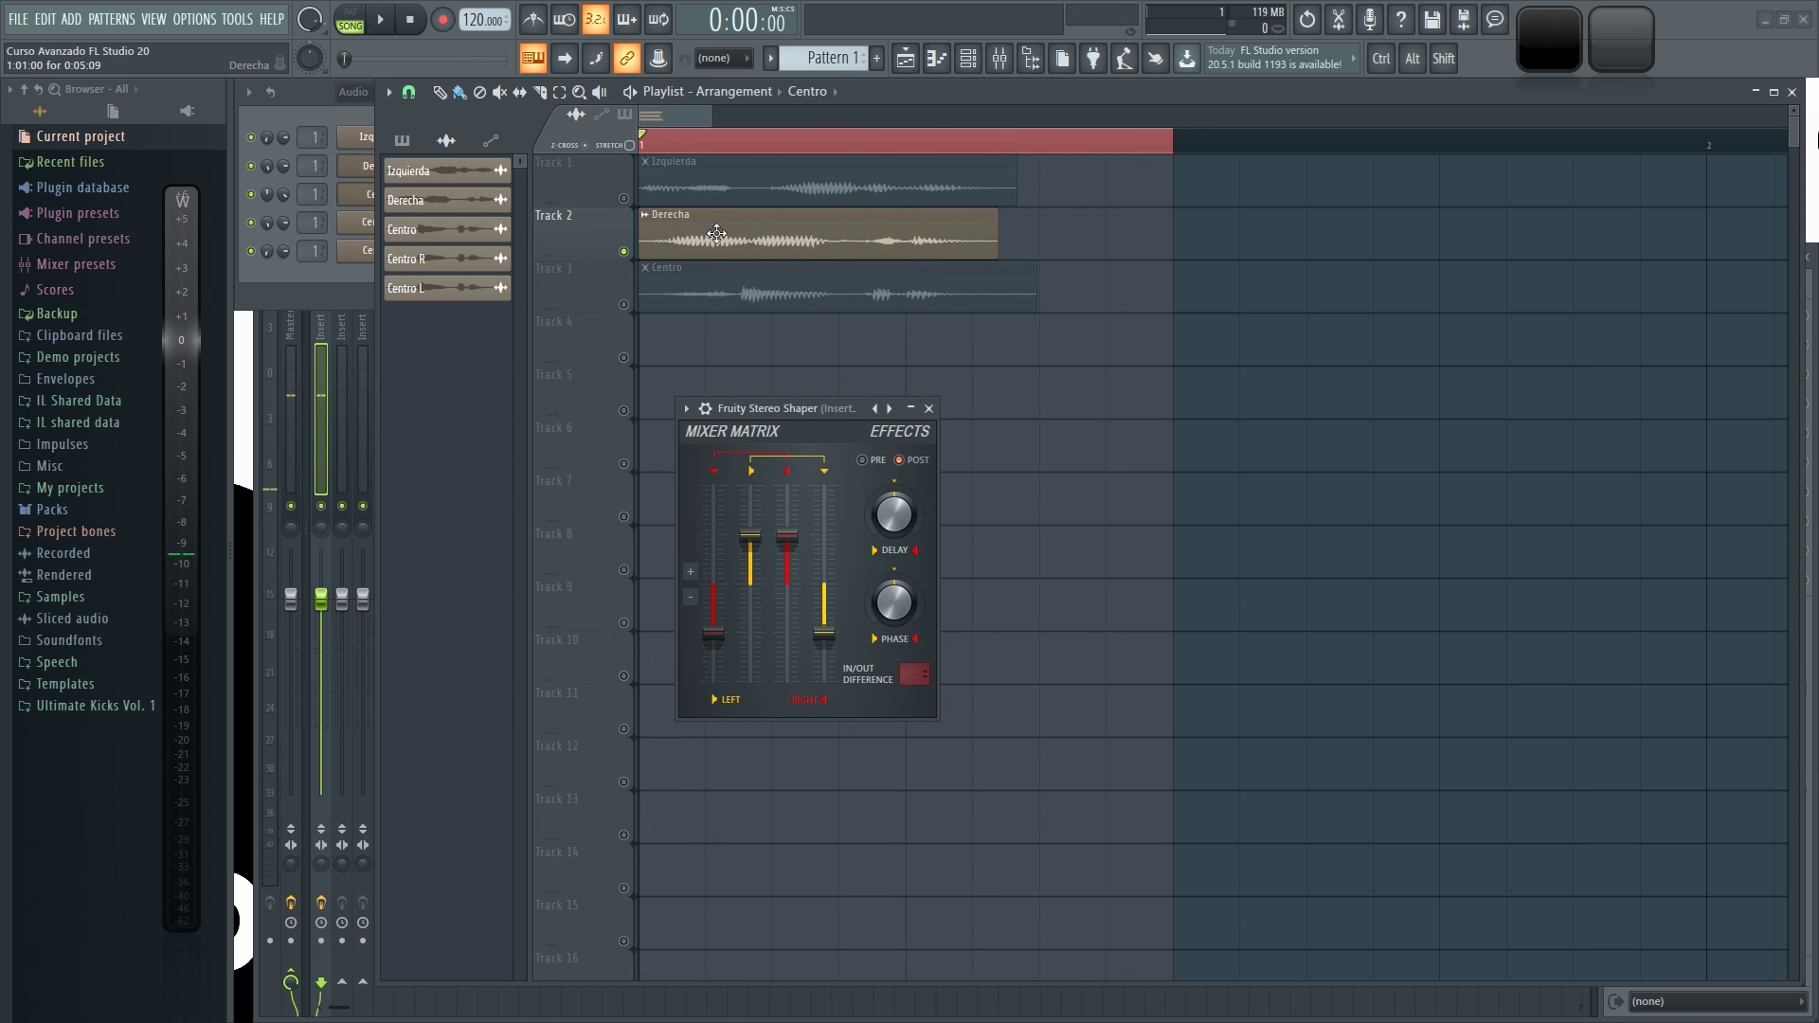
- Unmute Izquierda, mute Derecha and play Izquierda through the inverted crossfeed
{"action": "key", "text": "space"}
{"action": "left_click", "coordinate": [623, 198]}
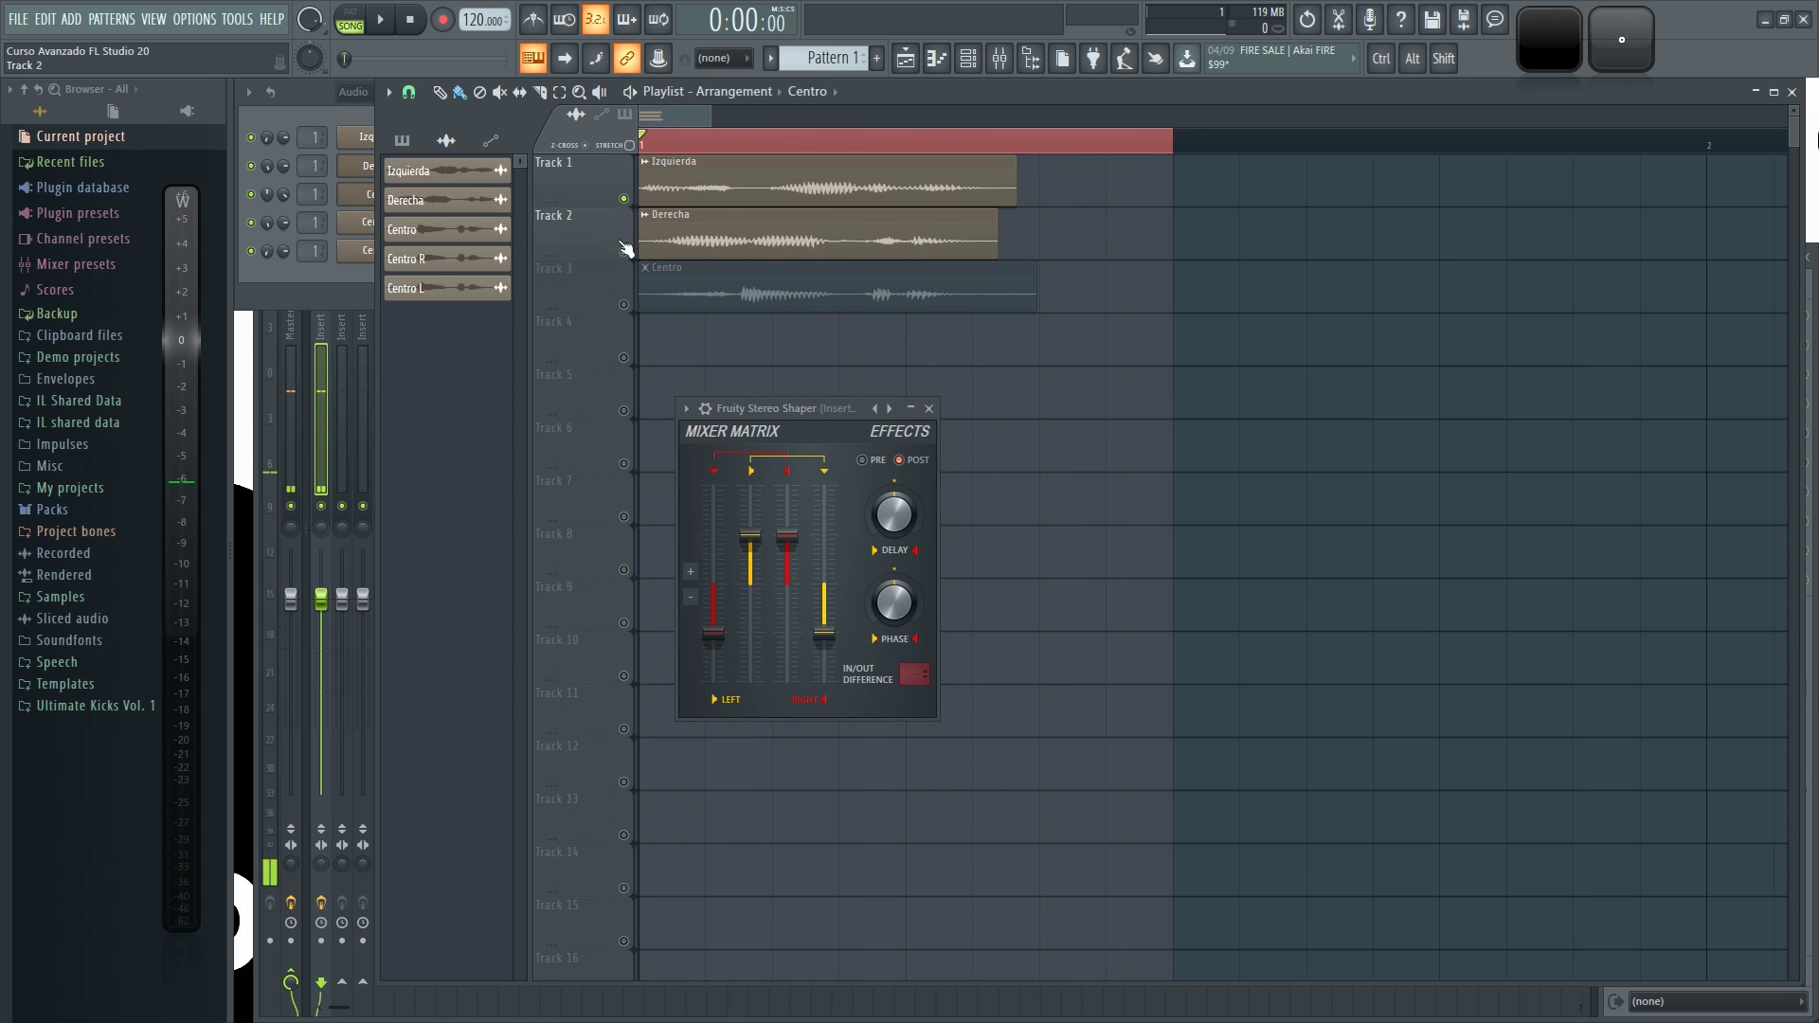
{"action": "left_click", "coordinate": [623, 251]}
{"action": "key", "text": "space"}
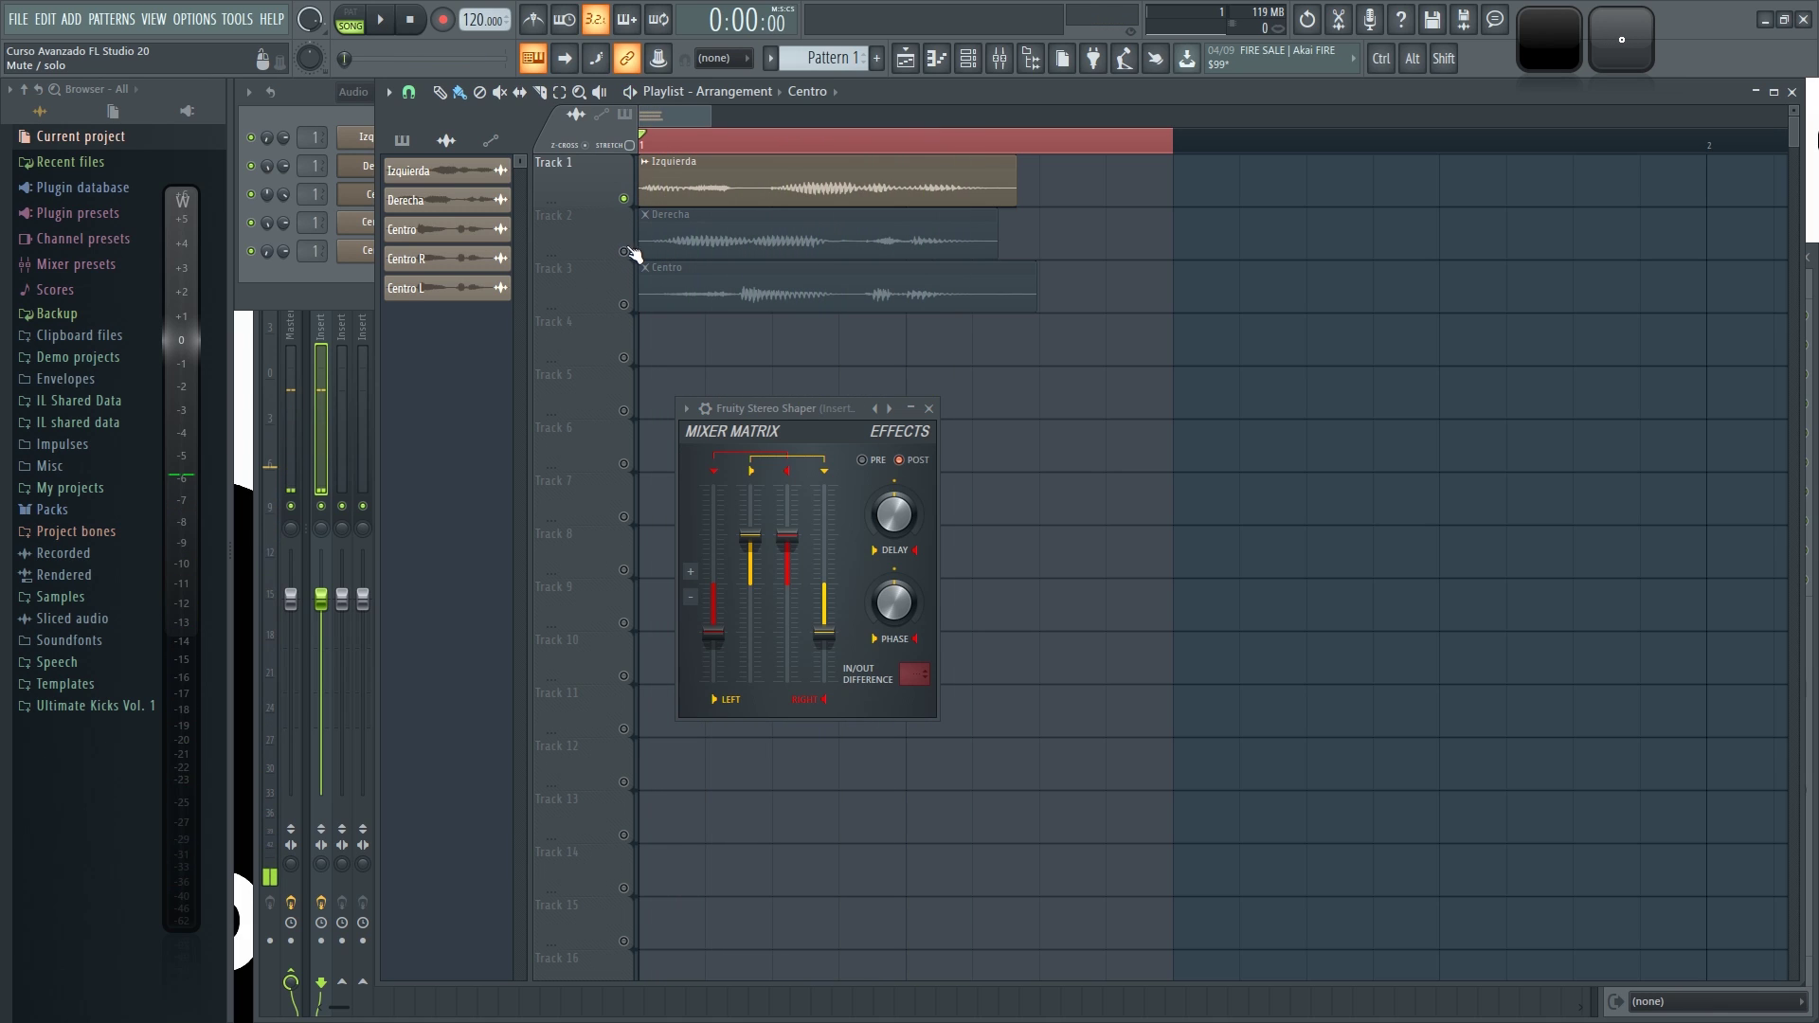
- Unmute Centro, mute Izquierda and Derecha, and play Centro through the inverted crossfeed
{"action": "left_click", "coordinate": [623, 305]}
{"action": "left_click", "coordinate": [624, 251]}
{"action": "left_click", "coordinate": [624, 198]}
{"action": "left_click", "coordinate": [624, 252]}
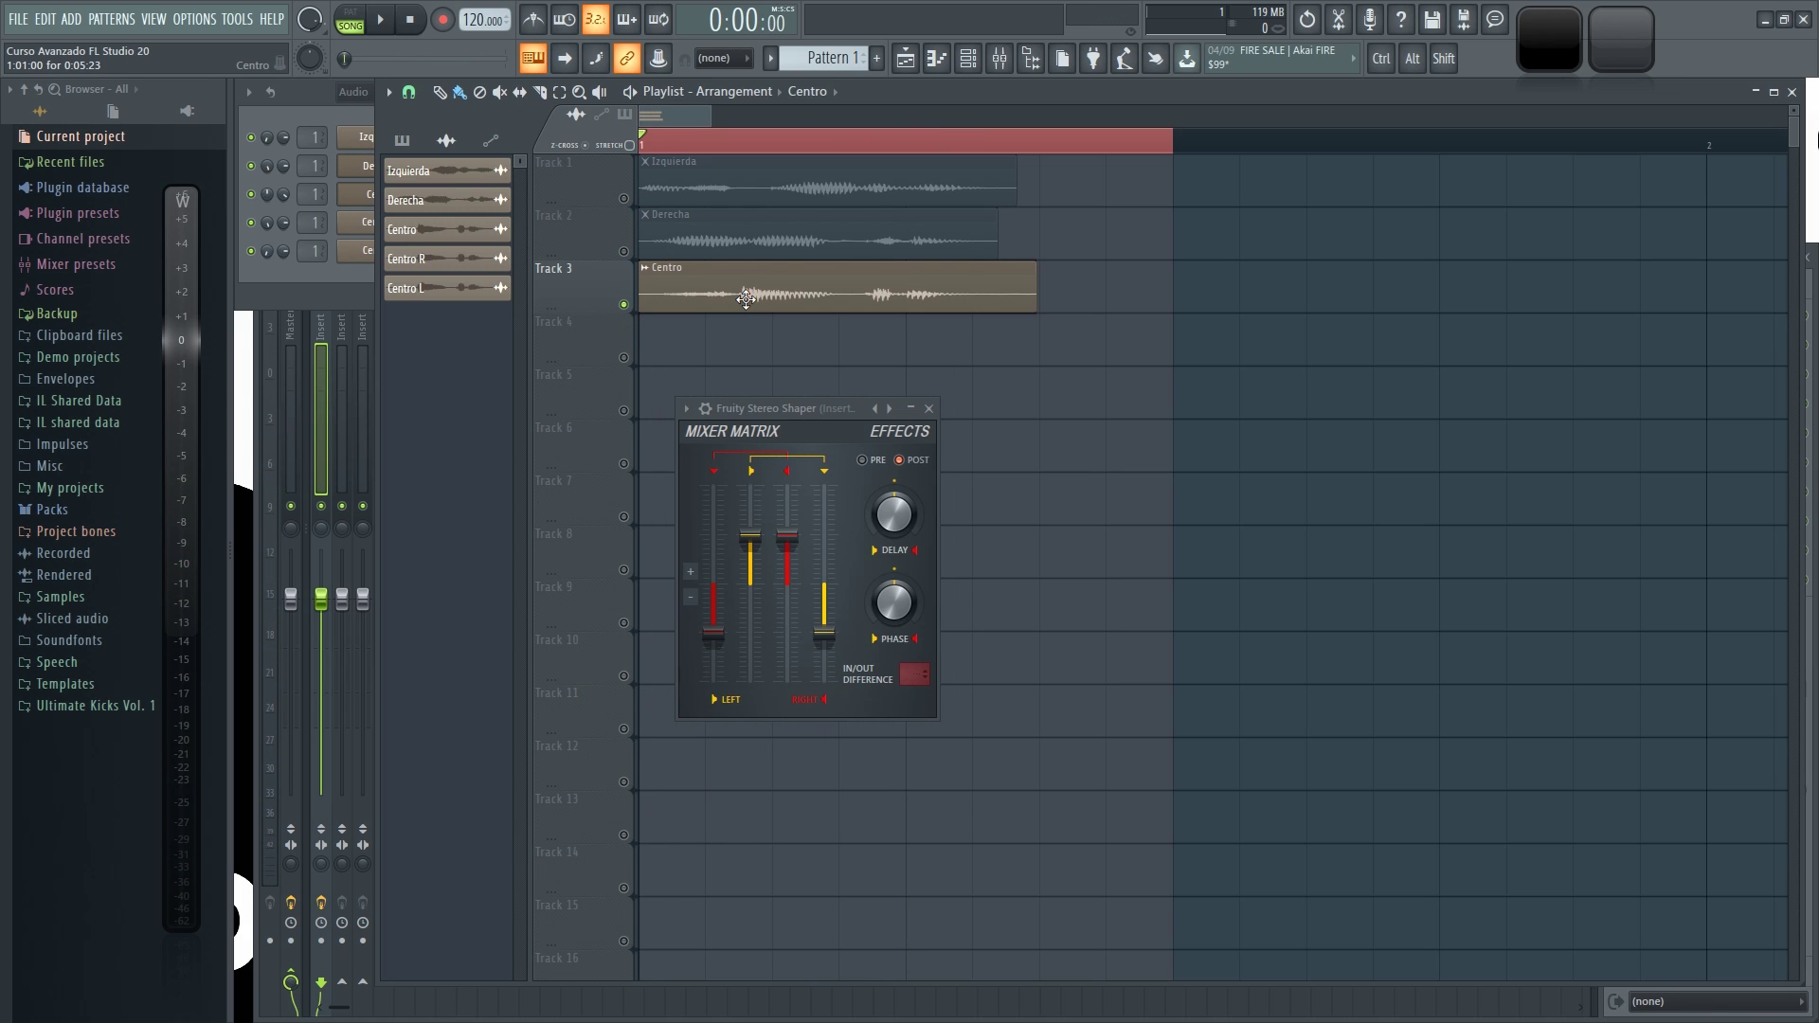
{"action": "key", "text": "space"}
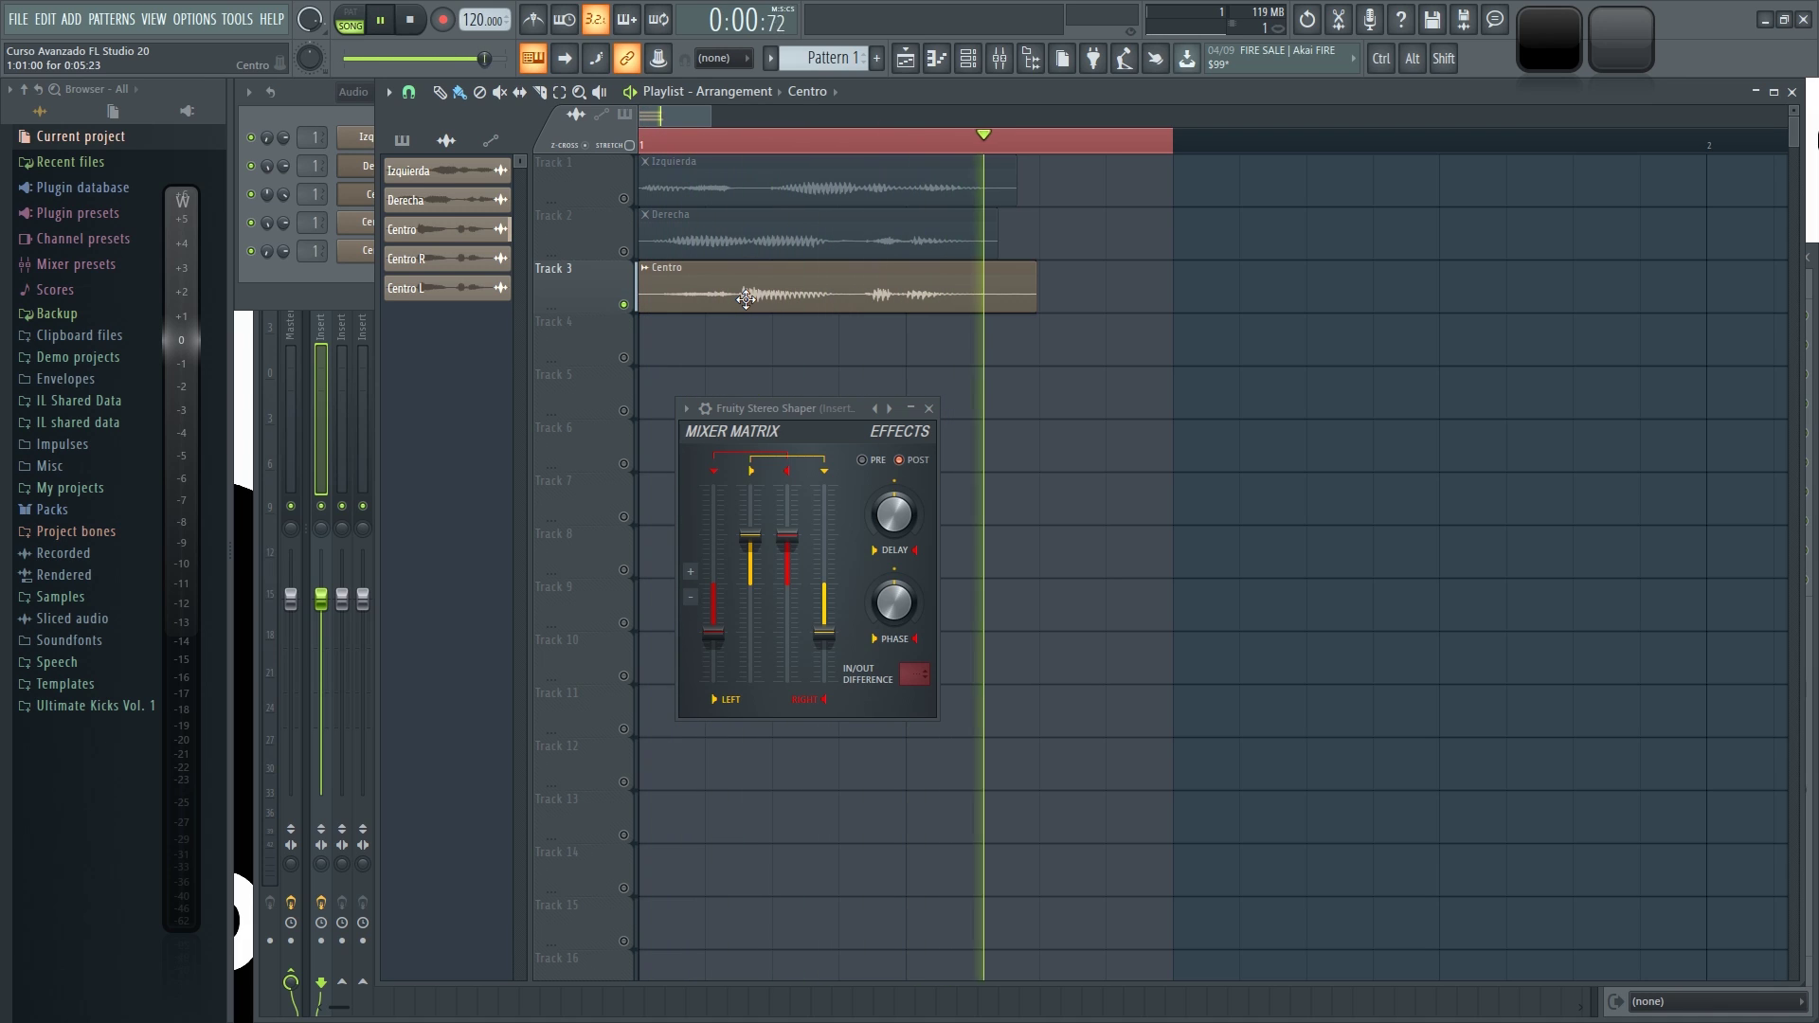
{"action": "key", "text": "space"}
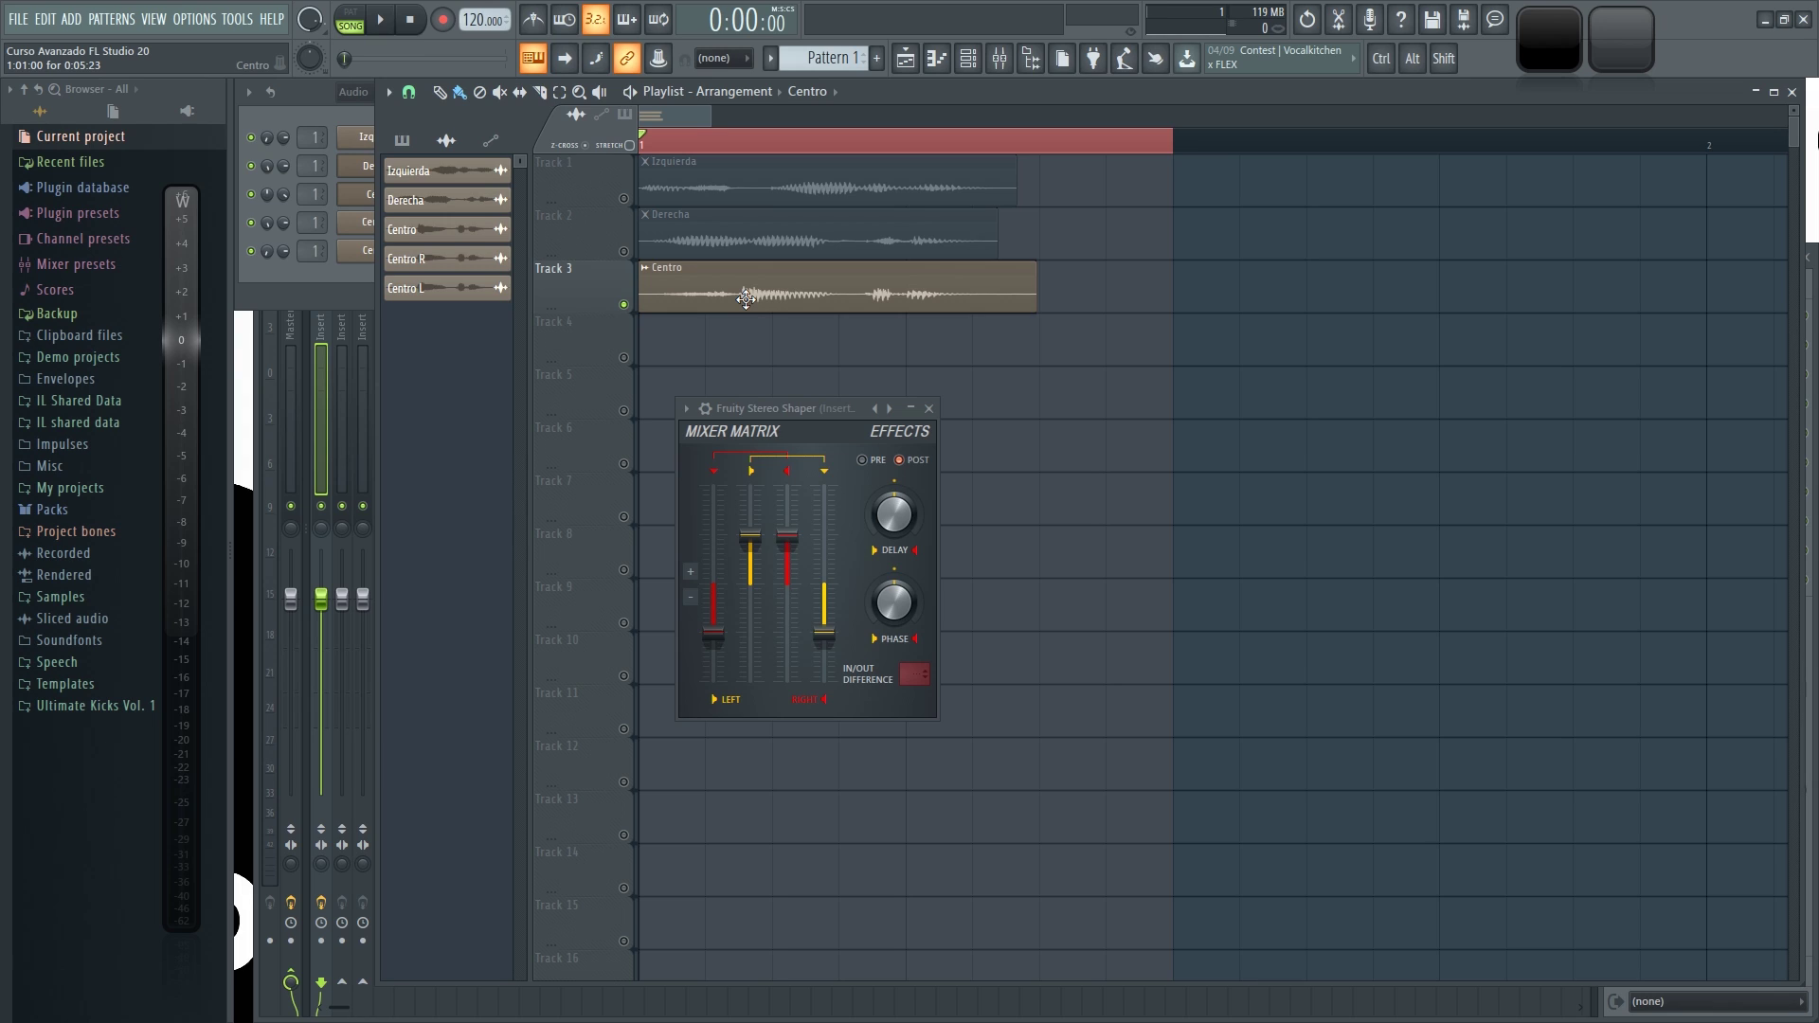
- Bring the channel rack forward and replay Centro while watching its channel activity and the mixer meters
{"action": "left_click", "coordinate": [296, 95]}
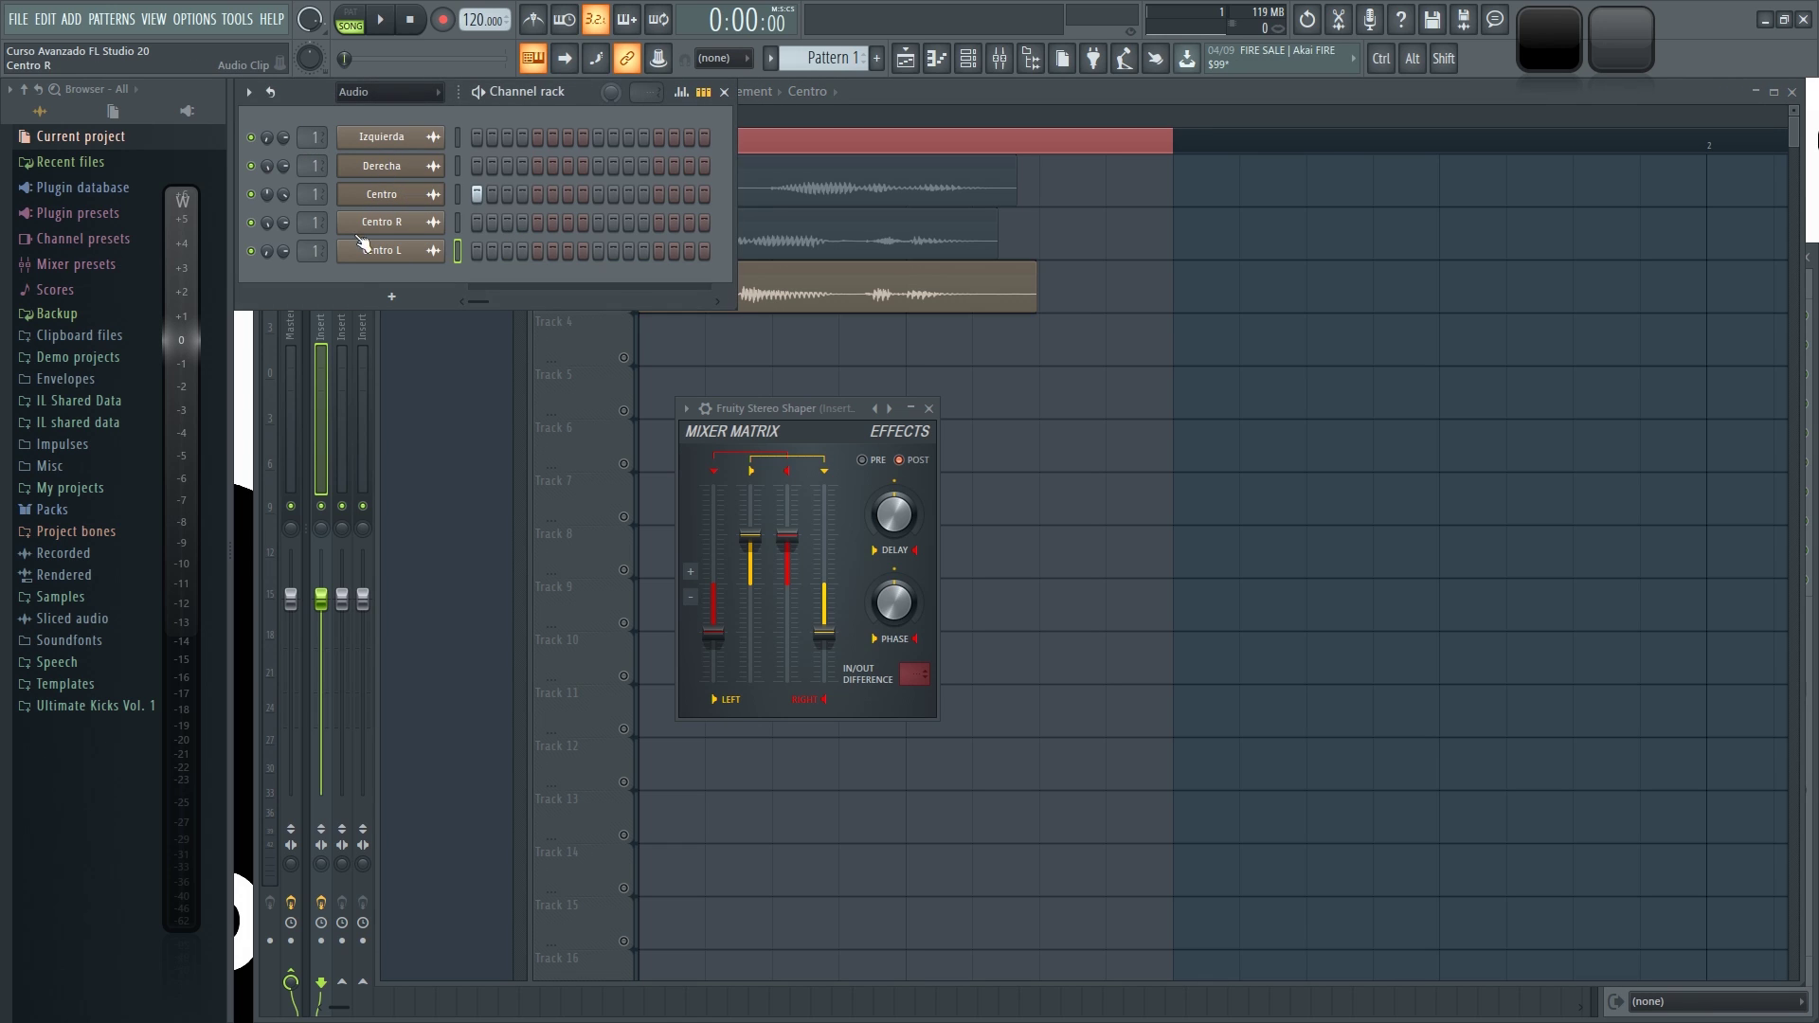
{"action": "left_click", "coordinate": [826, 407]}
{"action": "key", "text": "space"}
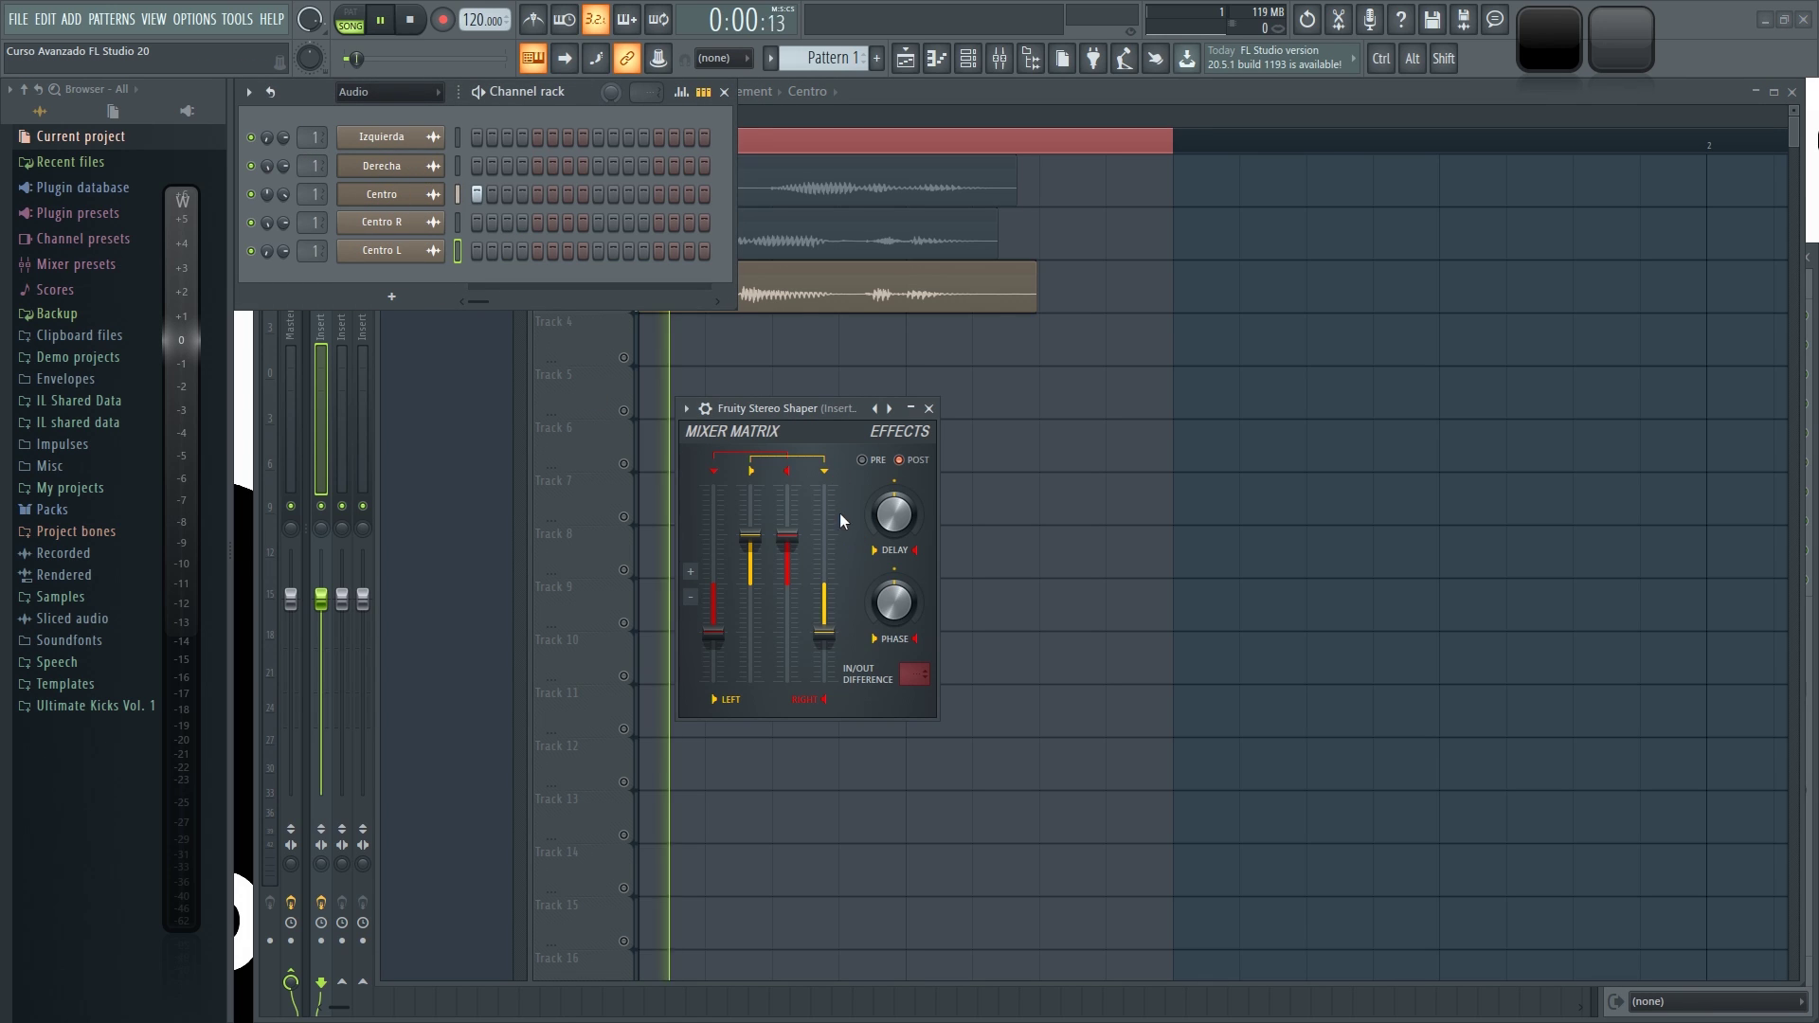
{"action": "key", "text": "space"}
- Return both crossfeed faders to zero, play the Centro track and bring the playlist back to the front
{"action": "left_click_drag", "start_coordinate": [714, 633], "coordinate": [823, 587]}
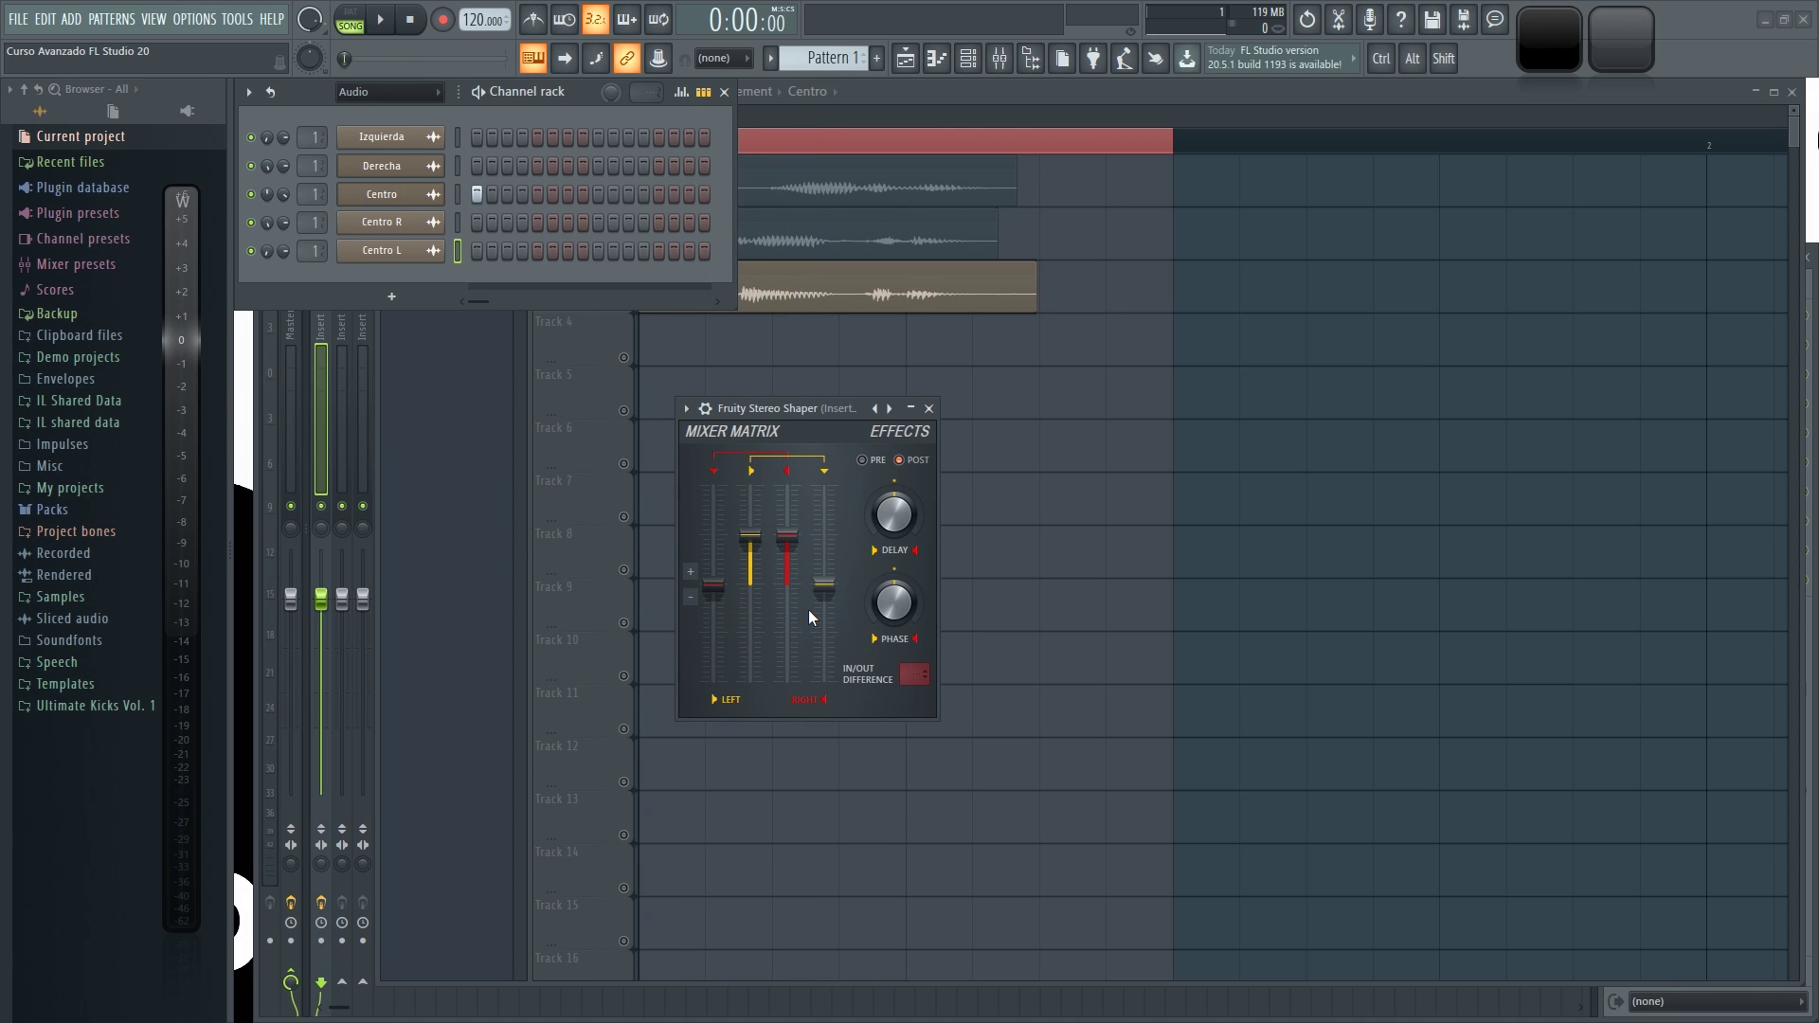
{"action": "left_click_drag", "start_coordinate": [844, 424], "coordinate": [872, 431]}
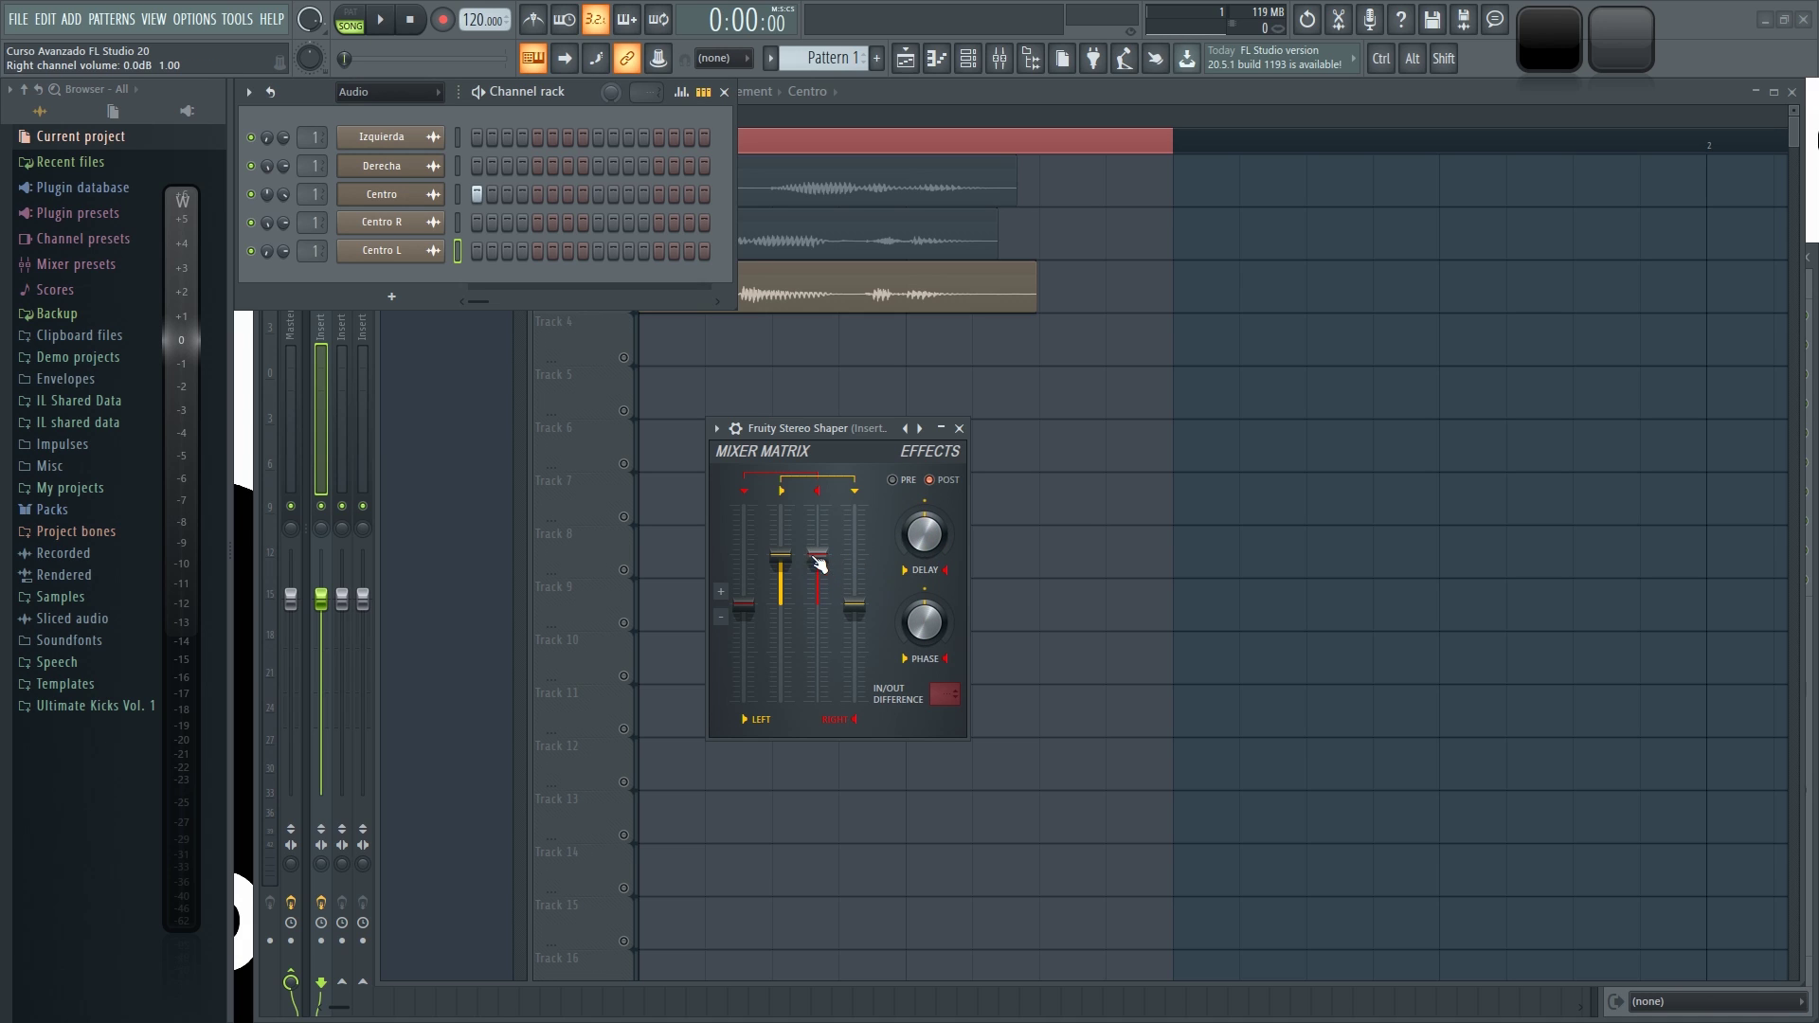
{"action": "key", "text": "space"}
{"action": "key", "text": "space"}
{"action": "left_click", "coordinate": [973, 373]}
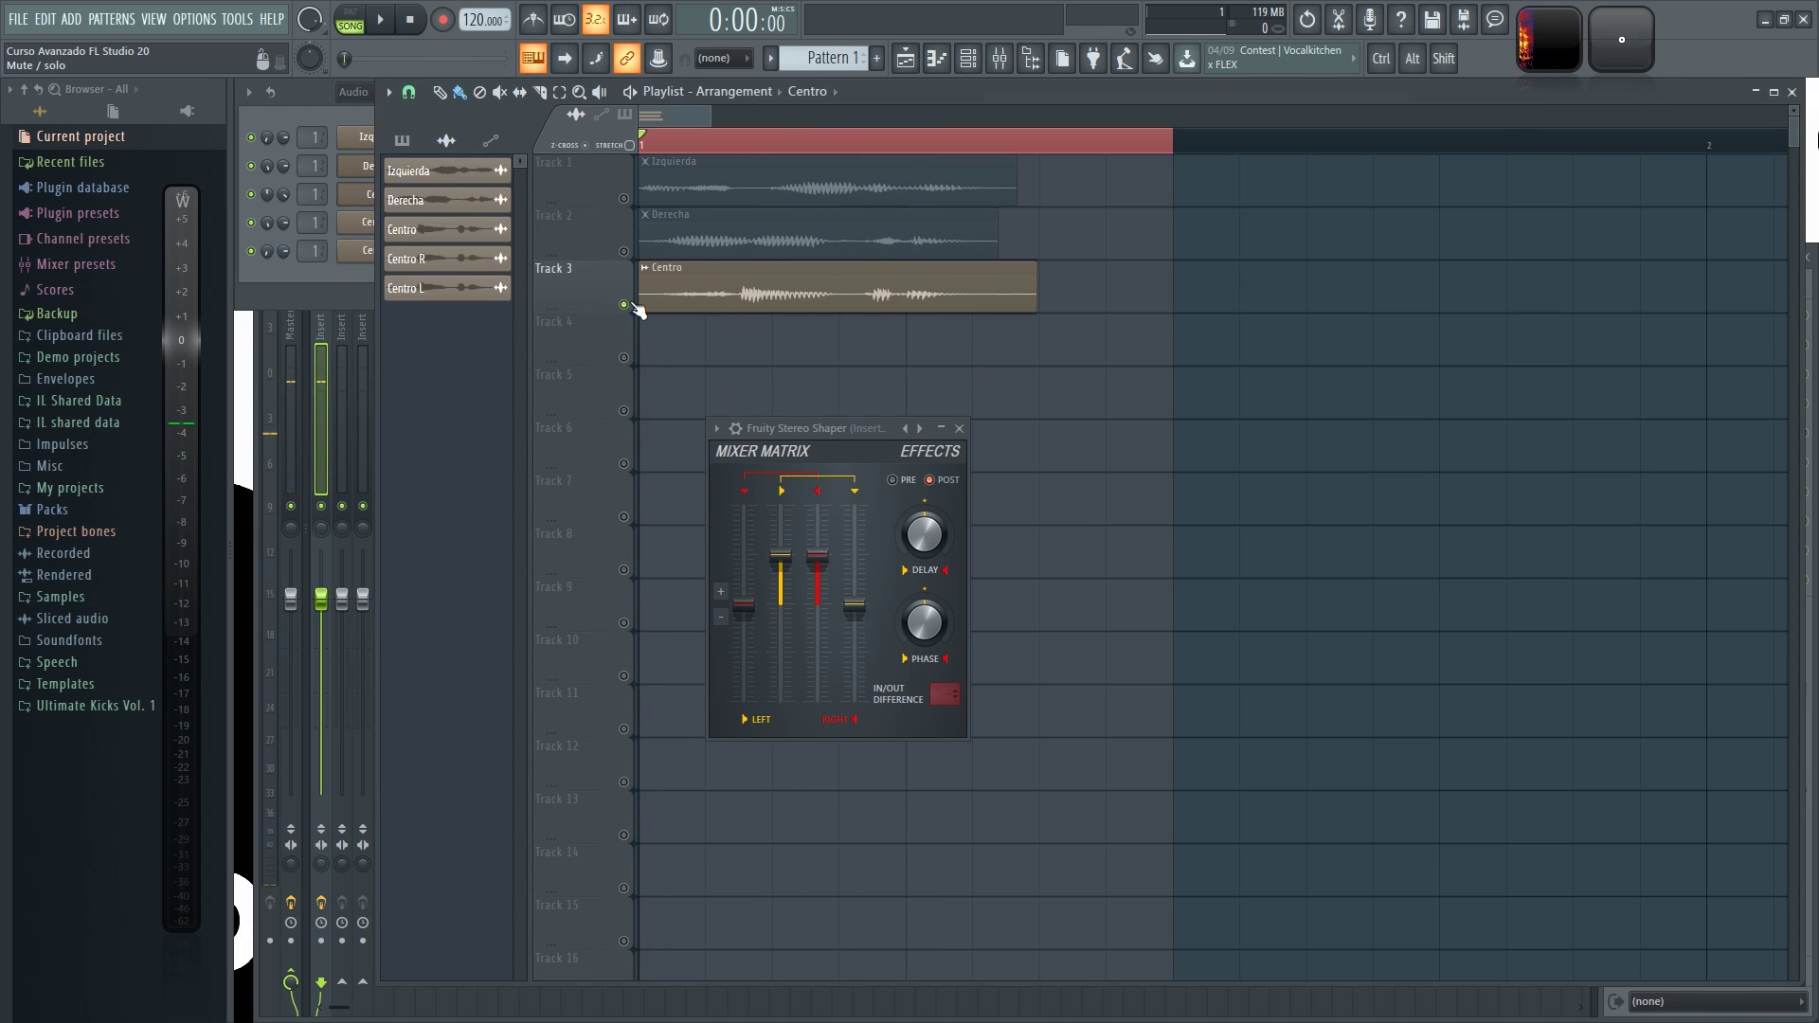
- Mute Centro, unmute Izquierda and play it with no crossfeed
{"action": "left_click", "coordinate": [625, 305]}
{"action": "left_click", "coordinate": [625, 199]}
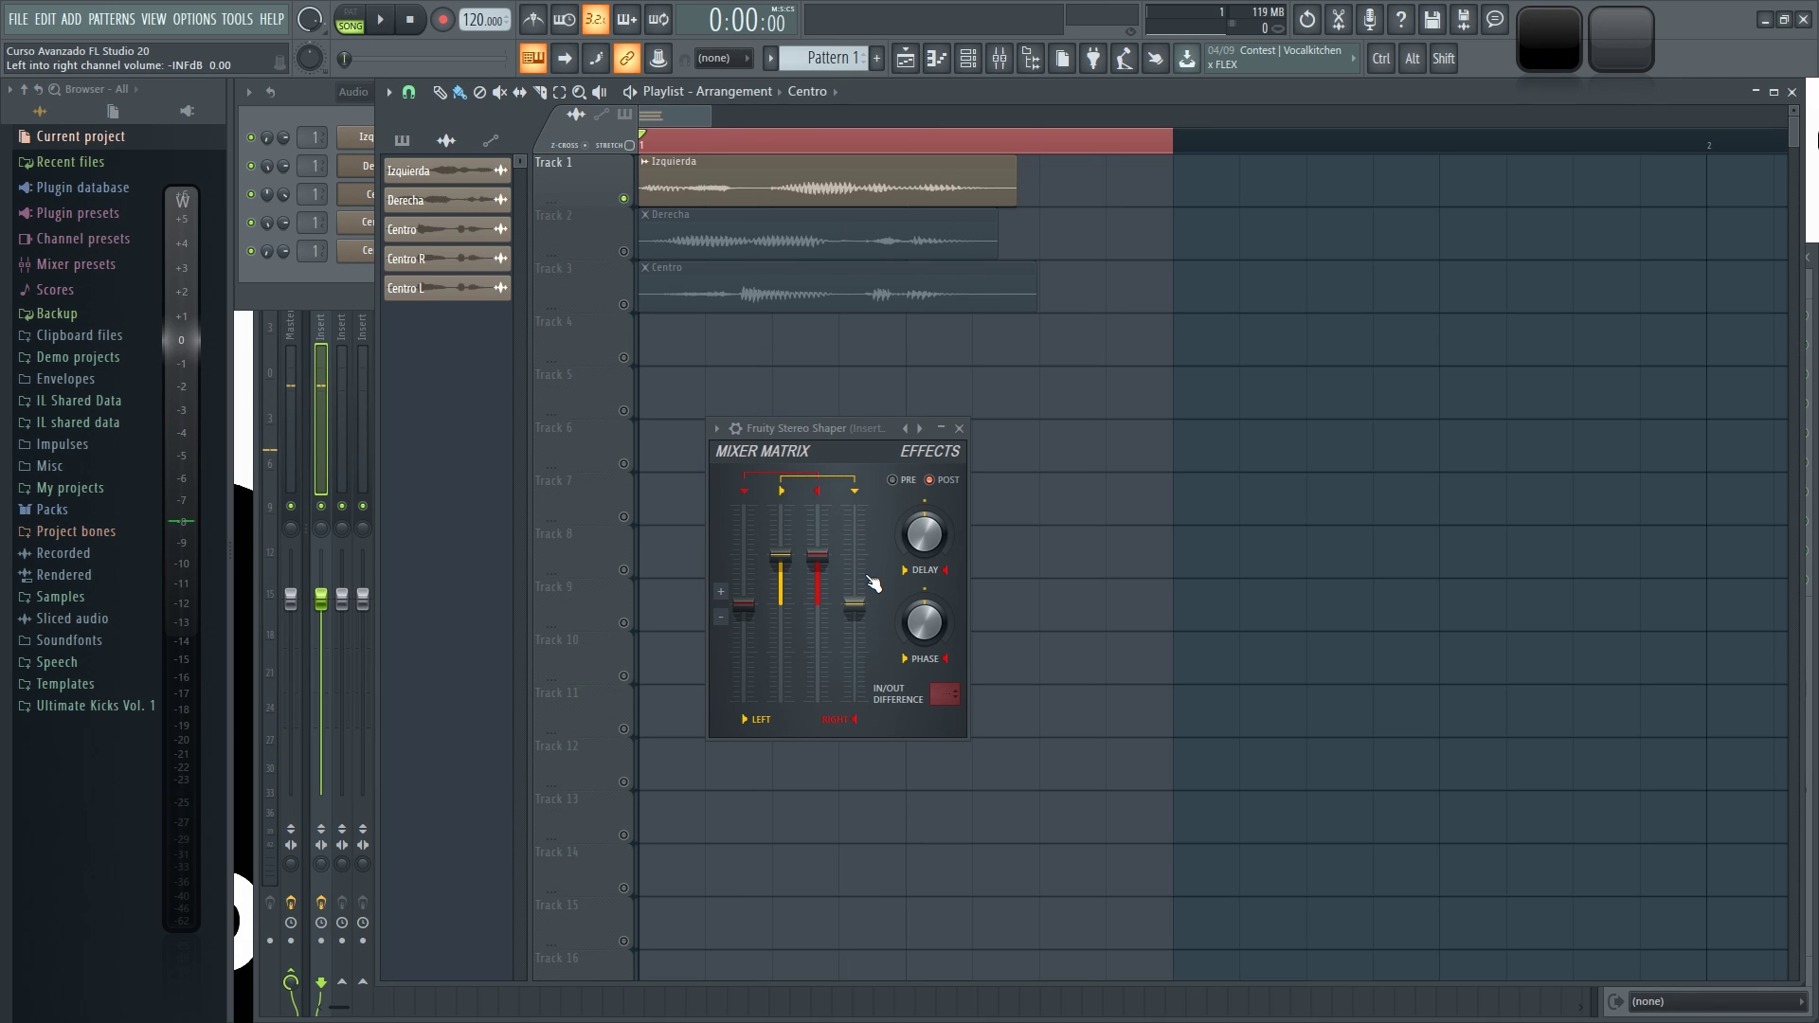
{"action": "key", "text": "space"}
{"action": "key", "text": "space"}
{"action": "key", "text": "space"}
- Try the left/right delay while replaying the Izquierda track
{"action": "mouse_move", "coordinate": [933, 554]}
{"action": "left_mouse_down"}
{"action": "mouse_move", "coordinate": [934, 493]}
{"action": "mouse_move", "coordinate": [931, 554]}
{"action": "mouse_move", "coordinate": [931, 531]}
{"action": "left_mouse_up"}
{"action": "key", "text": "space"}
{"action": "key", "text": "space"}
{"action": "key", "text": "space"}
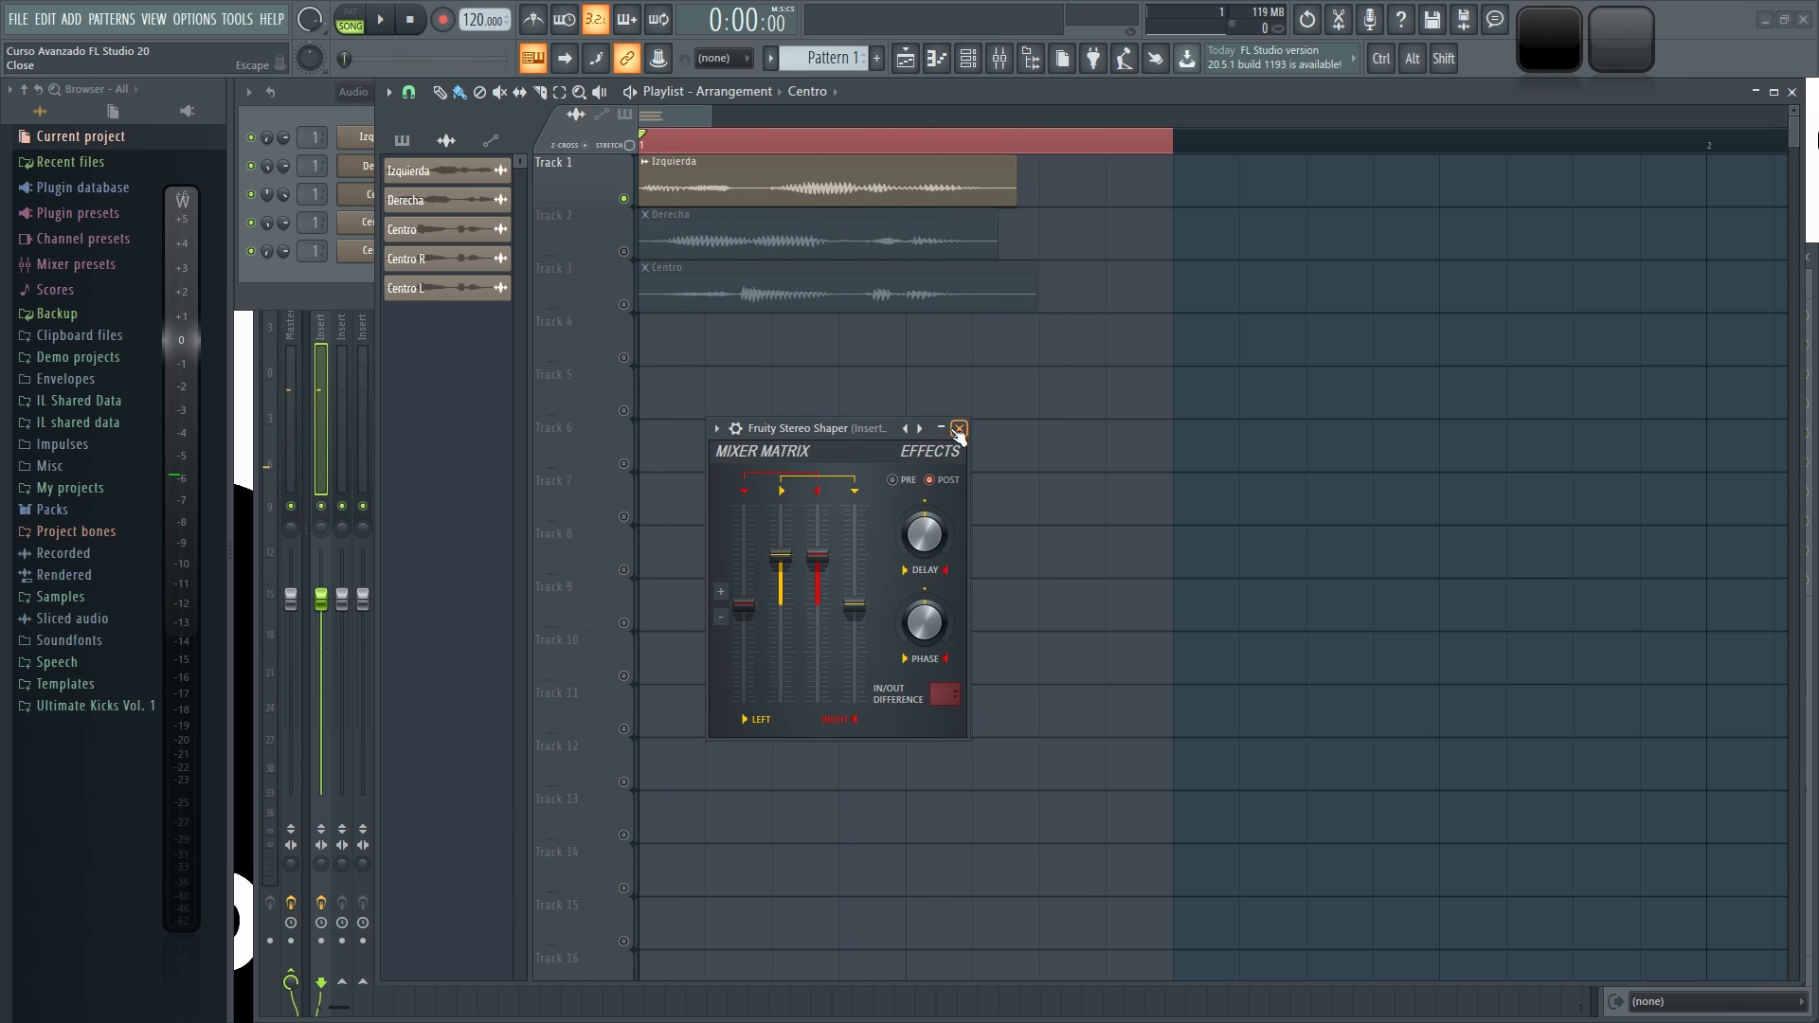
- Mute Izquierda, unmute Centro and play it with a left/right delay applied toward the right
{"action": "left_click", "coordinate": [623, 199]}
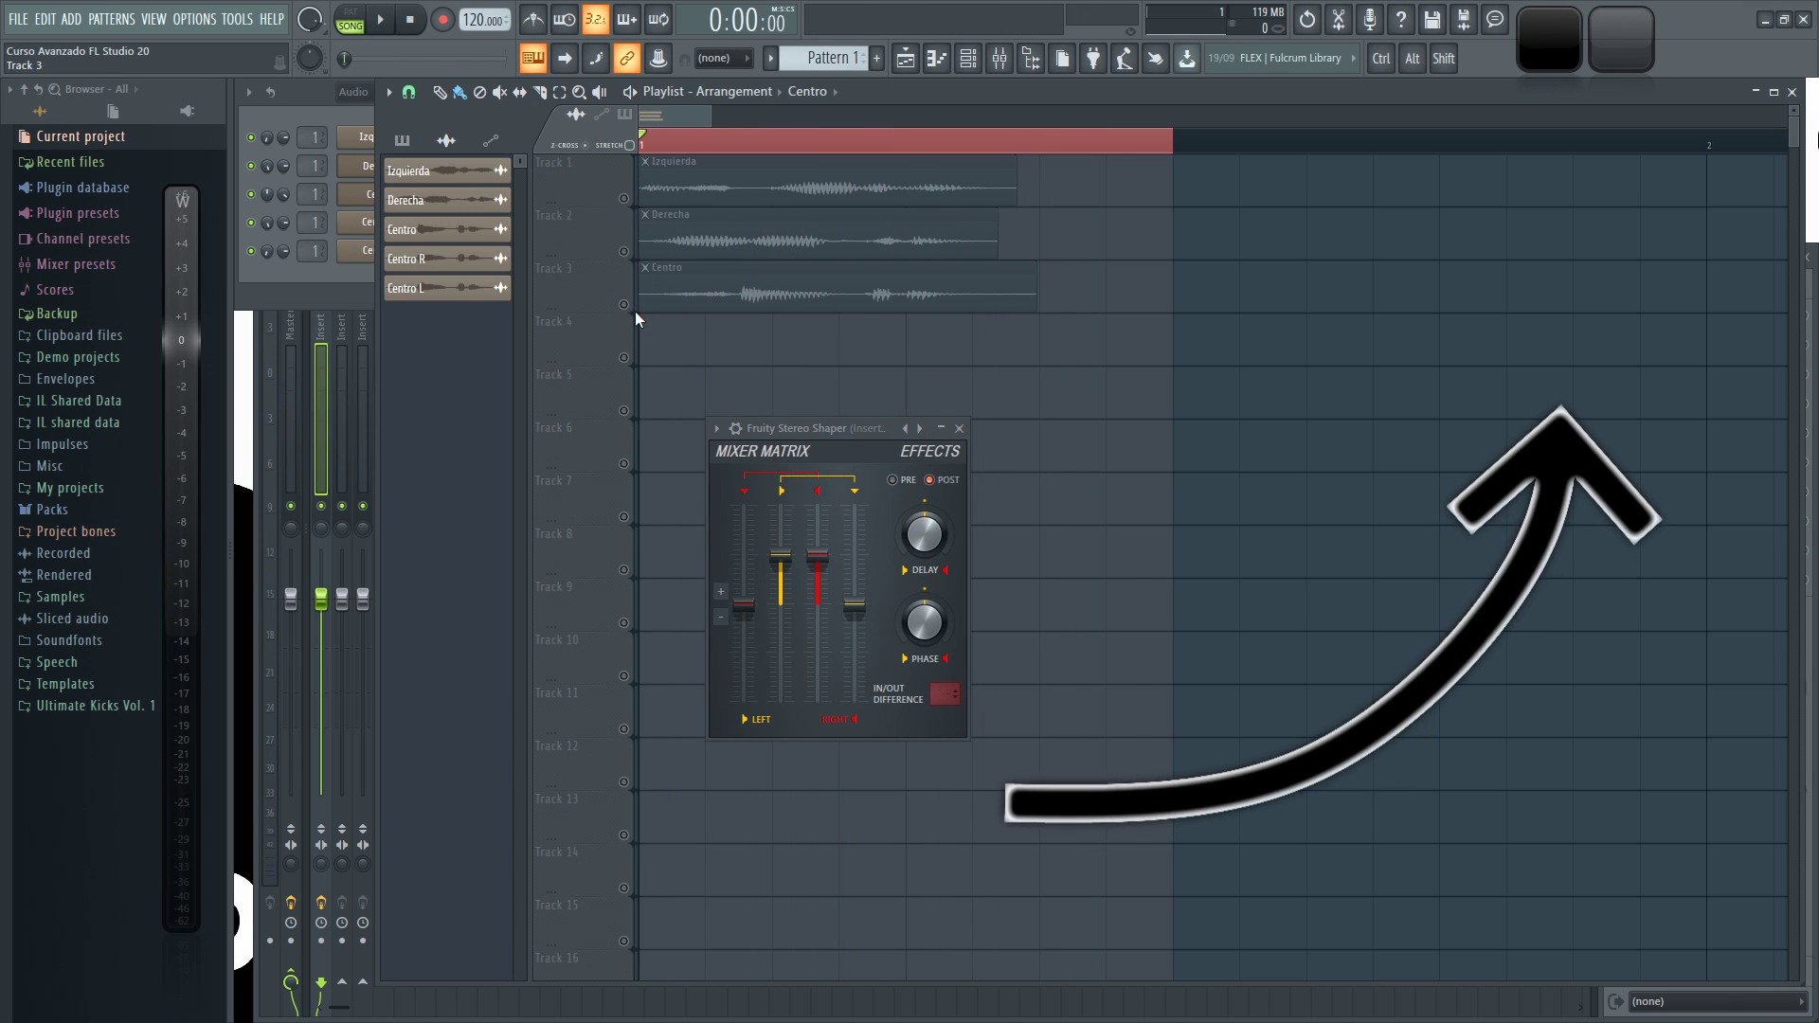
{"action": "left_click", "coordinate": [625, 305]}
{"action": "key", "text": "space"}
{"action": "left_click_drag", "start_coordinate": [934, 540], "coordinate": [934, 536]}
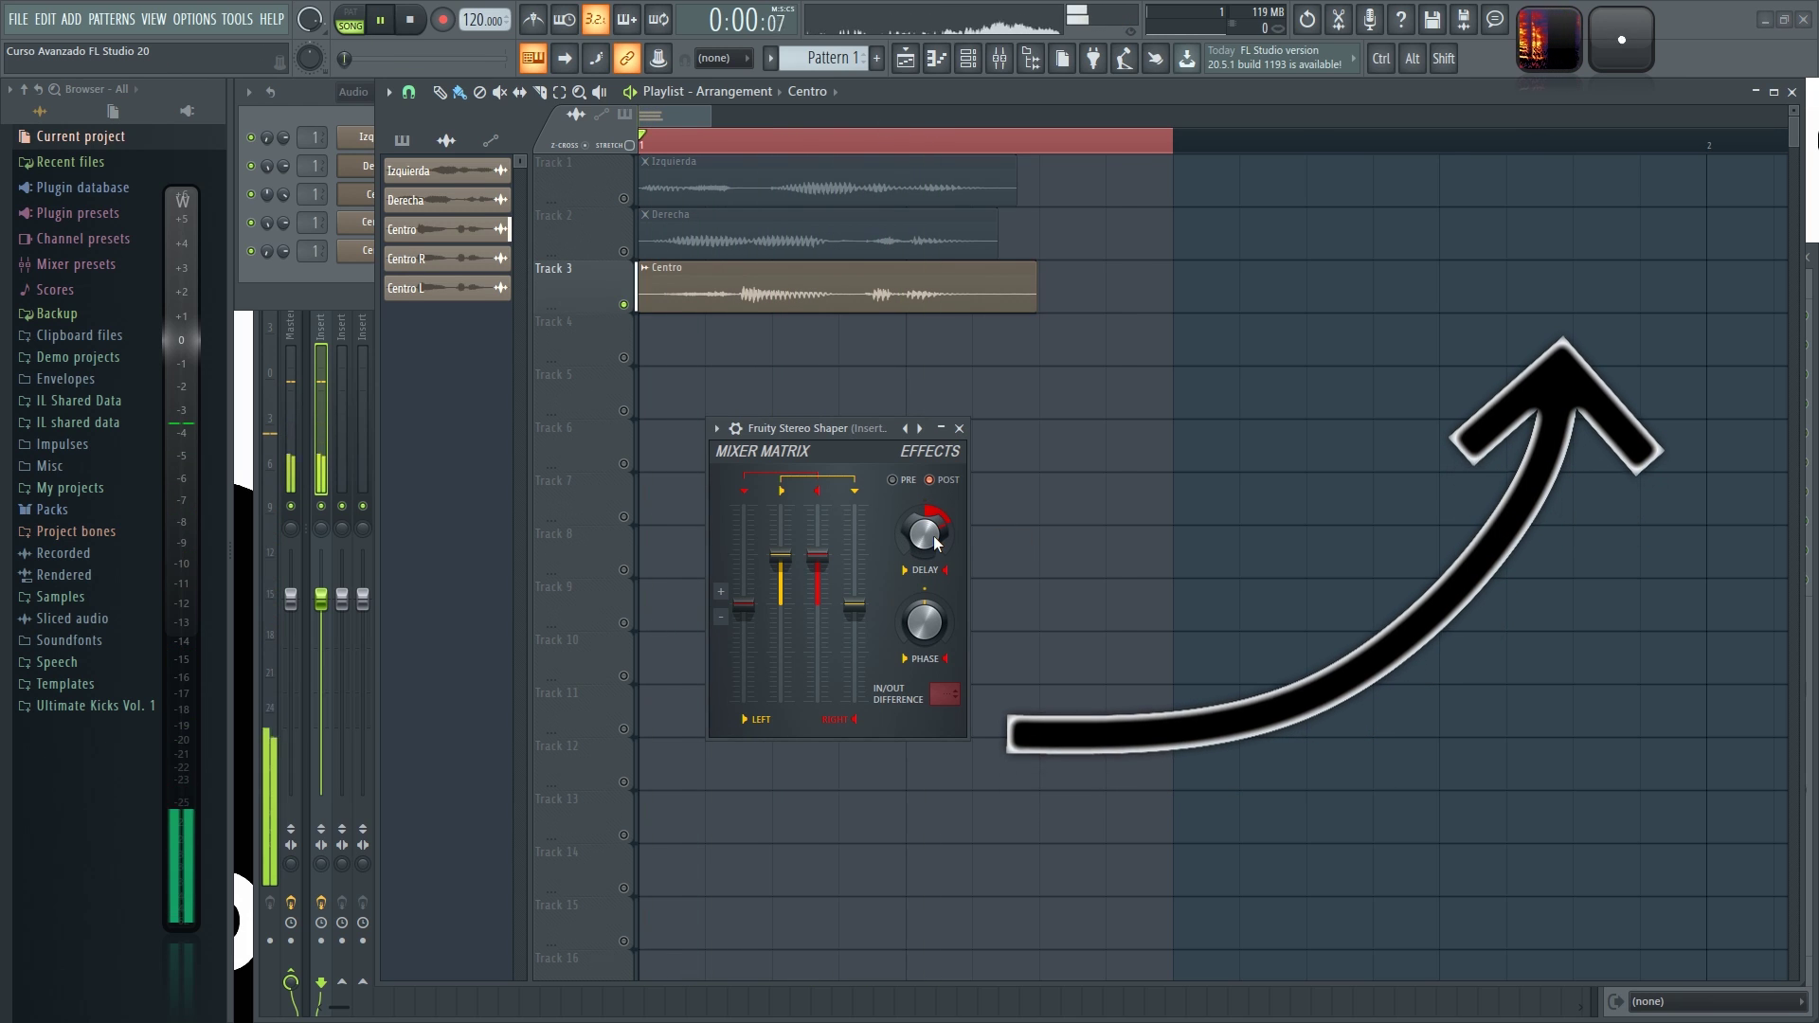
{"action": "key", "text": "space"}
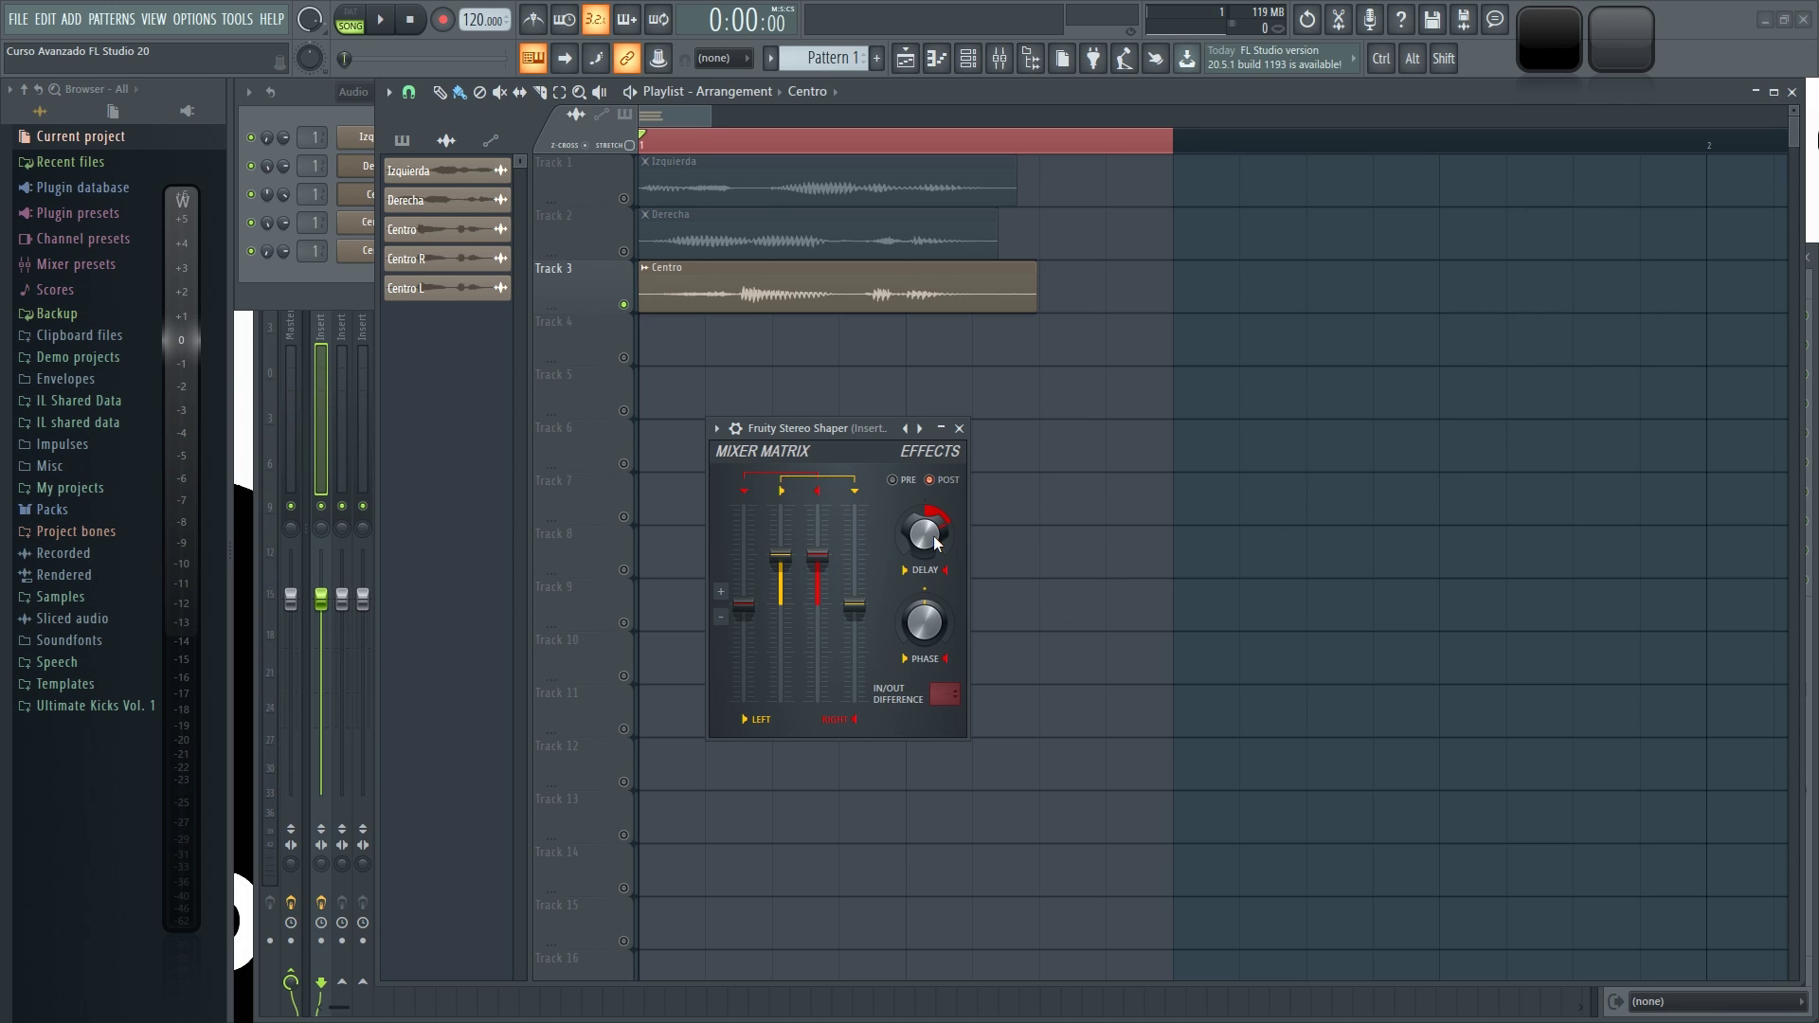
- Increase the left/right delay to about 68.5 ms right and replay the Centro track
{"action": "key", "text": "space"}
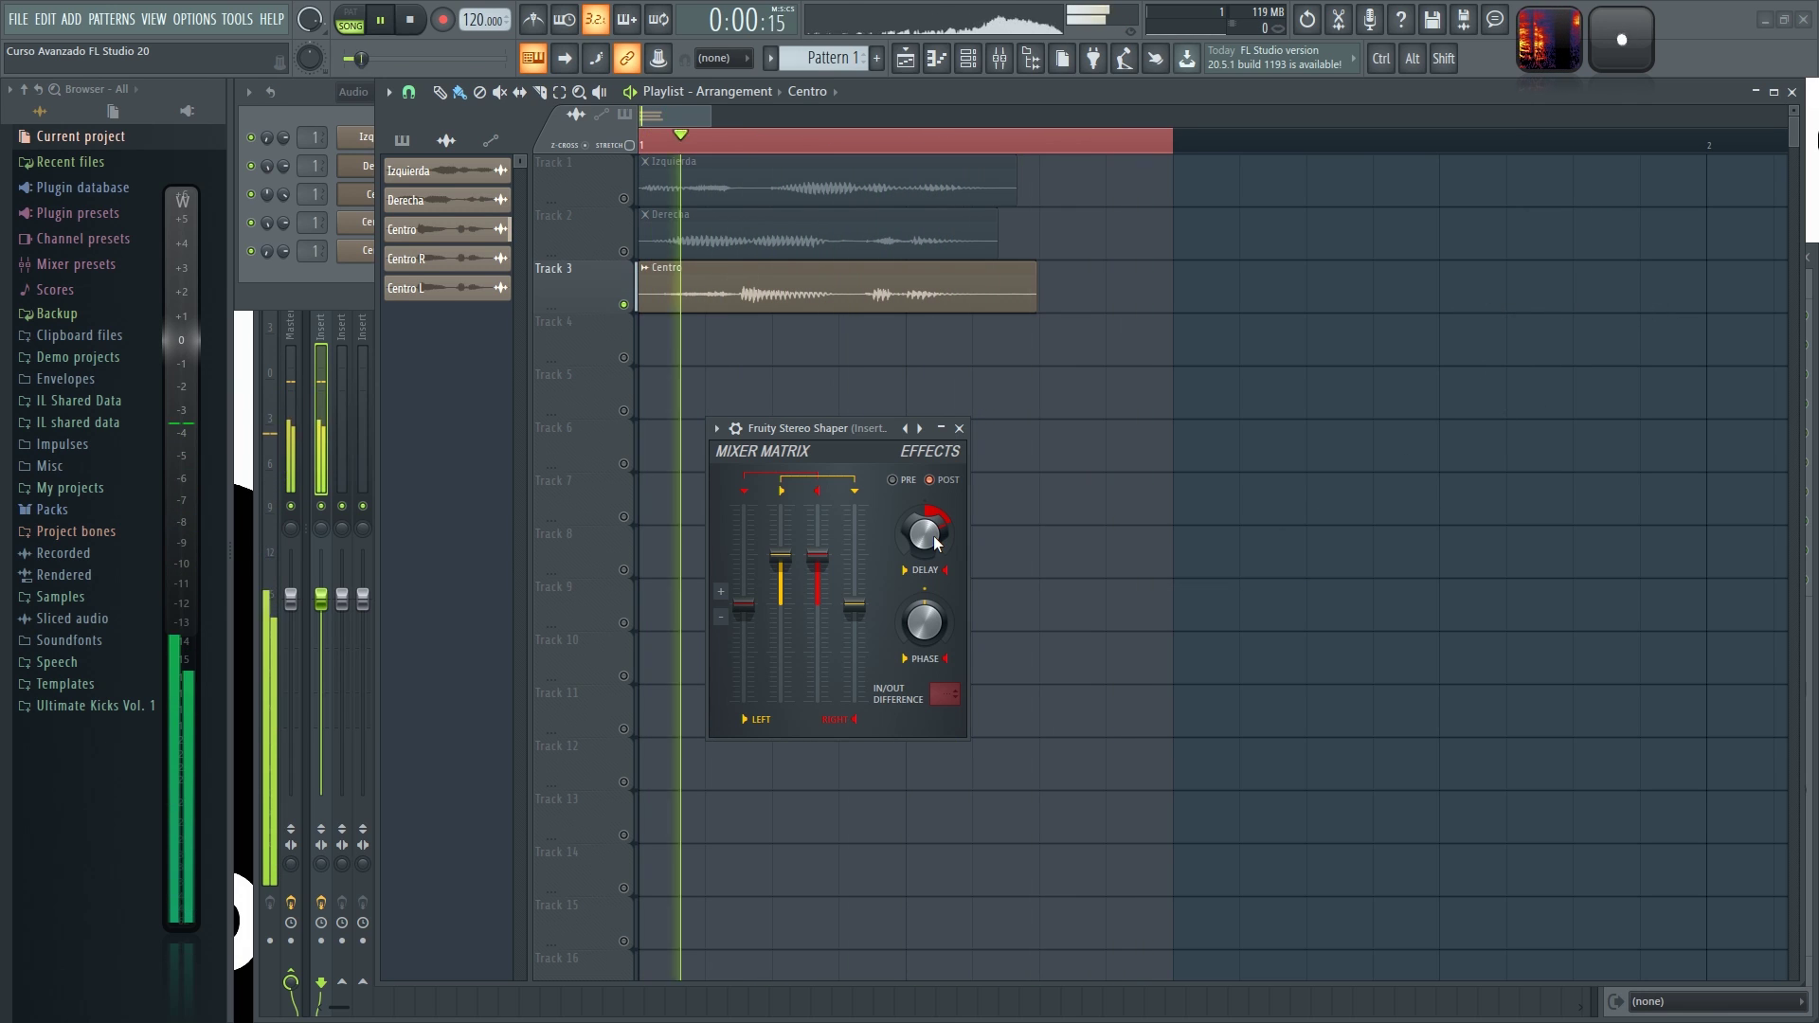
{"action": "key", "text": "space"}
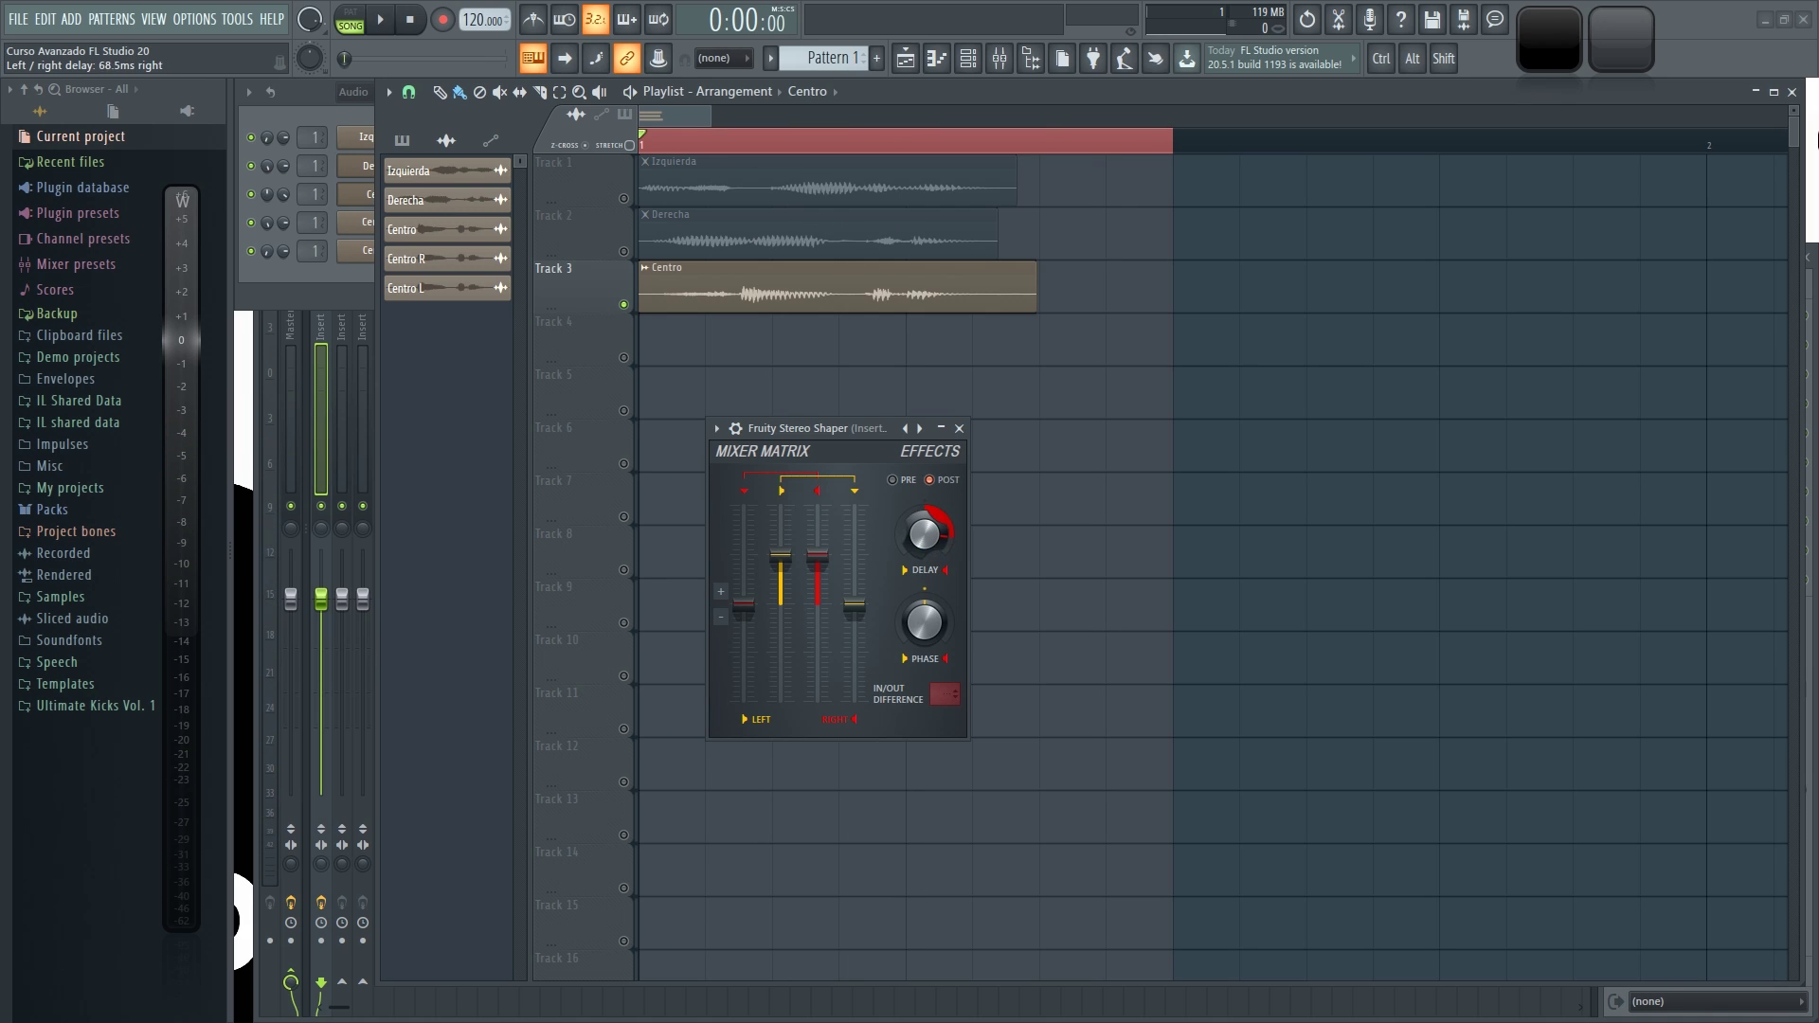
{"action": "key", "text": "space"}
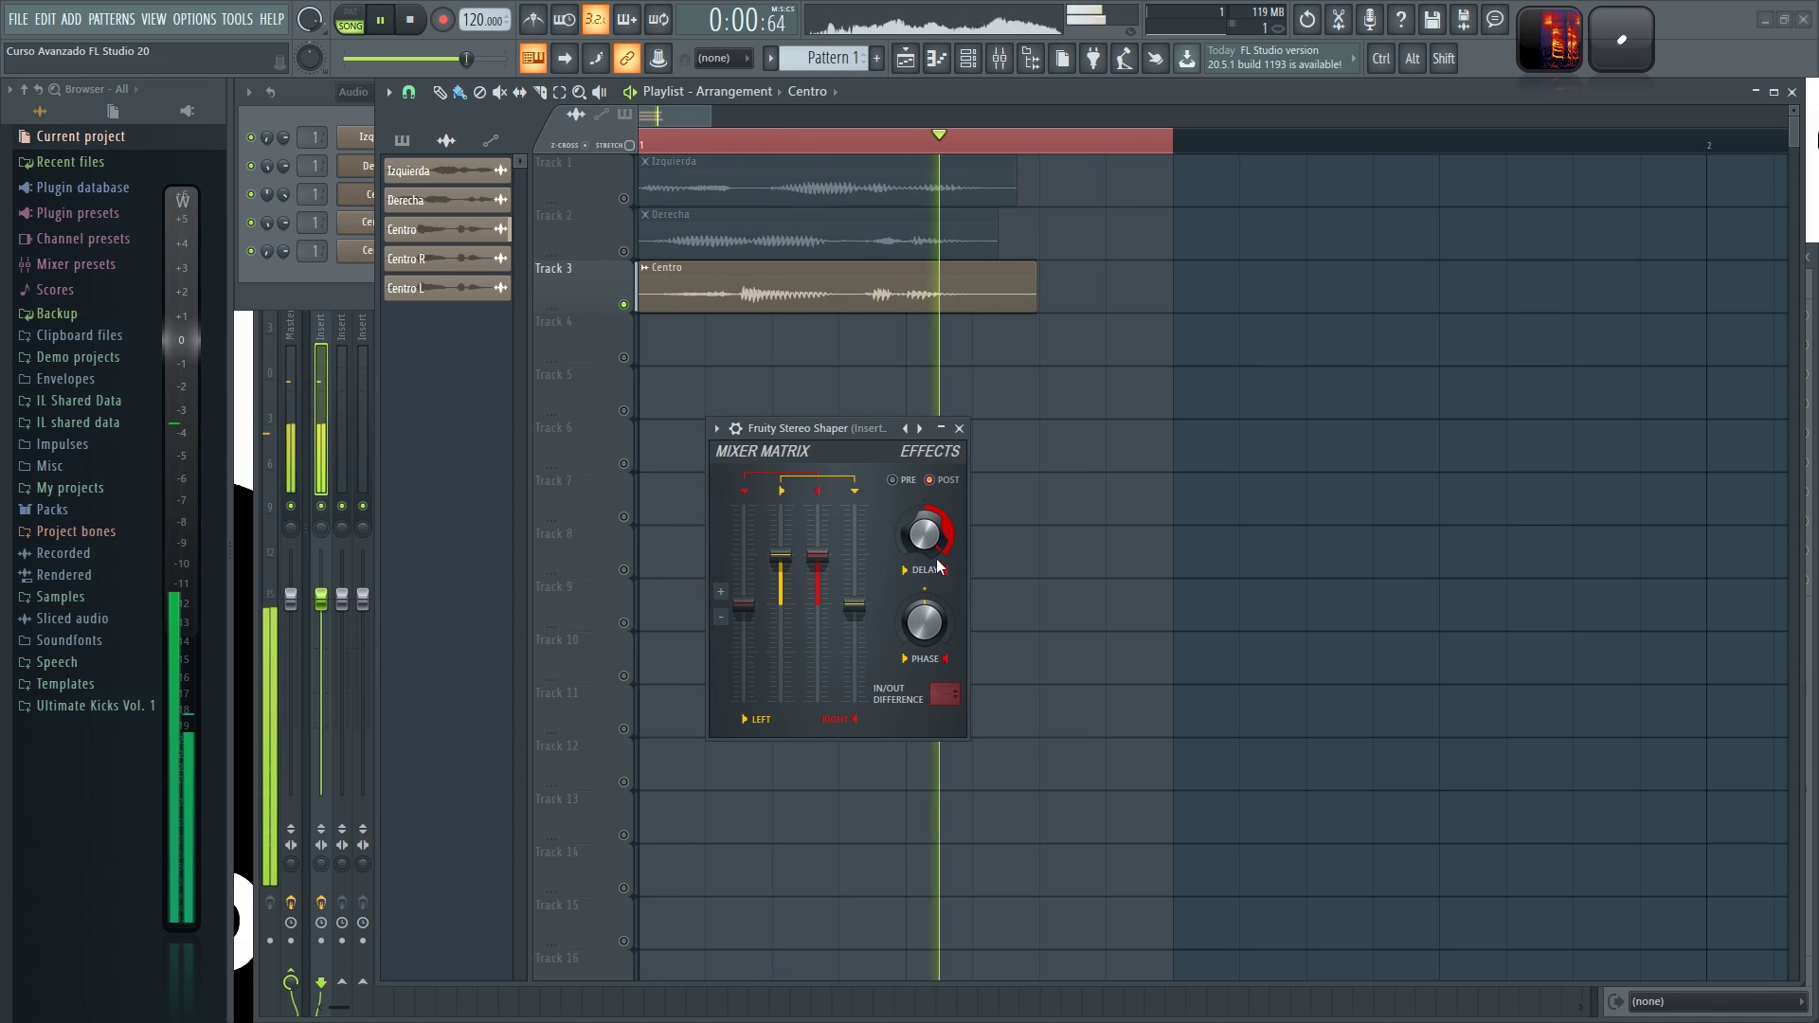
{"action": "key", "text": "space"}
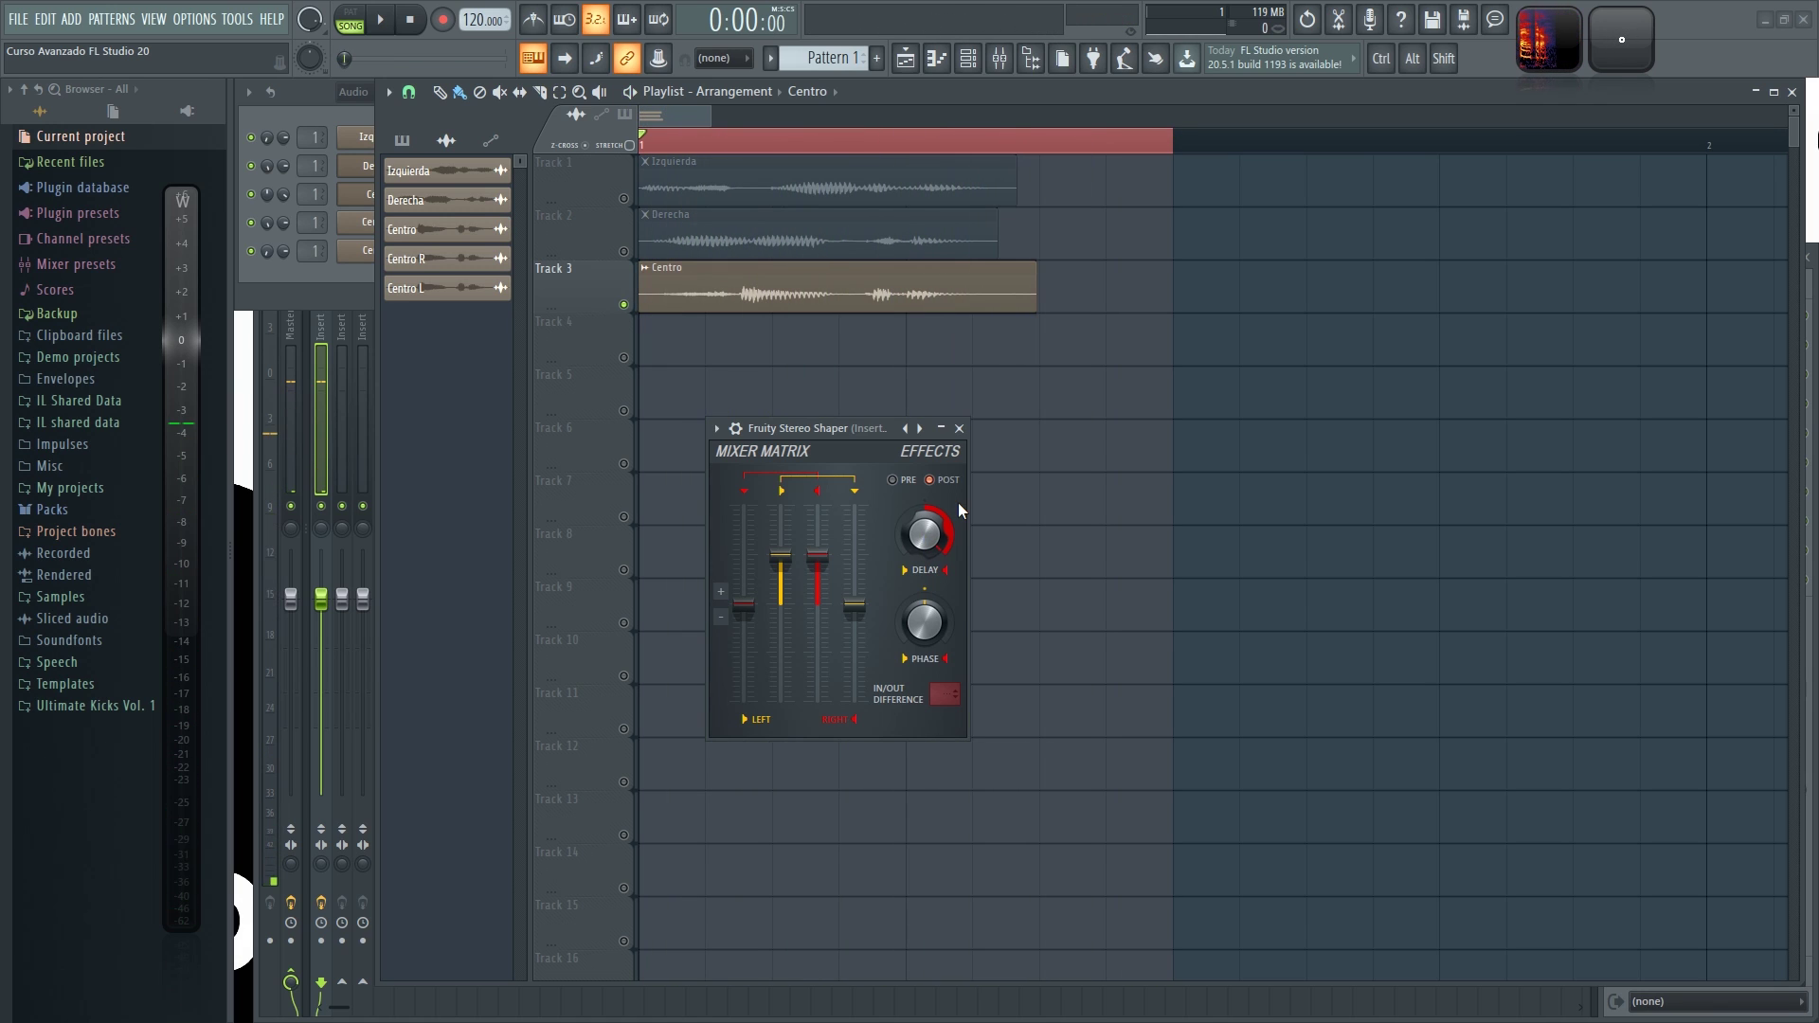
- Reduce the left/right delay to 19.4 ms right and readjust it while replaying the Centro track
{"action": "key", "text": "space"}
{"action": "mouse_move", "coordinate": [934, 531]}
{"action": "left_mouse_down"}
{"action": "mouse_move", "coordinate": [934, 616]}
{"action": "mouse_move", "coordinate": [936, 538]}
{"action": "left_mouse_up"}
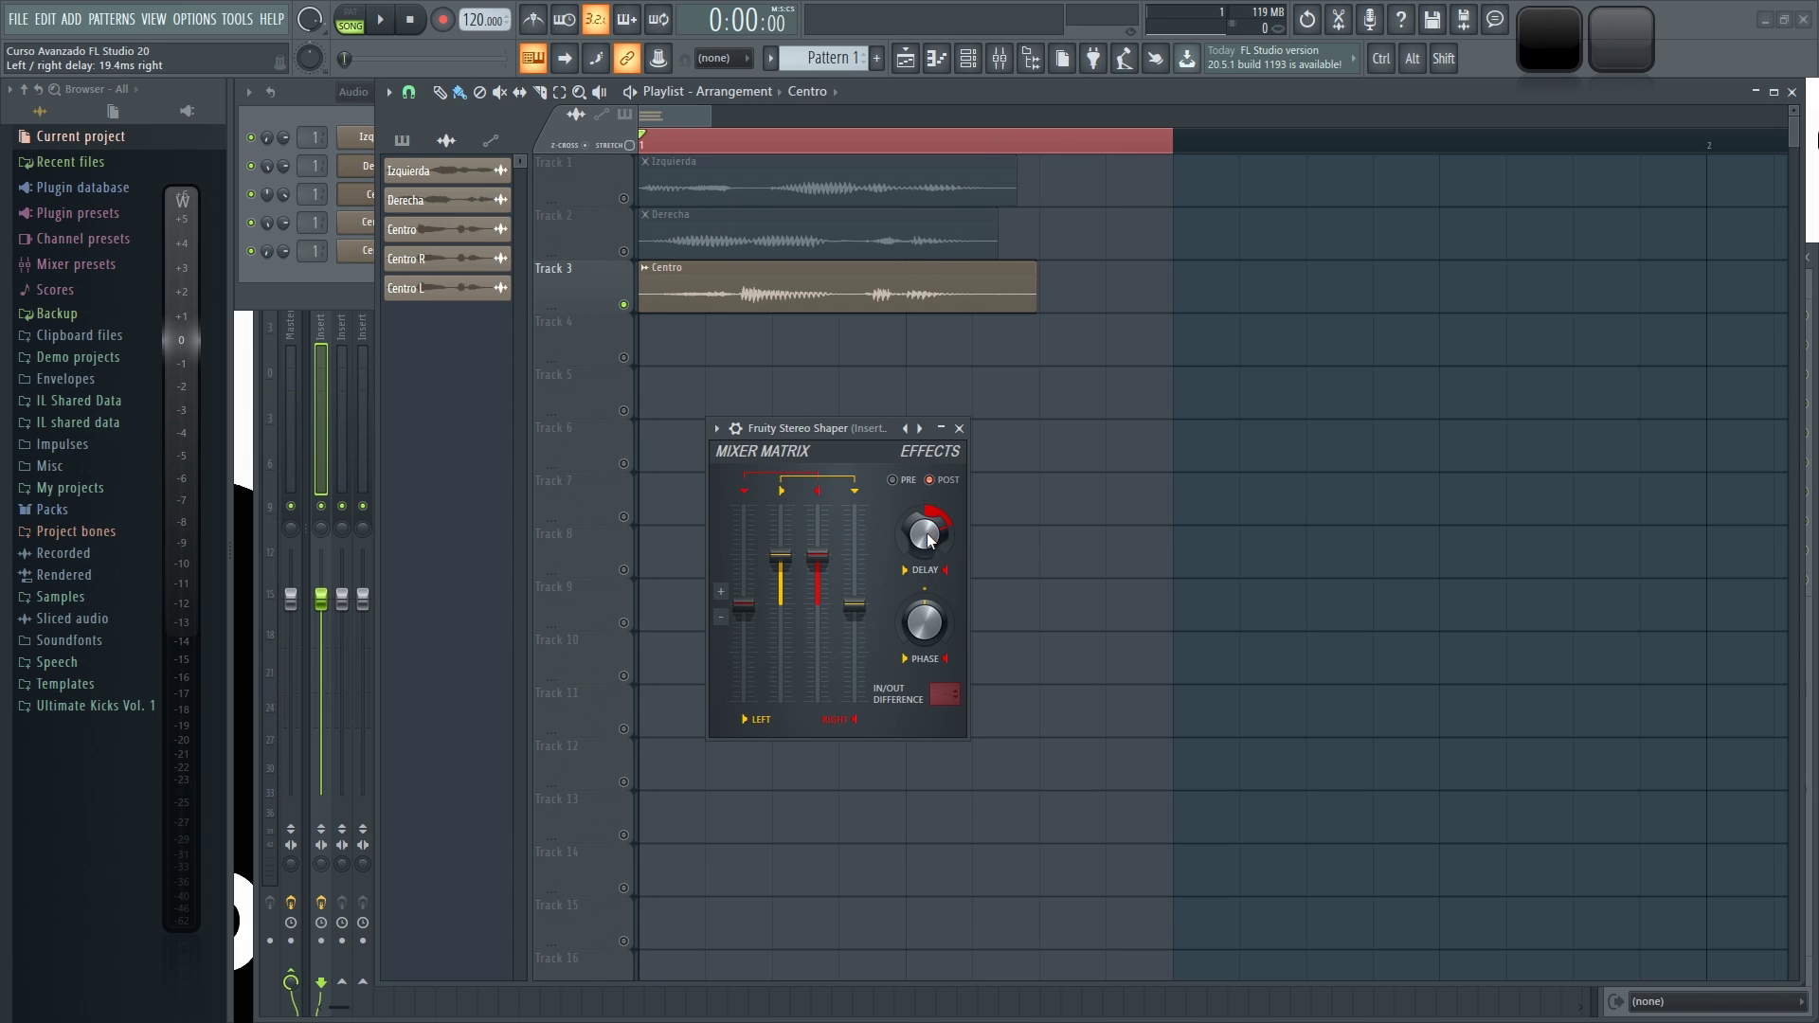
{"action": "key", "text": "space"}
{"action": "mouse_move", "coordinate": [926, 533]}
{"action": "left_mouse_down"}
{"action": "mouse_move", "coordinate": [927, 516]}
{"action": "mouse_move", "coordinate": [933, 538]}
{"action": "left_mouse_up"}
{"action": "key", "text": "space"}
{"action": "key", "text": "space"}
{"action": "key", "text": "space"}
- Compare the pre and post effects positions on Centro with the right-to-left crossfeed raised and the left-to-right crossfeed inverted
{"action": "left_click_drag", "start_coordinate": [745, 607], "coordinate": [745, 582]}
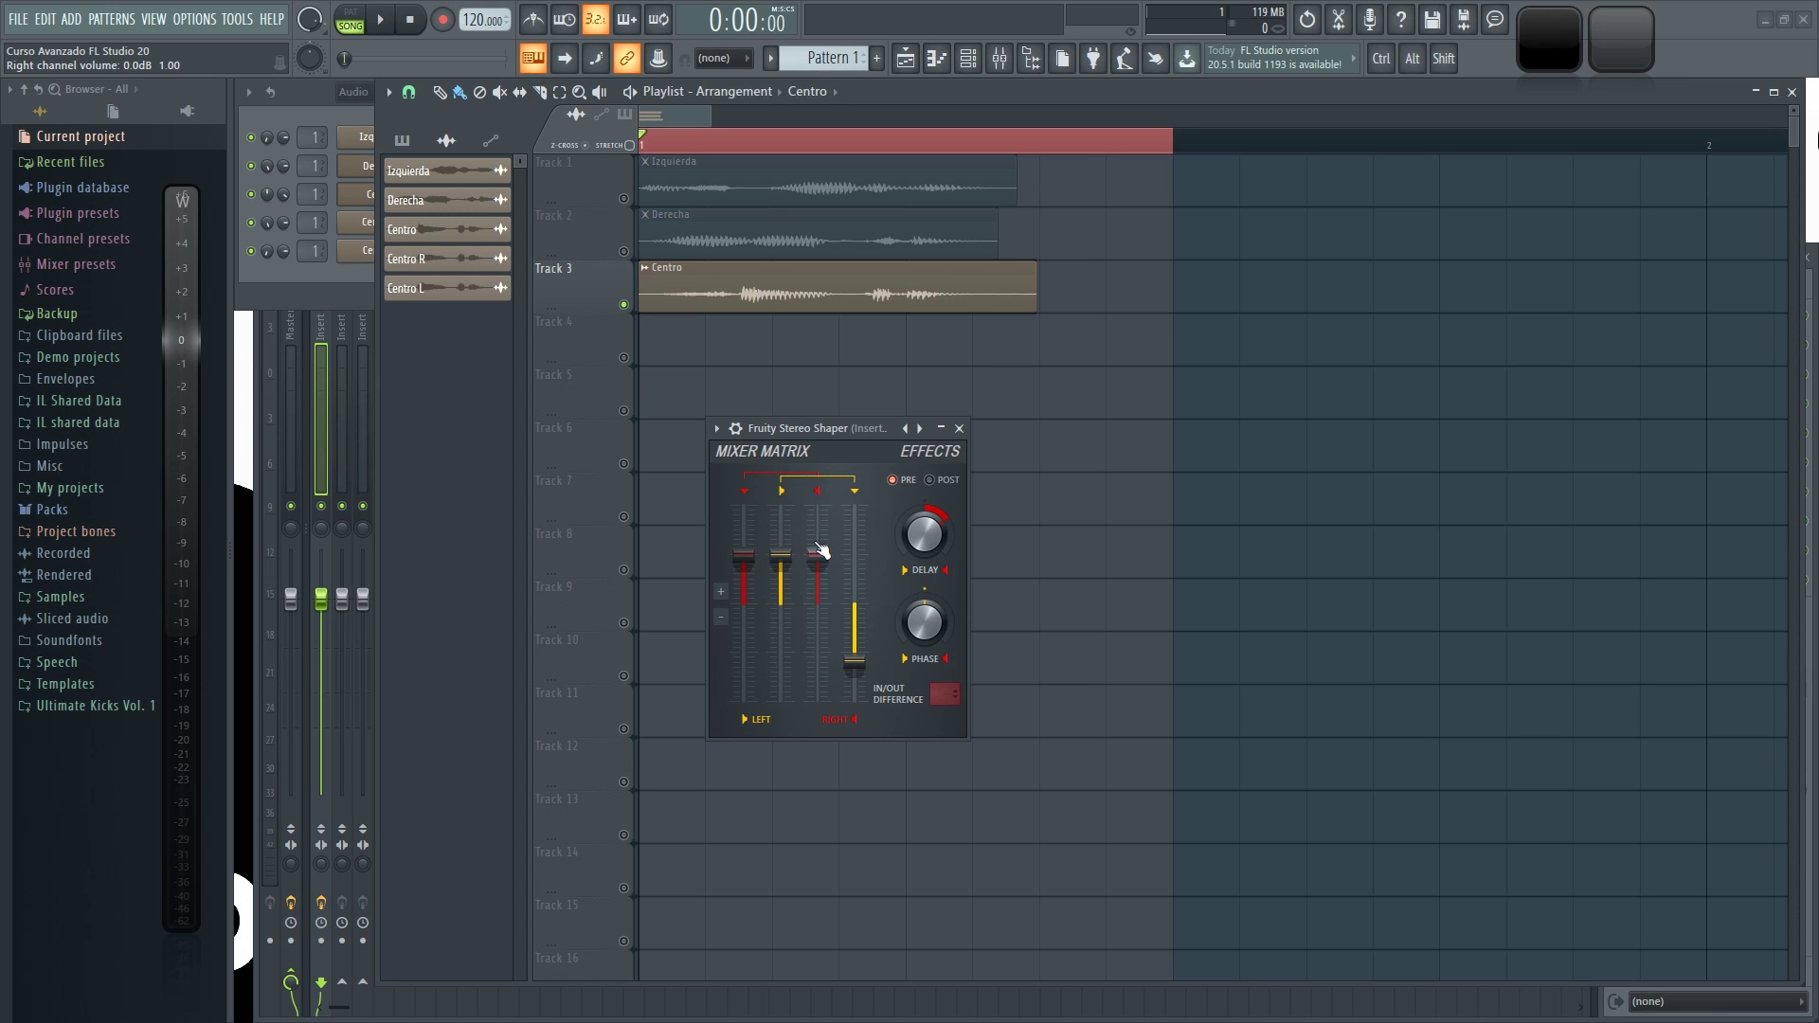
{"action": "key", "text": "space"}
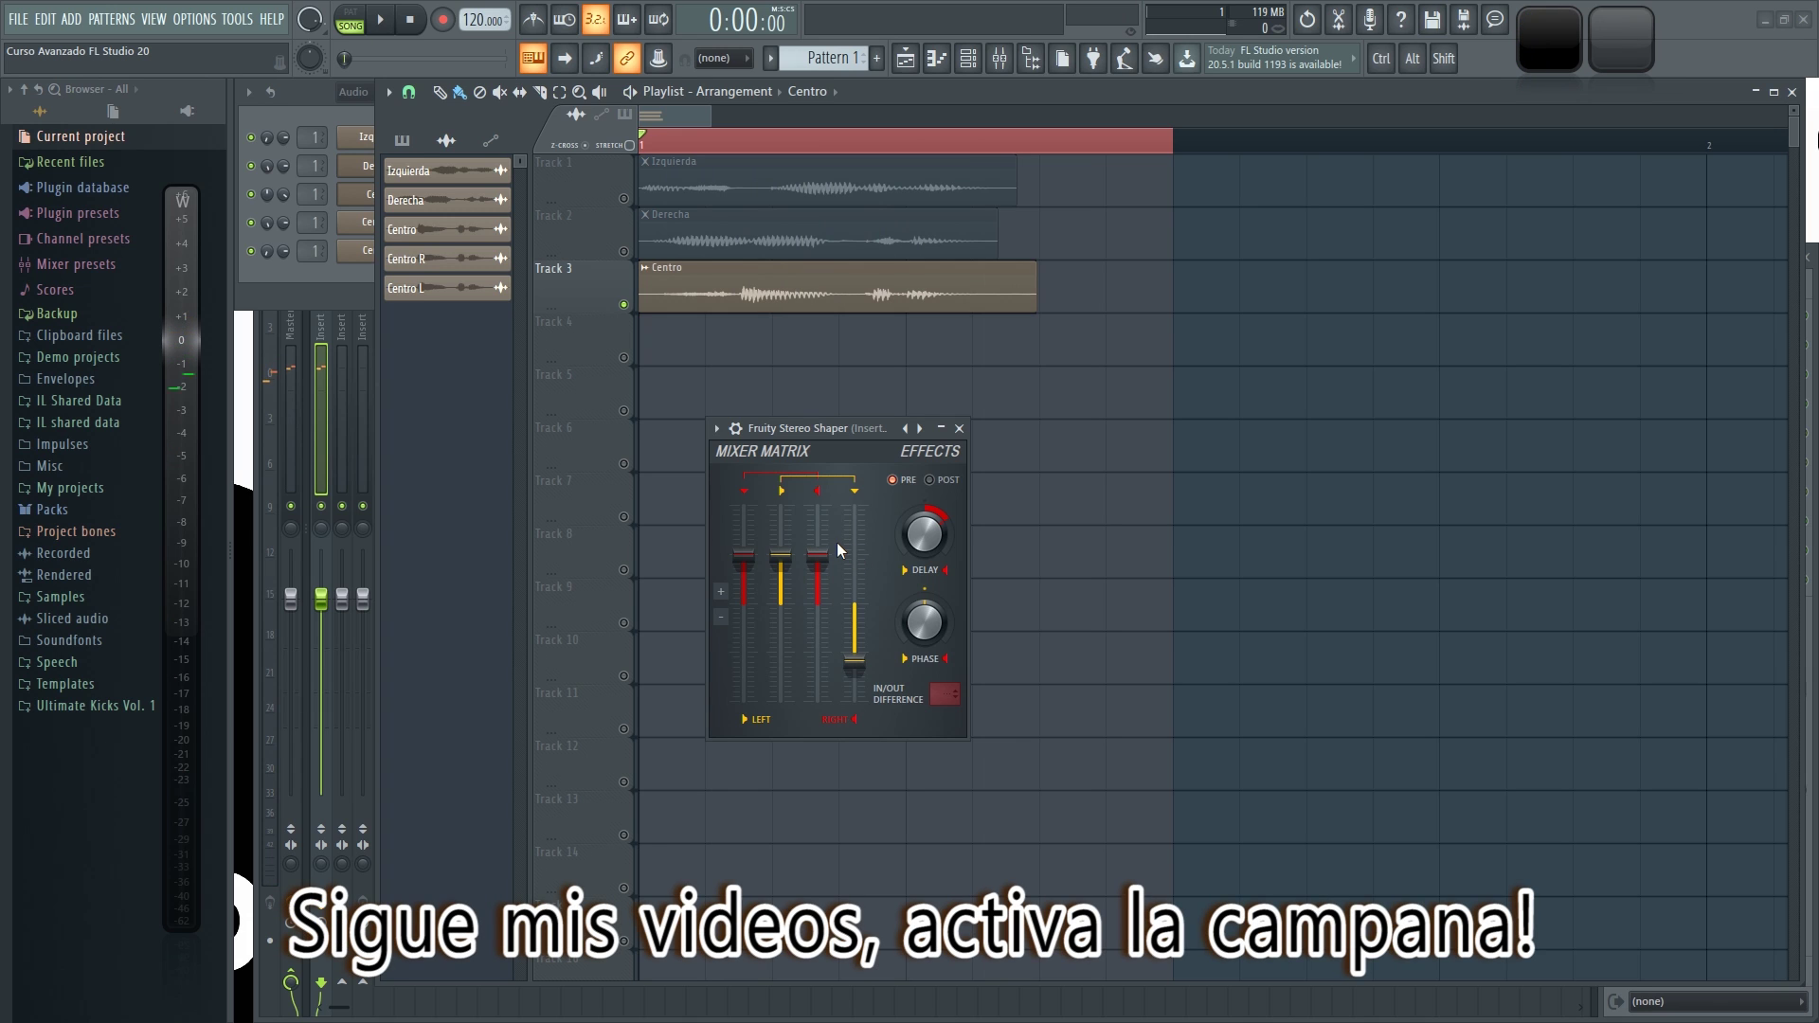
{"action": "key", "text": "space"}
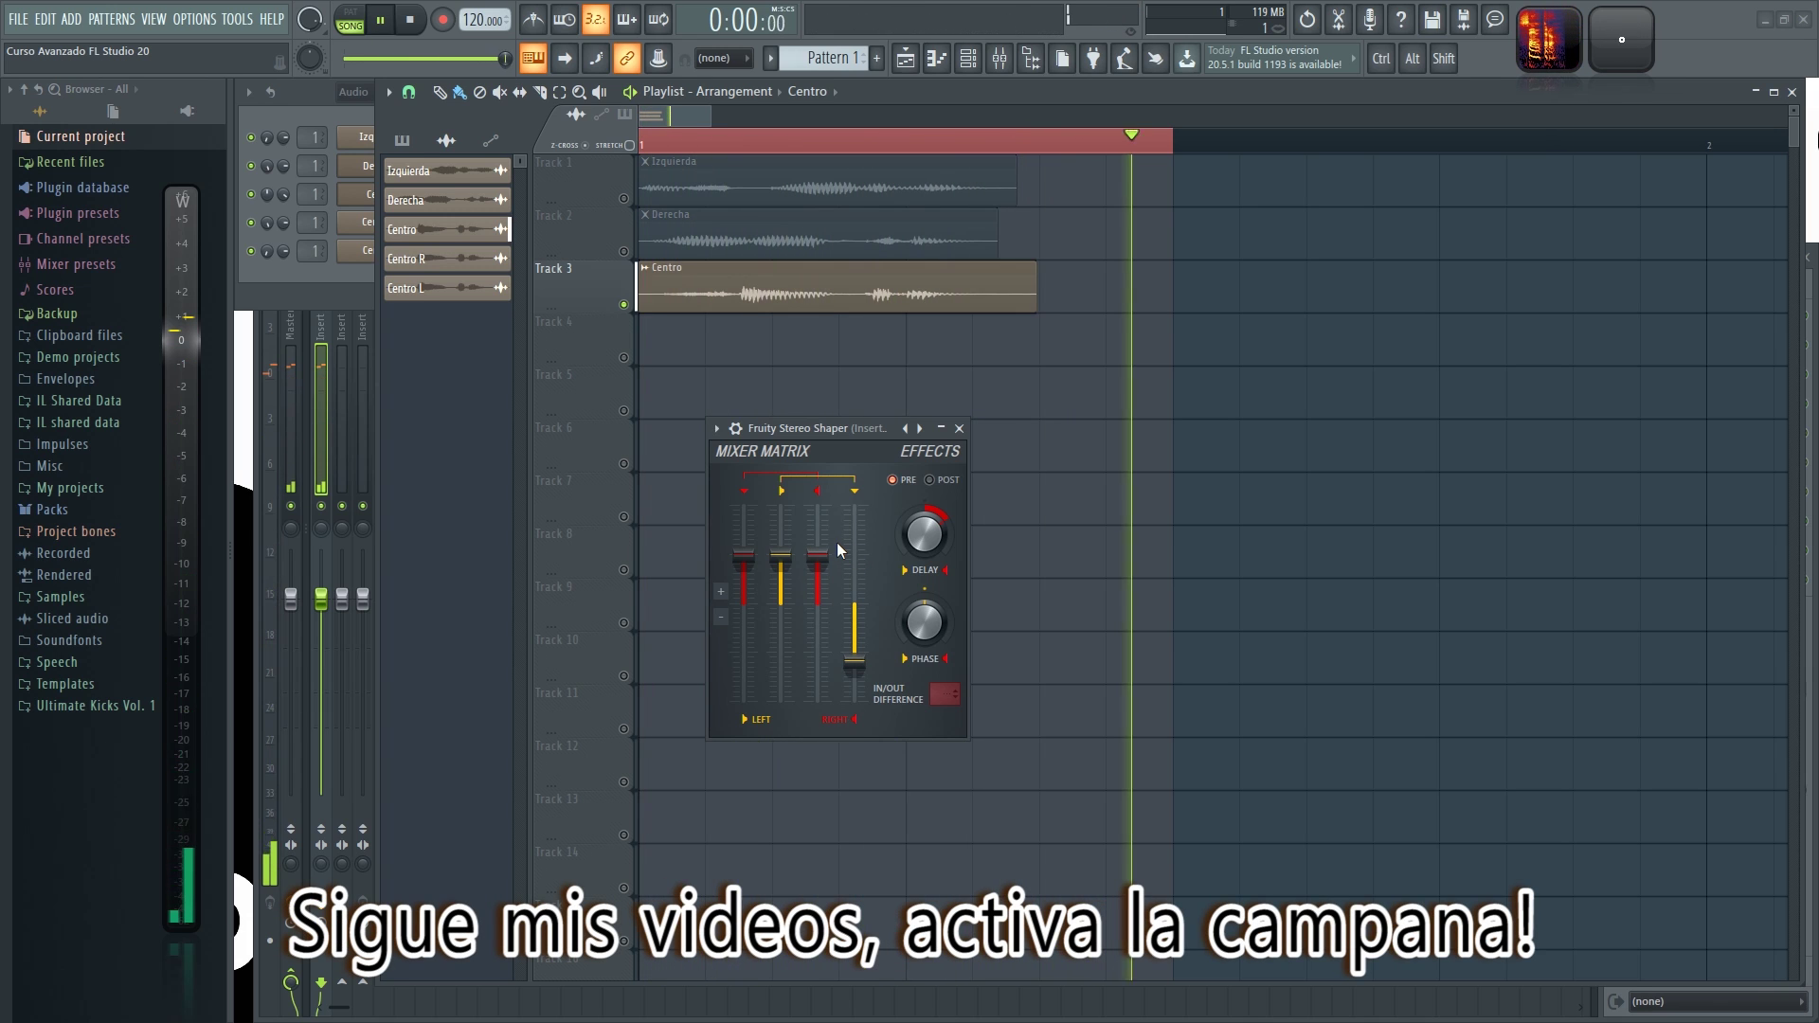
{"action": "left_click", "coordinate": [931, 481]}
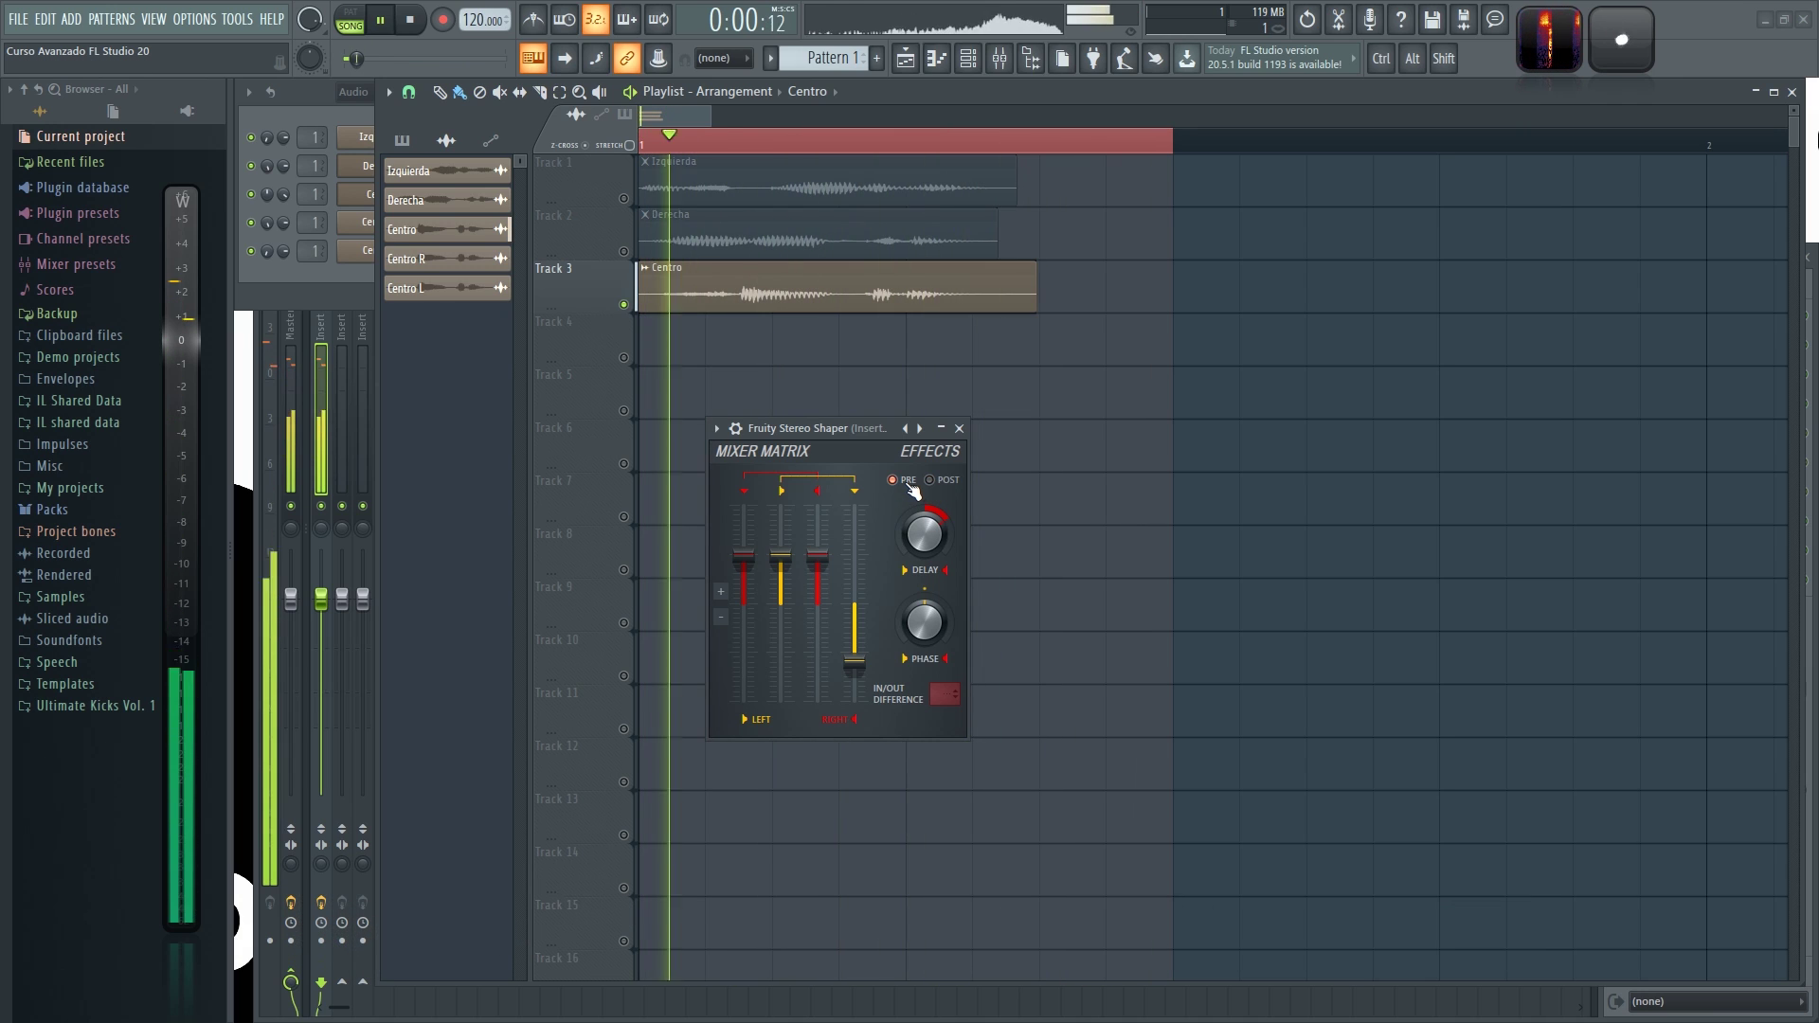
{"action": "left_click", "coordinate": [909, 483]}
{"action": "key", "text": "space"}
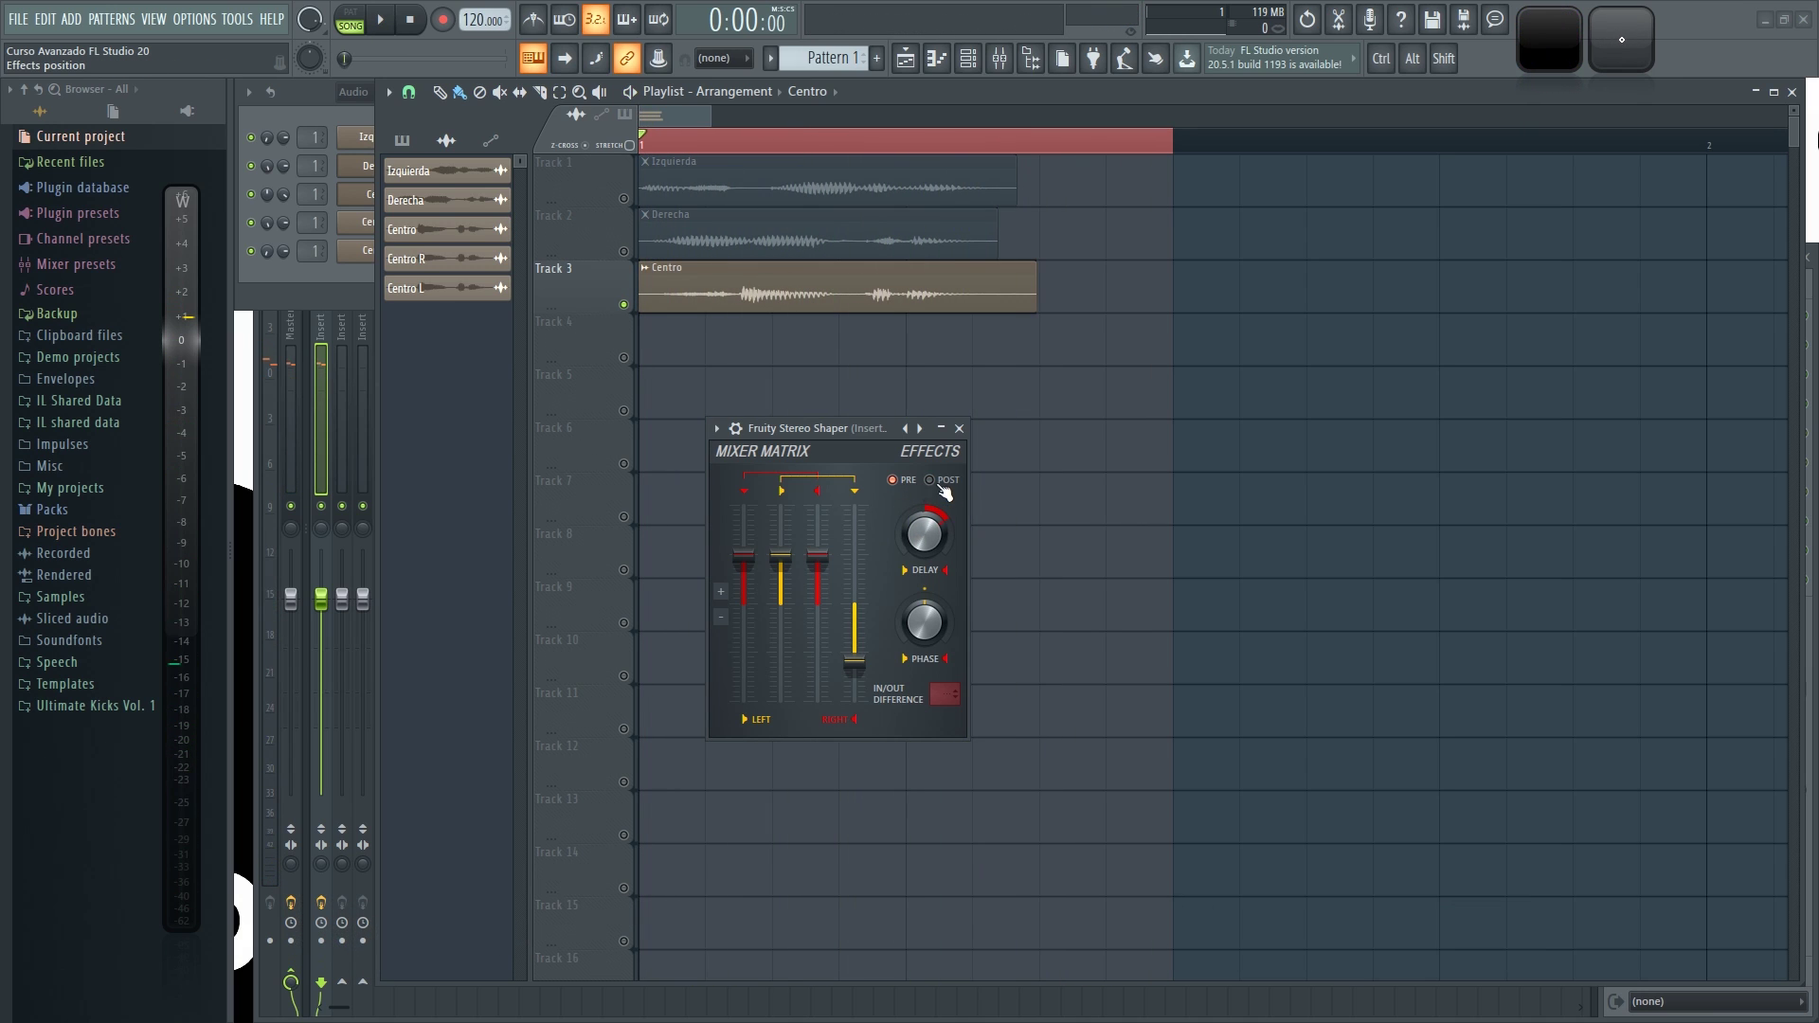
- Return both crossfeed levels to zero and set the effects position to post
{"action": "left_click_drag", "start_coordinate": [862, 650], "coordinate": [855, 605]}
{"action": "left_click_drag", "start_coordinate": [744, 557], "coordinate": [744, 604]}
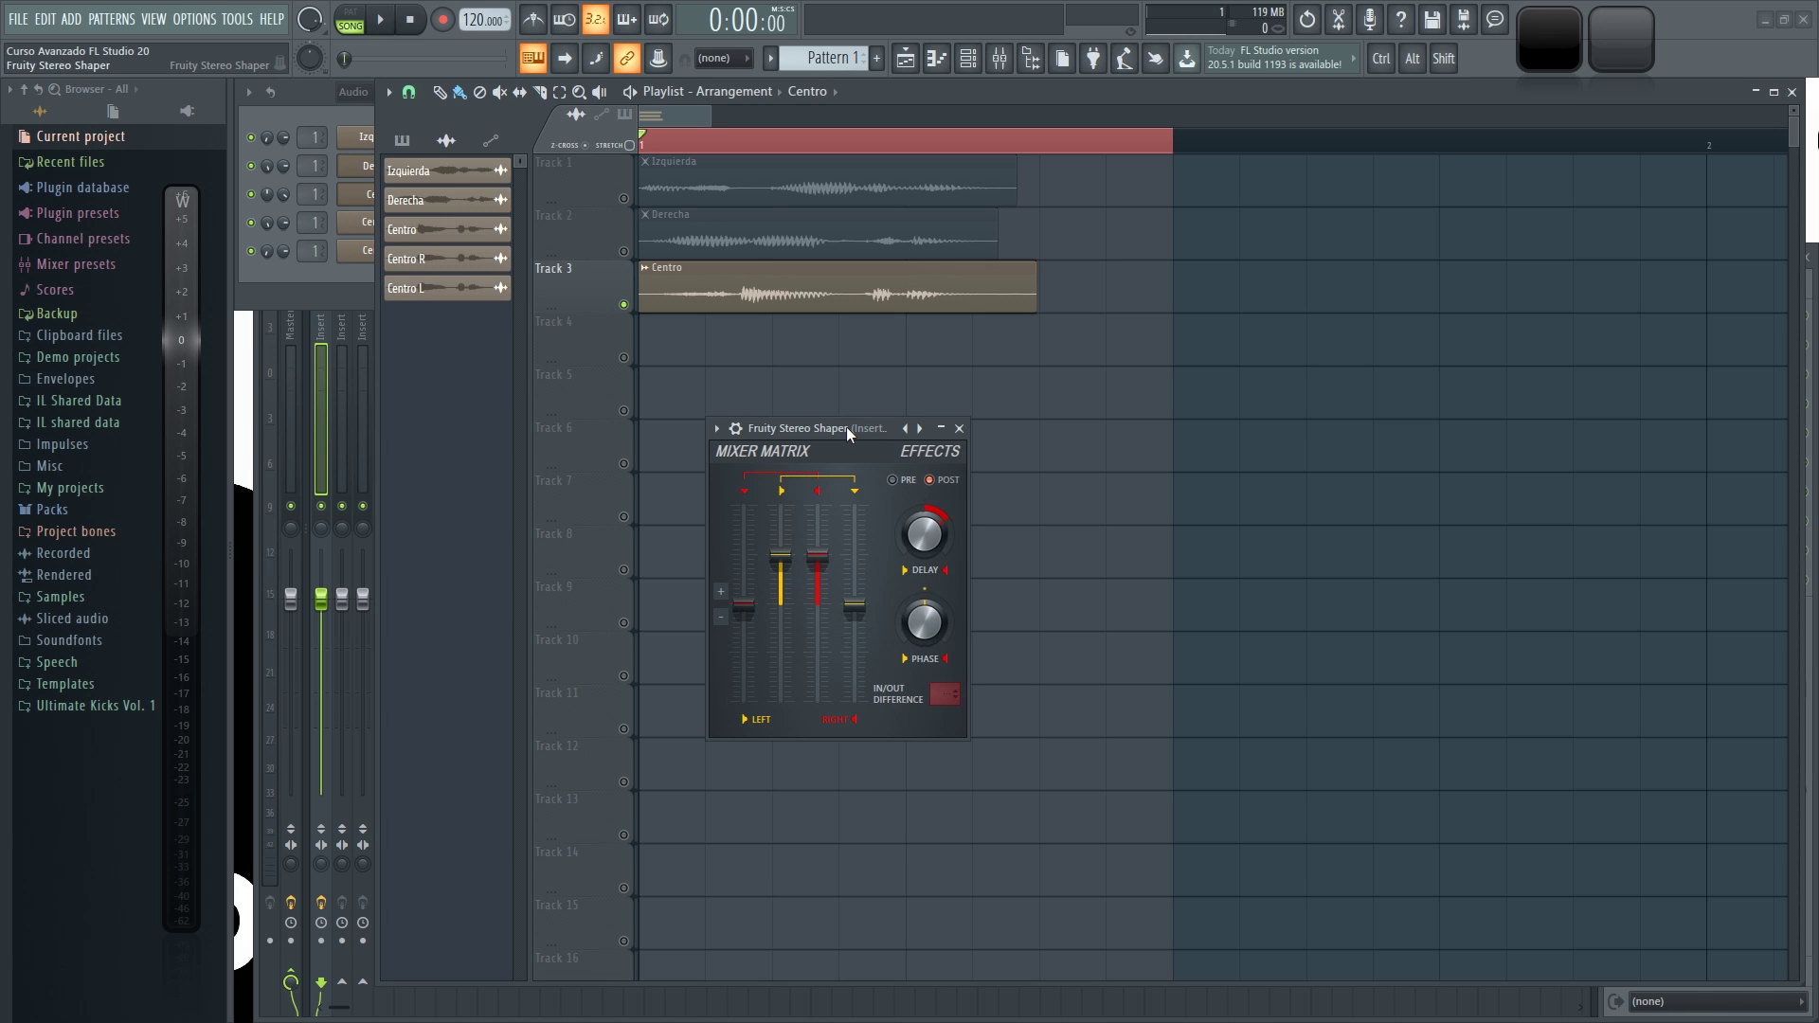
{"action": "left_click_drag", "start_coordinate": [845, 426], "coordinate": [816, 416]}
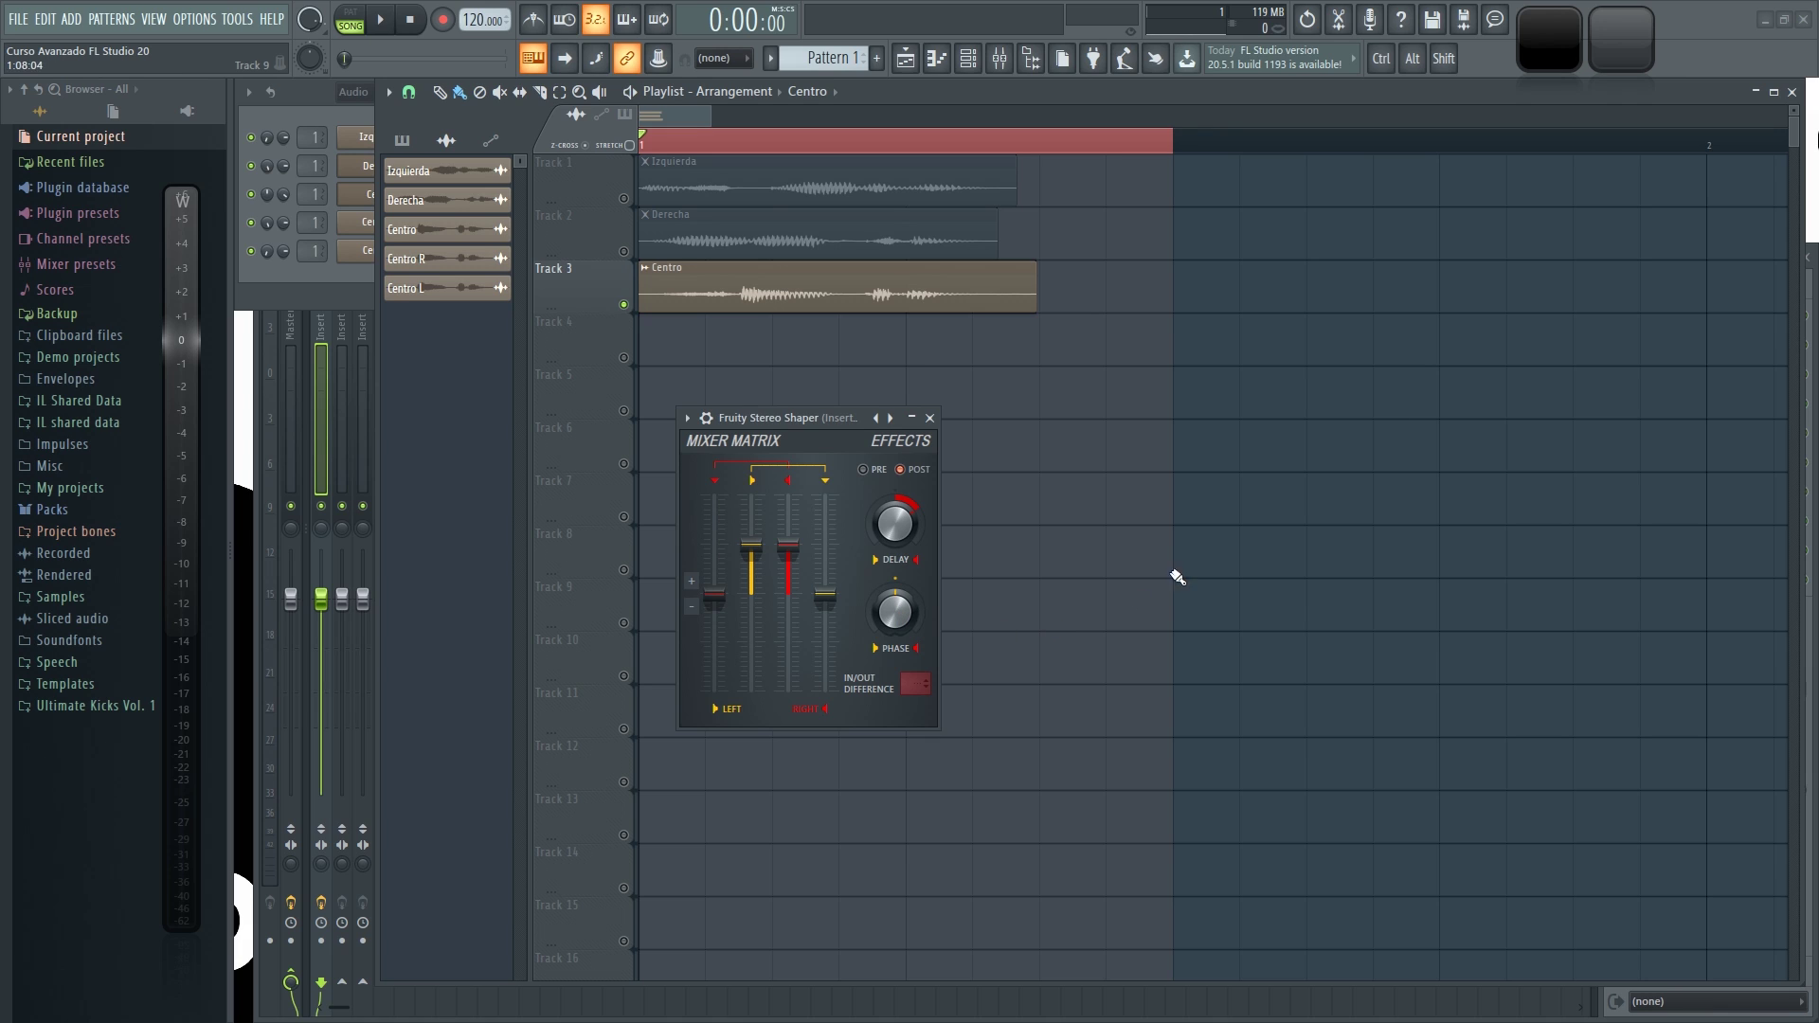
- Enlarge both Wave Candy displays and replay Centro, moving the Fruity Stereo Shaper window clear of them
{"action": "key", "text": "space"}
{"action": "left_click", "coordinate": [1550, 57]}
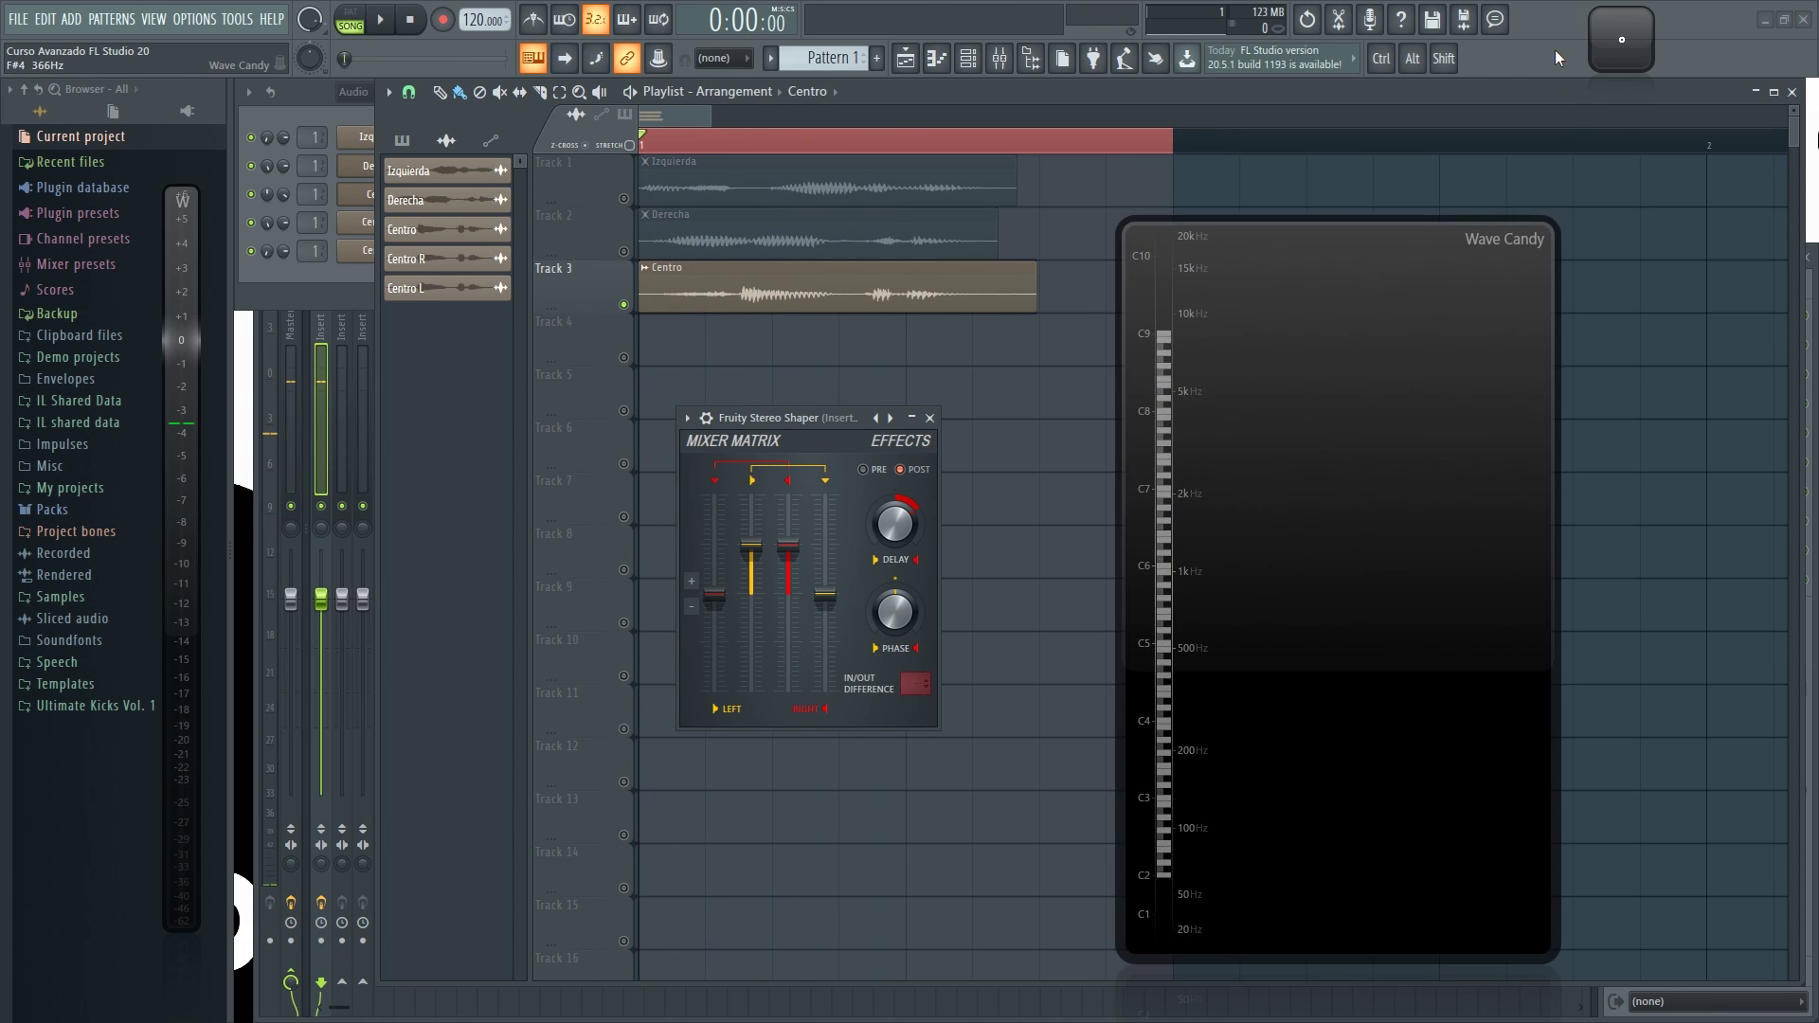
{"action": "left_click", "coordinate": [1624, 38]}
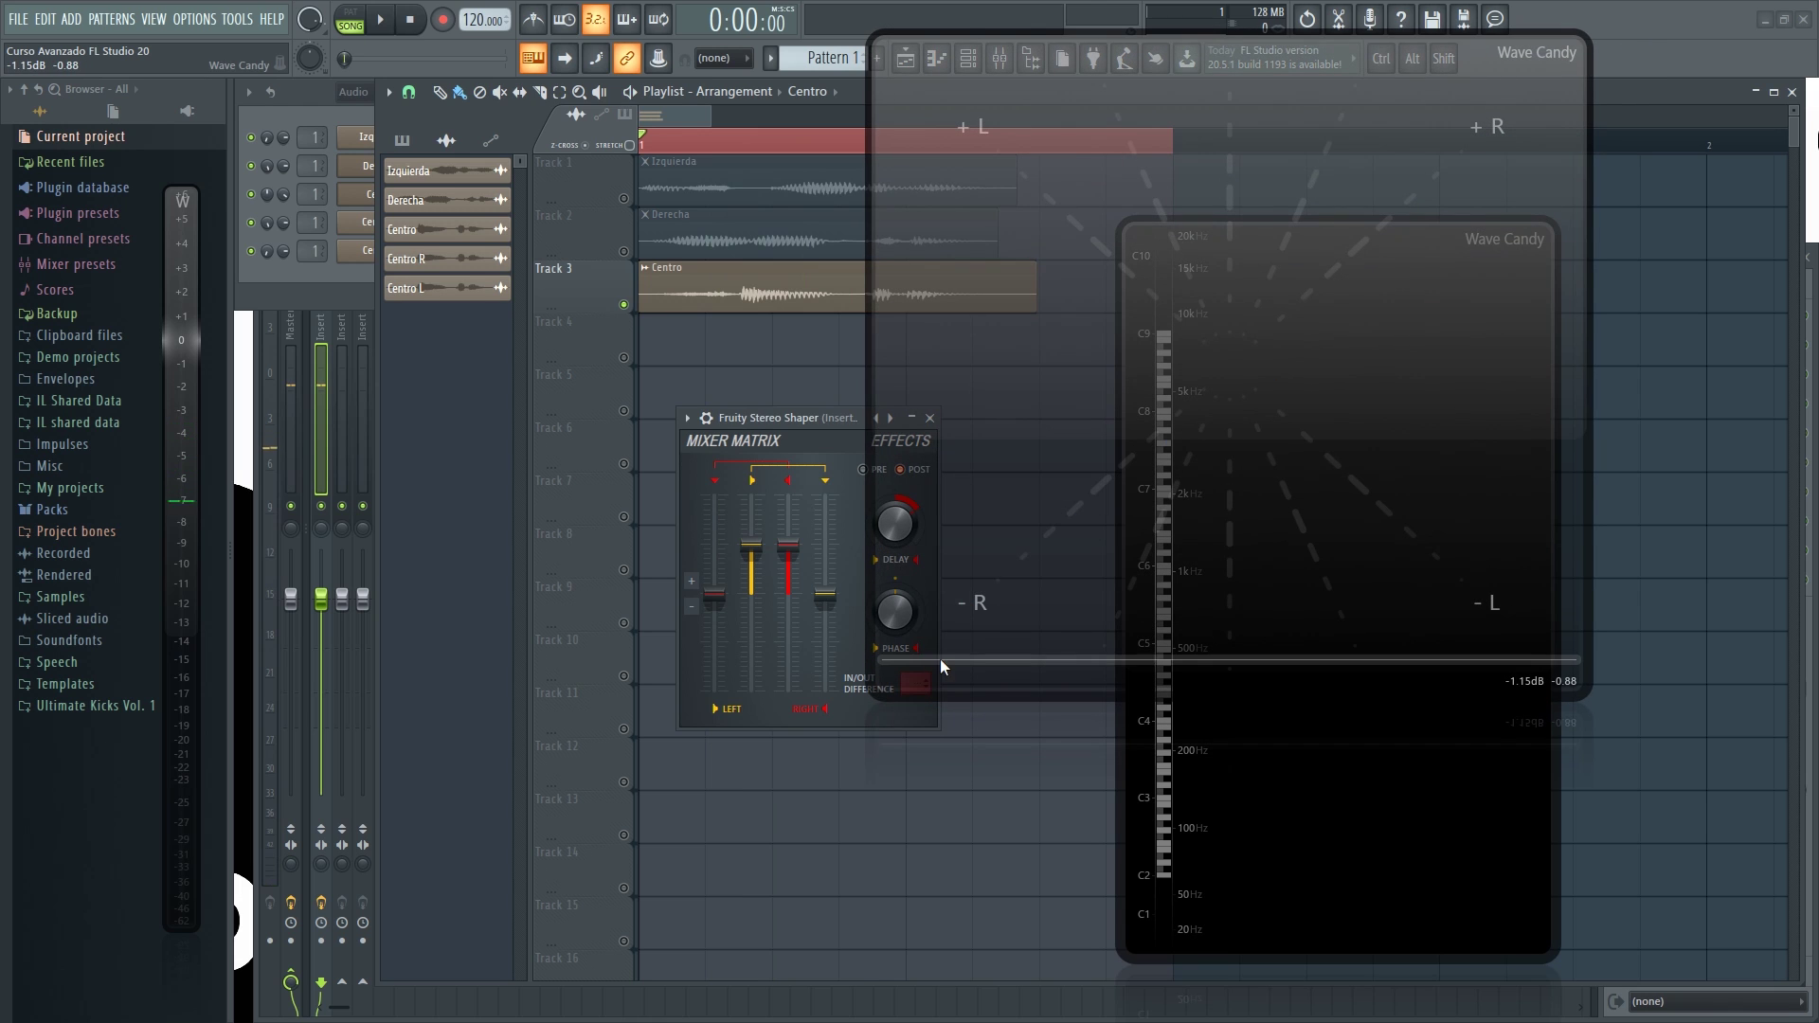
{"action": "key", "text": "space"}
{"action": "left_click_drag", "start_coordinate": [794, 417], "coordinate": [703, 397]}
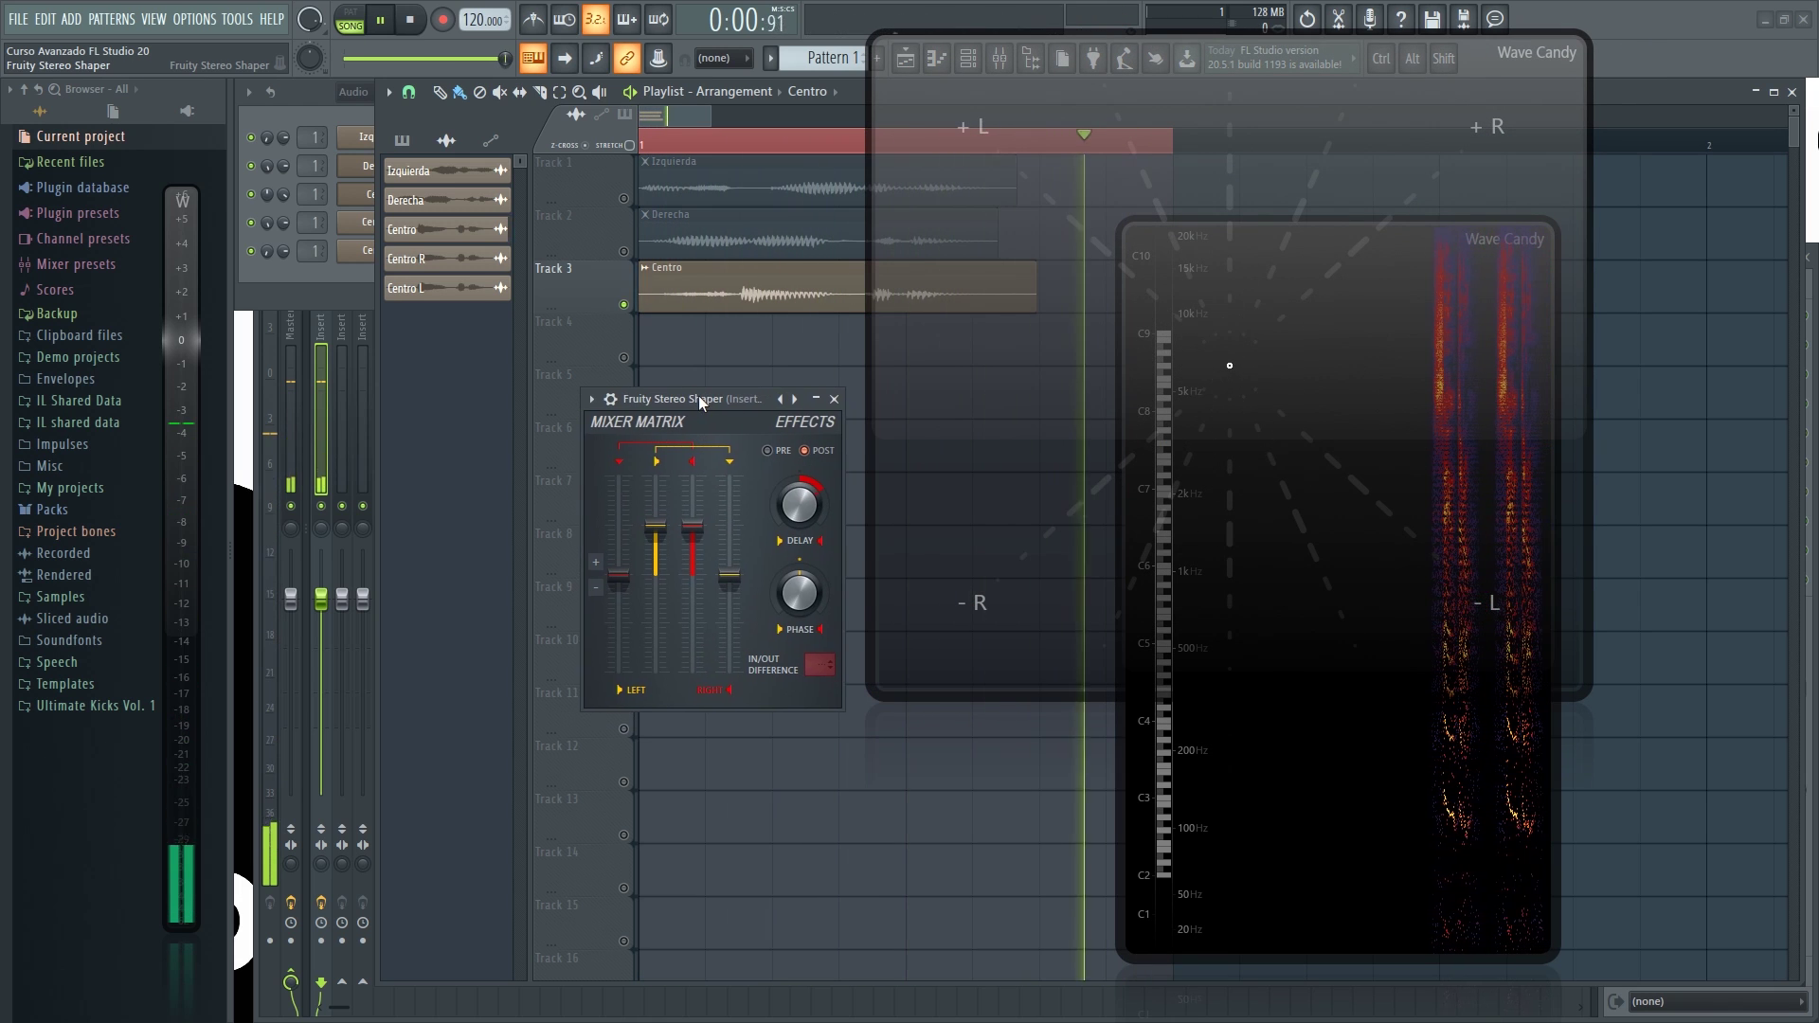
- Try a left/right dephasing of about 84% right on the playing Centro track, then return it to zero
{"action": "left_click_drag", "start_coordinate": [803, 591], "coordinate": [803, 564]}
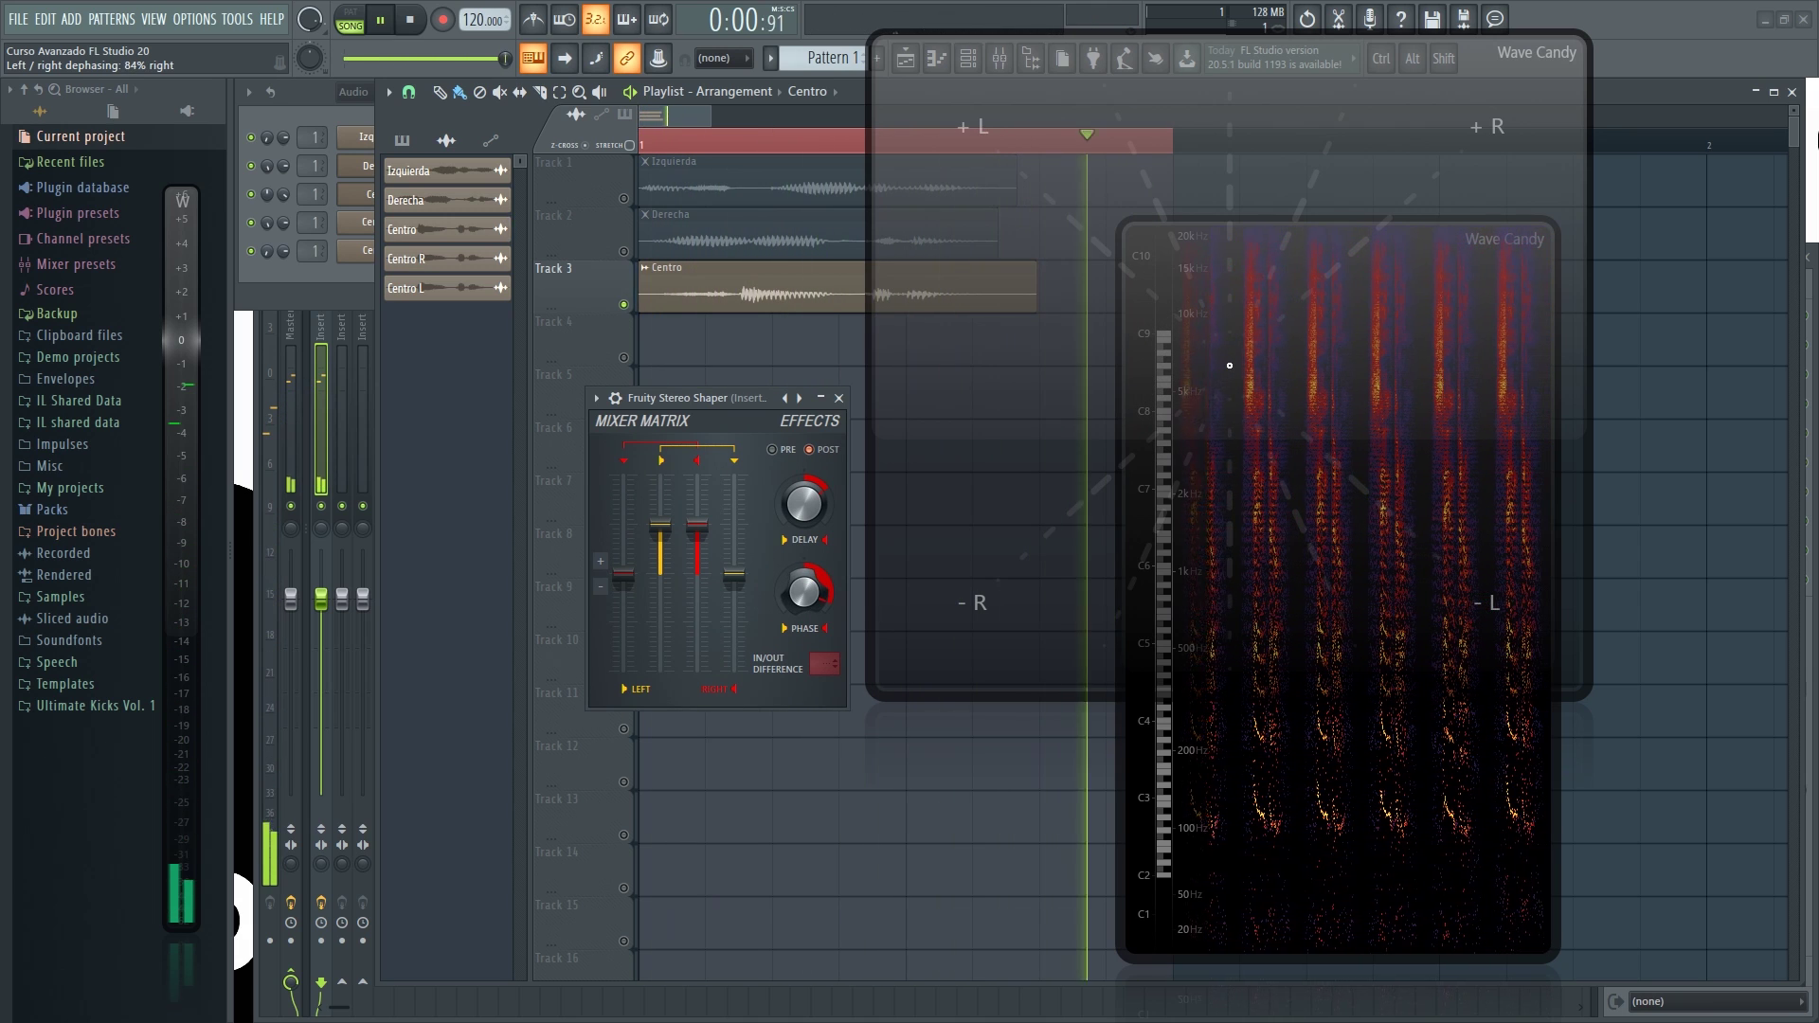
{"action": "key", "text": "space"}
{"action": "key", "text": "ctrl+z"}
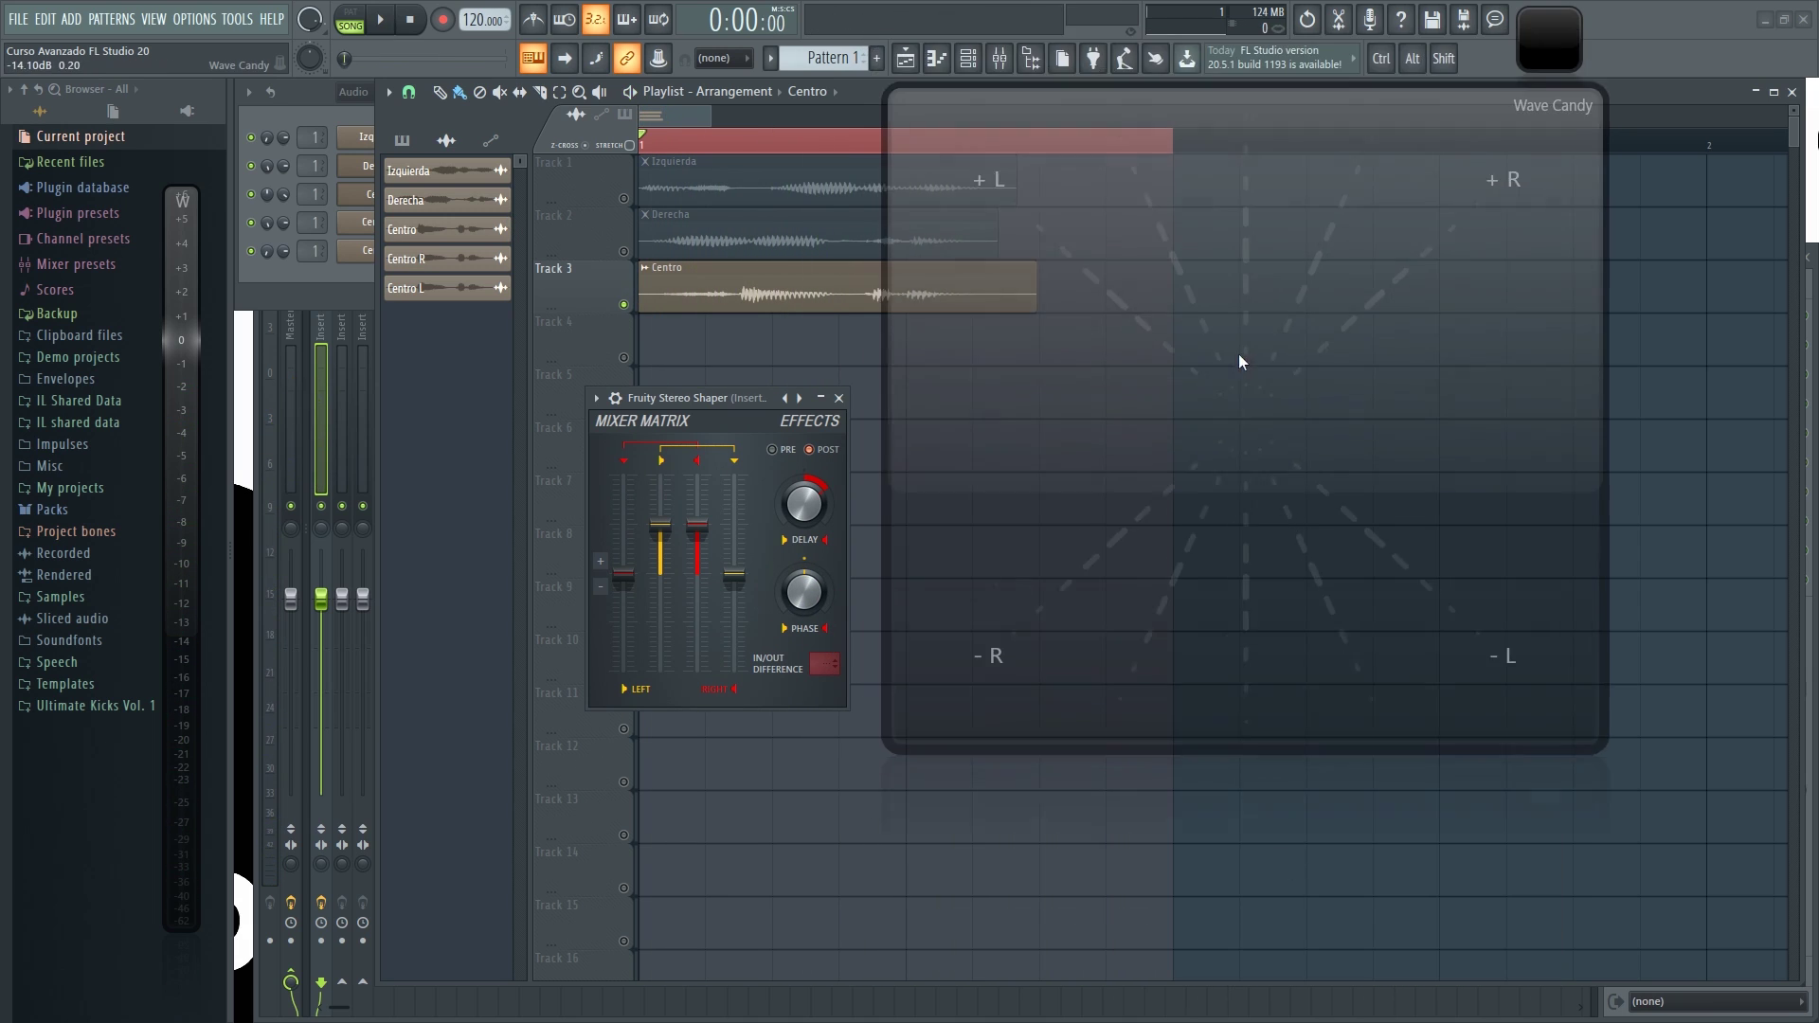
- Reset the left/right delay to zero and replay Centro with the Wave Candy vectorscope enlarged
{"action": "key", "text": "space"}
{"action": "key", "text": "space"}
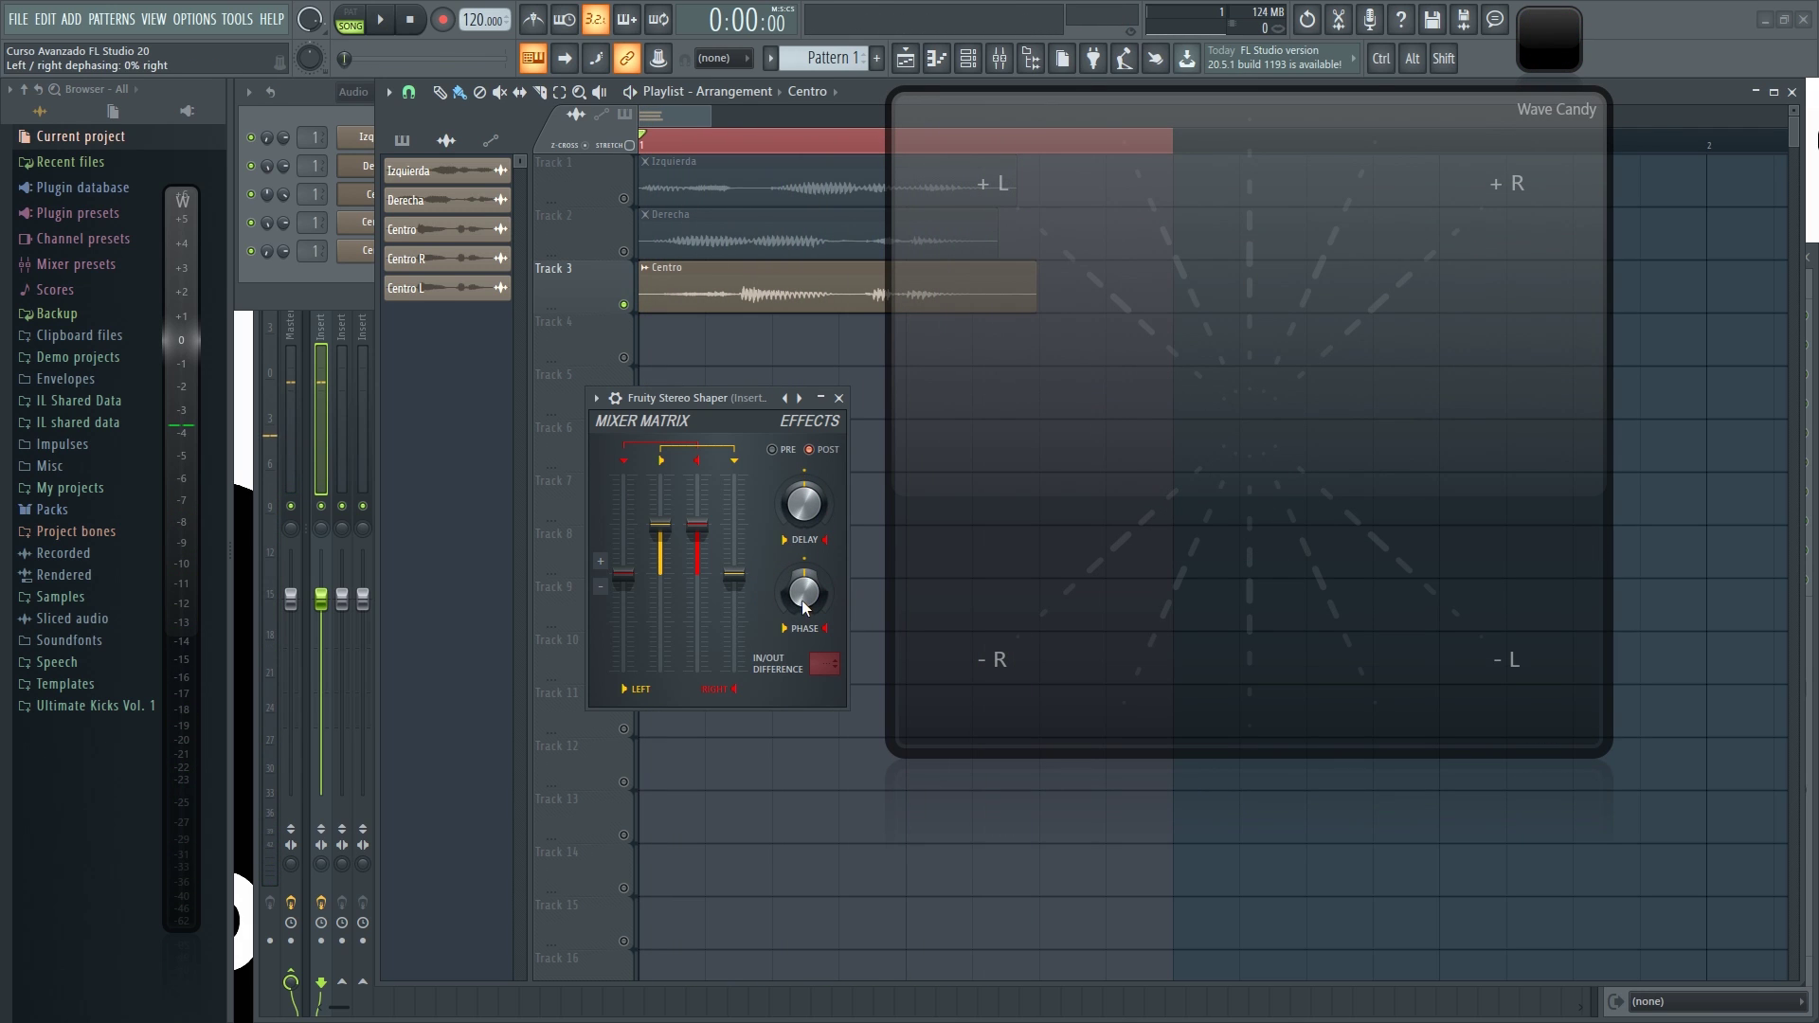
{"action": "key", "text": "space"}
{"action": "key", "text": "space"}
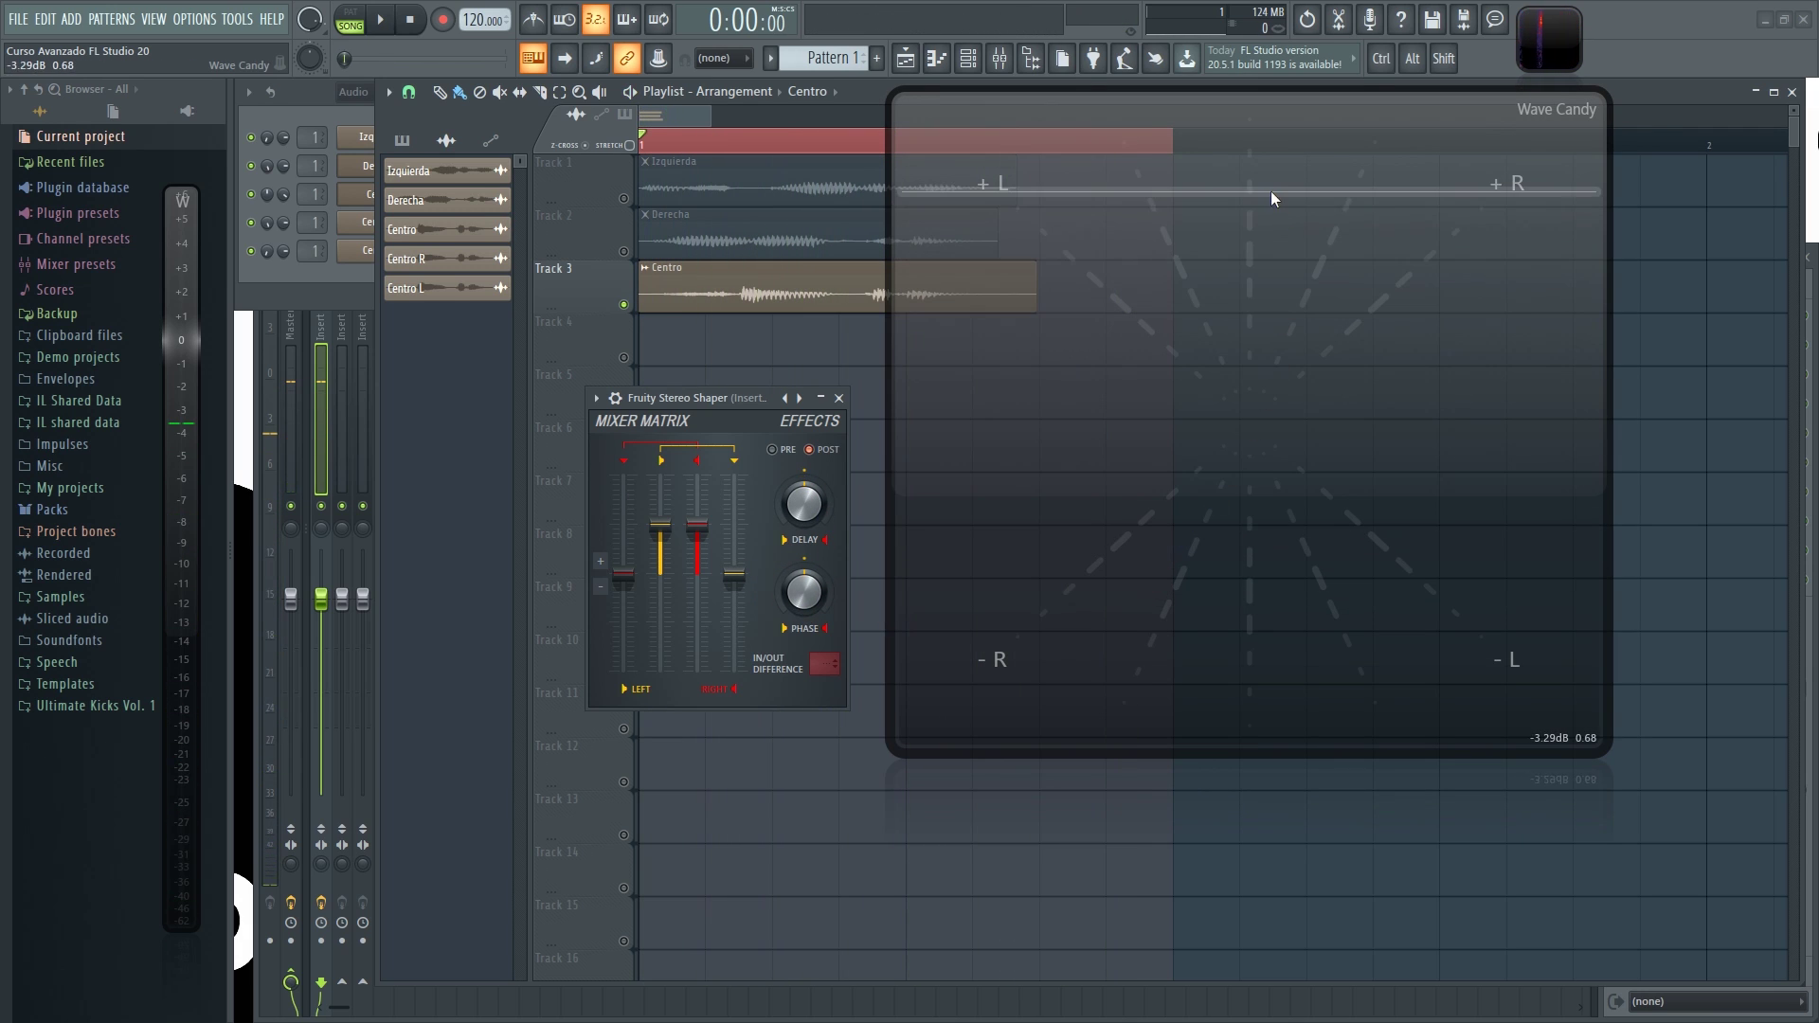
{"action": "key", "text": "space"}
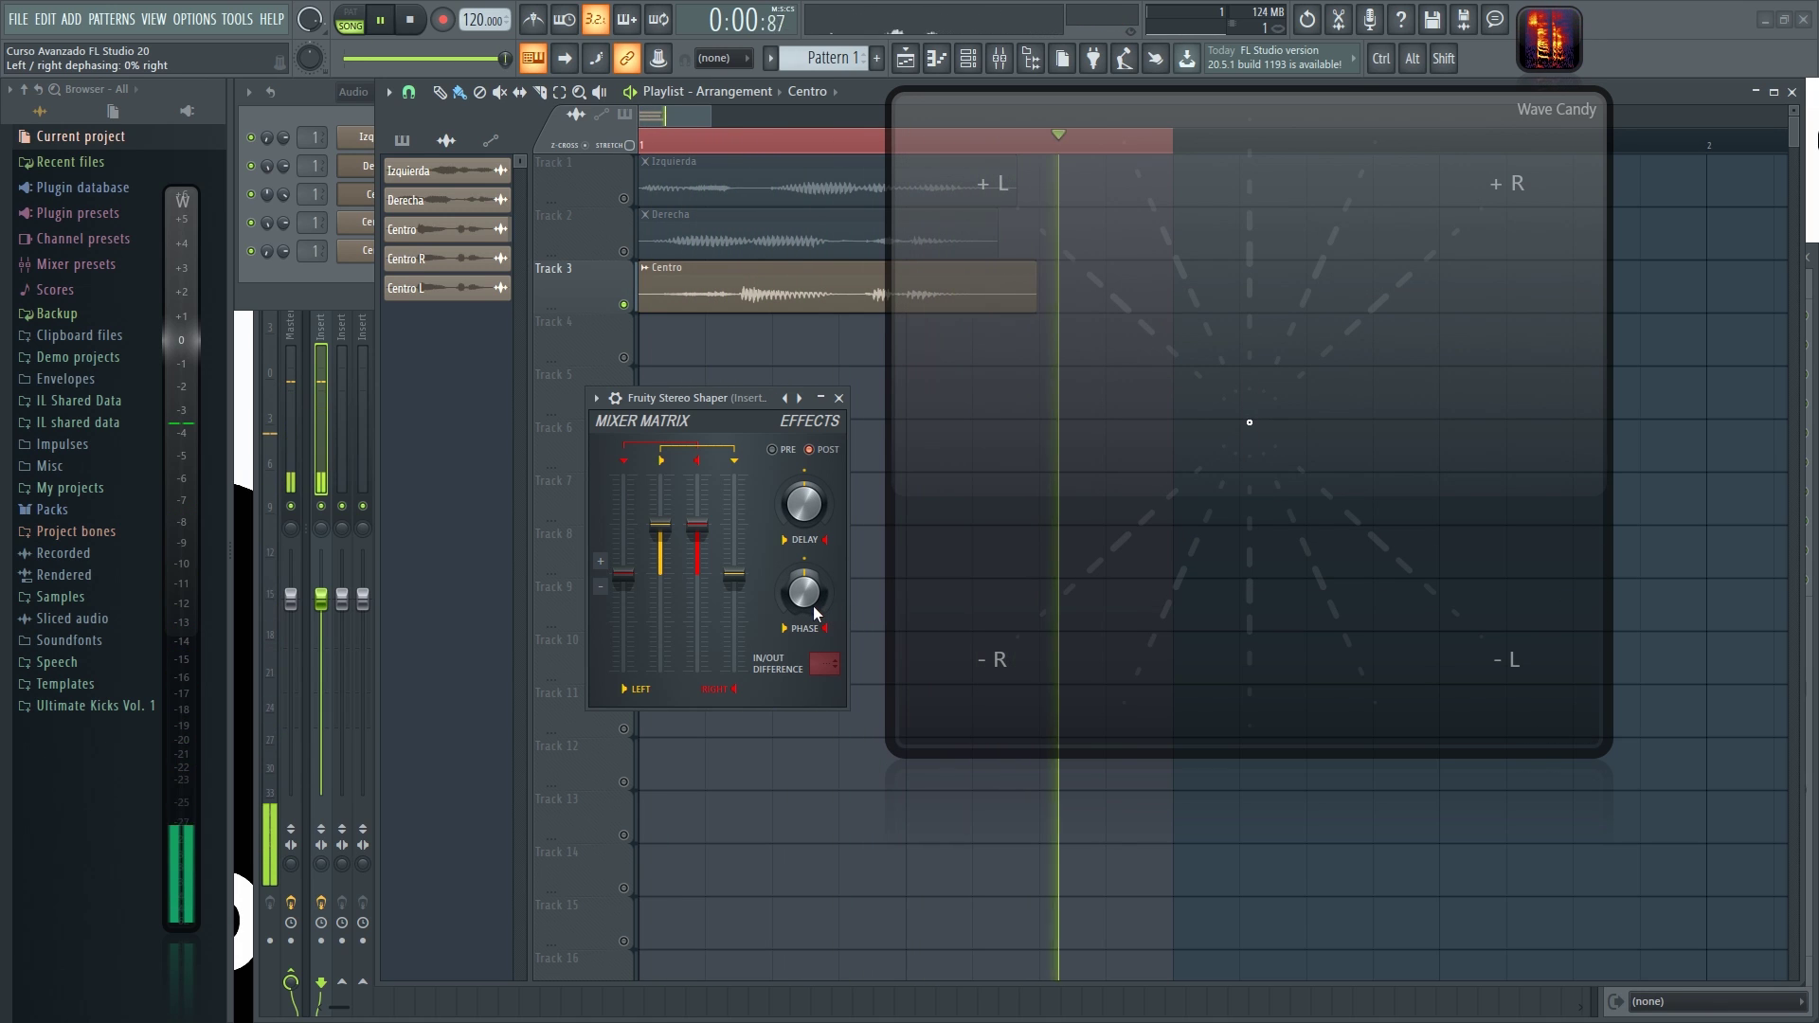
- Try different amounts of left/right dephasing toward the right while replaying Centro on the vectorscope
{"action": "left_click_drag", "start_coordinate": [815, 613], "coordinate": [815, 568]}
{"action": "key", "text": "space"}
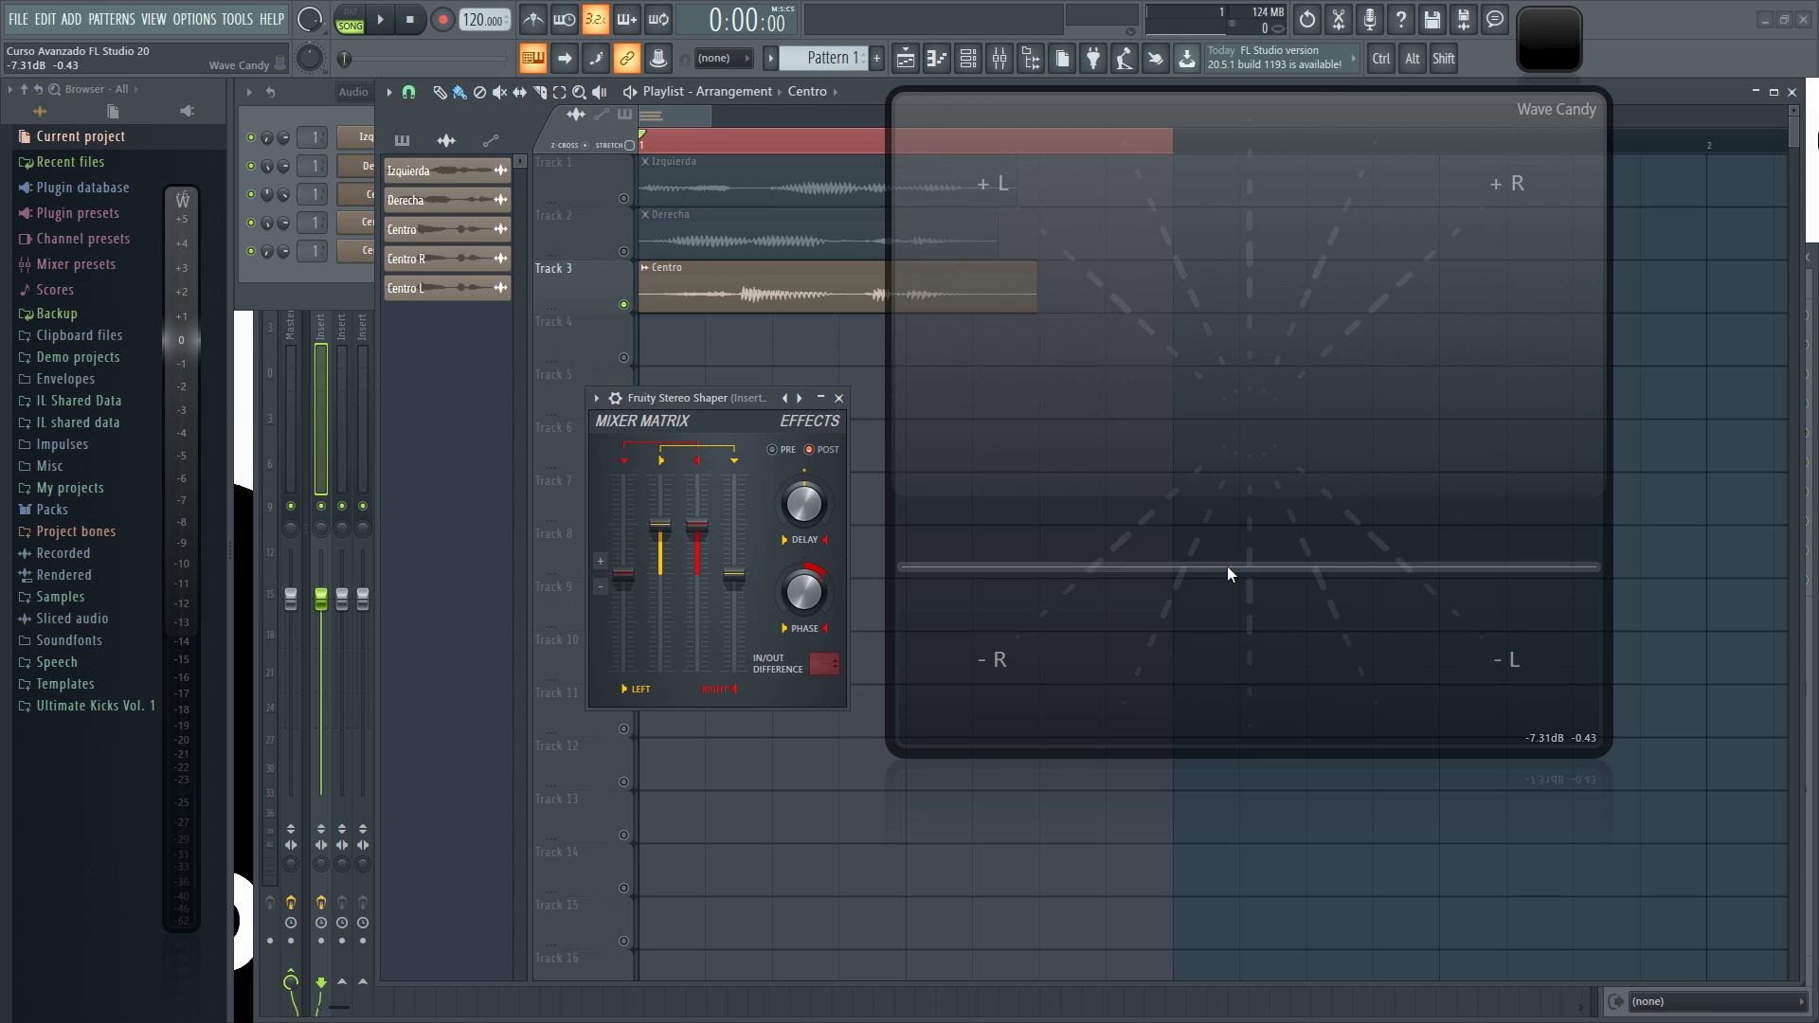
{"action": "left_click_drag", "start_coordinate": [815, 613], "coordinate": [815, 578]}
{"action": "key", "text": "space"}
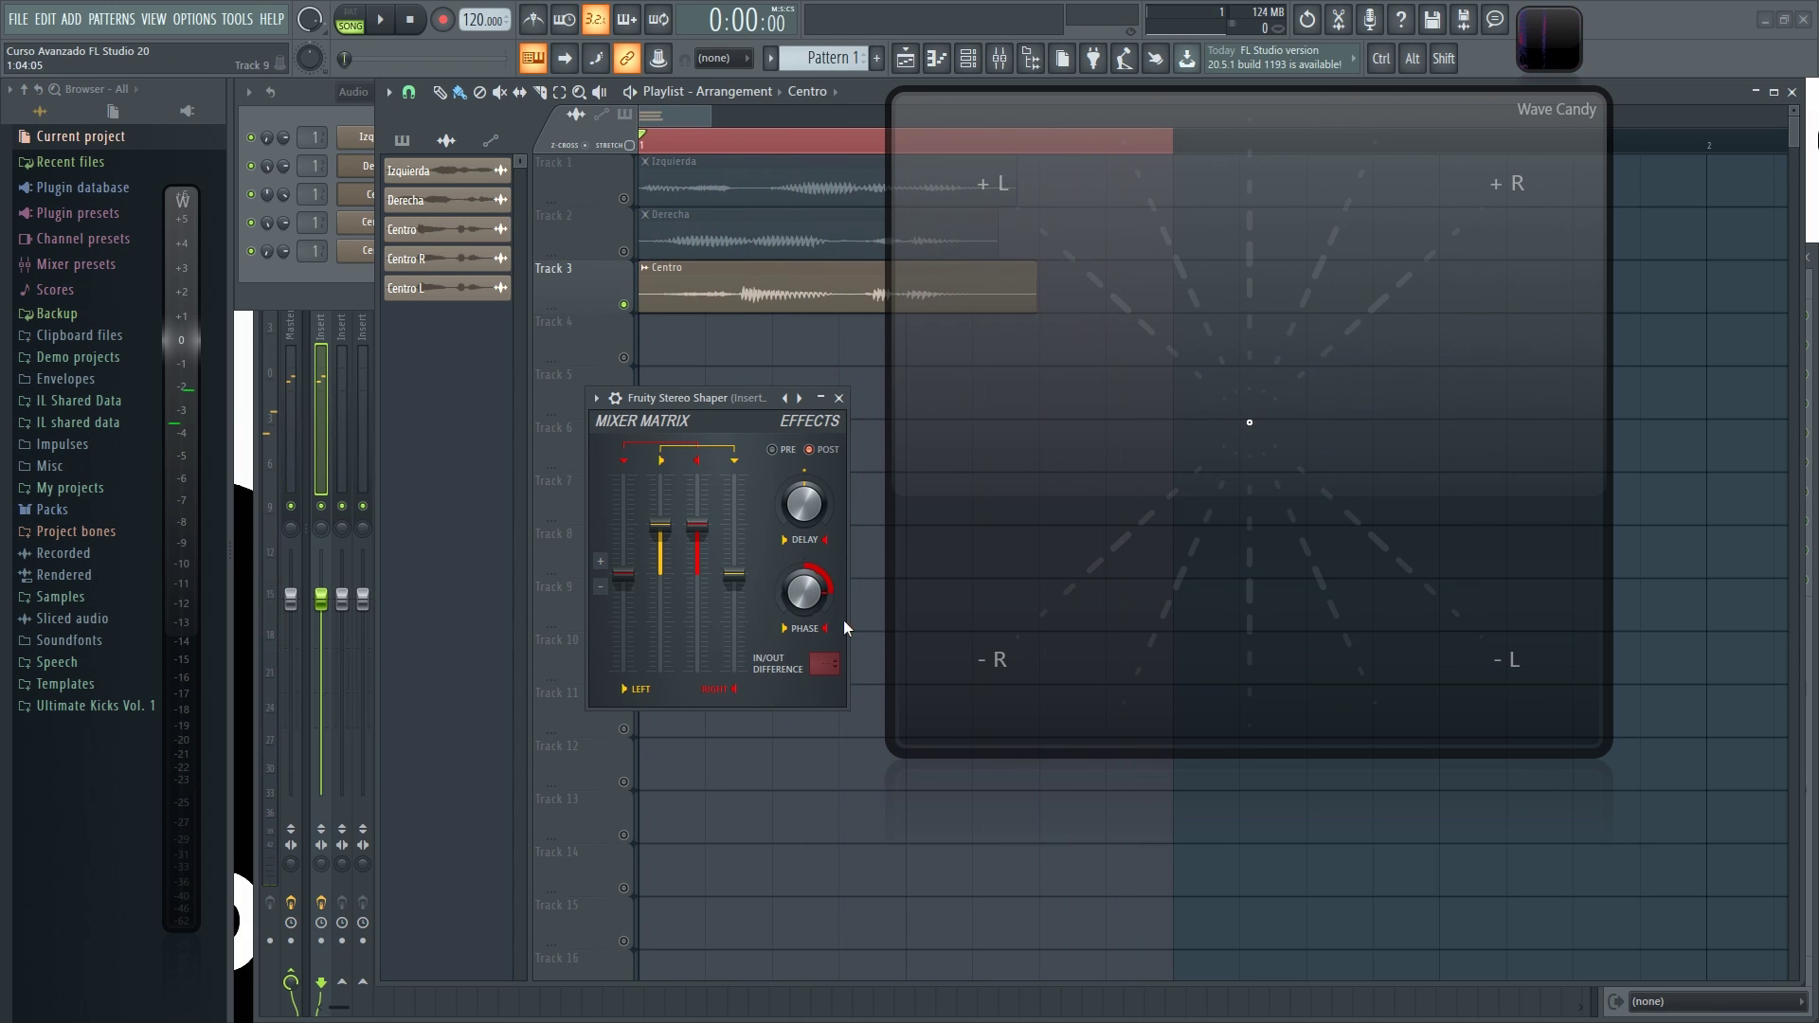
- Sweep the left/right dephasing to about 42% left while replaying Centro, then reset it to zero
{"action": "left_click_drag", "start_coordinate": [813, 607], "coordinate": [813, 654]}
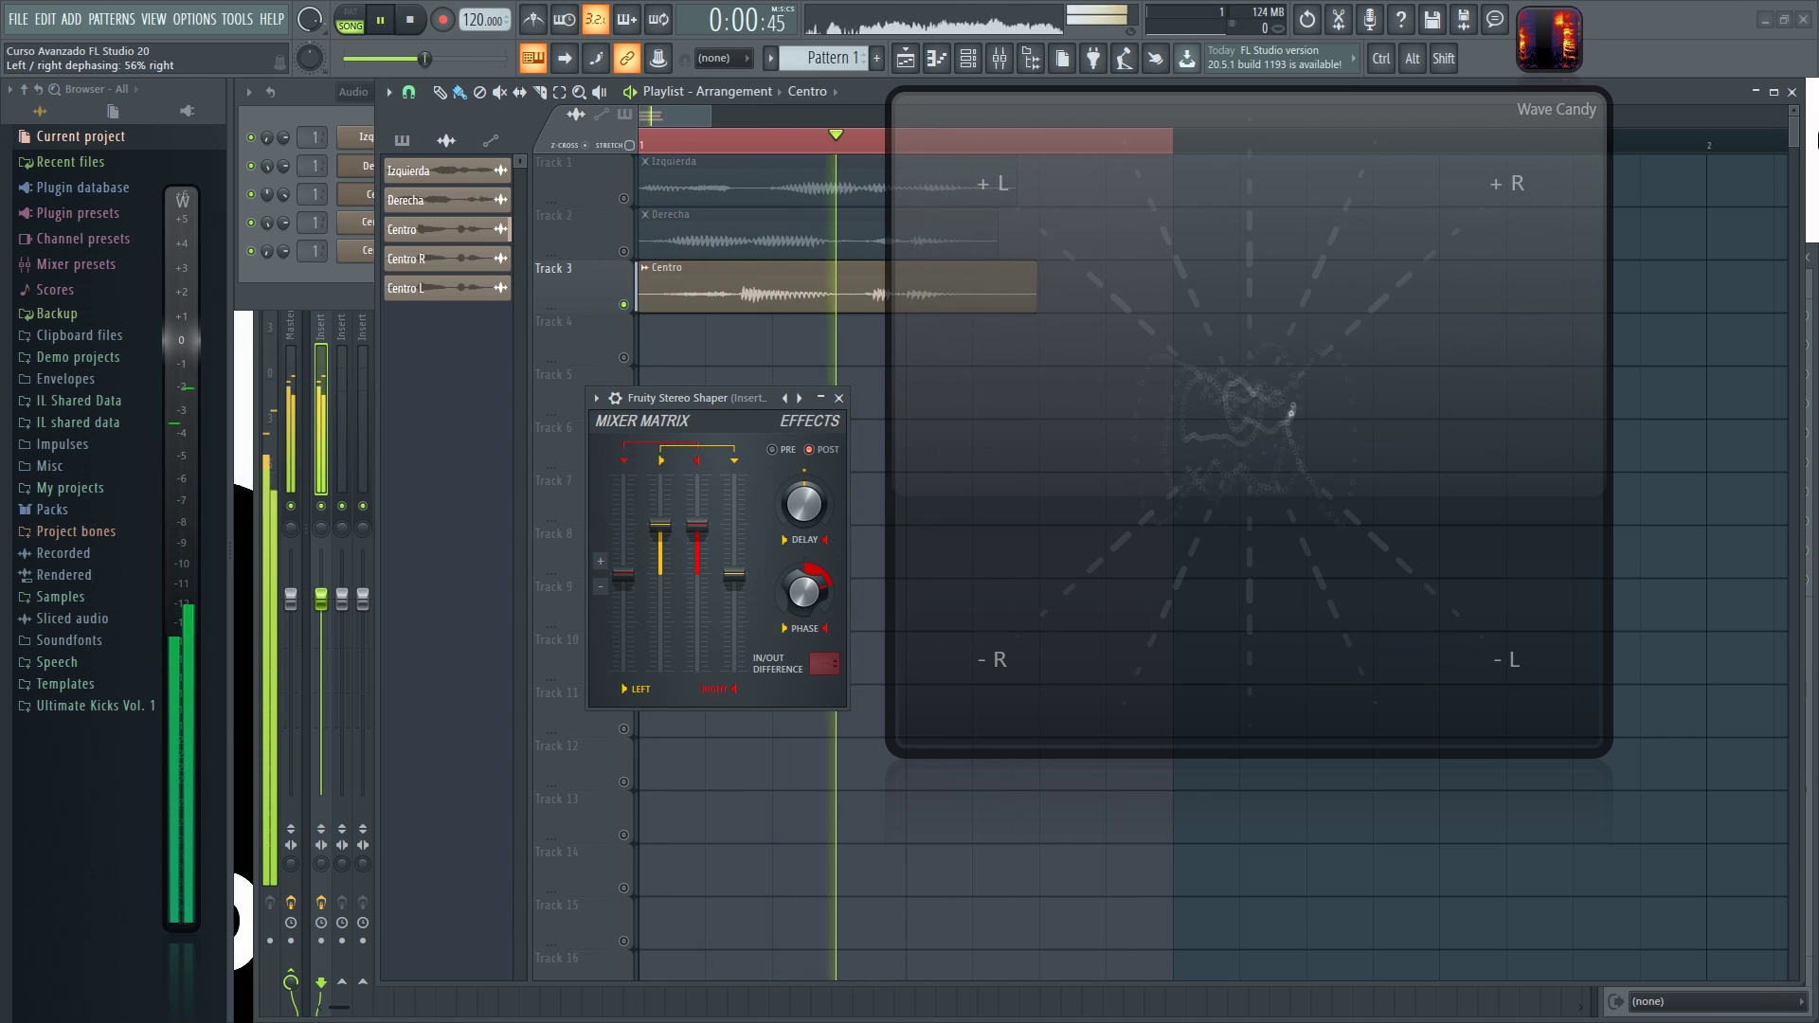
{"action": "key", "text": "space"}
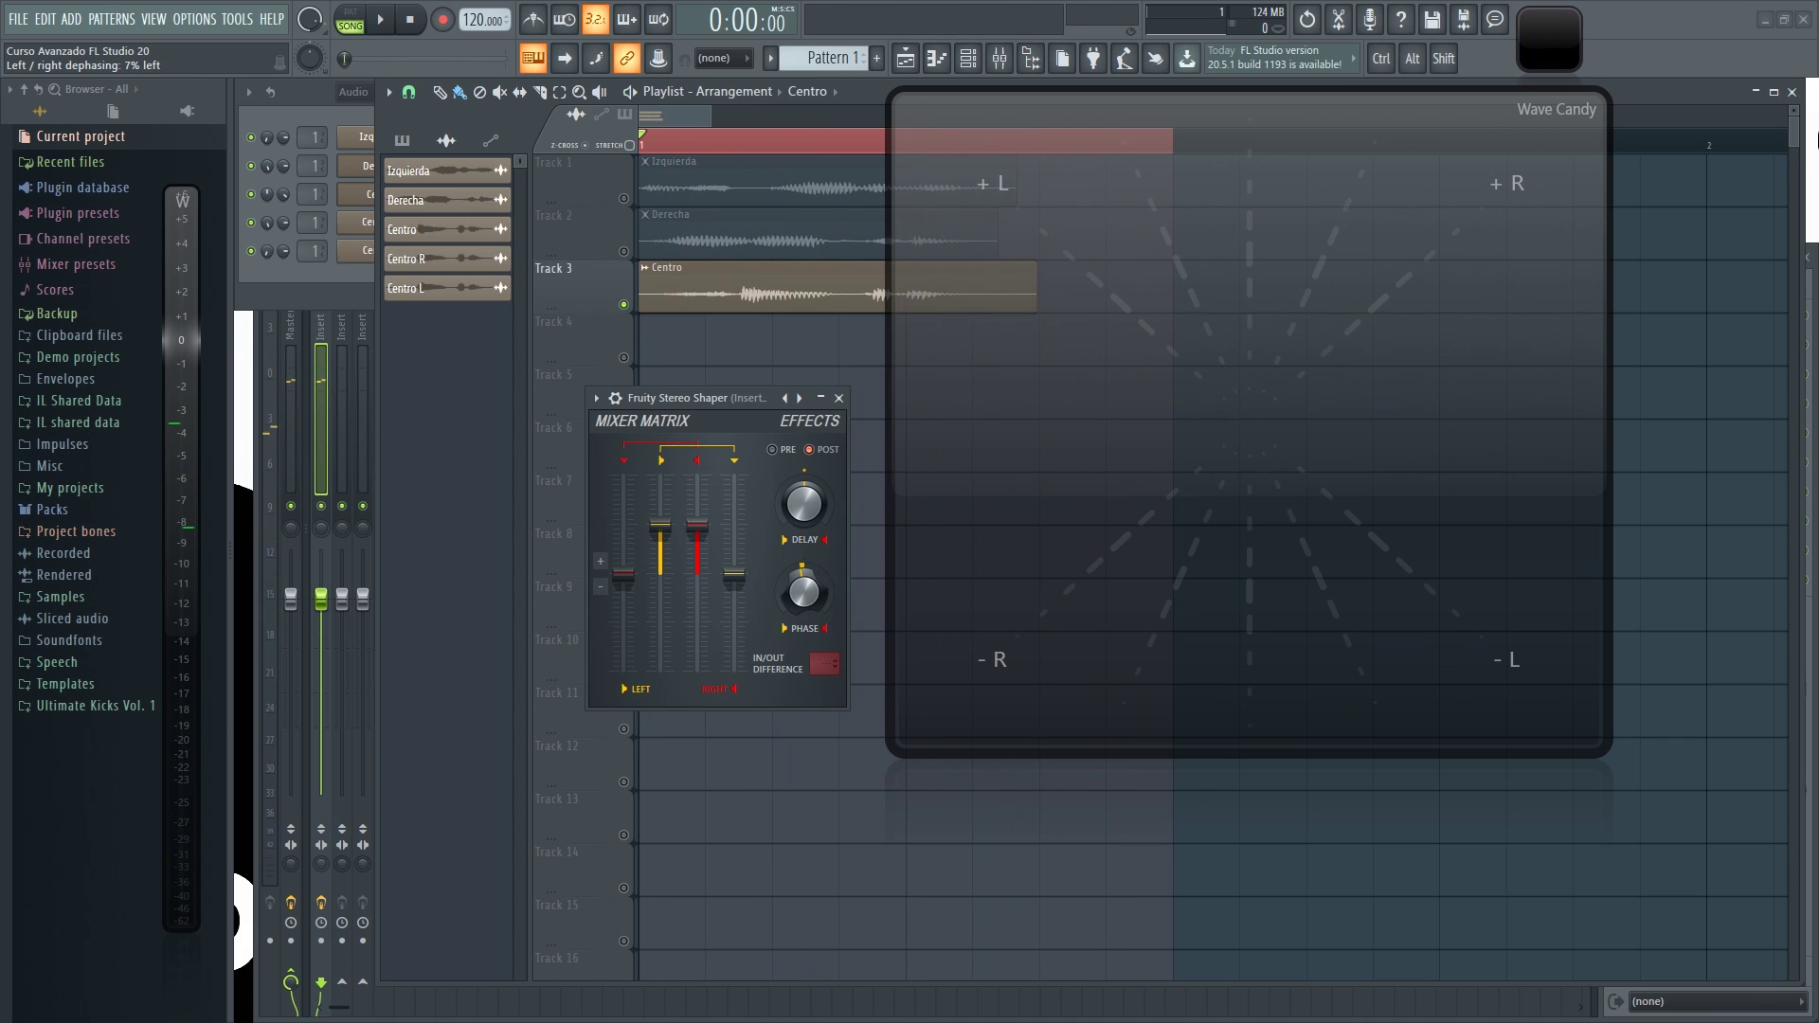
{"action": "key", "text": "space"}
{"action": "left_click_drag", "start_coordinate": [806, 607], "coordinate": [807, 645]}
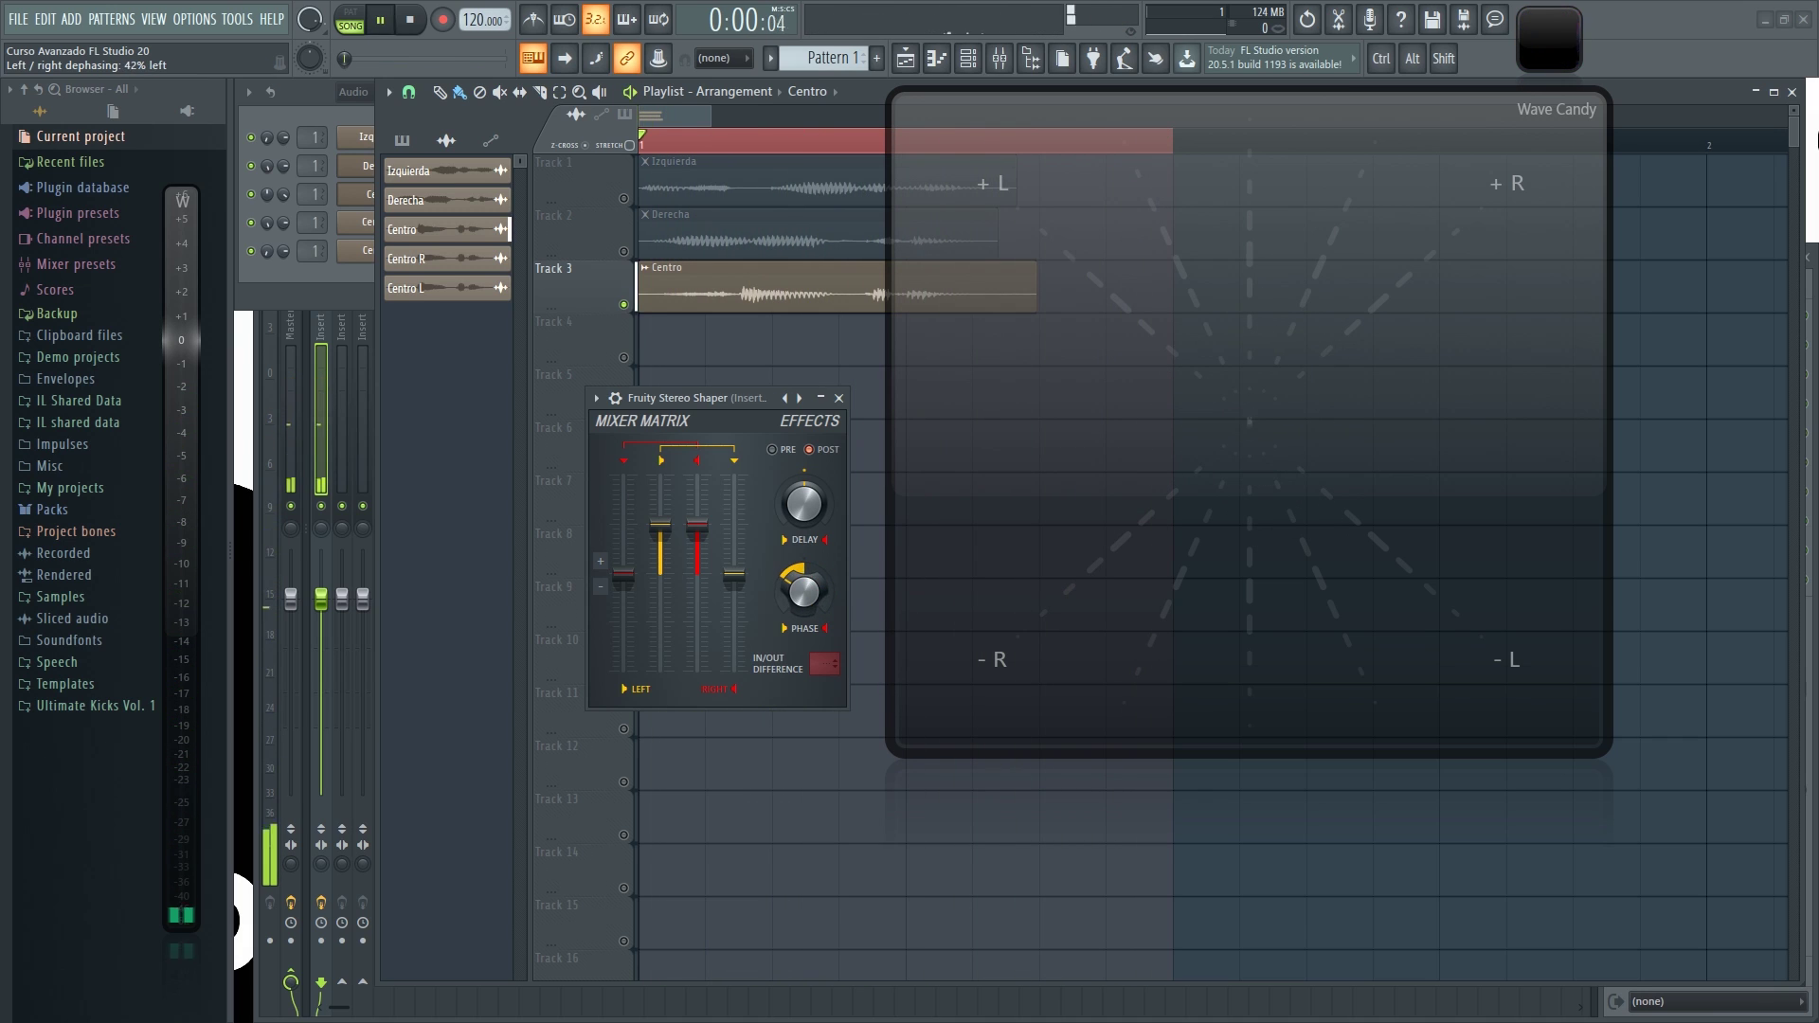
{"action": "left_click", "coordinate": [806, 608], "text": "alt"}
{"action": "key", "text": "space"}
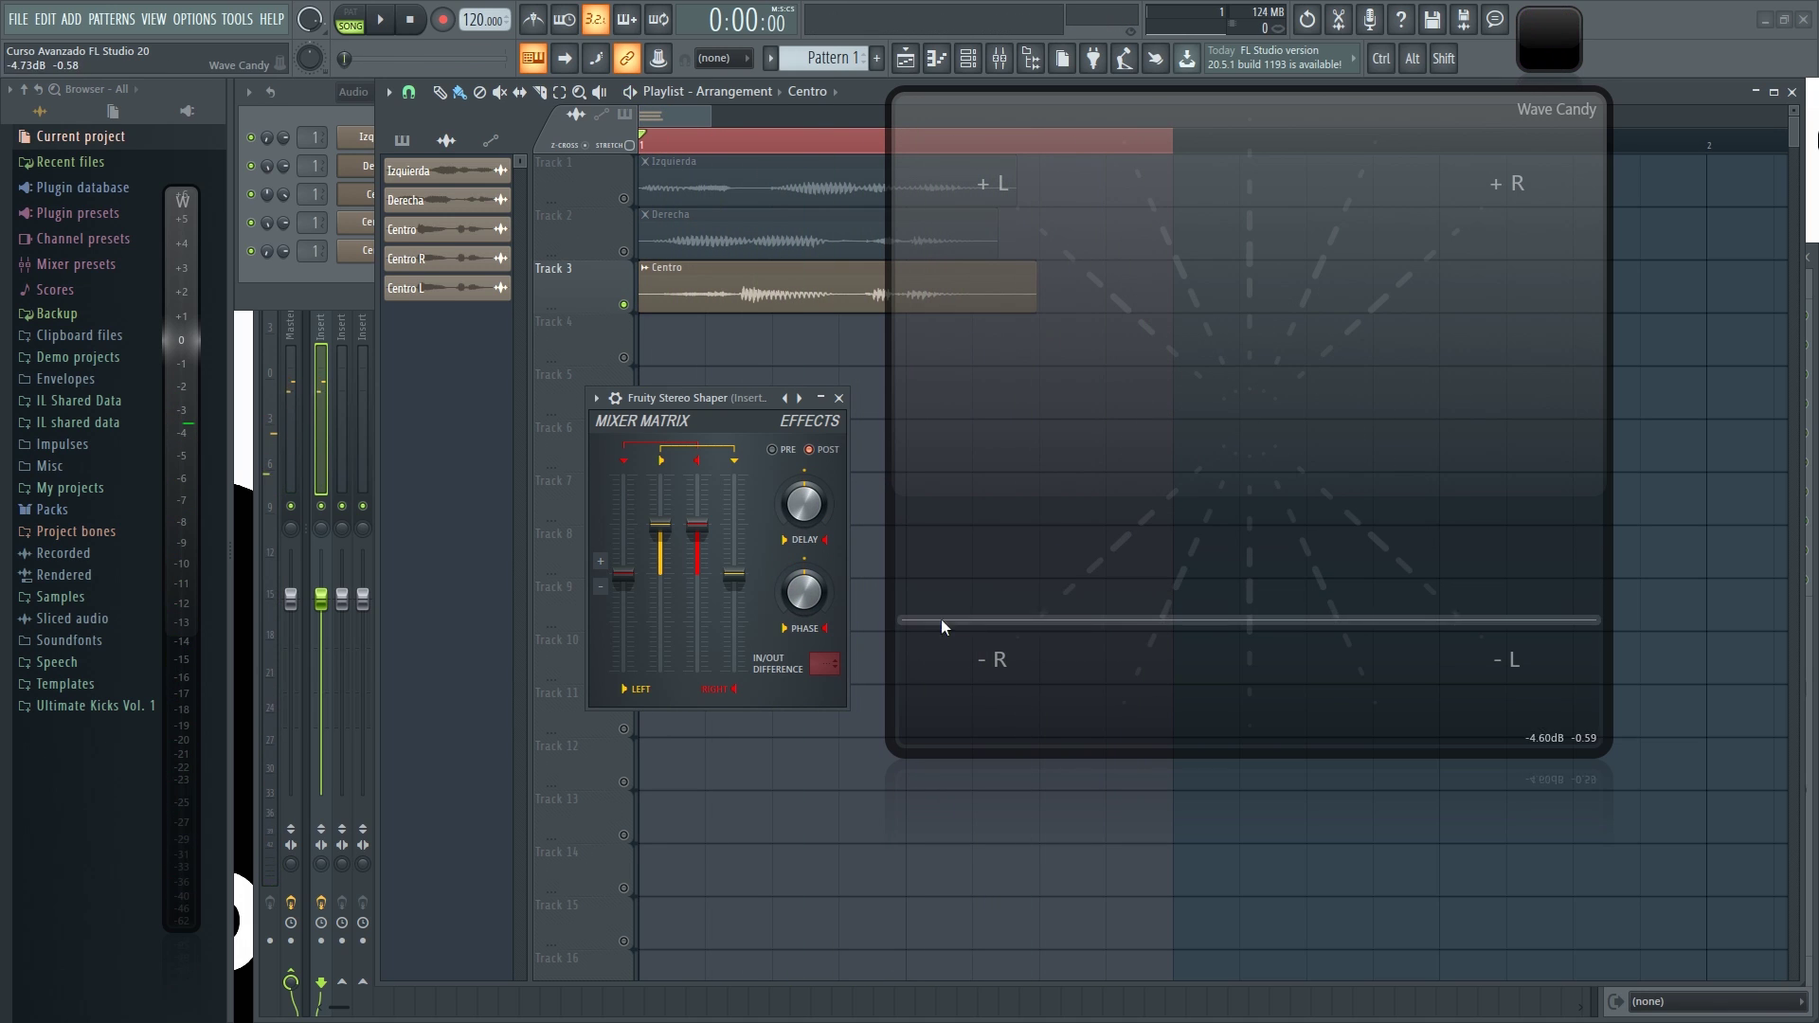
- Open the mixer and merge Insert 1's stereo signal with its stereo separation, keeping the Fruity Stereo Shaper window within reach
{"action": "key", "text": "F9"}
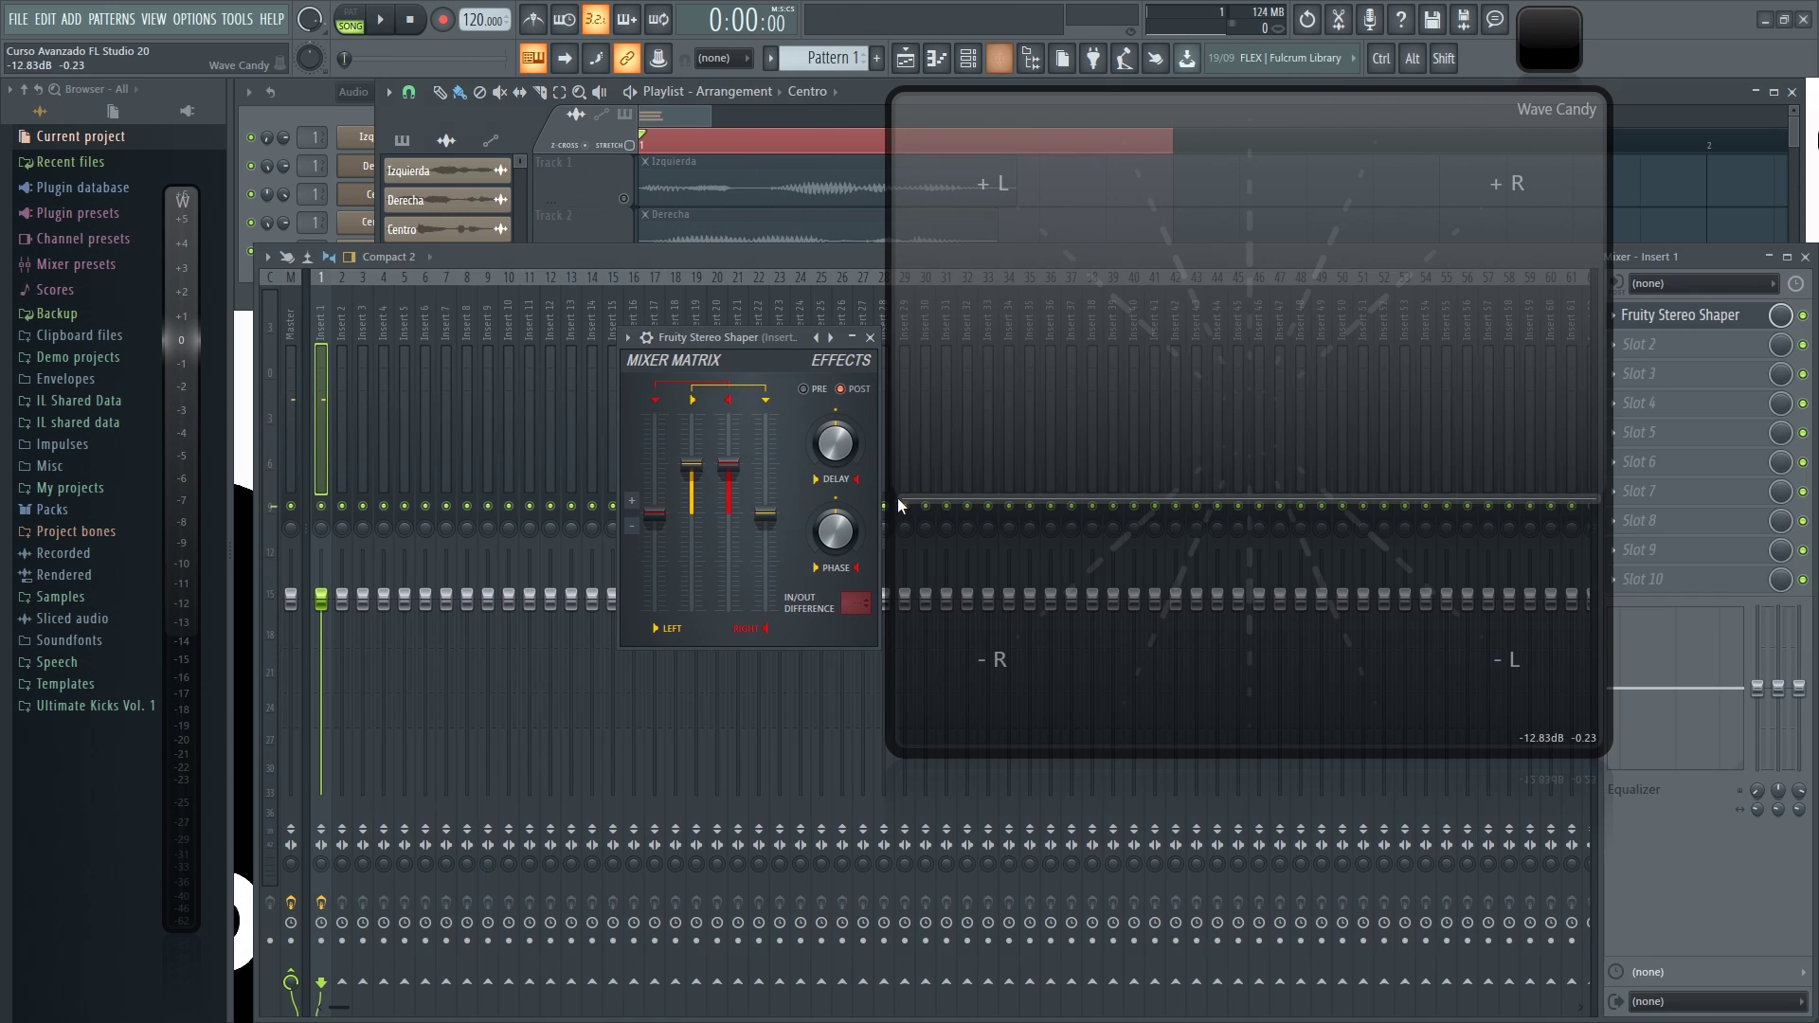
{"action": "left_click_drag", "start_coordinate": [742, 338], "coordinate": [730, 157]}
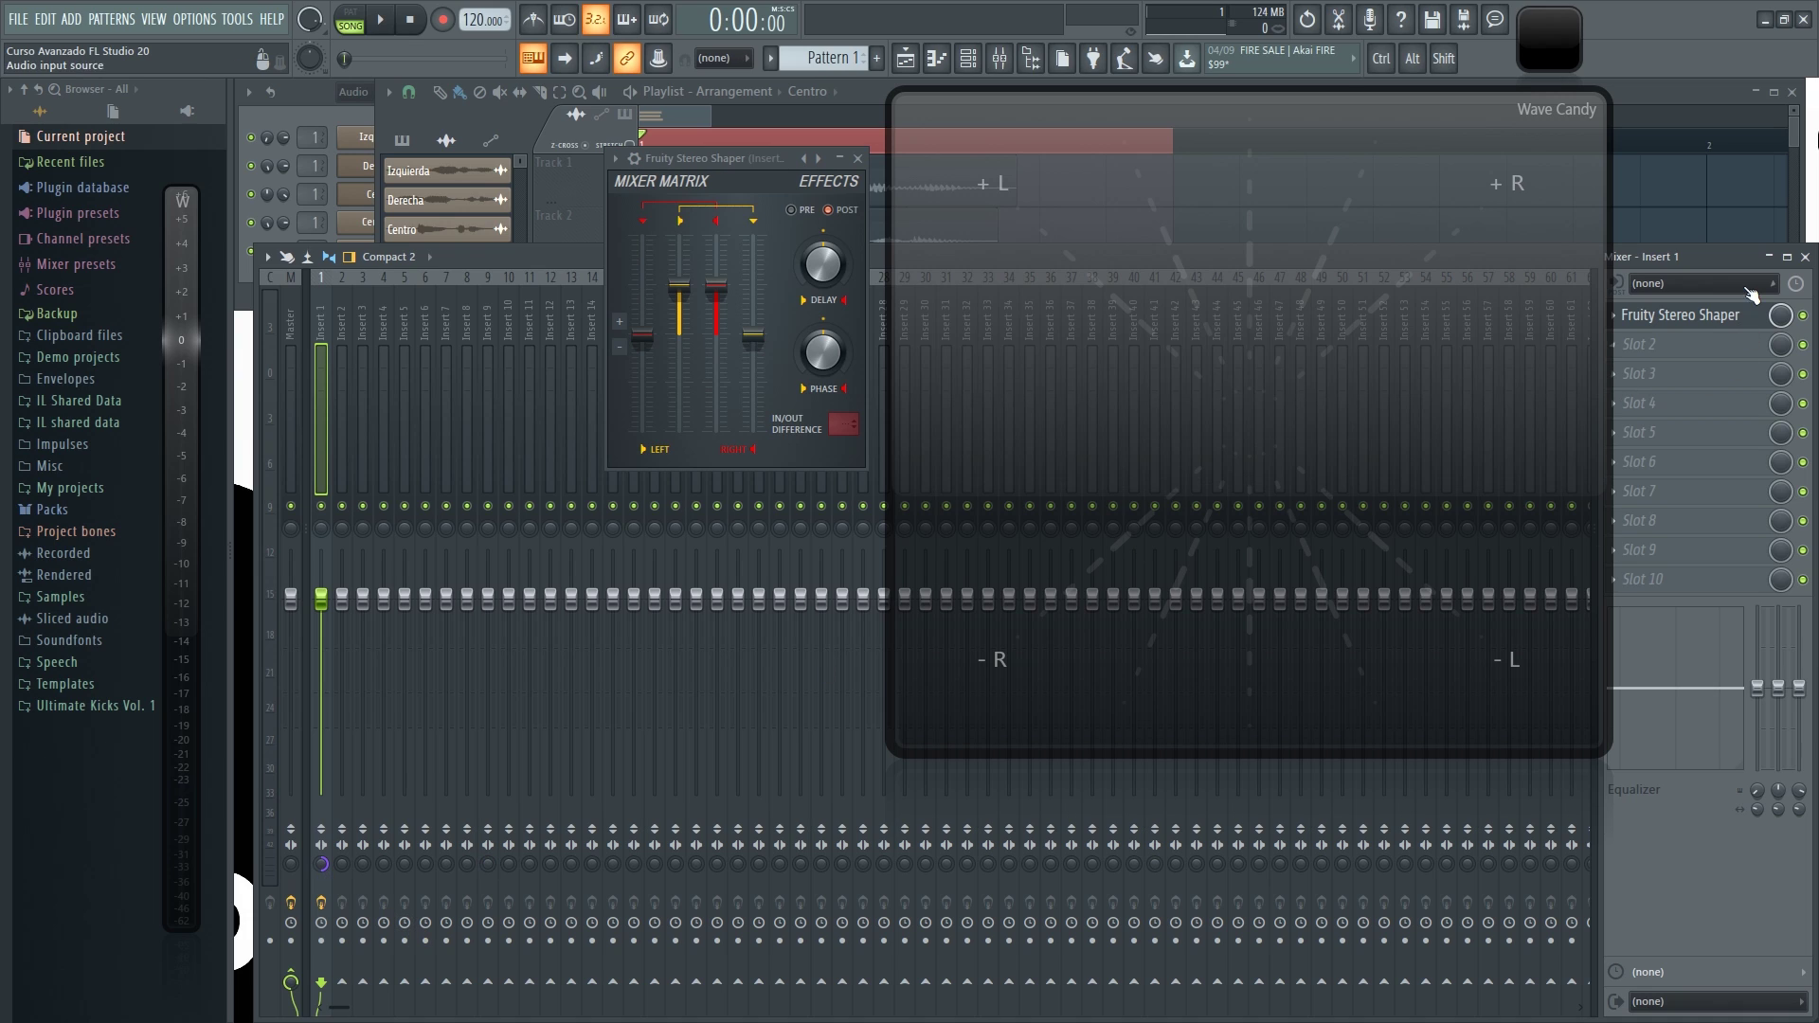
{"action": "left_click_drag", "start_coordinate": [771, 155], "coordinate": [777, 241]}
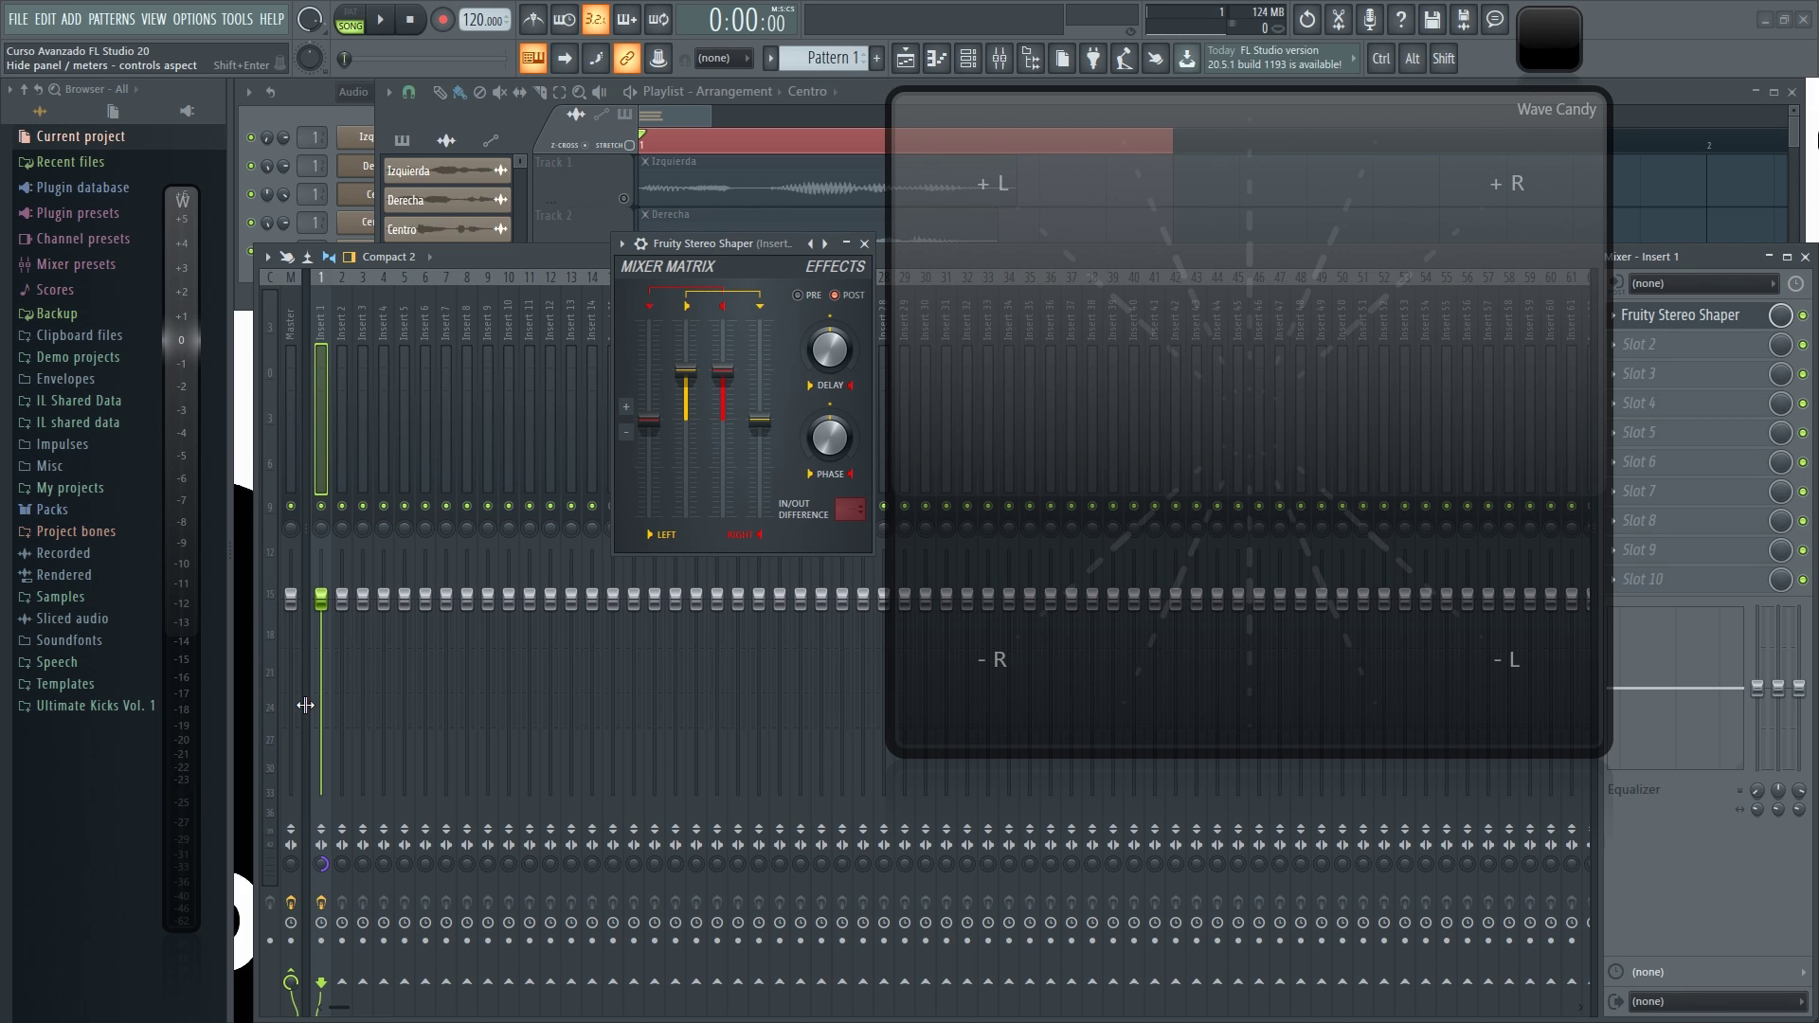
{"action": "left_click_drag", "start_coordinate": [789, 242], "coordinate": [791, 312]}
- Raise the left/right dephasing to about 54% right while replaying the merged Centro signal
{"action": "left_click_drag", "start_coordinate": [831, 506], "coordinate": [831, 478]}
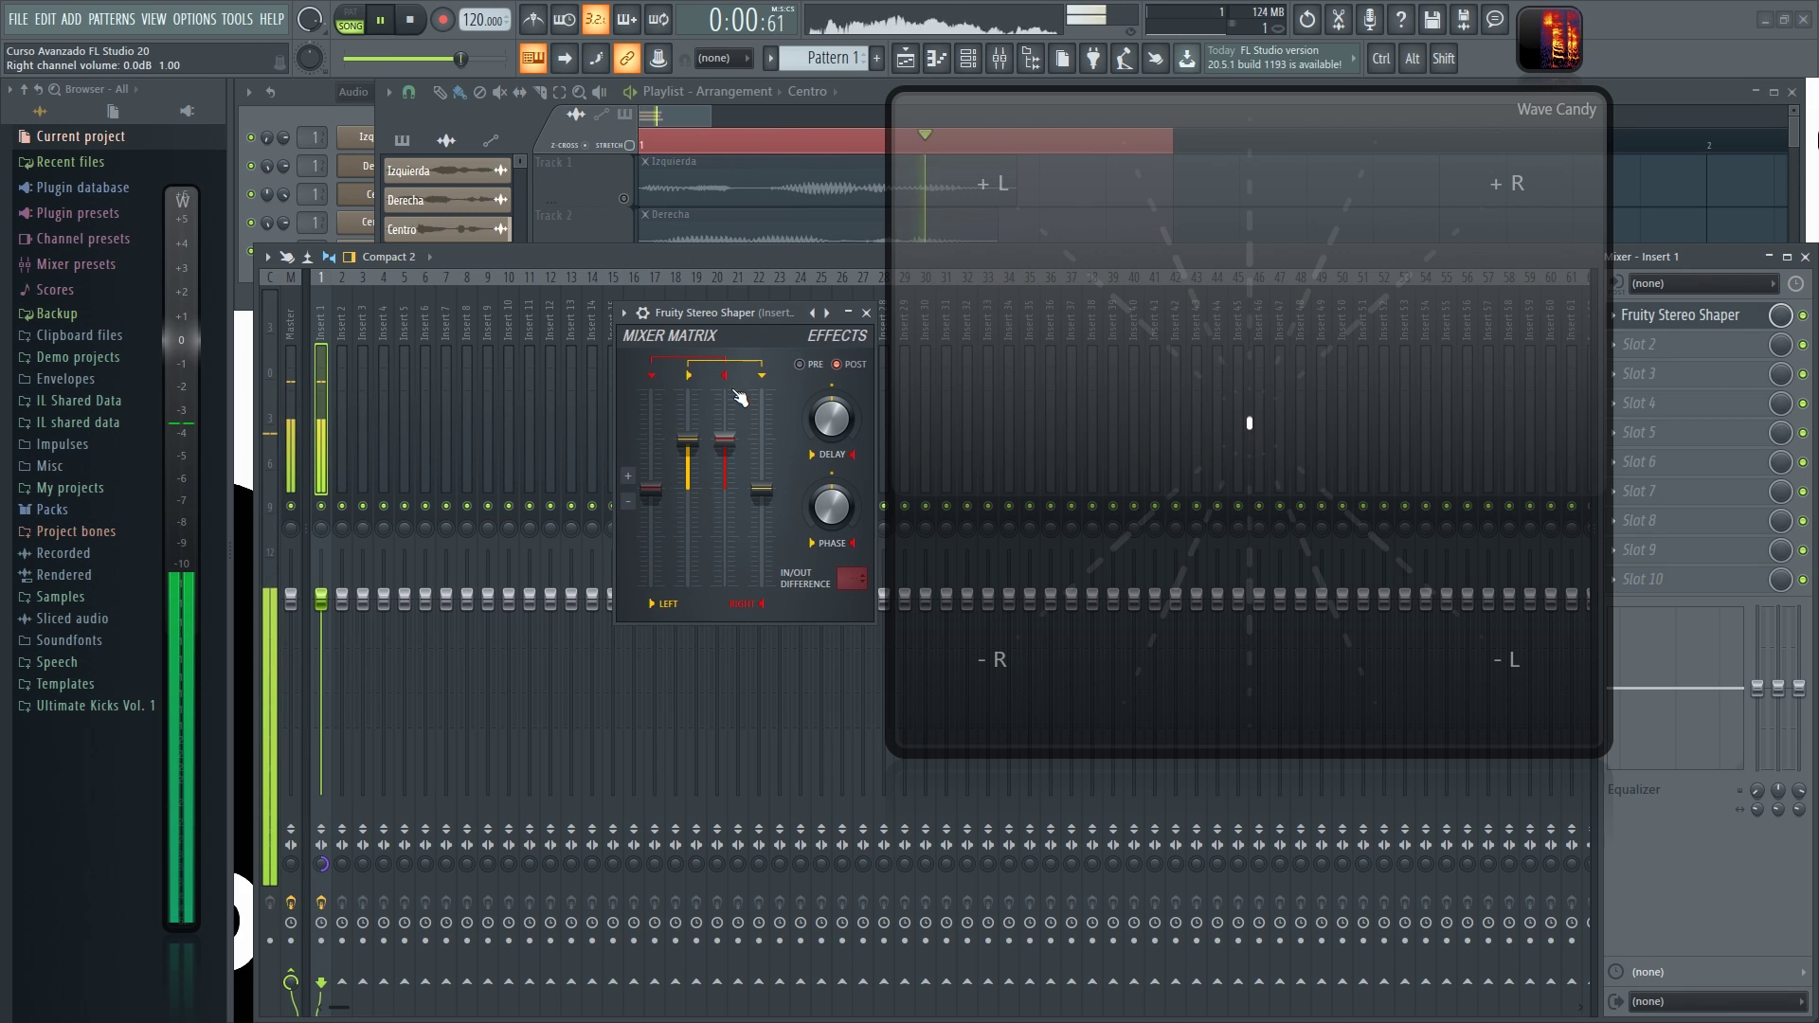
{"action": "key", "text": "space"}
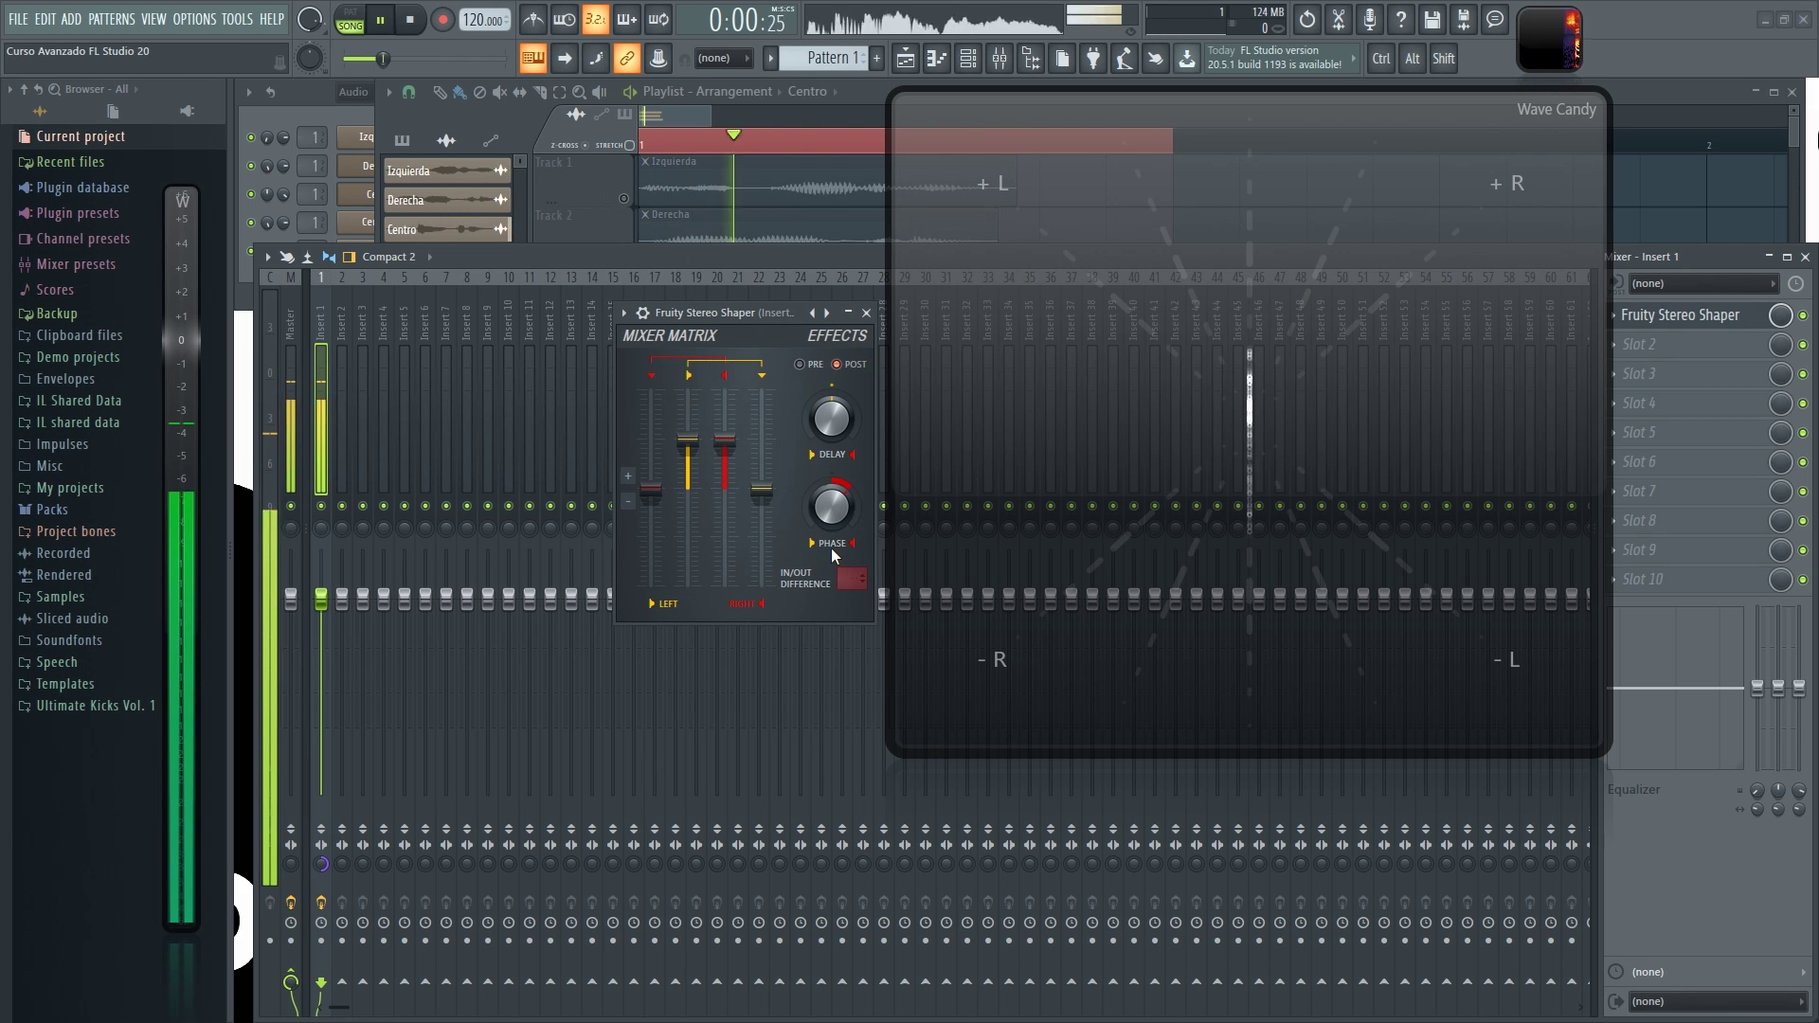
{"action": "left_click_drag", "start_coordinate": [840, 527], "coordinate": [840, 507]}
{"action": "key", "text": "space"}
{"action": "key", "text": "space"}
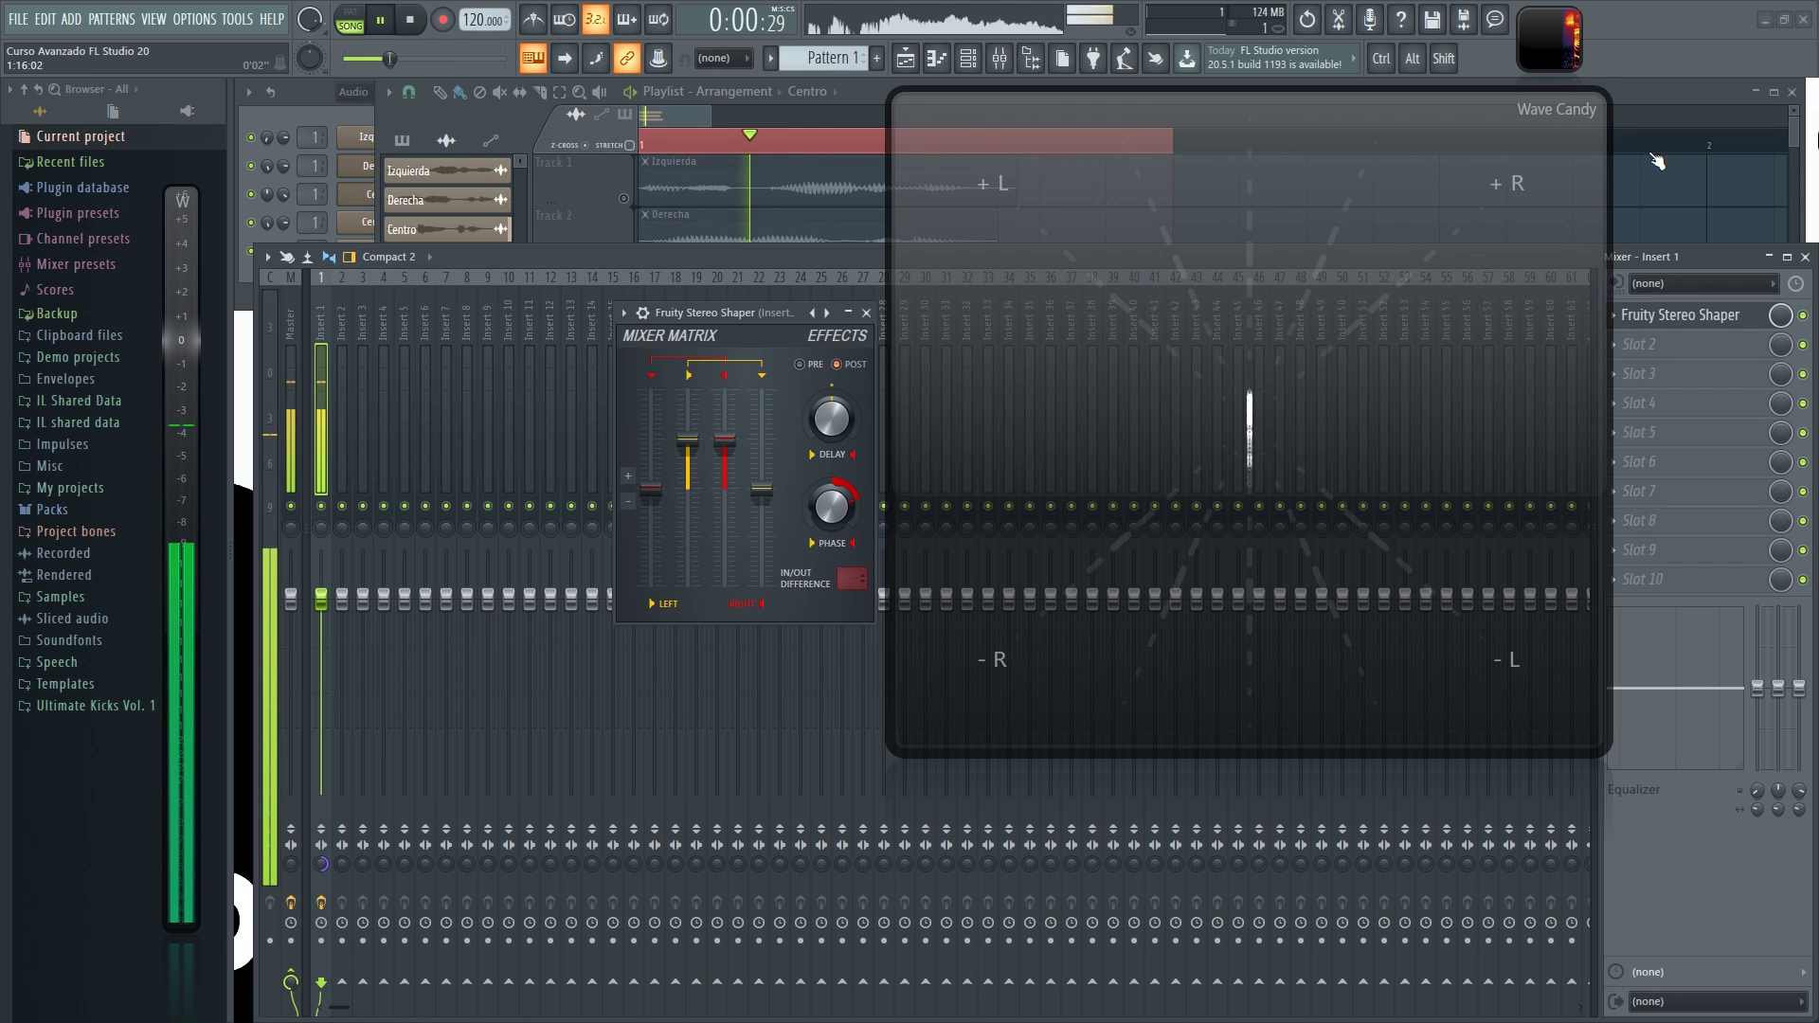
{"action": "key", "text": "space"}
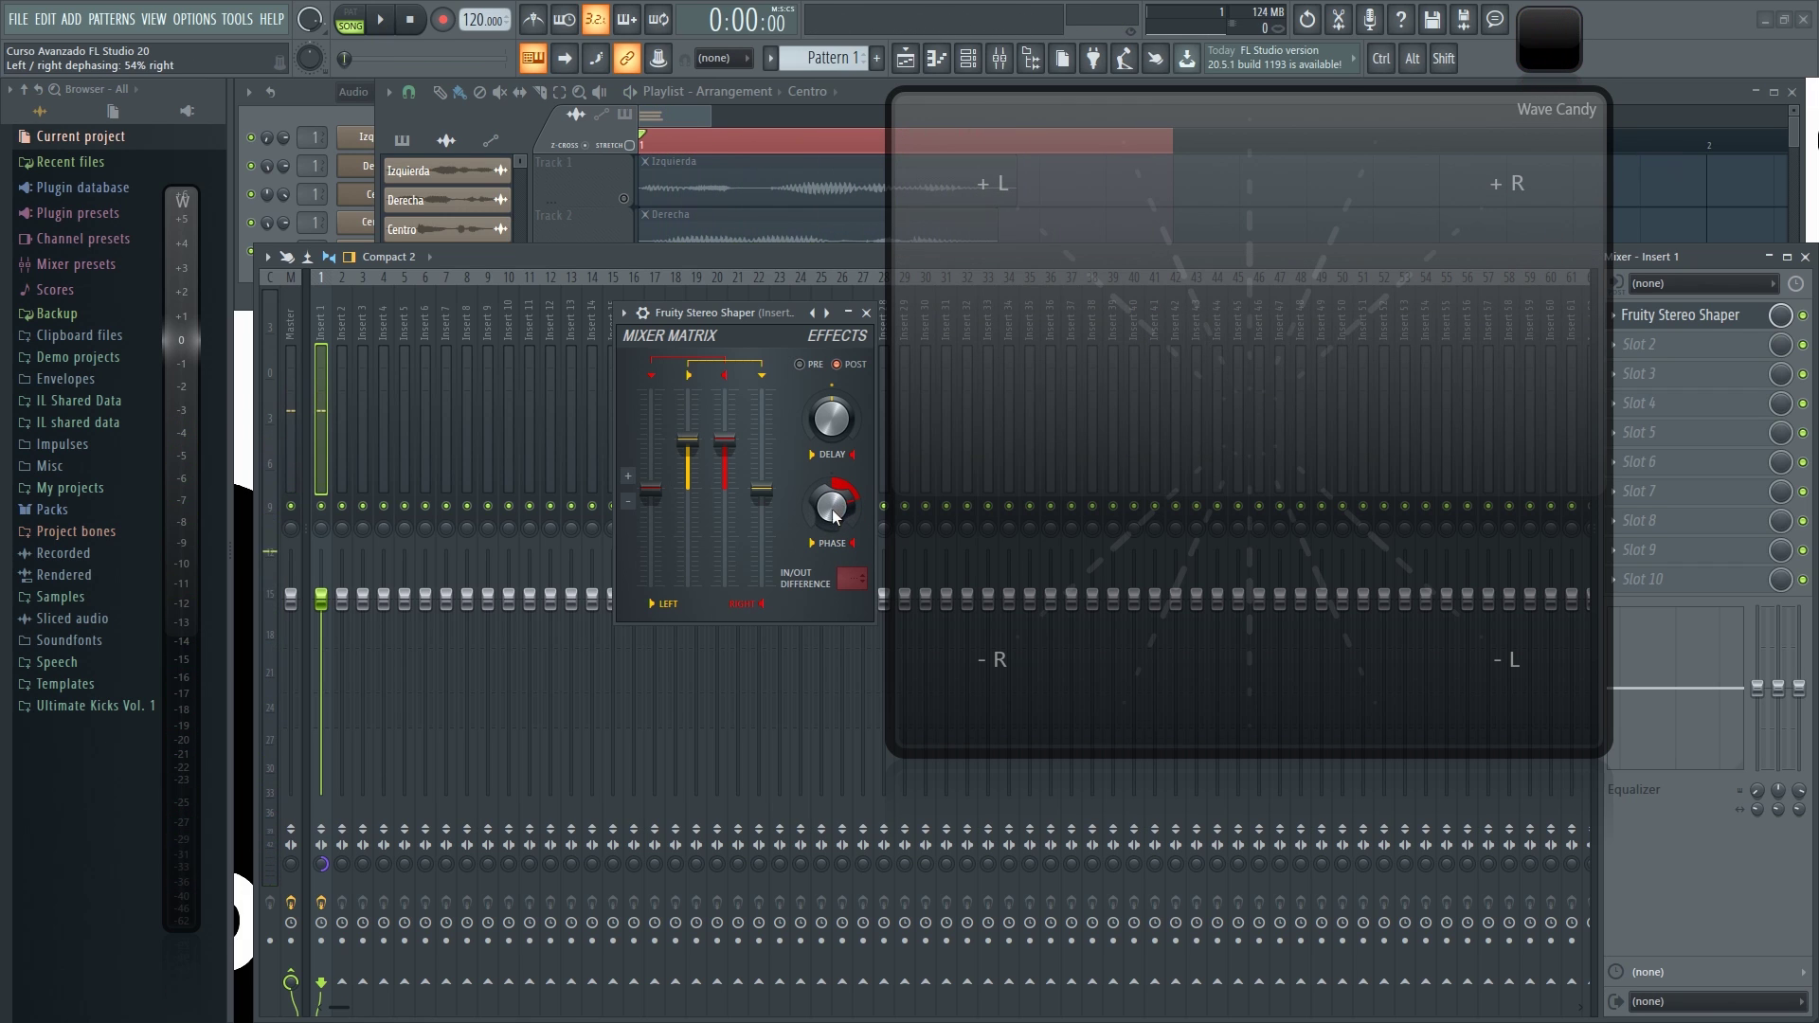
- Reduce Insert 1's stereo merging and replay Centro to compare the dephased sound
{"action": "key", "text": "space"}
{"action": "key", "text": "space"}
{"action": "left_click_drag", "start_coordinate": [327, 864], "coordinate": [327, 886]}
{"action": "key", "text": "space"}
{"action": "key", "text": "space"}
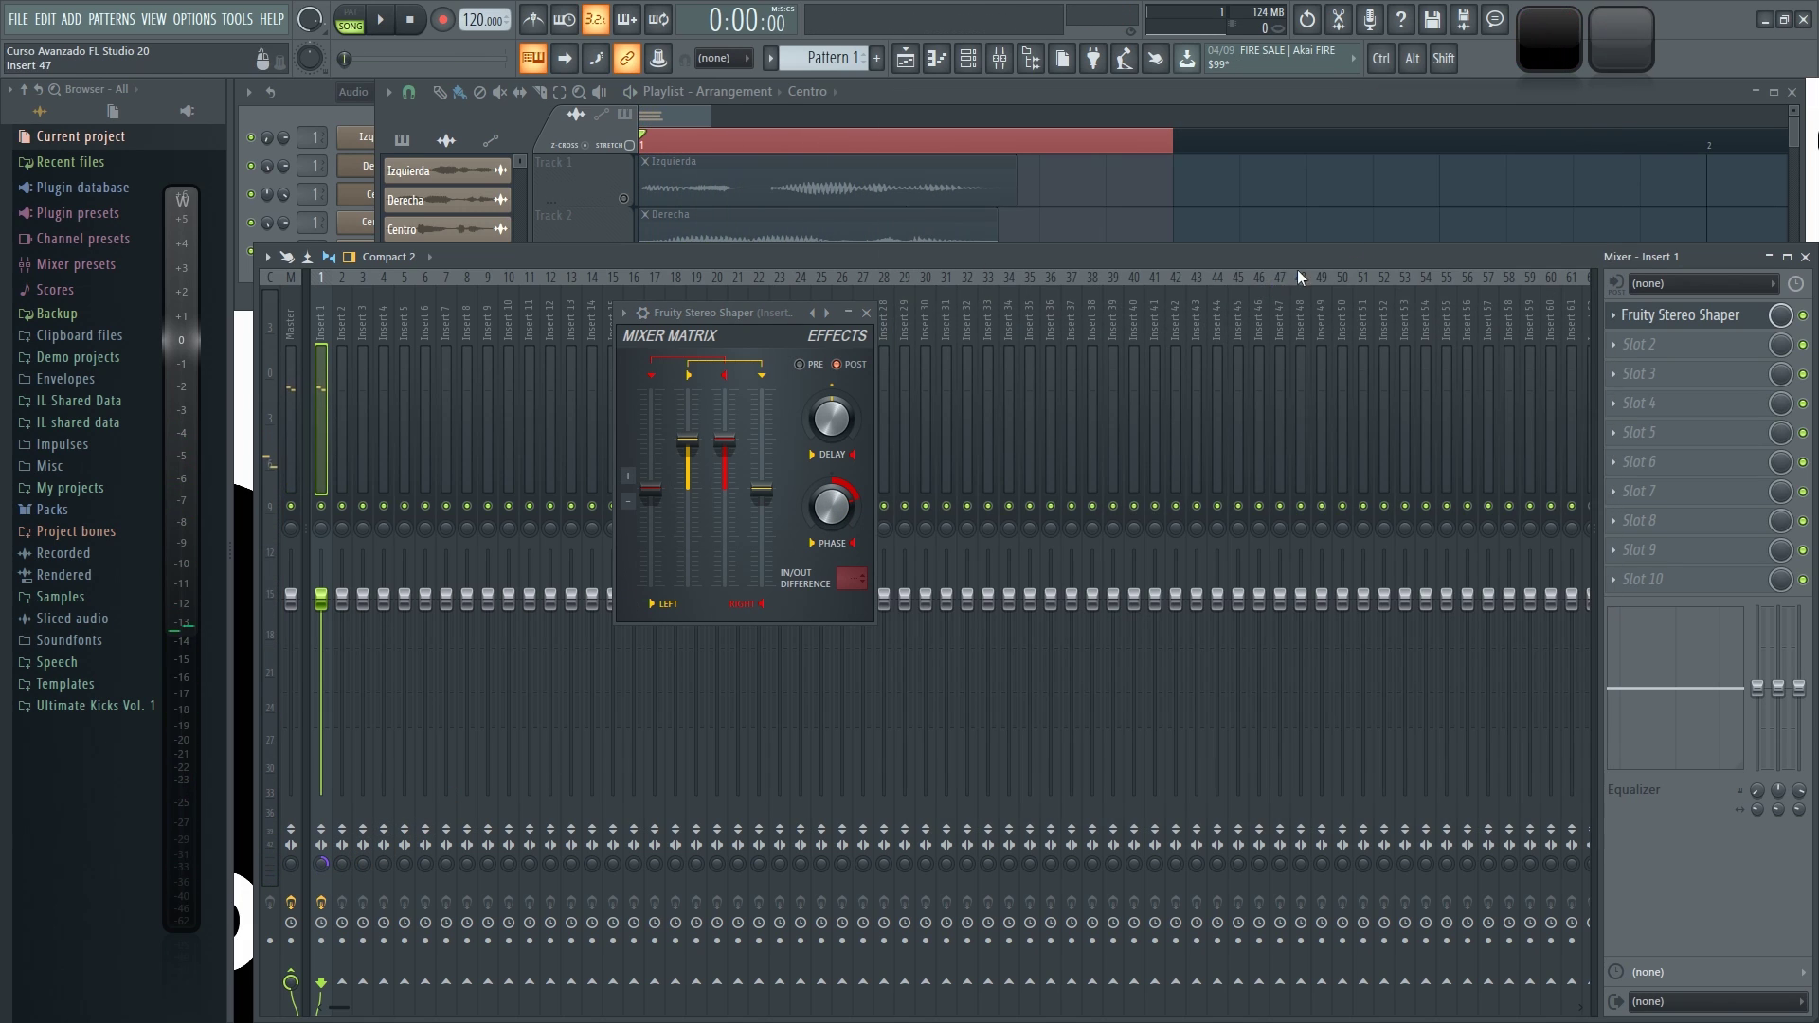
- Enlarge the Wave Candy spectrum display and replay Centro with the left/right dephasing at 53% right
{"action": "left_click", "coordinate": [1547, 38]}
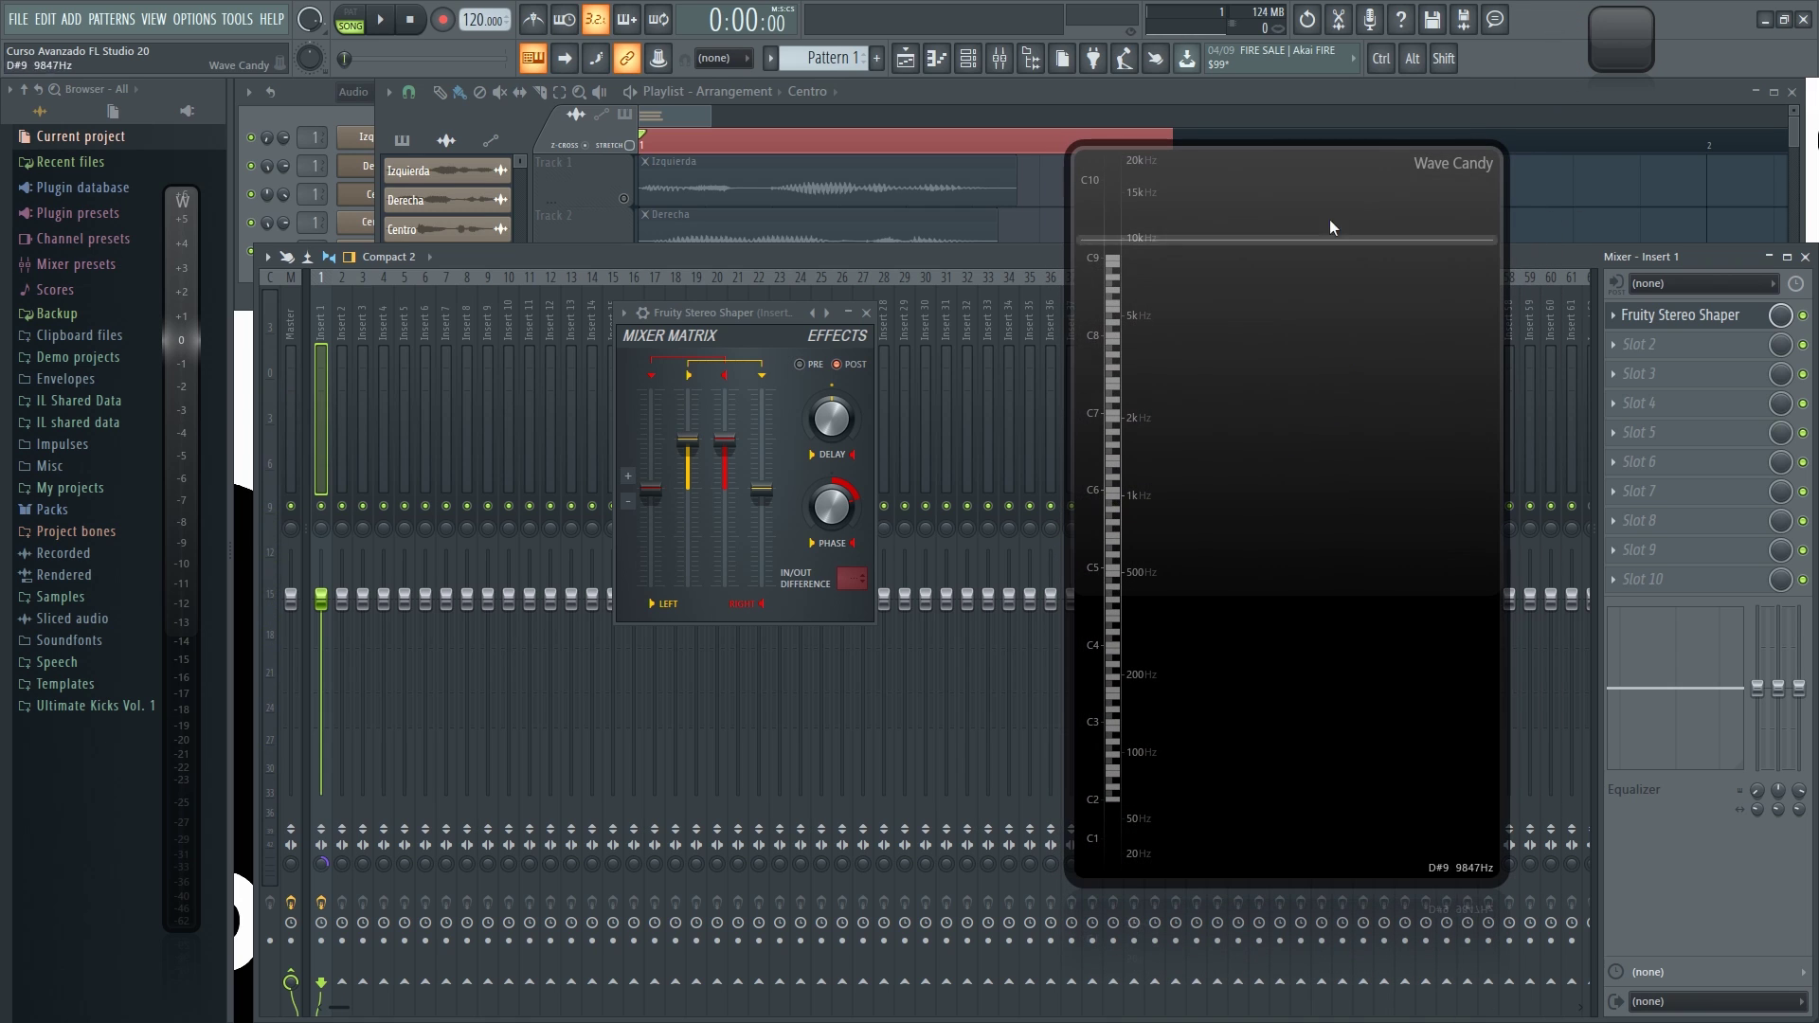
{"action": "key", "text": "space"}
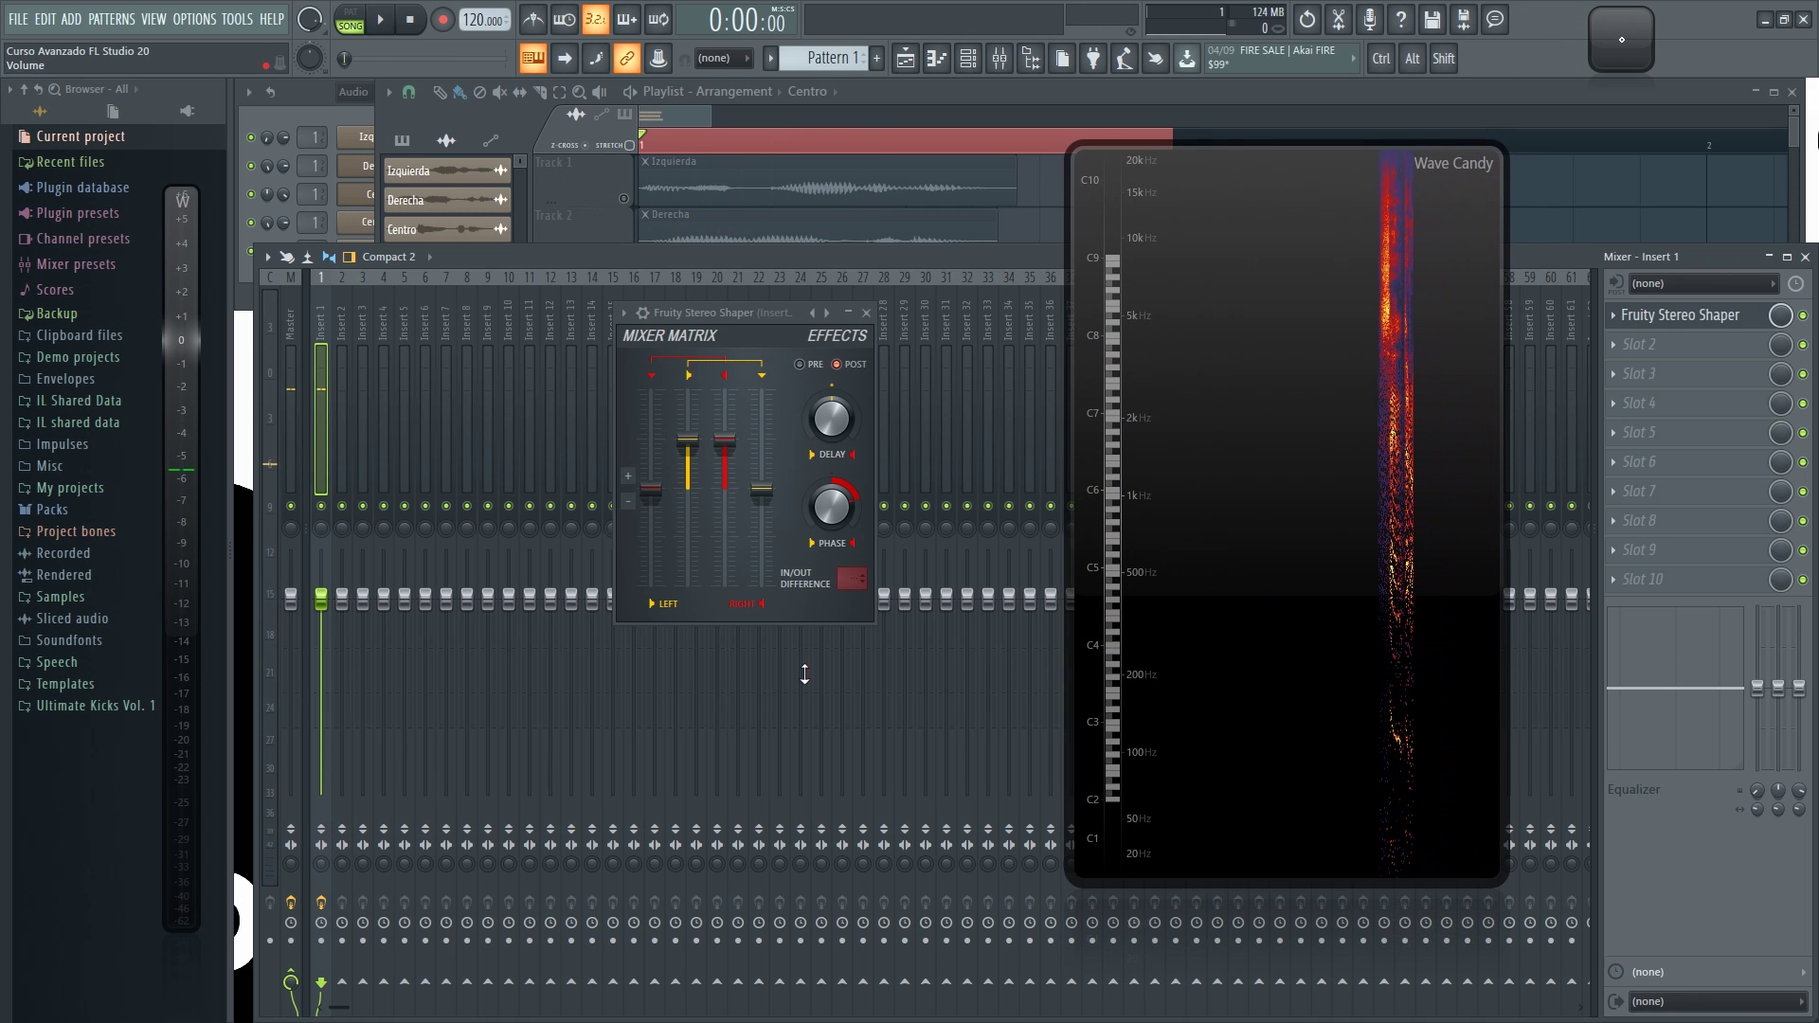
{"action": "key", "text": "space"}
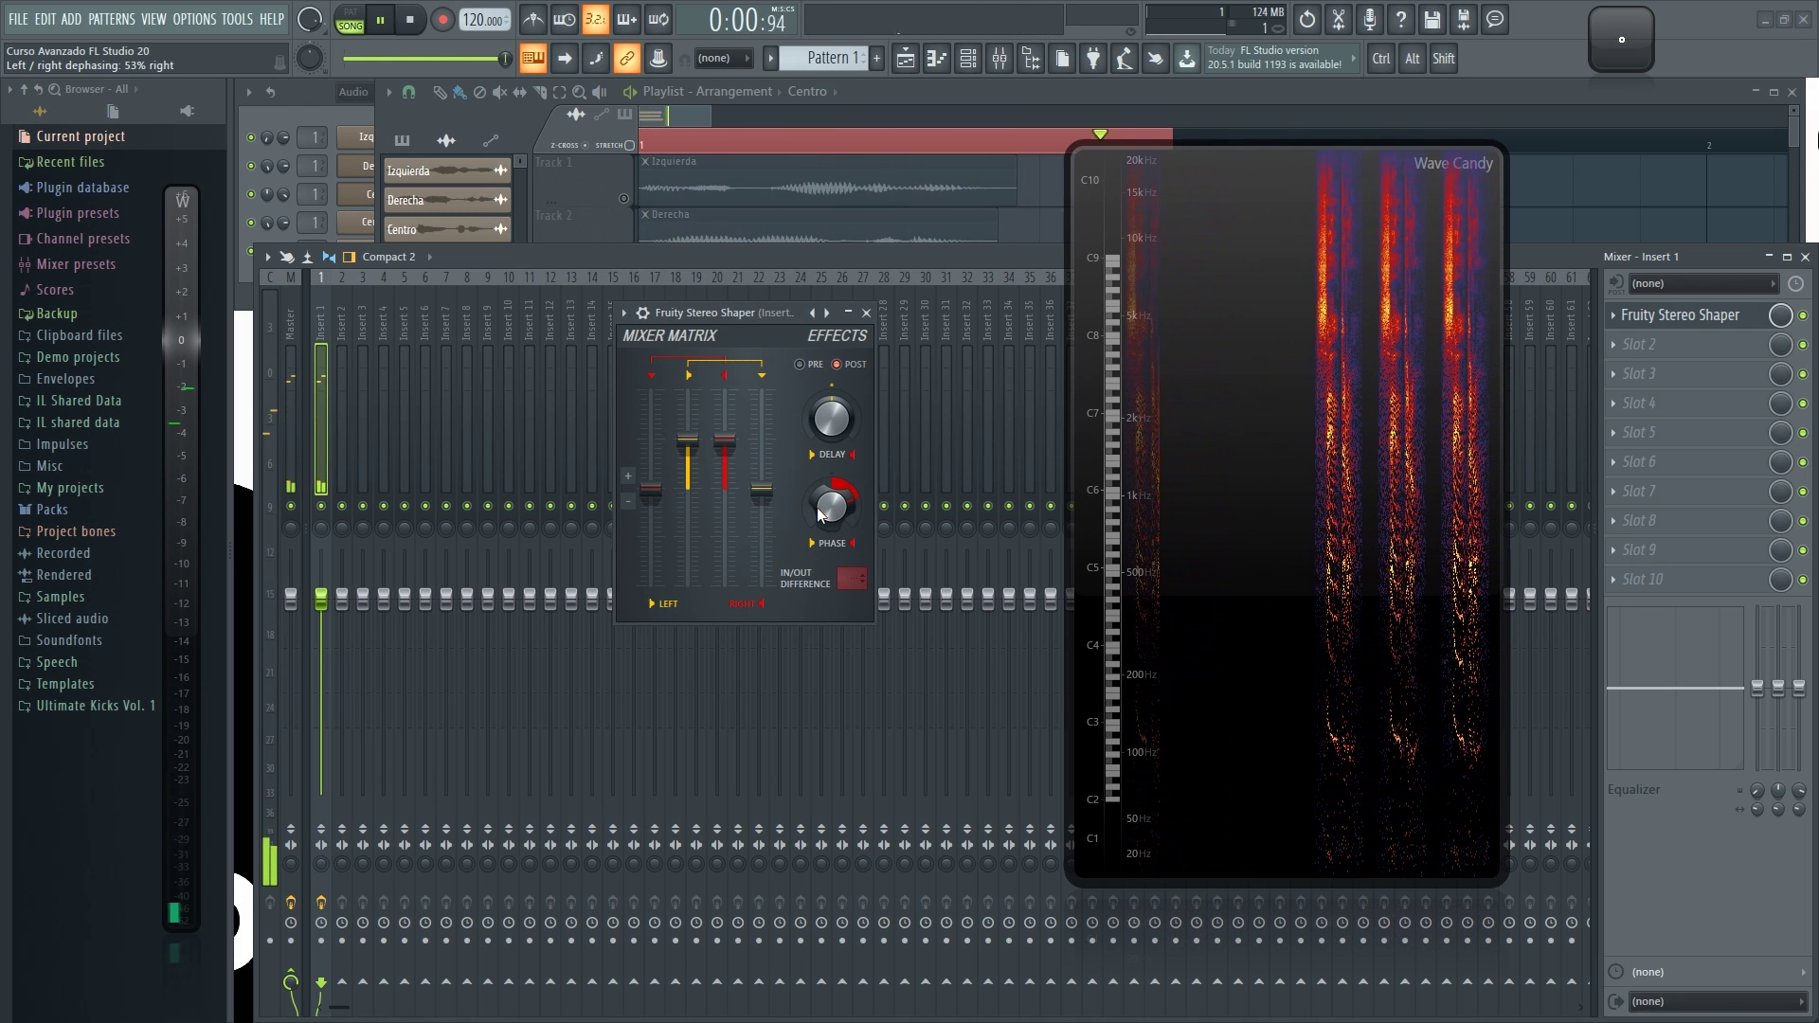
{"action": "key", "text": "space"}
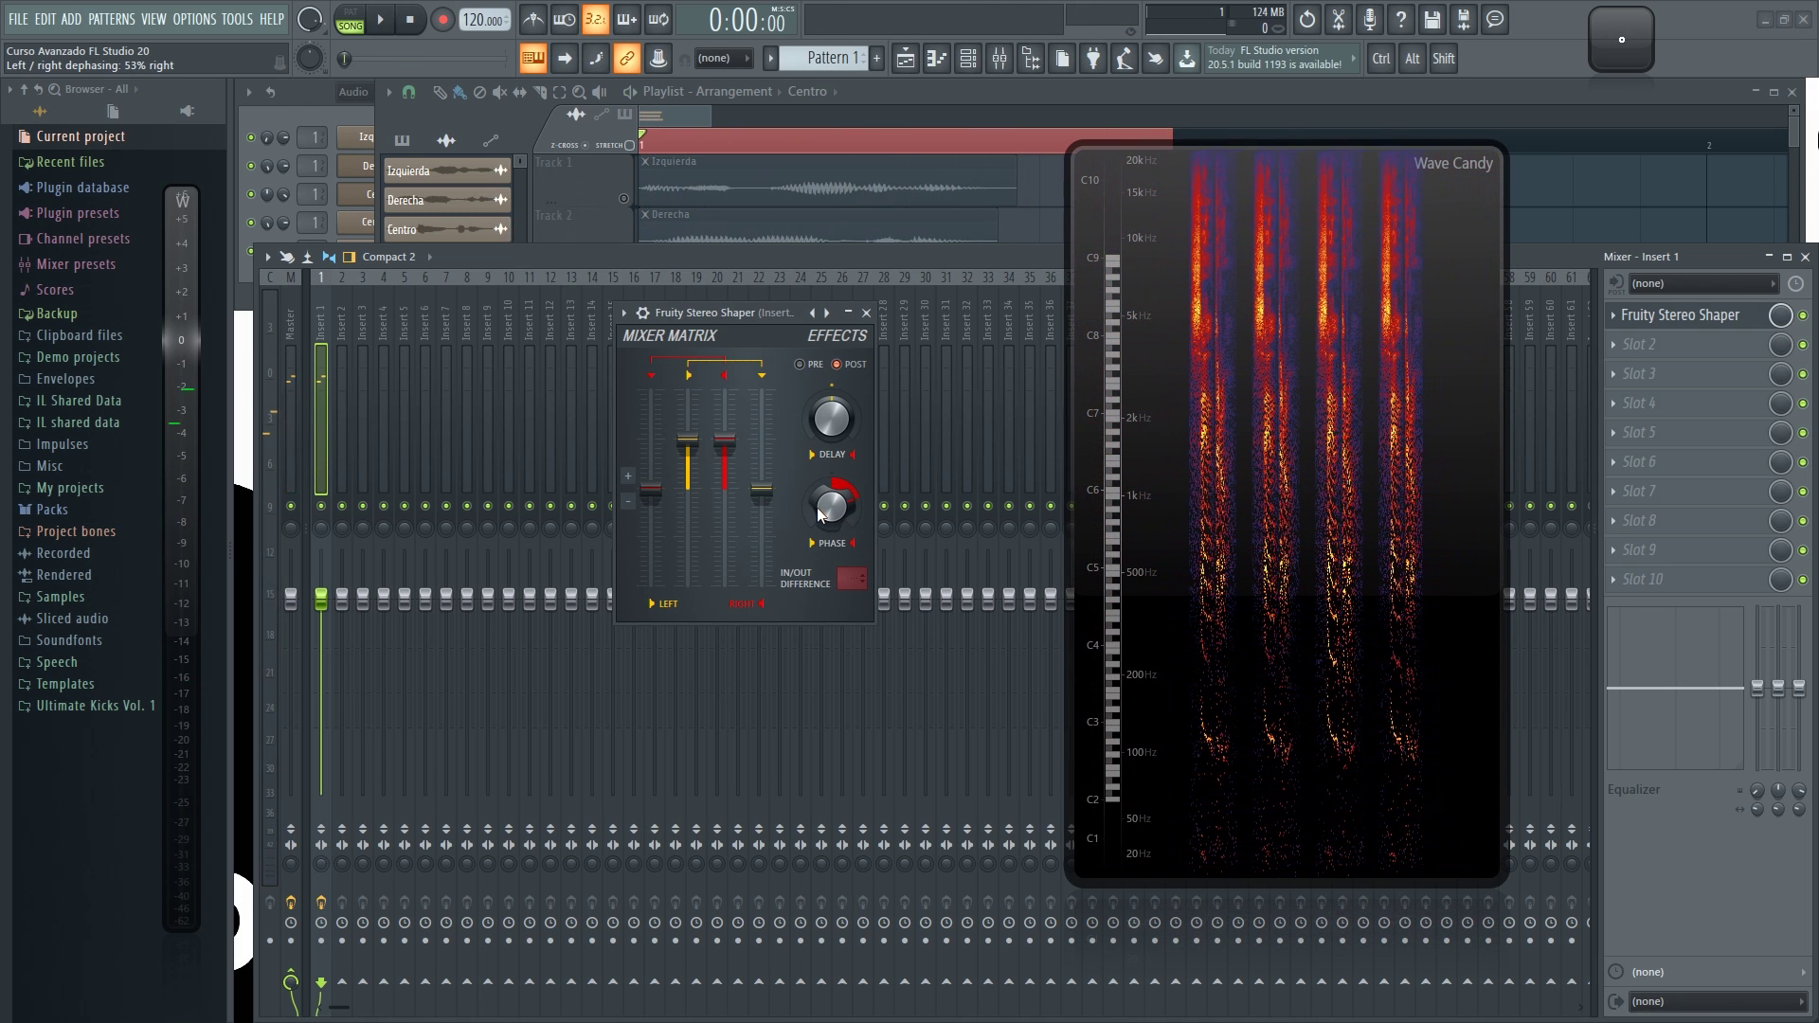
- Merge Insert 1's stereo separation again, lower the left/right dephasing to 32% right and replay Centro
{"action": "mouse_move", "coordinate": [323, 873]}
{"action": "left_mouse_down"}
{"action": "mouse_move", "coordinate": [324, 928]}
{"action": "mouse_move", "coordinate": [323, 877]}
{"action": "left_mouse_up"}
{"action": "key", "text": "space"}
{"action": "key", "text": "space"}
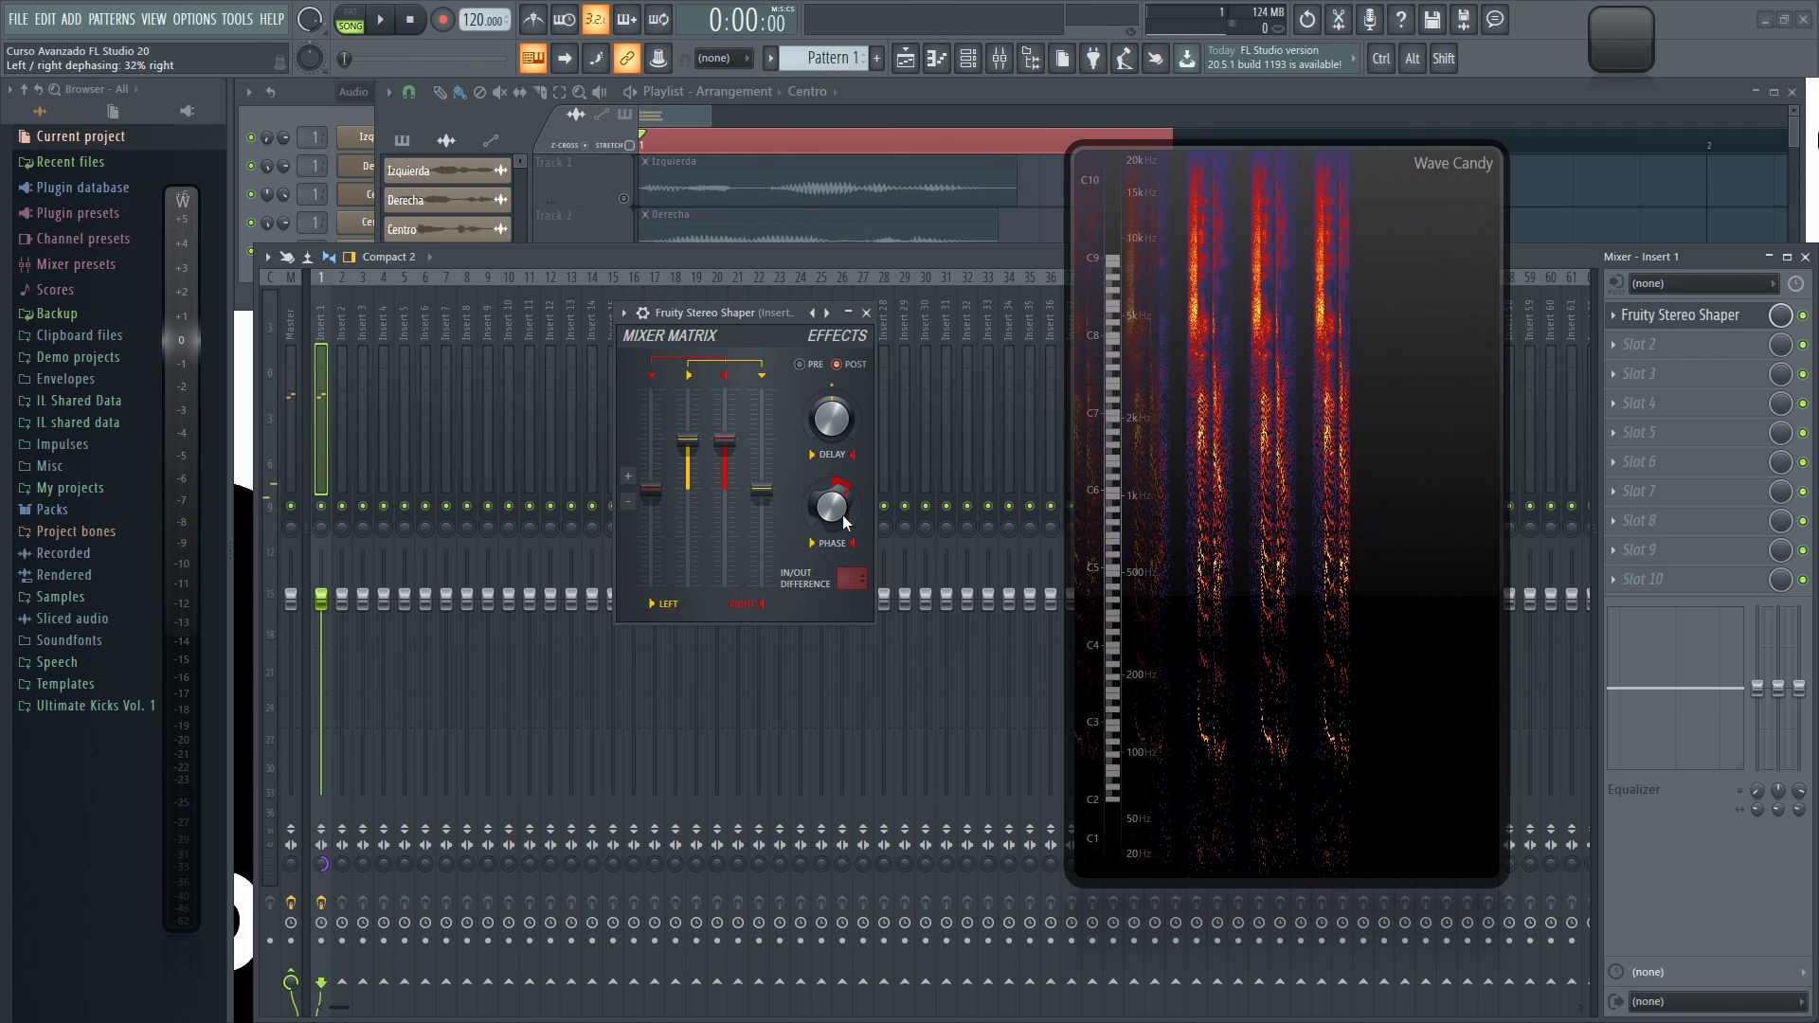
{"action": "key", "text": "space"}
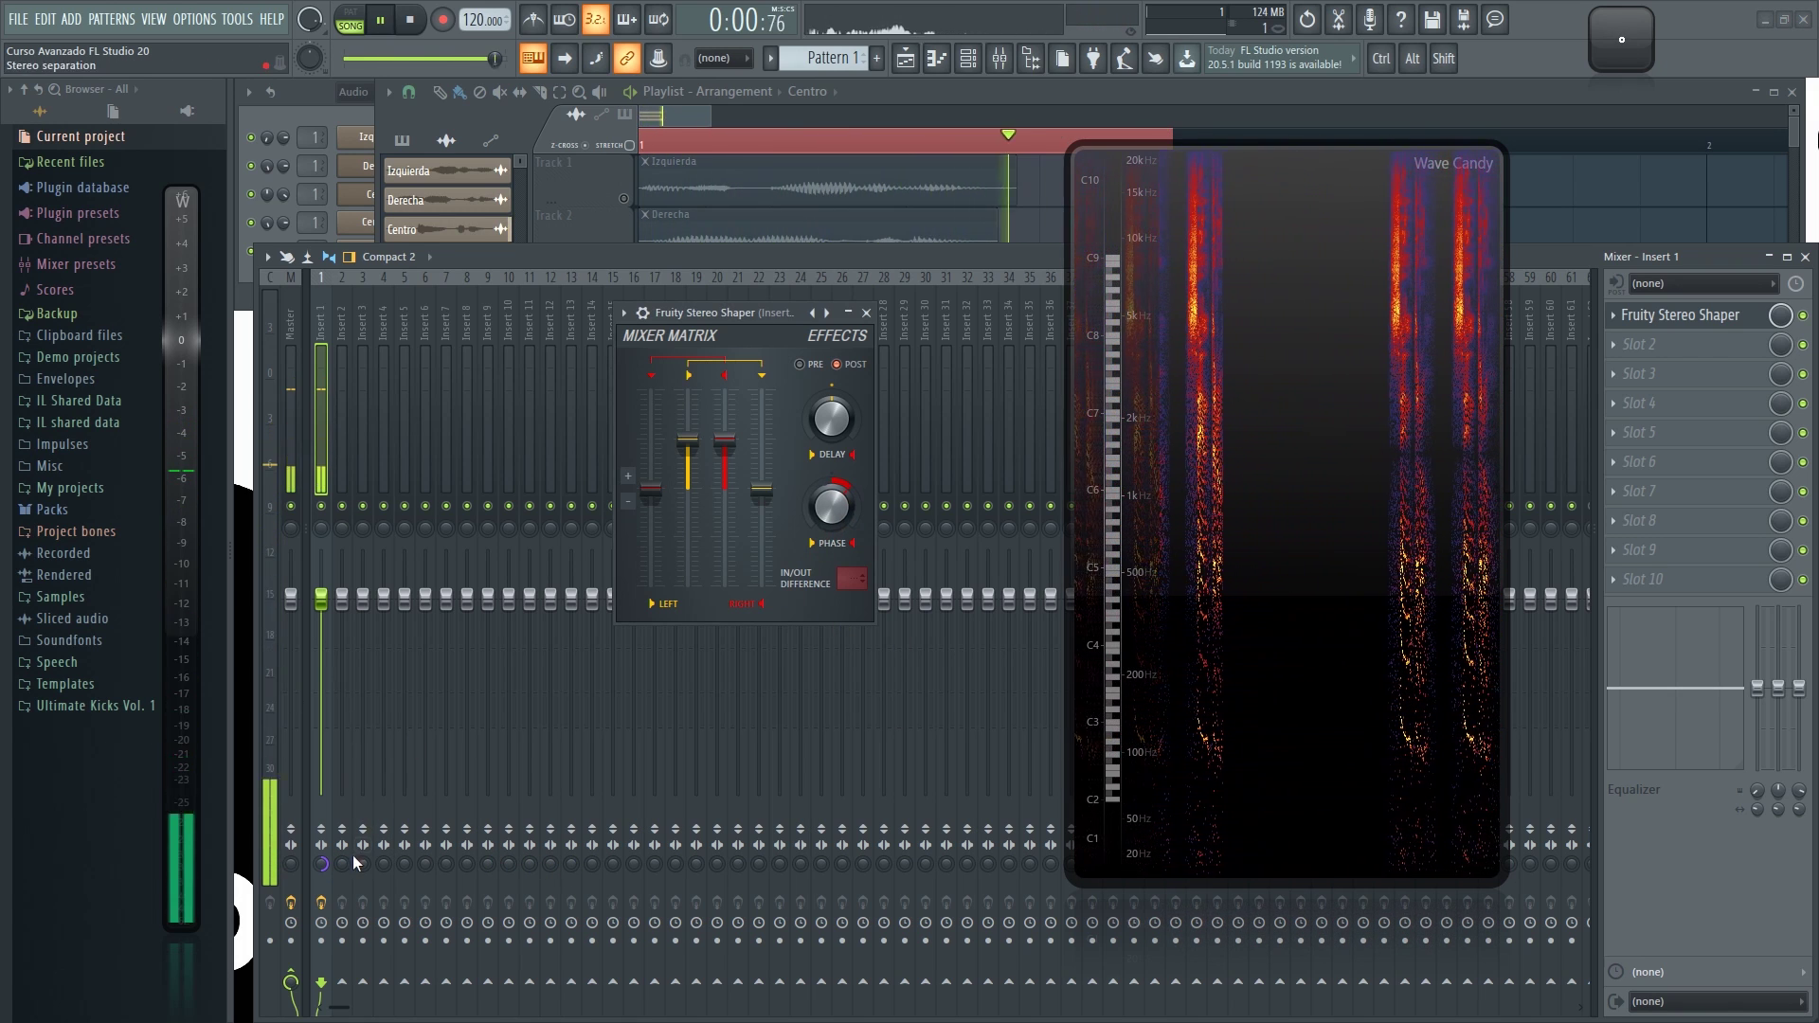
- Compare Centro with Insert 1's stereo separation at its original setting and merged again, and stop playback
{"action": "left_click_drag", "start_coordinate": [322, 864], "coordinate": [325, 874]}
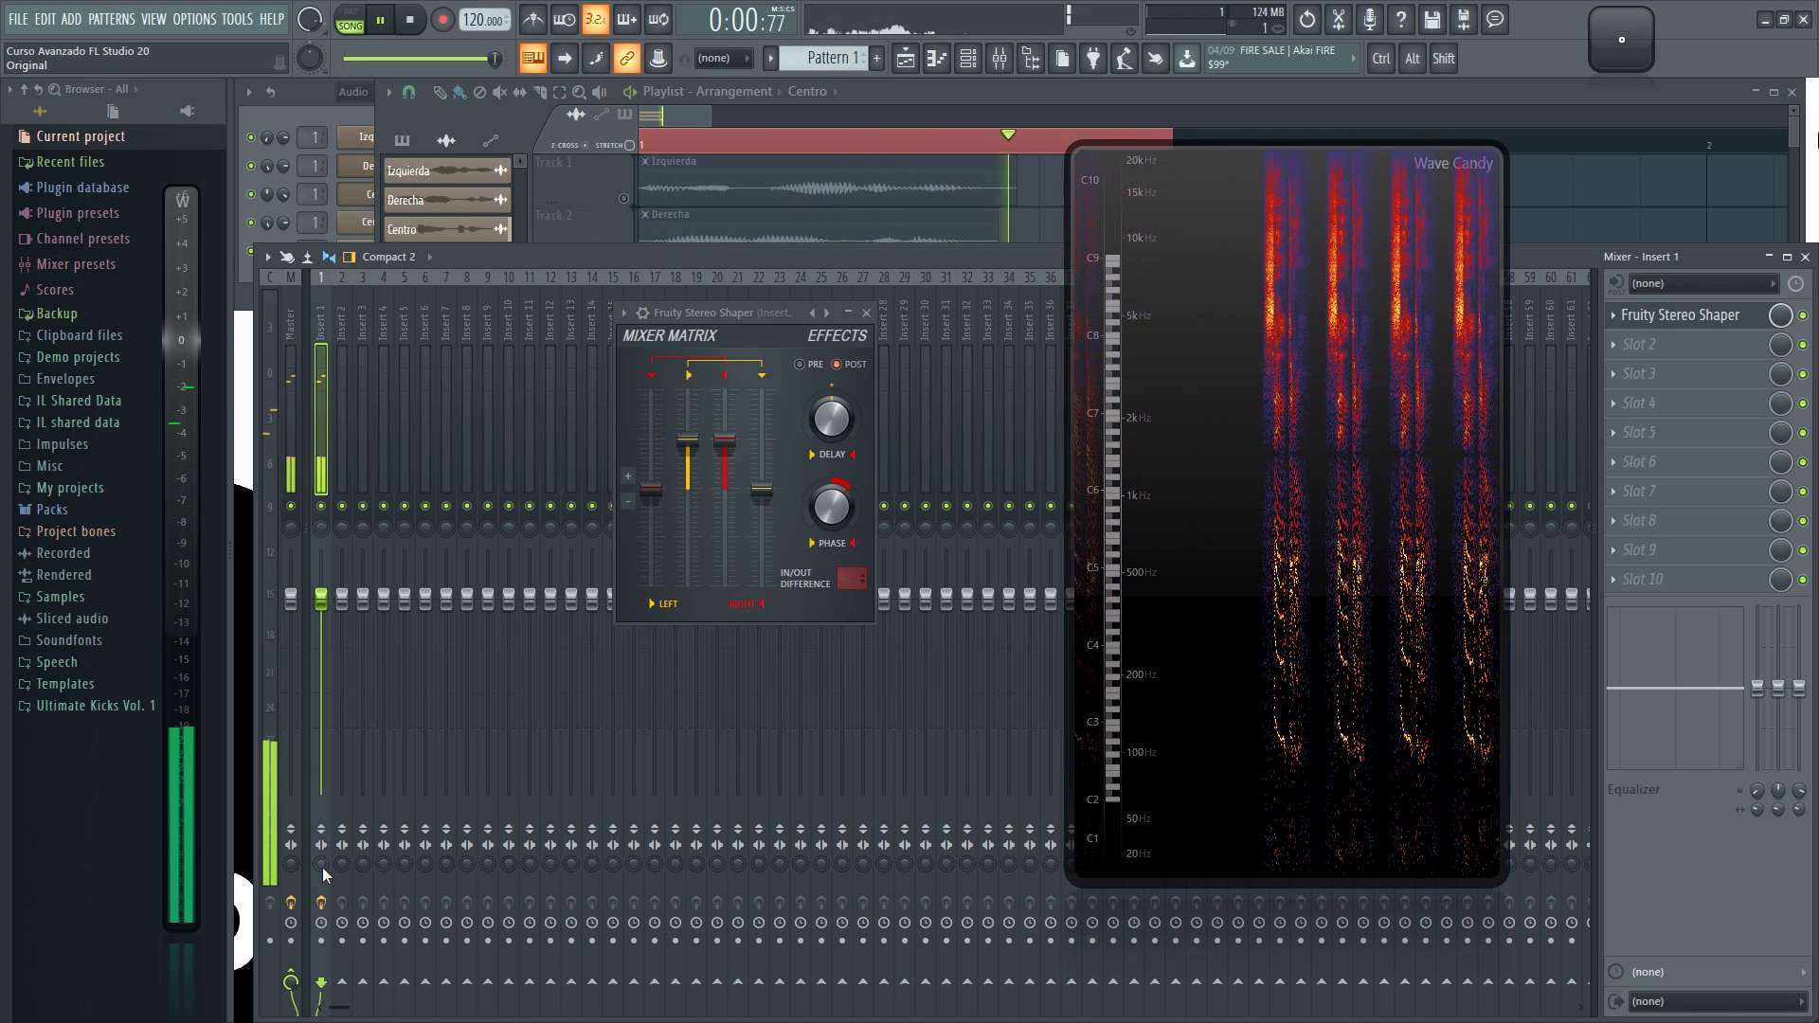
{"action": "left_click_drag", "start_coordinate": [322, 864], "coordinate": [323, 857]}
{"action": "key", "text": "space"}
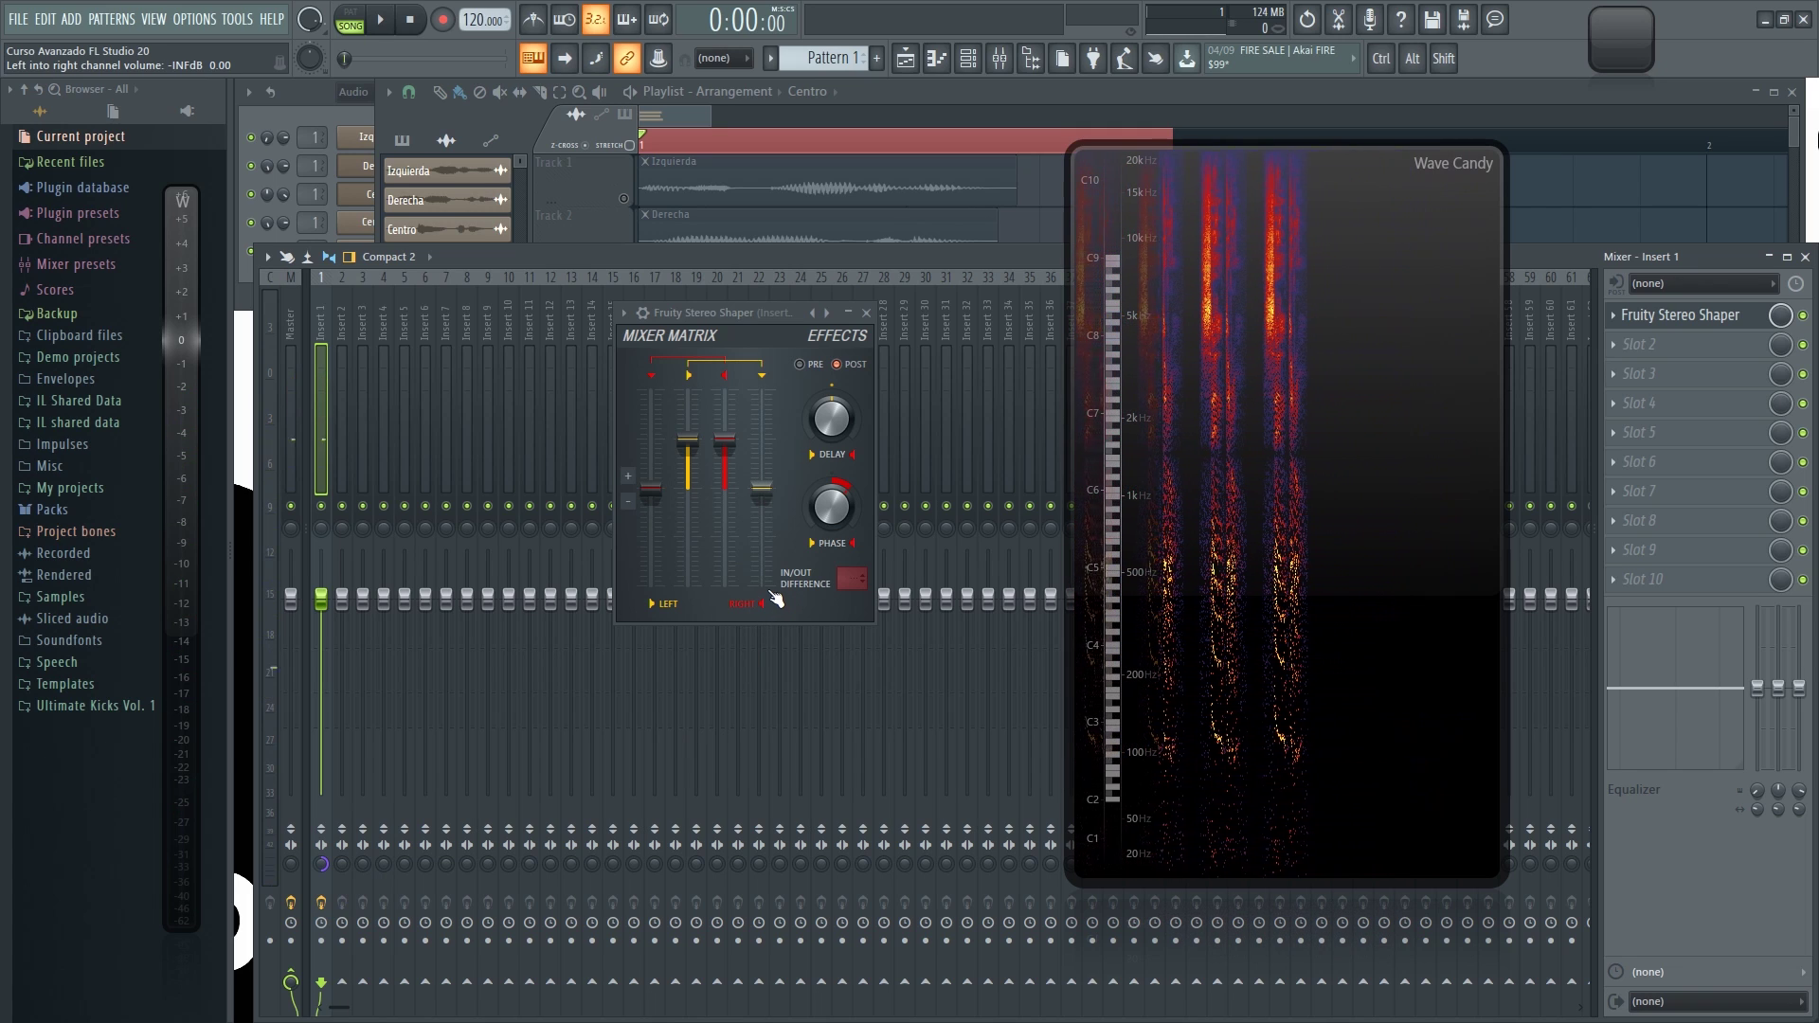
- Reset the left/right dephasing to centre and reposition the Fruity Stereo Shaper window over the mixer
{"action": "left_click_drag", "start_coordinate": [829, 502], "coordinate": [828, 511]}
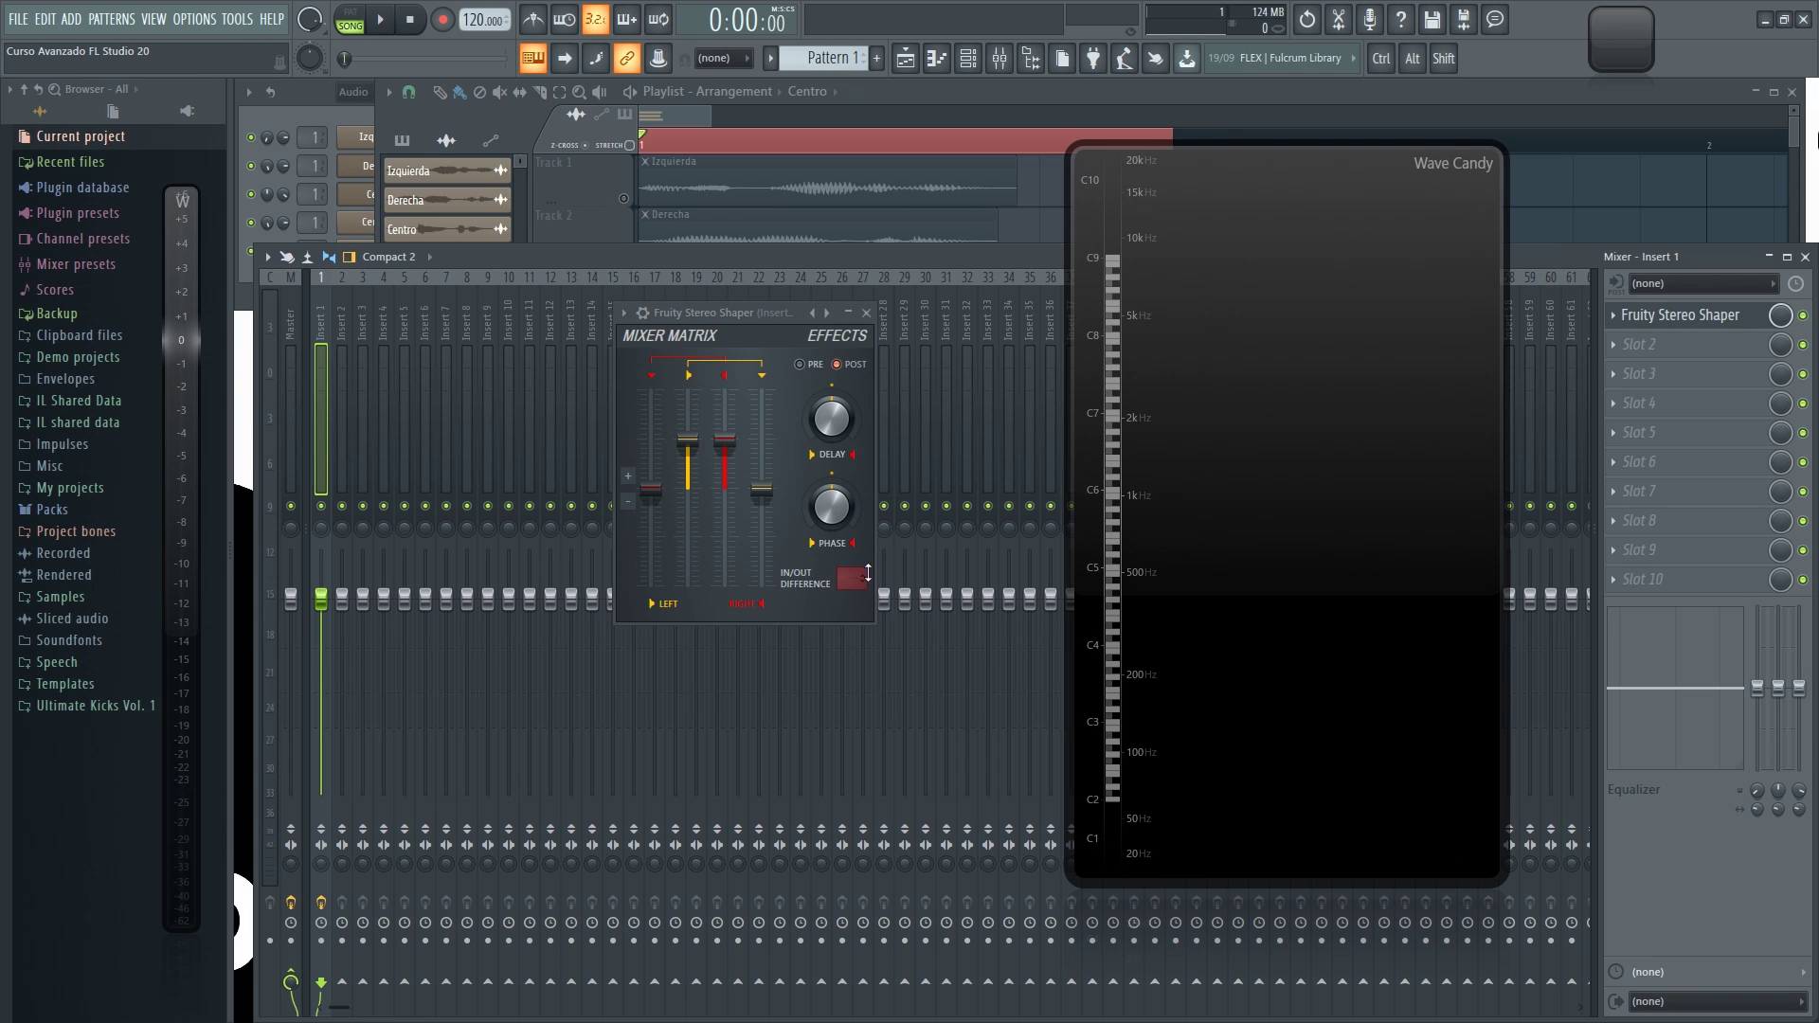
{"action": "left_click_drag", "start_coordinate": [781, 314], "coordinate": [788, 315]}
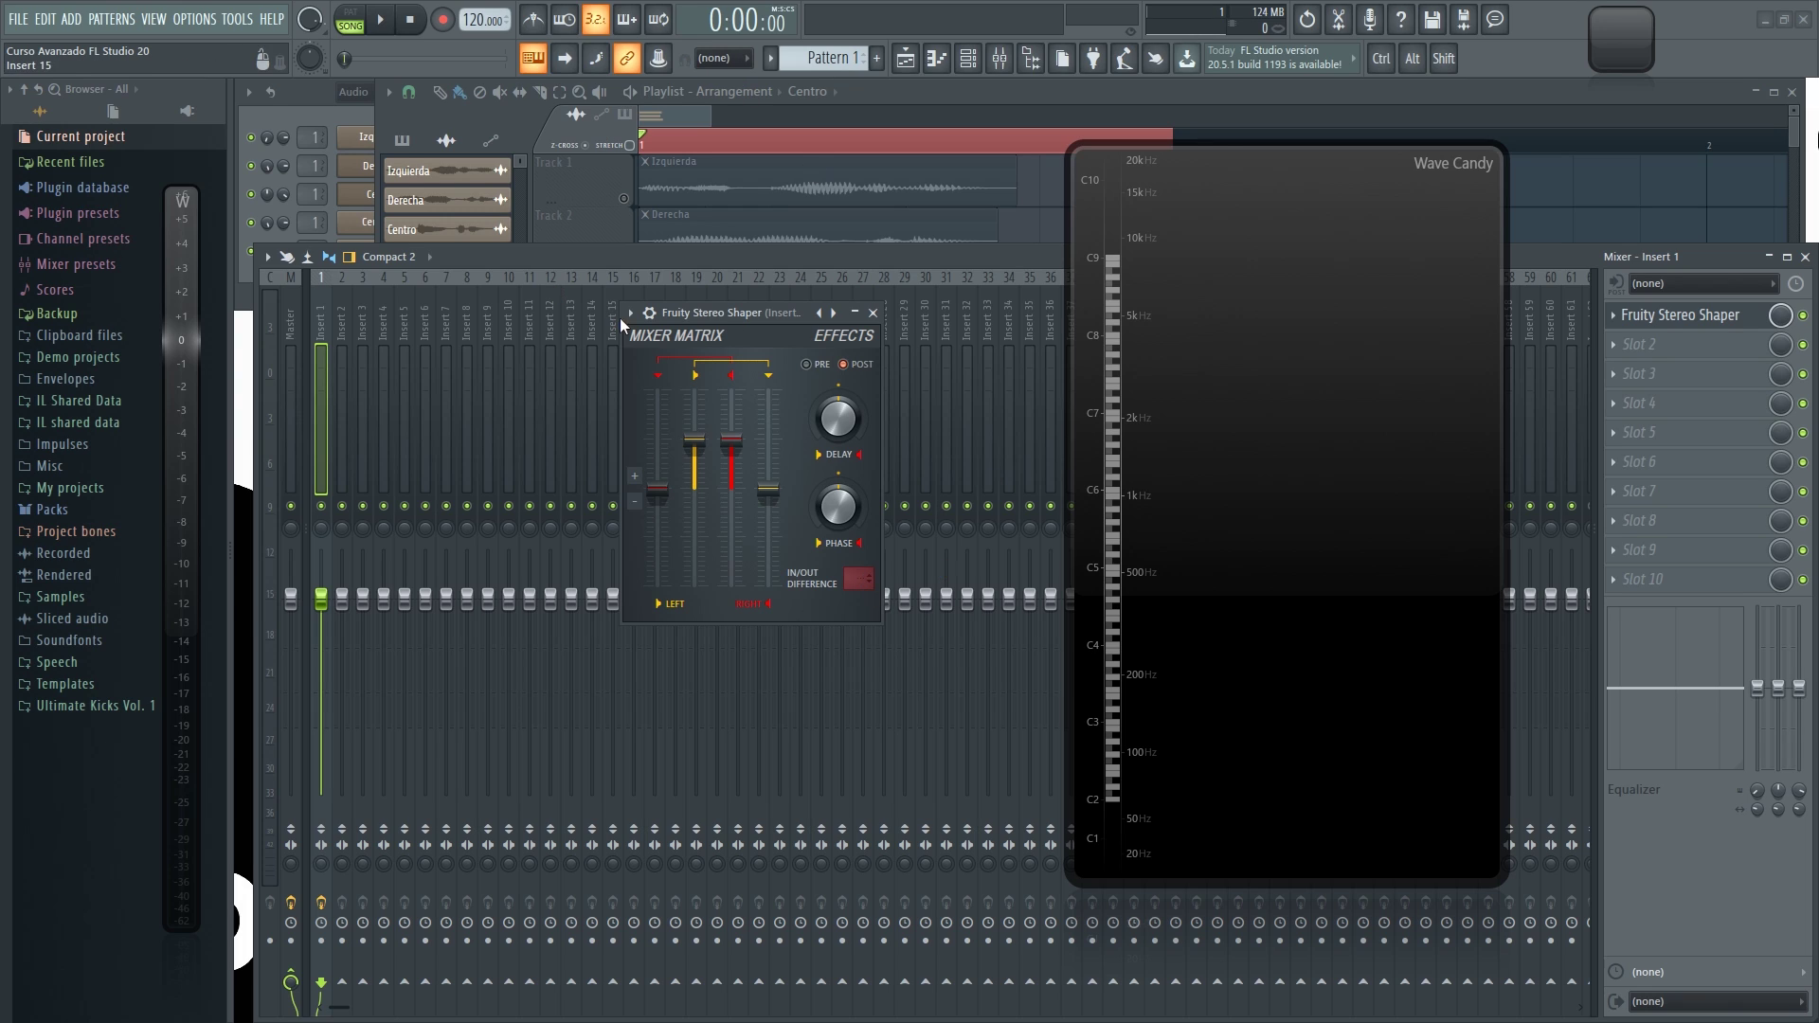
{"action": "left_click_drag", "start_coordinate": [731, 318], "coordinate": [714, 385]}
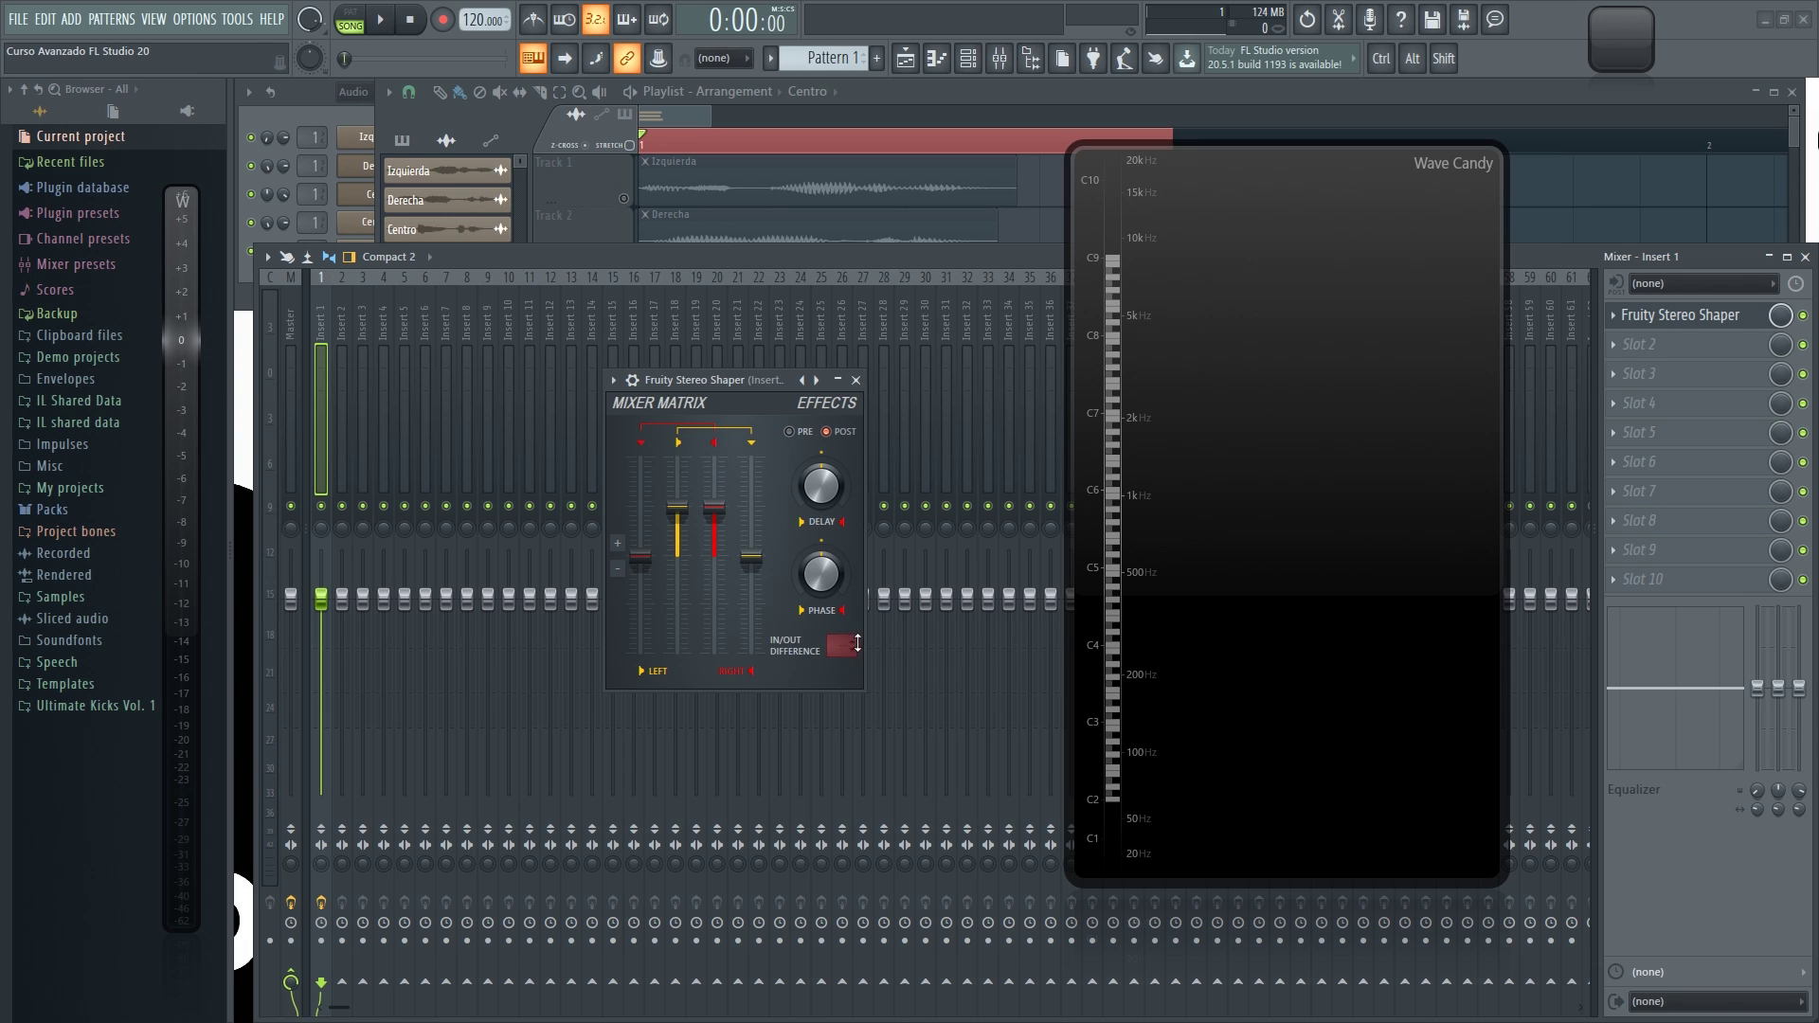
{"action": "left_click_drag", "start_coordinate": [768, 383], "coordinate": [848, 337]}
- Sidechain Insert 1 to Insert 8 and set the Stereo Shaper's in/out difference output to Insert 8
{"action": "left_click", "coordinate": [345, 317]}
{"action": "left_click", "coordinate": [319, 318]}
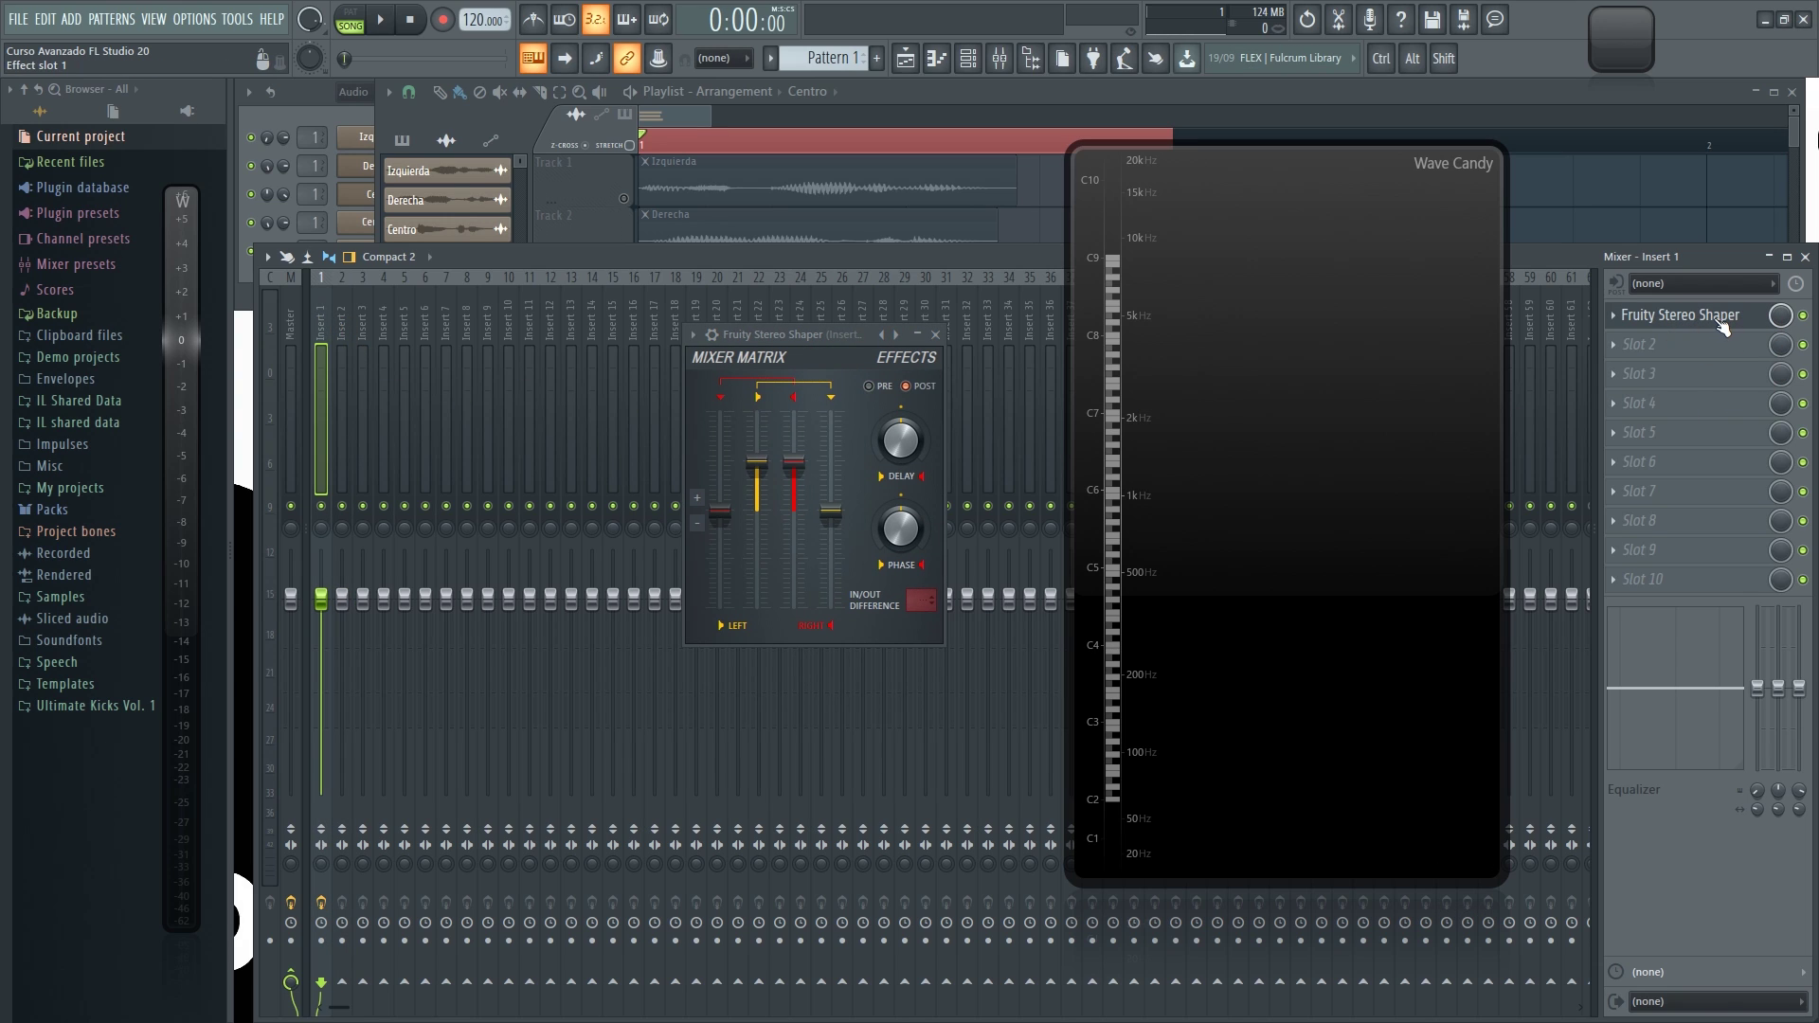
{"action": "left_click", "coordinate": [467, 985]}
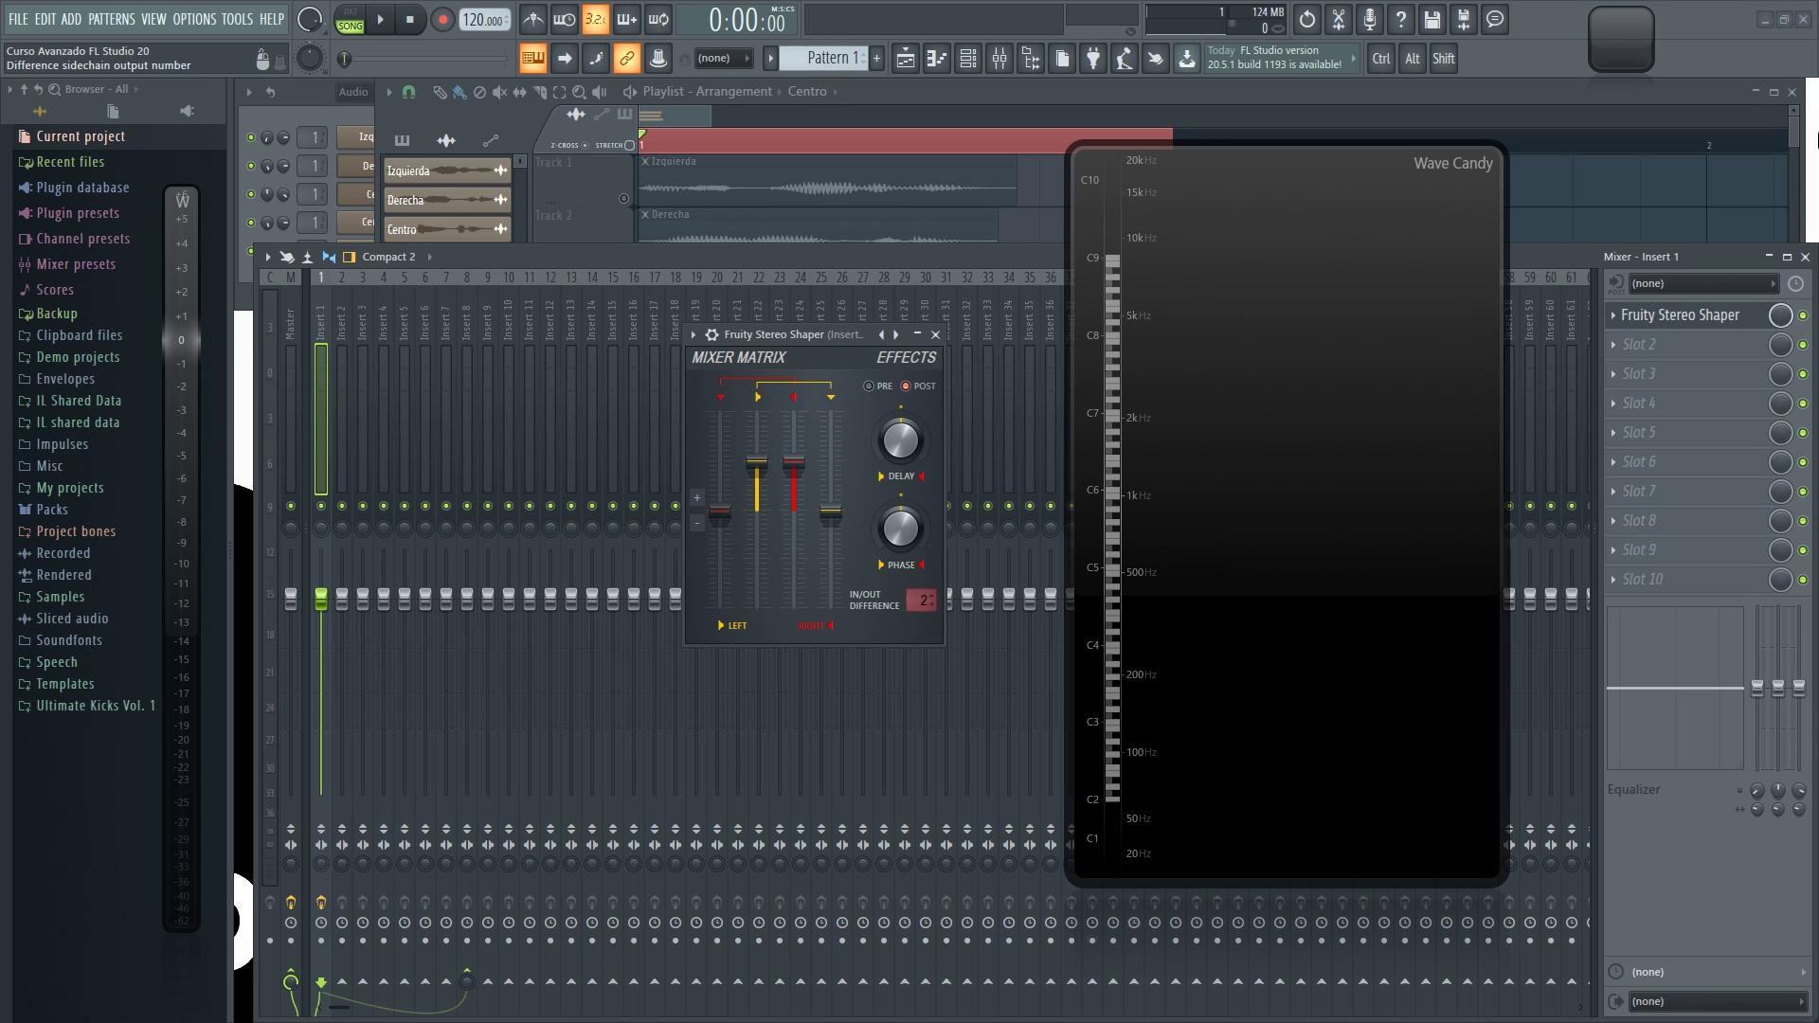
{"action": "left_click", "coordinate": [918, 601]}
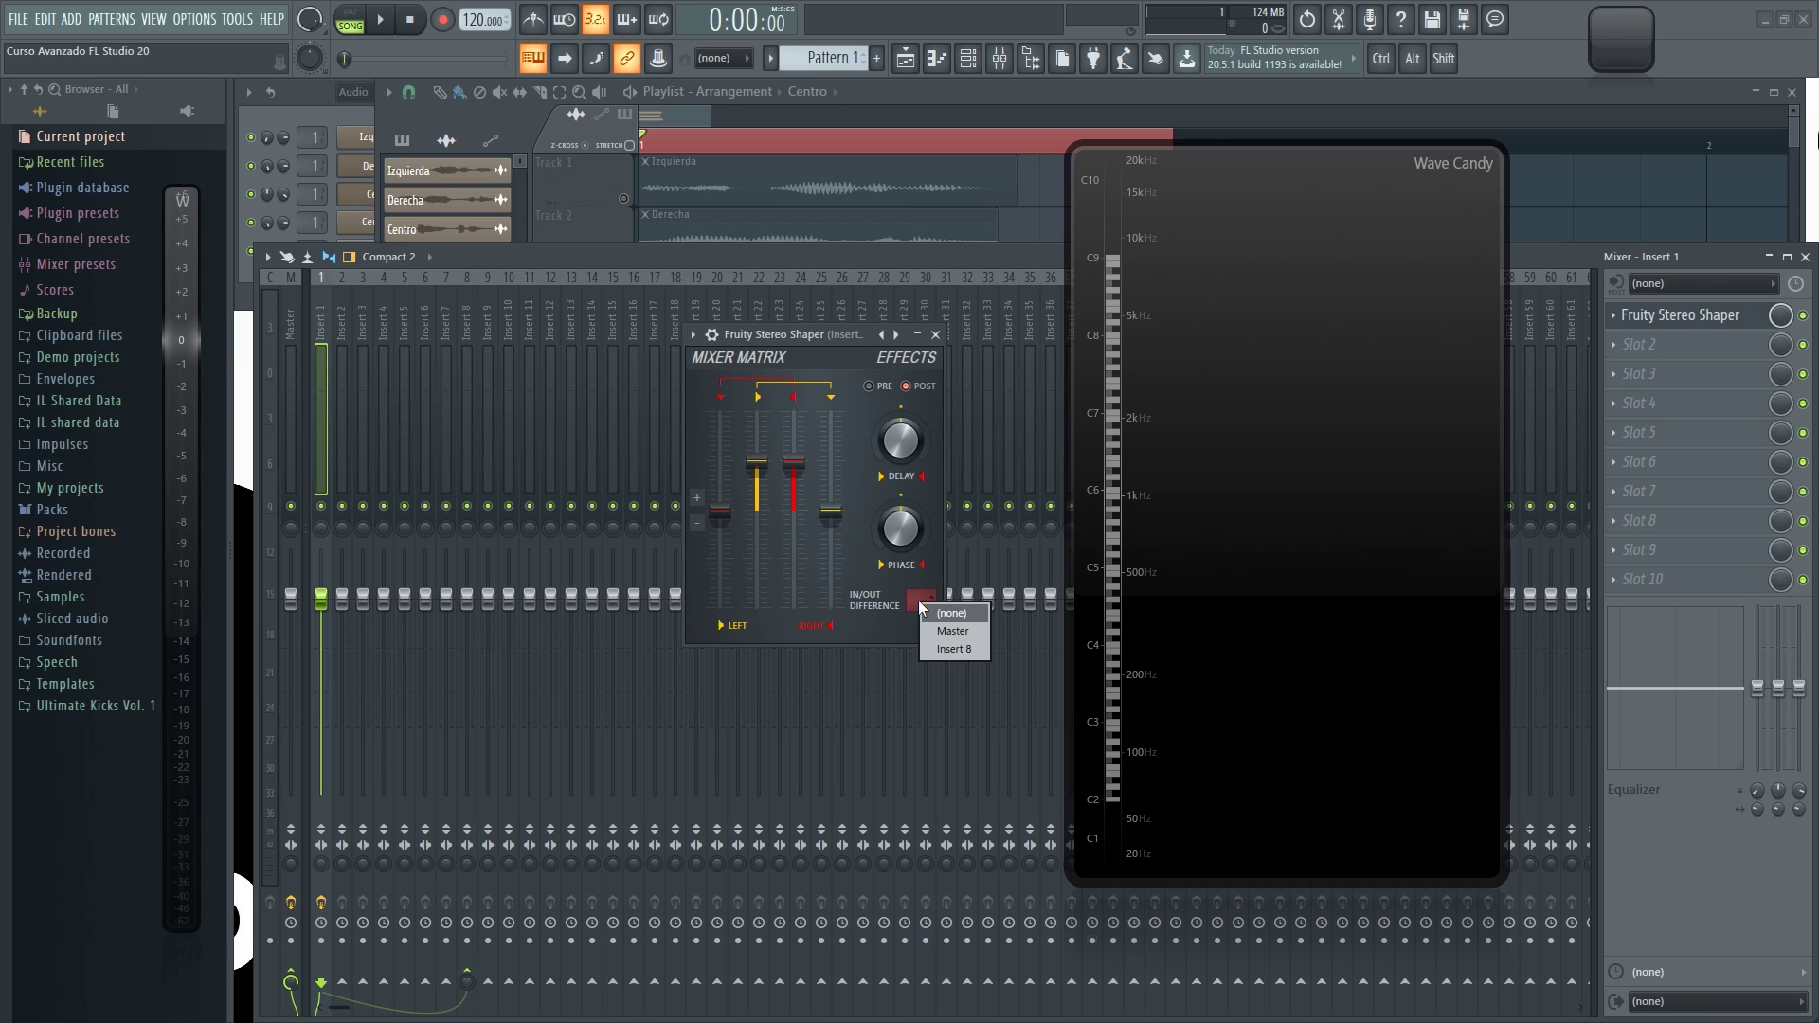
{"action": "left_click", "coordinate": [969, 648]}
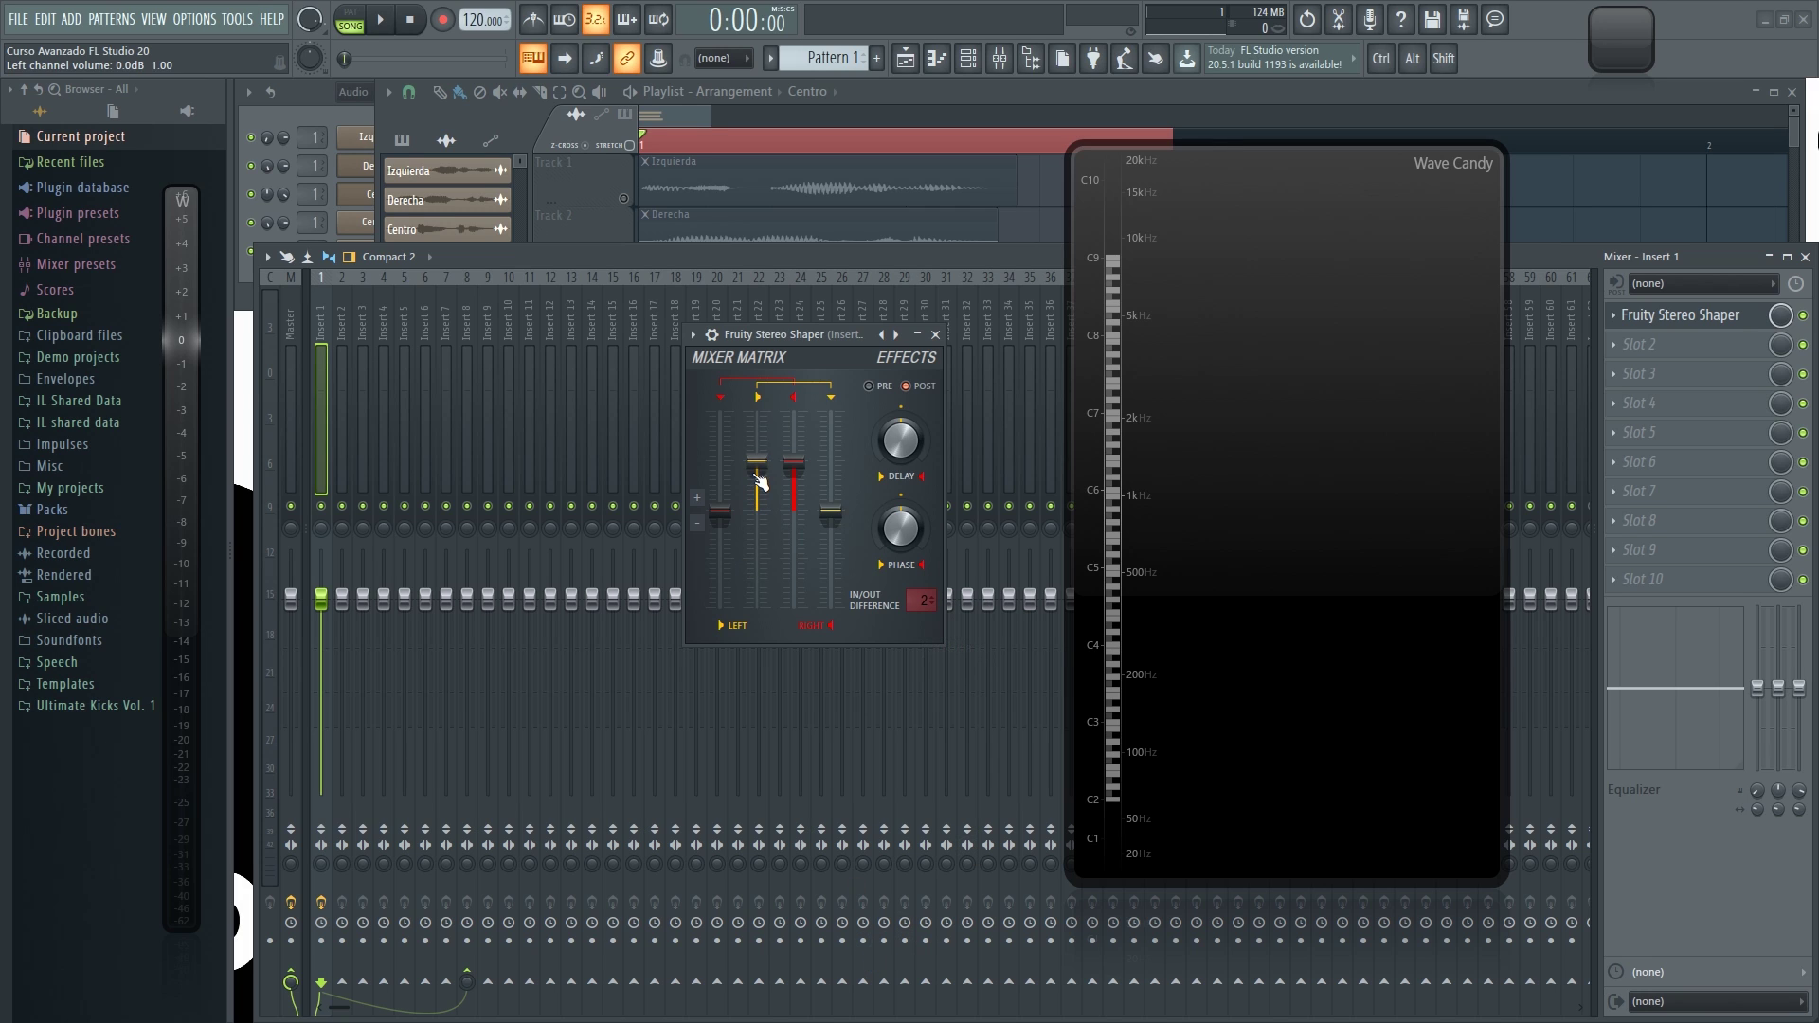
- Replay Centro while unbalancing the Stereo Shaper matrix: lower the right channel, raise left into right, invert right into left and delay one side
{"action": "key", "text": "space"}
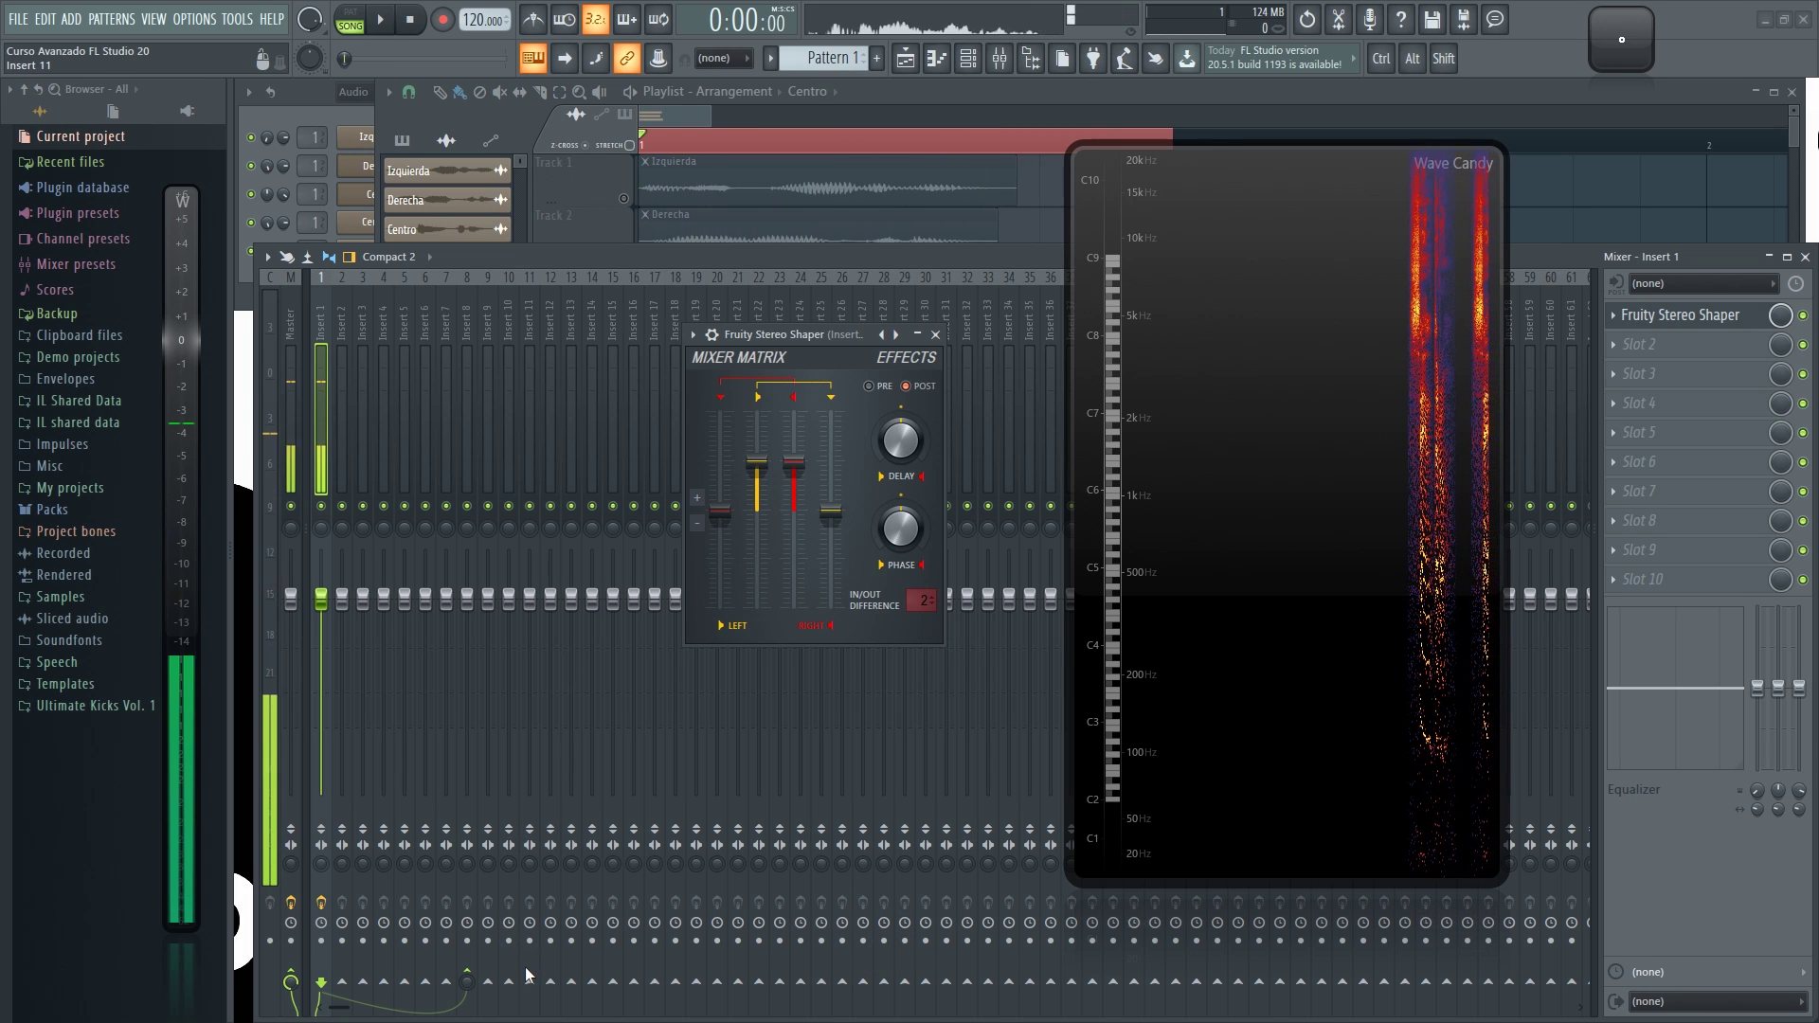
{"action": "left_click_drag", "start_coordinate": [796, 335], "coordinate": [838, 287]}
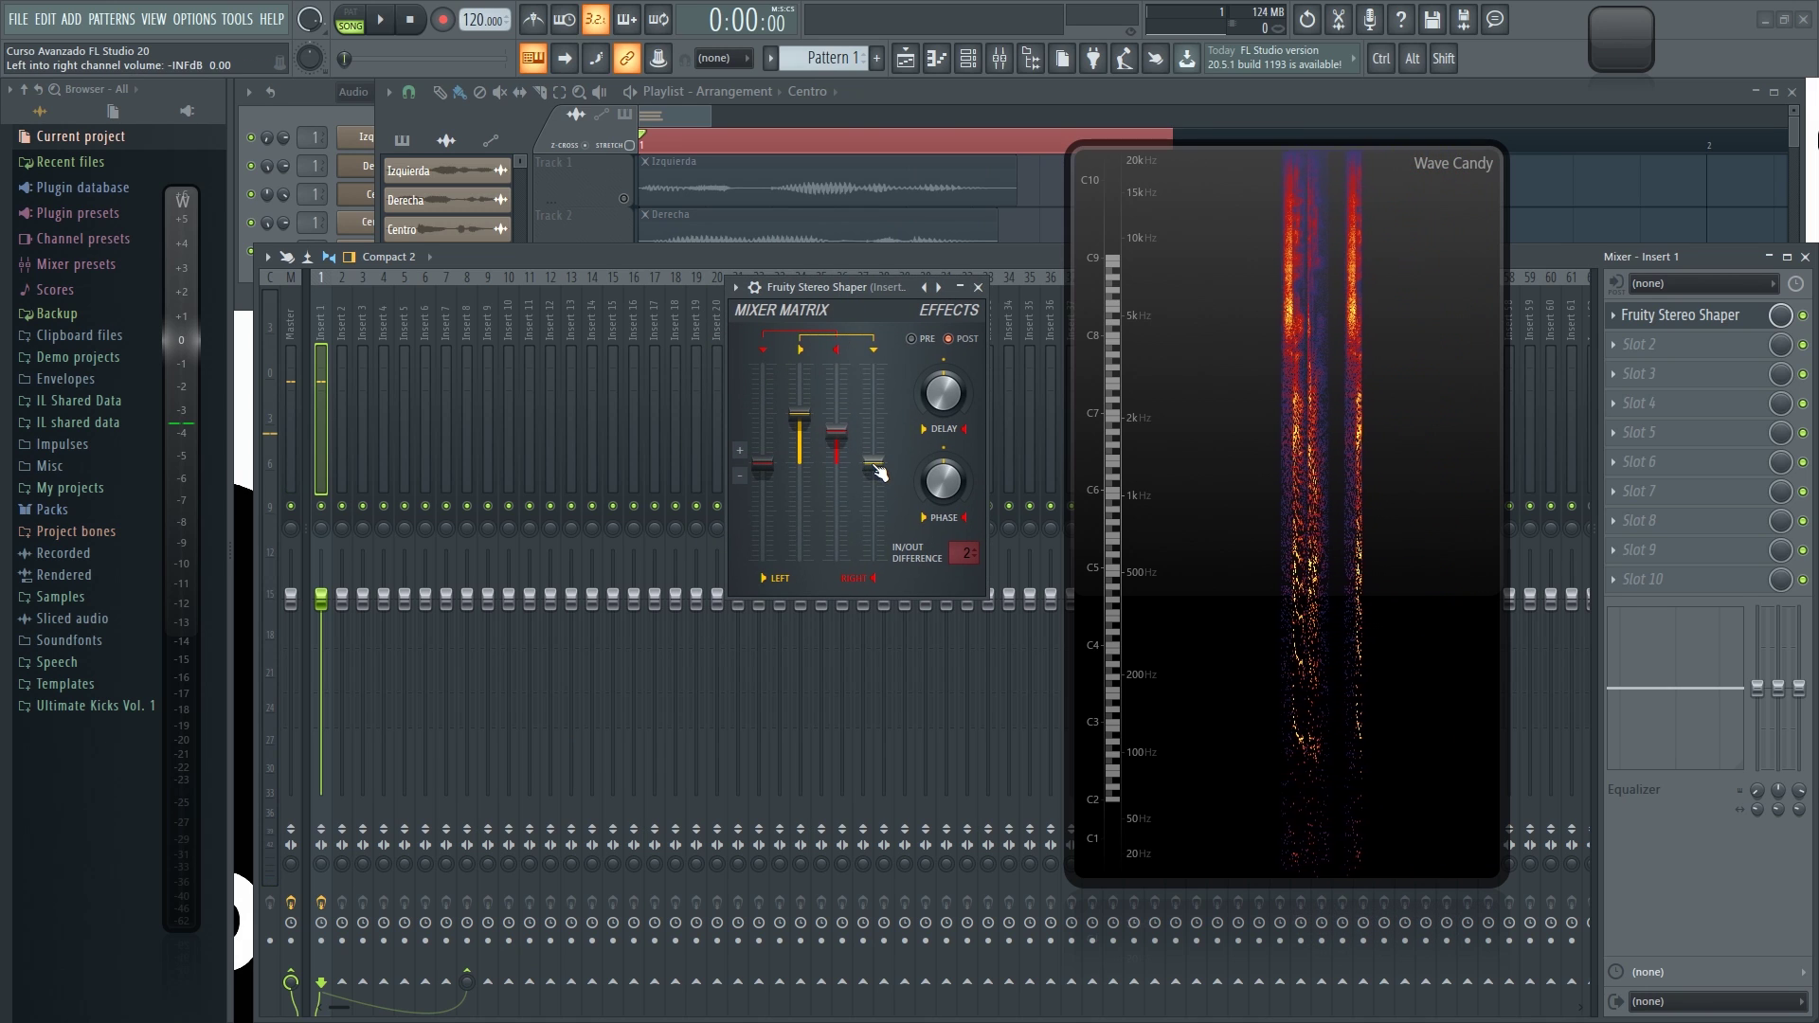
{"action": "left_click_drag", "start_coordinate": [763, 464], "coordinate": [769, 498]}
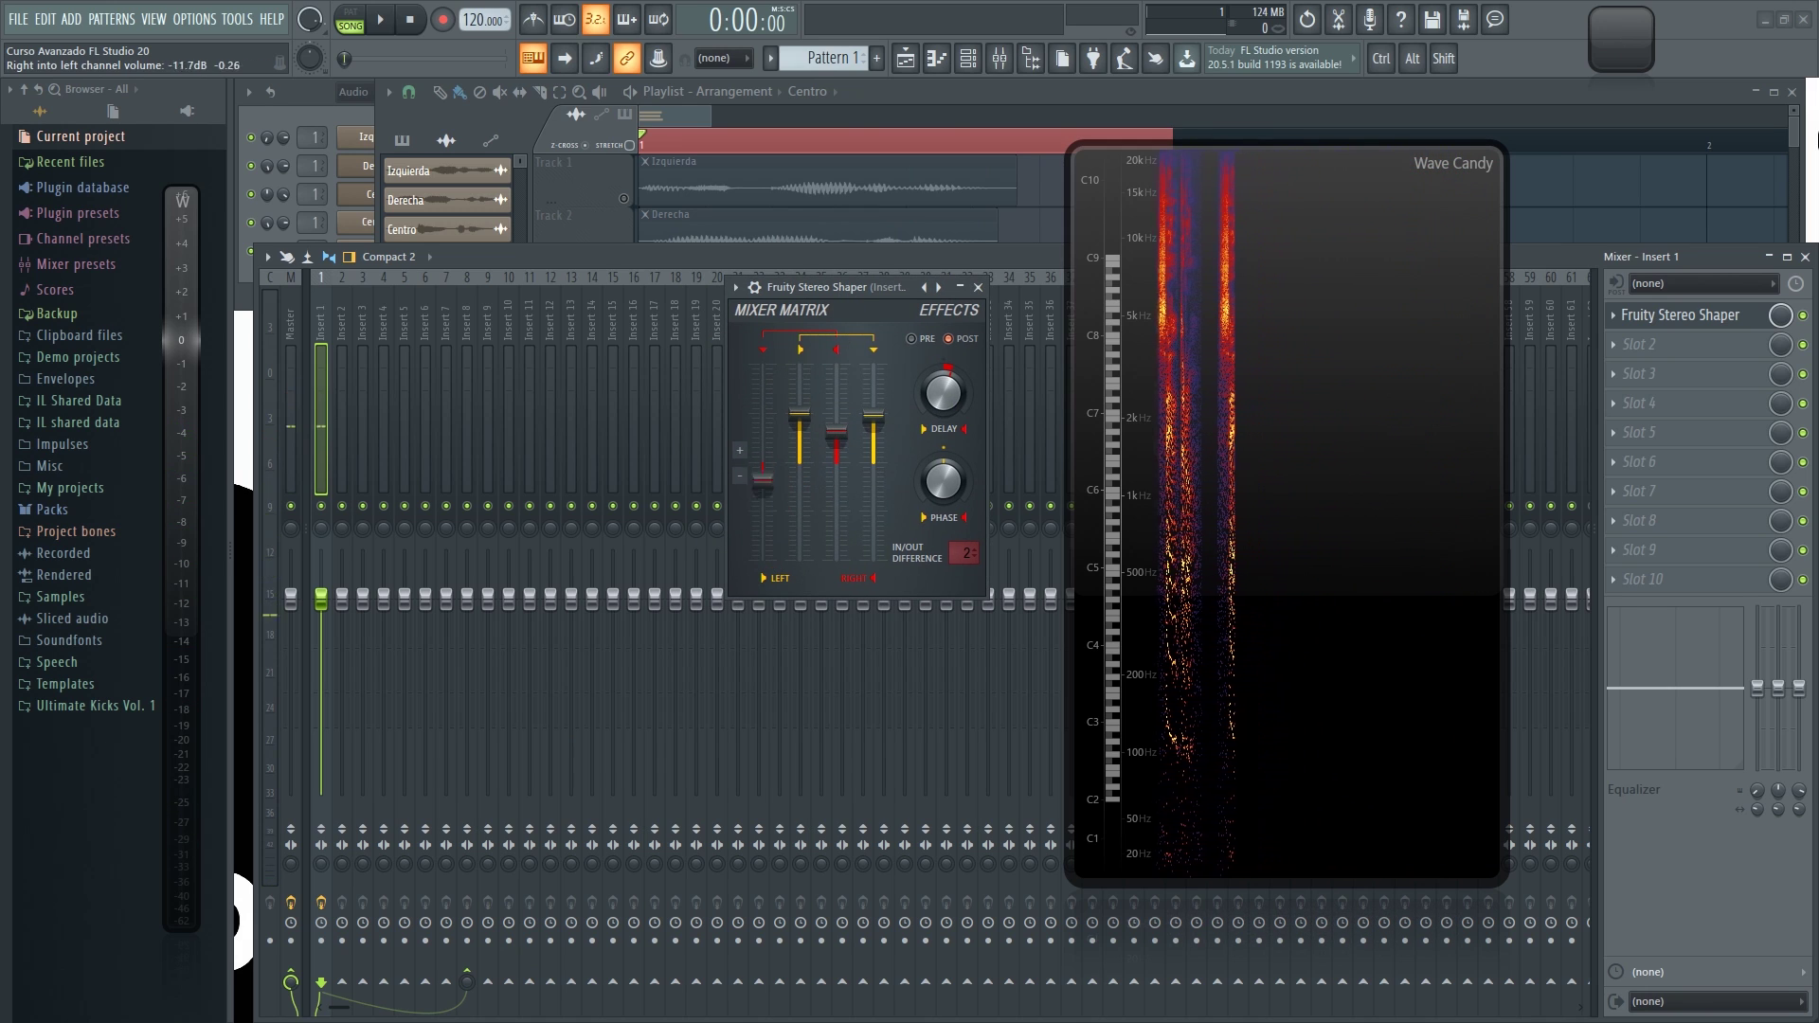
{"action": "key", "text": "space"}
{"action": "key", "text": "space"}
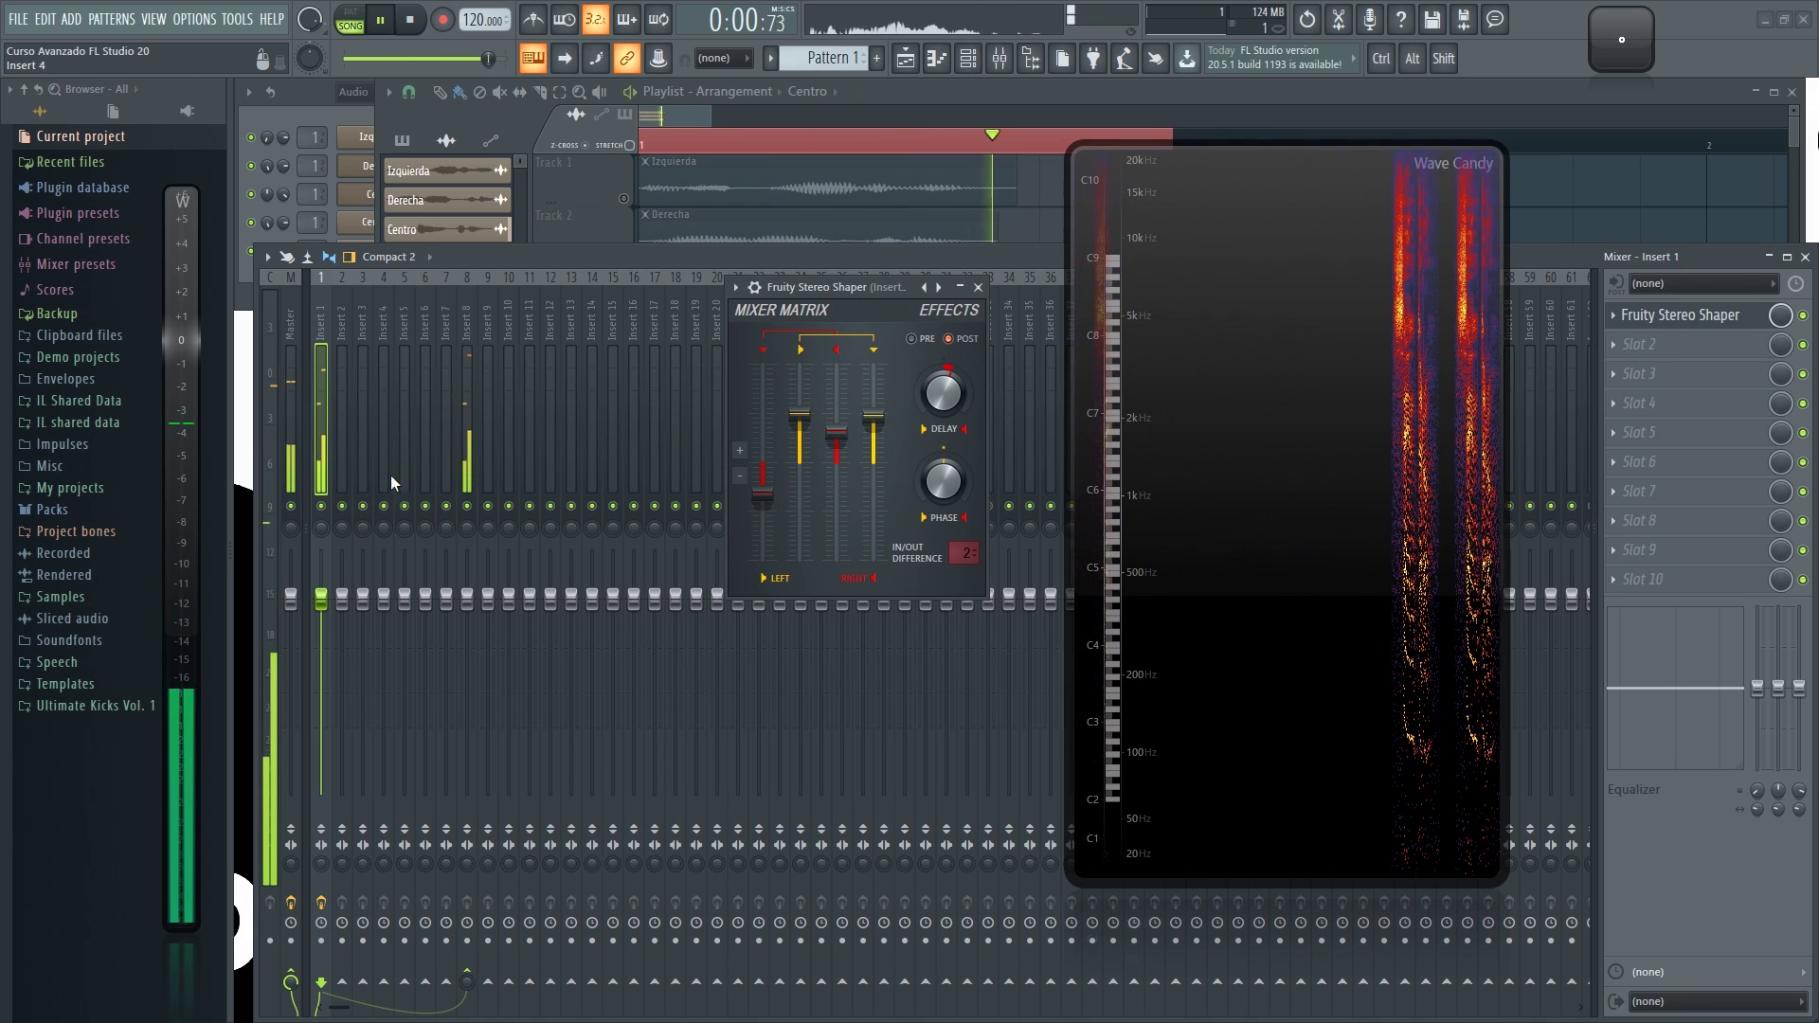
- Replay Centro while switching between Insert 8 and Insert 1 to compare the difference signal with the shaped signal
{"action": "left_click", "coordinate": [470, 327]}
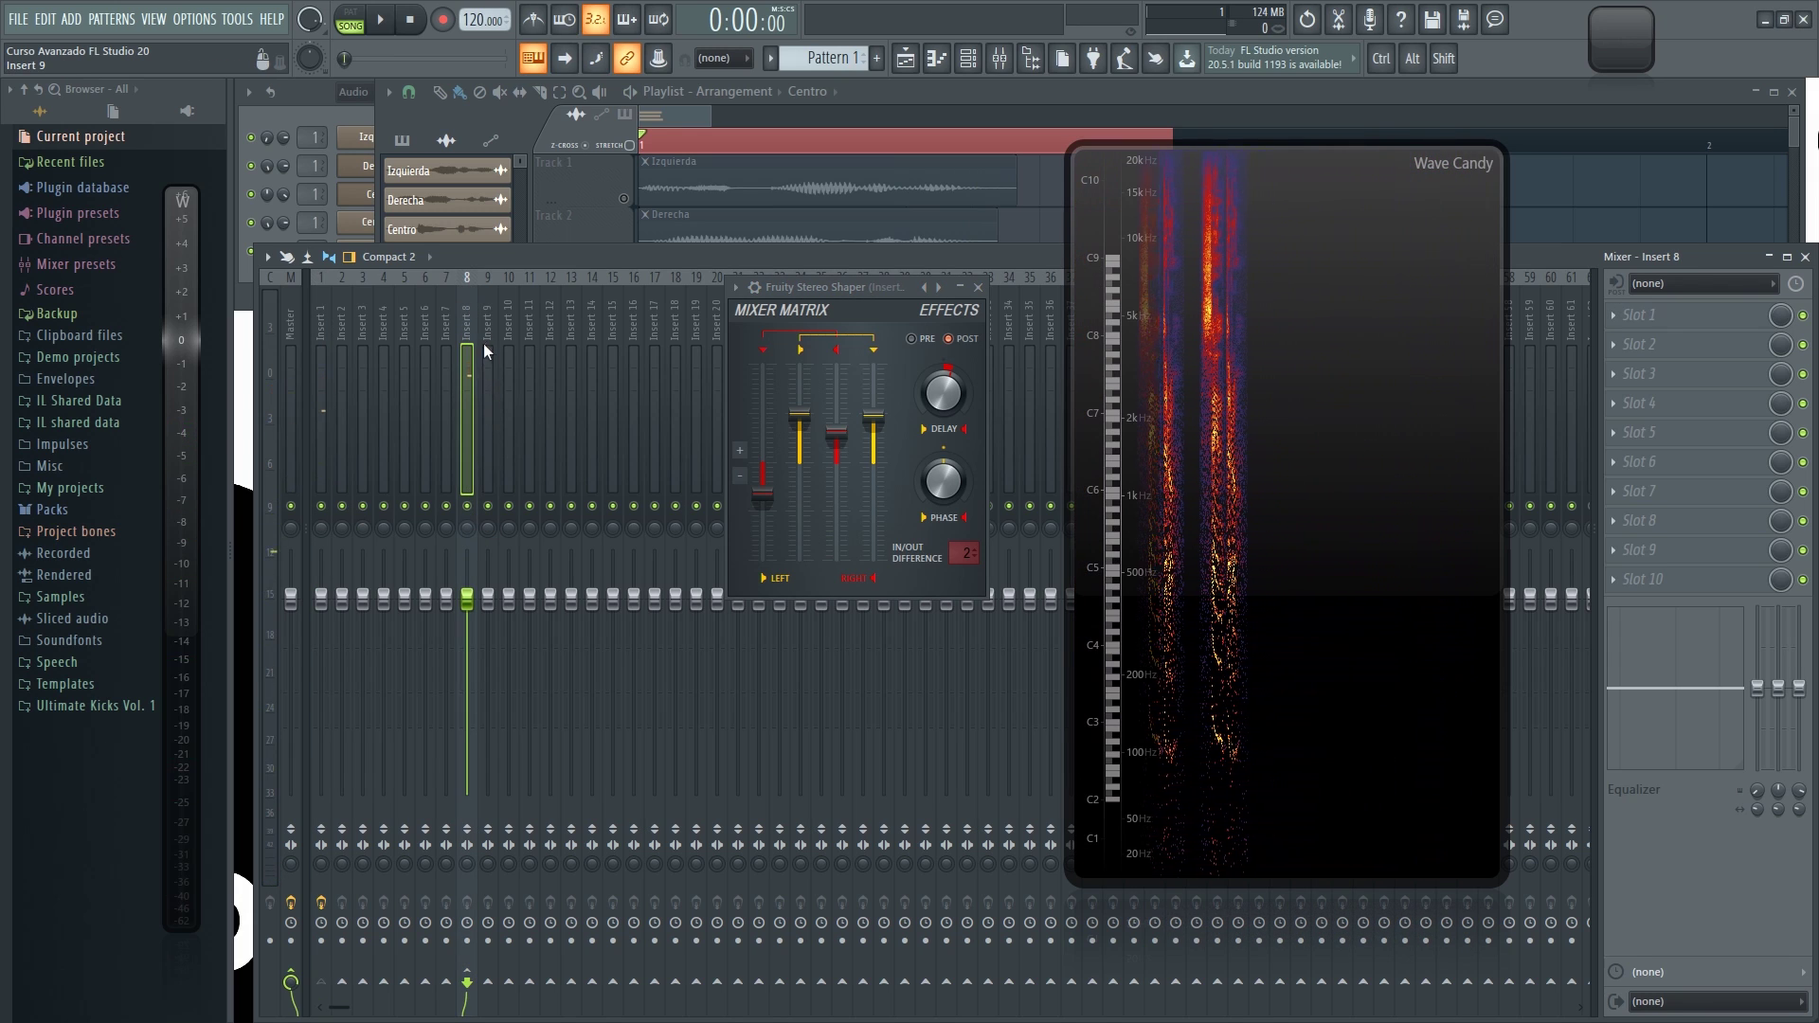
{"action": "key", "text": "space"}
{"action": "key", "text": "space"}
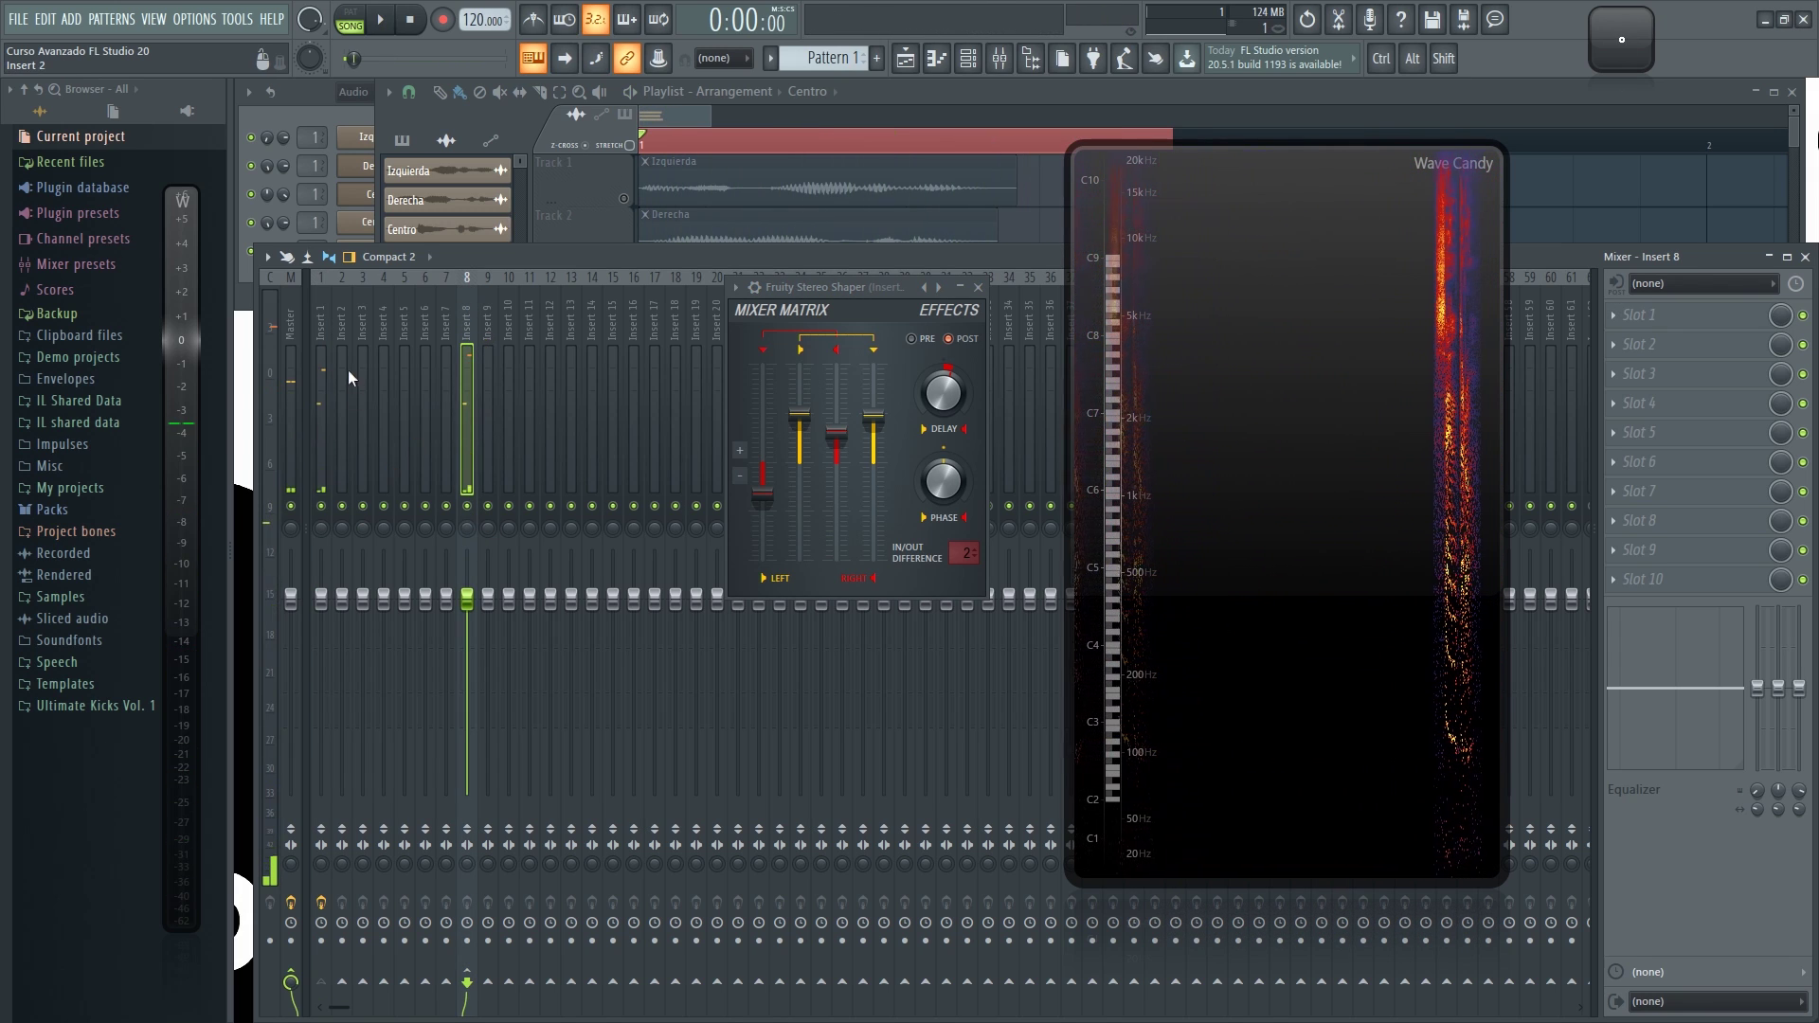
{"action": "left_click", "coordinate": [324, 325]}
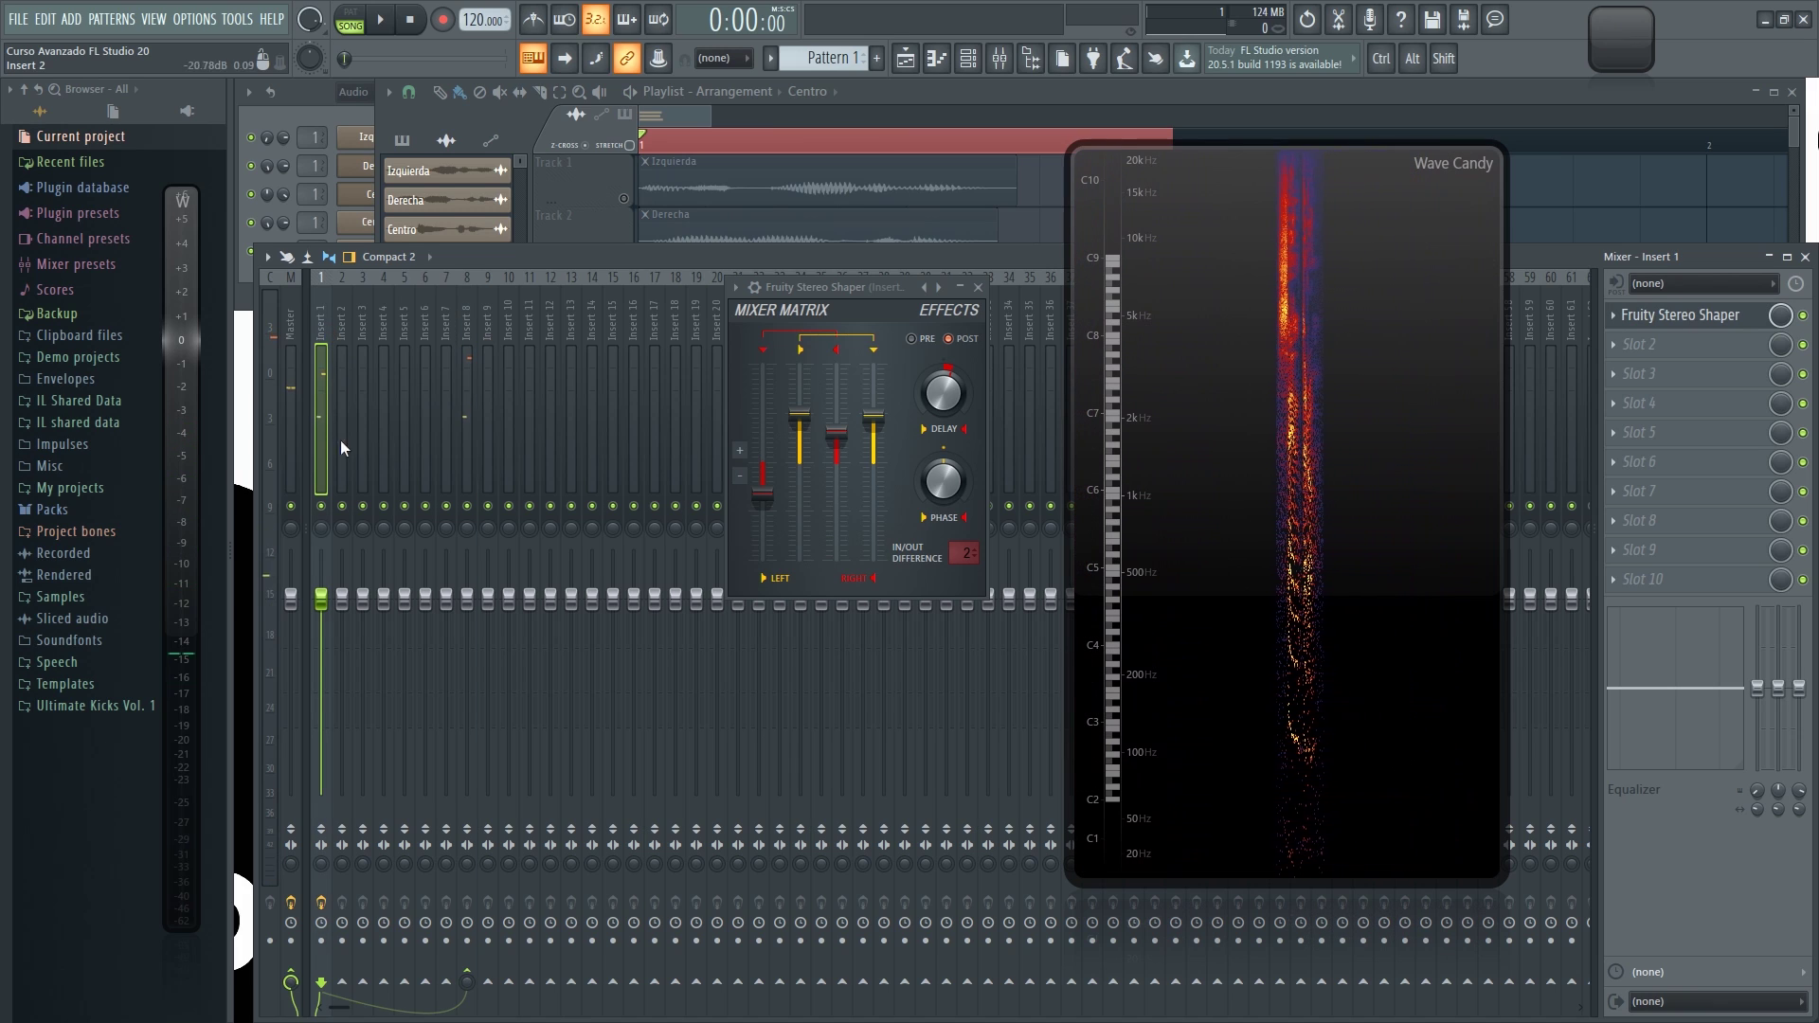
- Mute Insert 1 to isolate the difference signal on Insert 8, and reselect Insert 1
{"action": "left_click", "coordinate": [321, 506]}
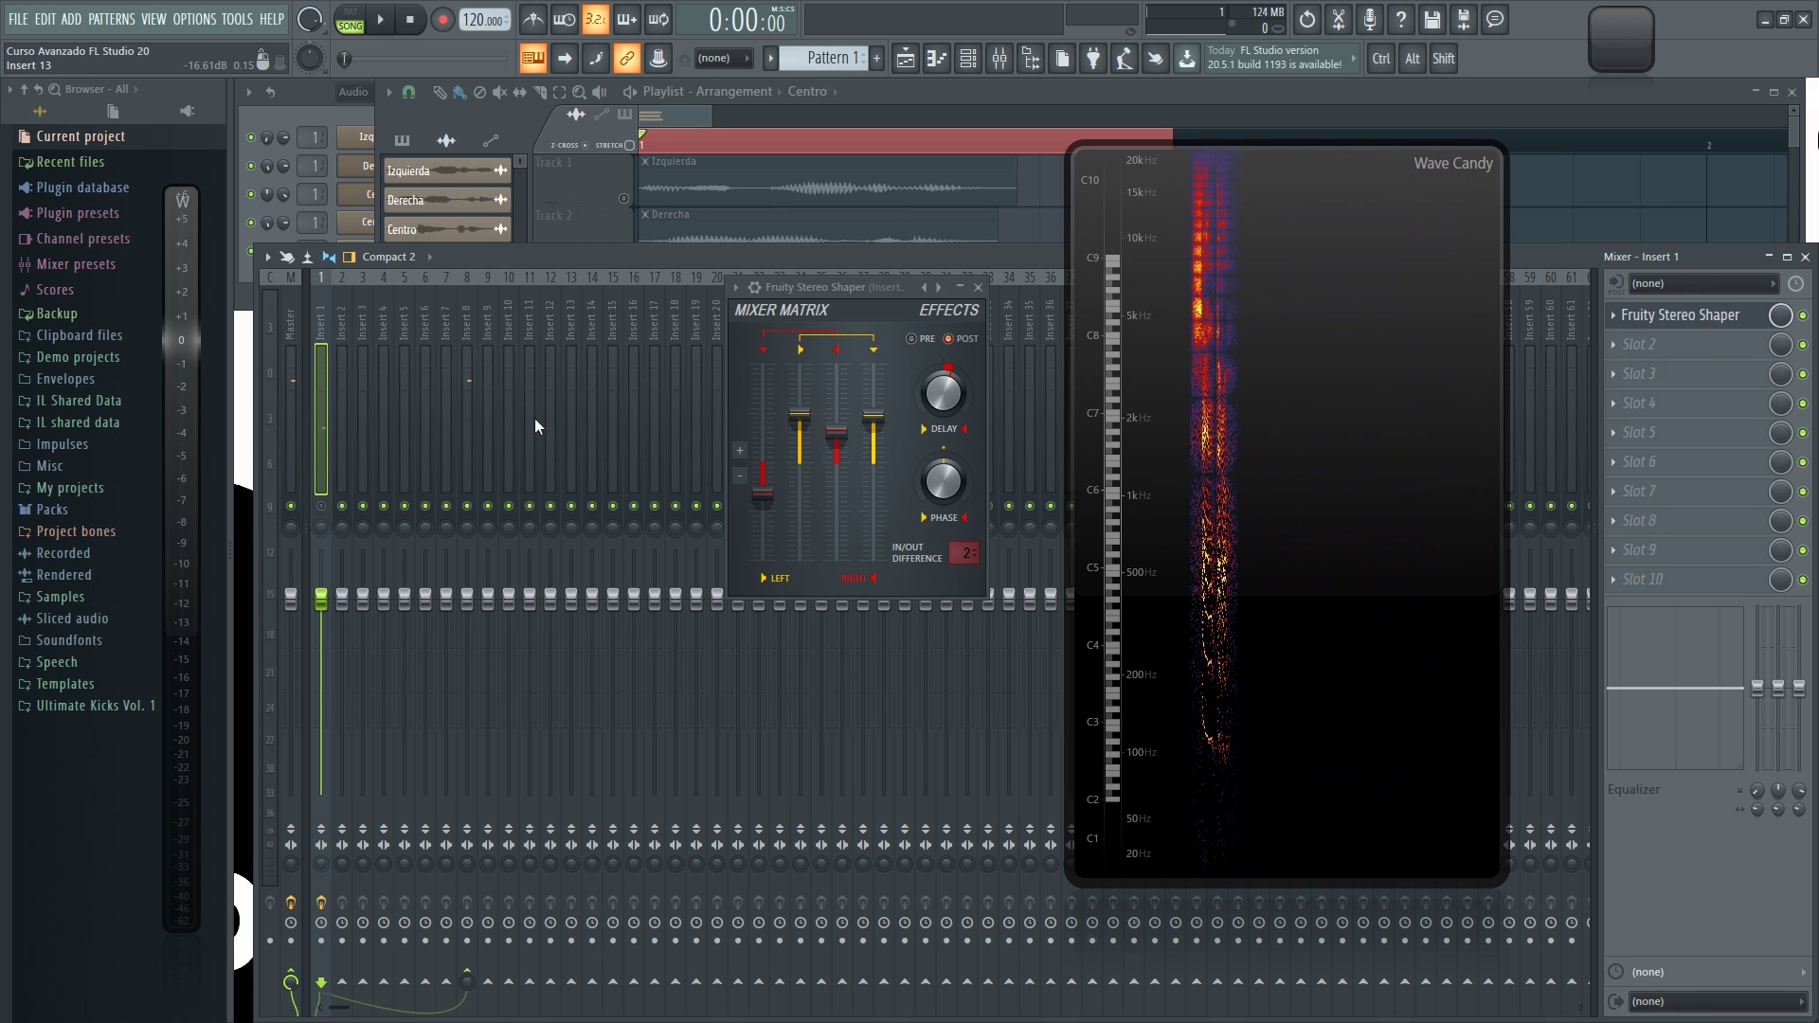
{"action": "left_click", "coordinate": [464, 305]}
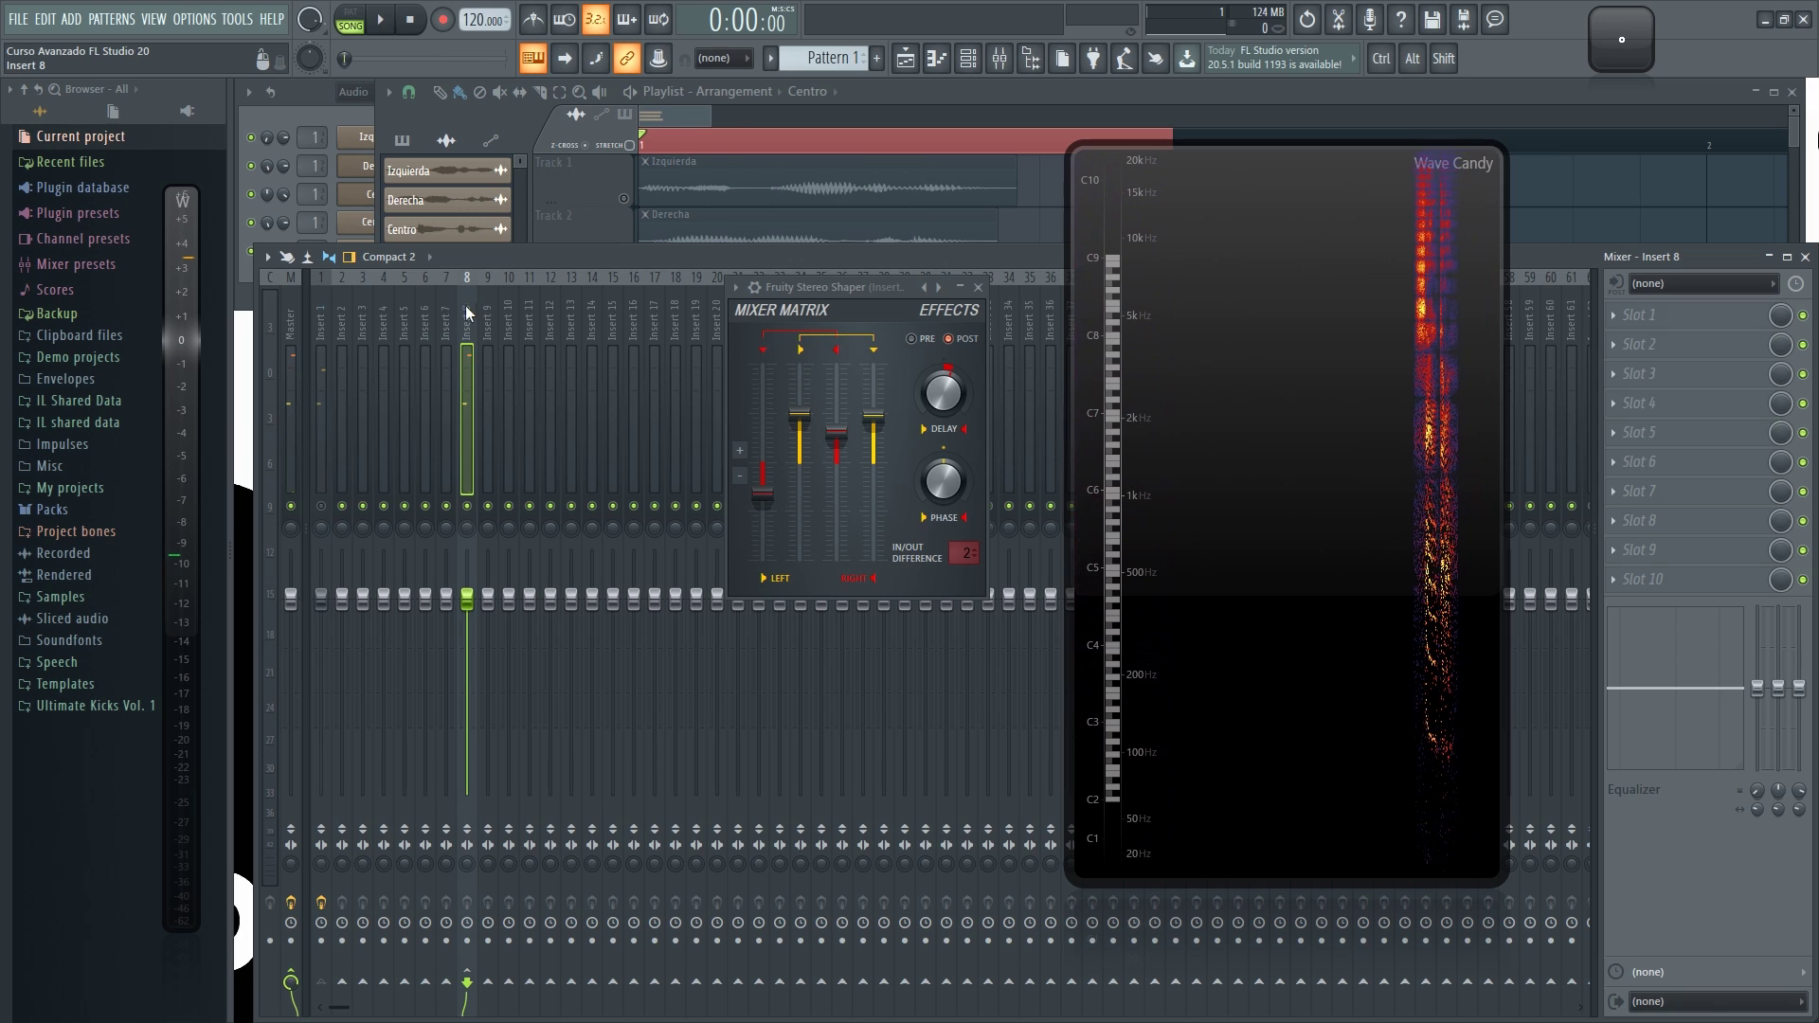
{"action": "left_click", "coordinate": [320, 309]}
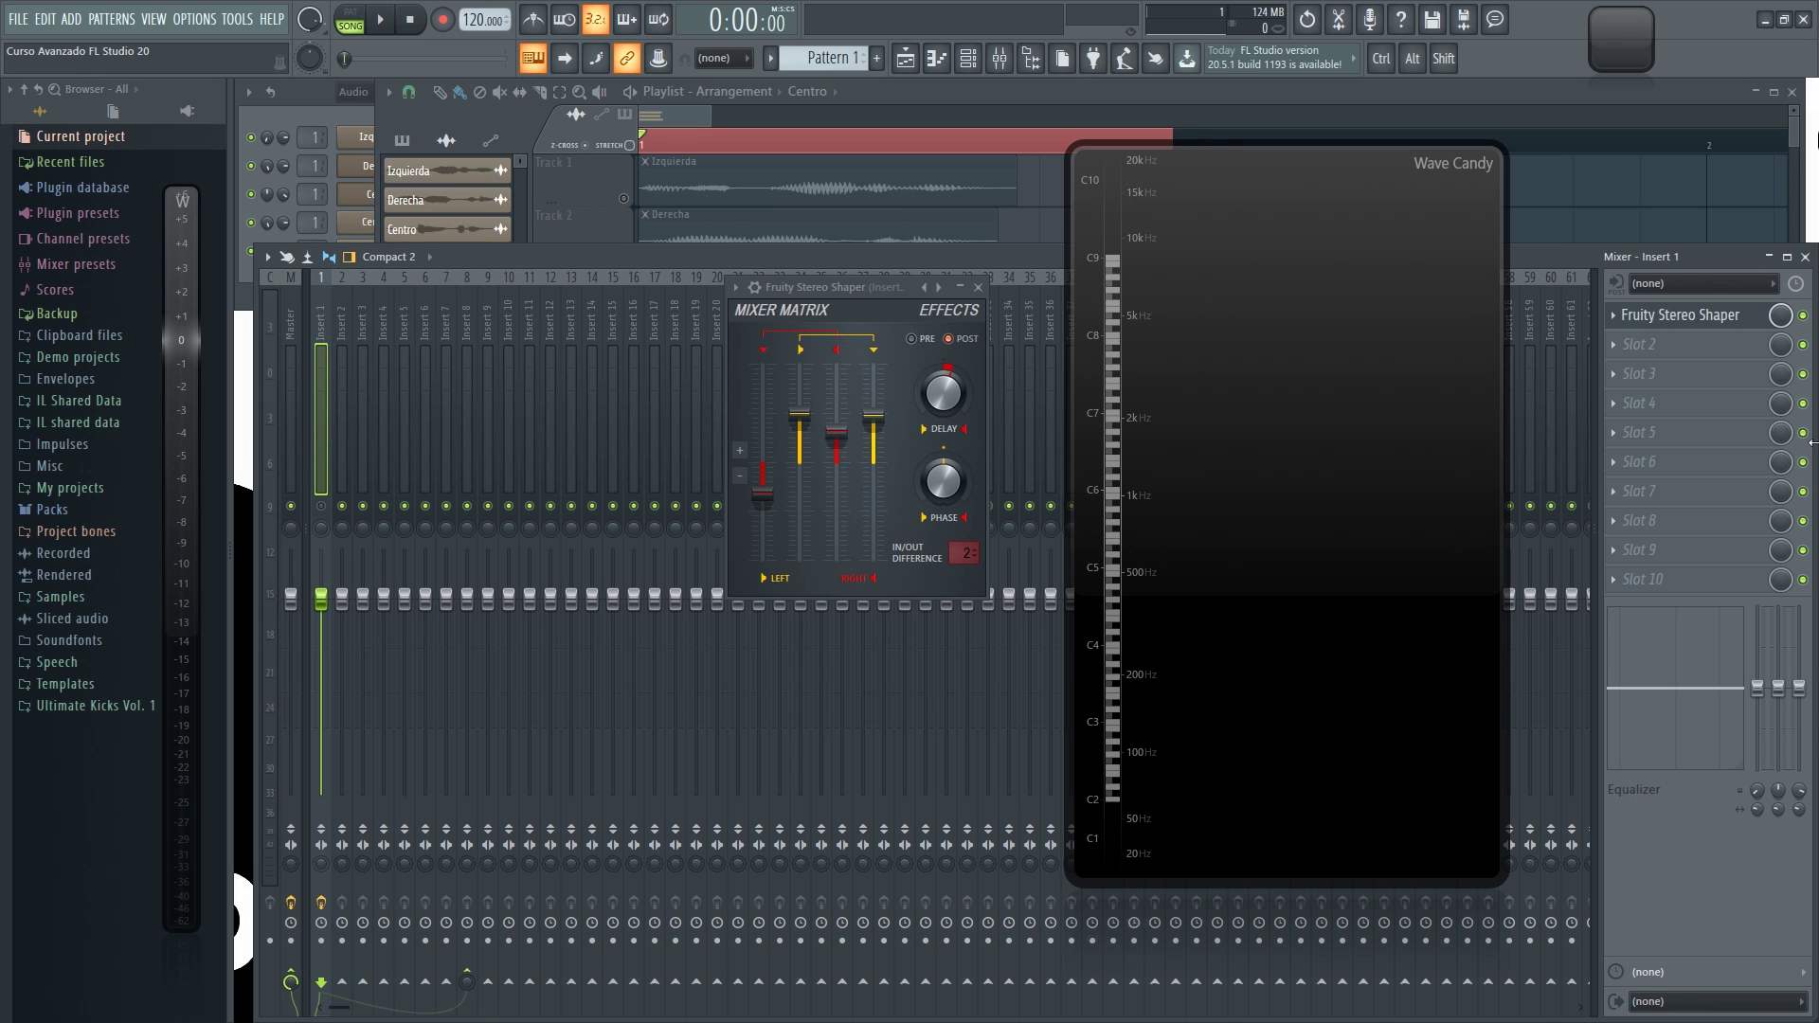
- Replay the difference signal while raising the left channel volume and inverting the right channel volume to about -5.8 dB
{"action": "key", "text": "space"}
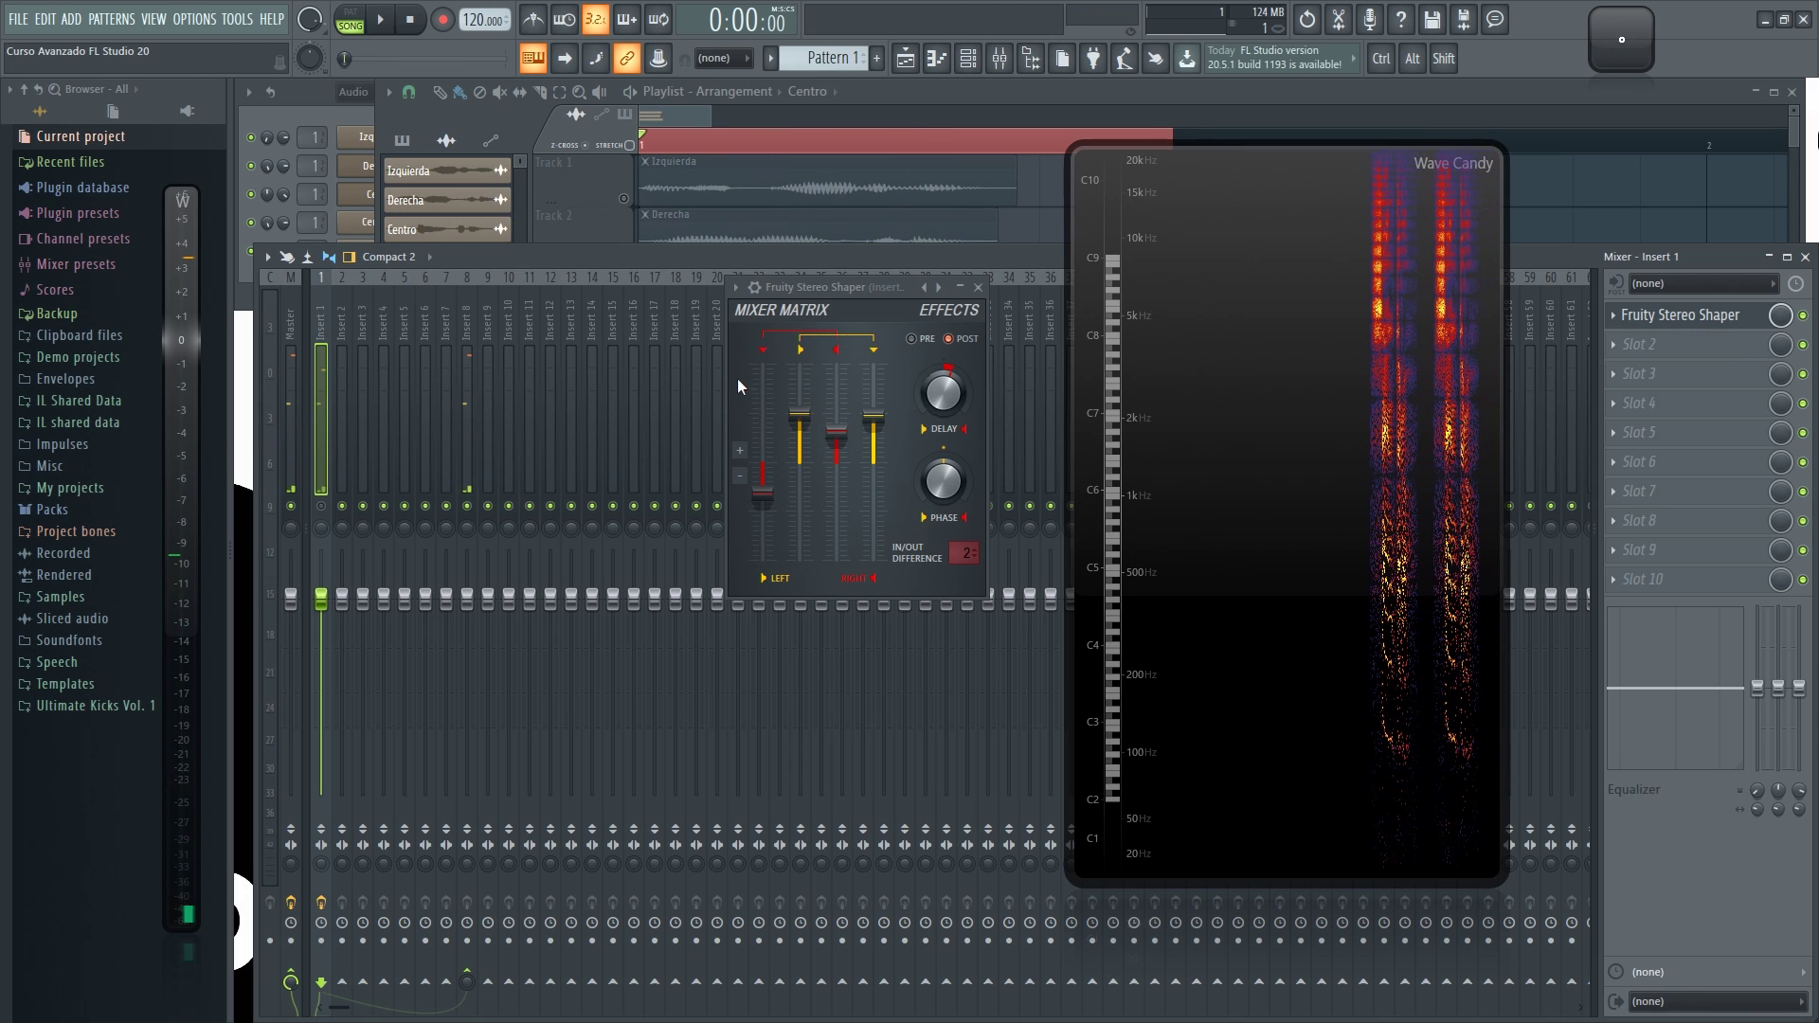
{"action": "left_click_drag", "start_coordinate": [850, 287], "coordinate": [814, 298]}
{"action": "left_click_drag", "start_coordinate": [814, 452], "coordinate": [813, 507]}
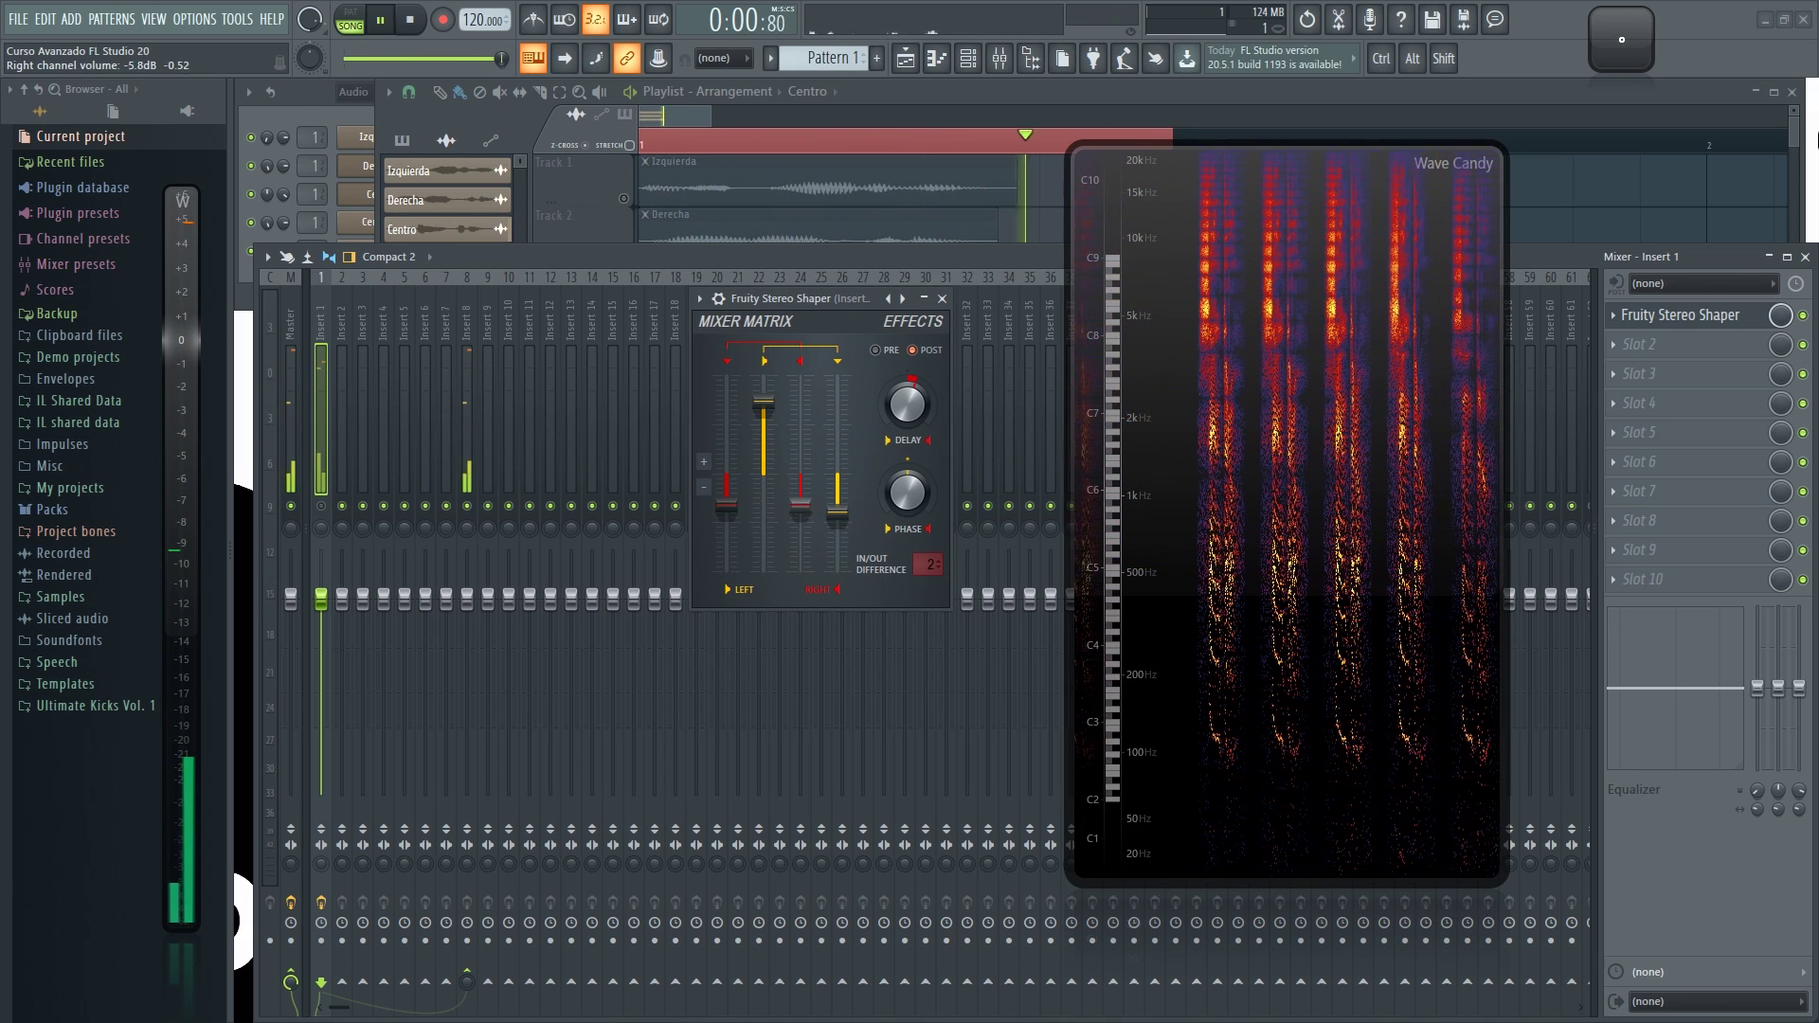
{"action": "key", "text": "space"}
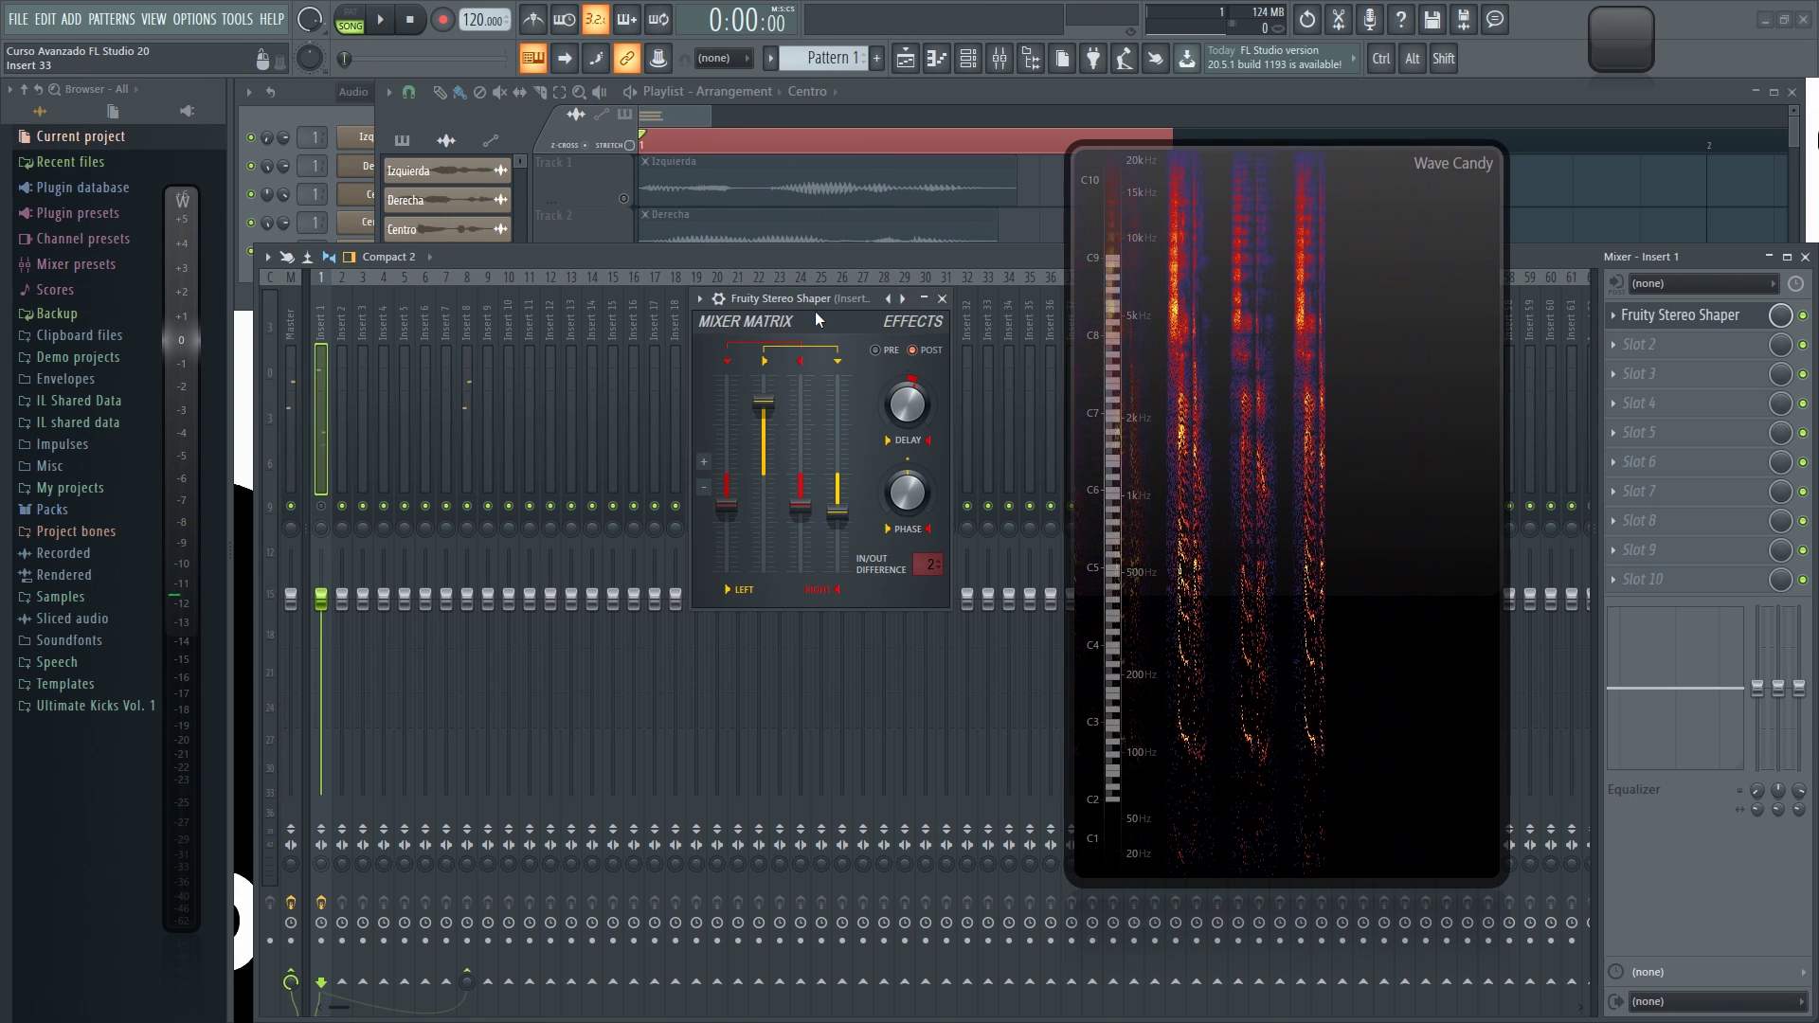
- Load the "aSide - Mid splitter" preset in Fruity Stereo Shaper and look over the preset list again
{"action": "right_click", "coordinate": [889, 303]}
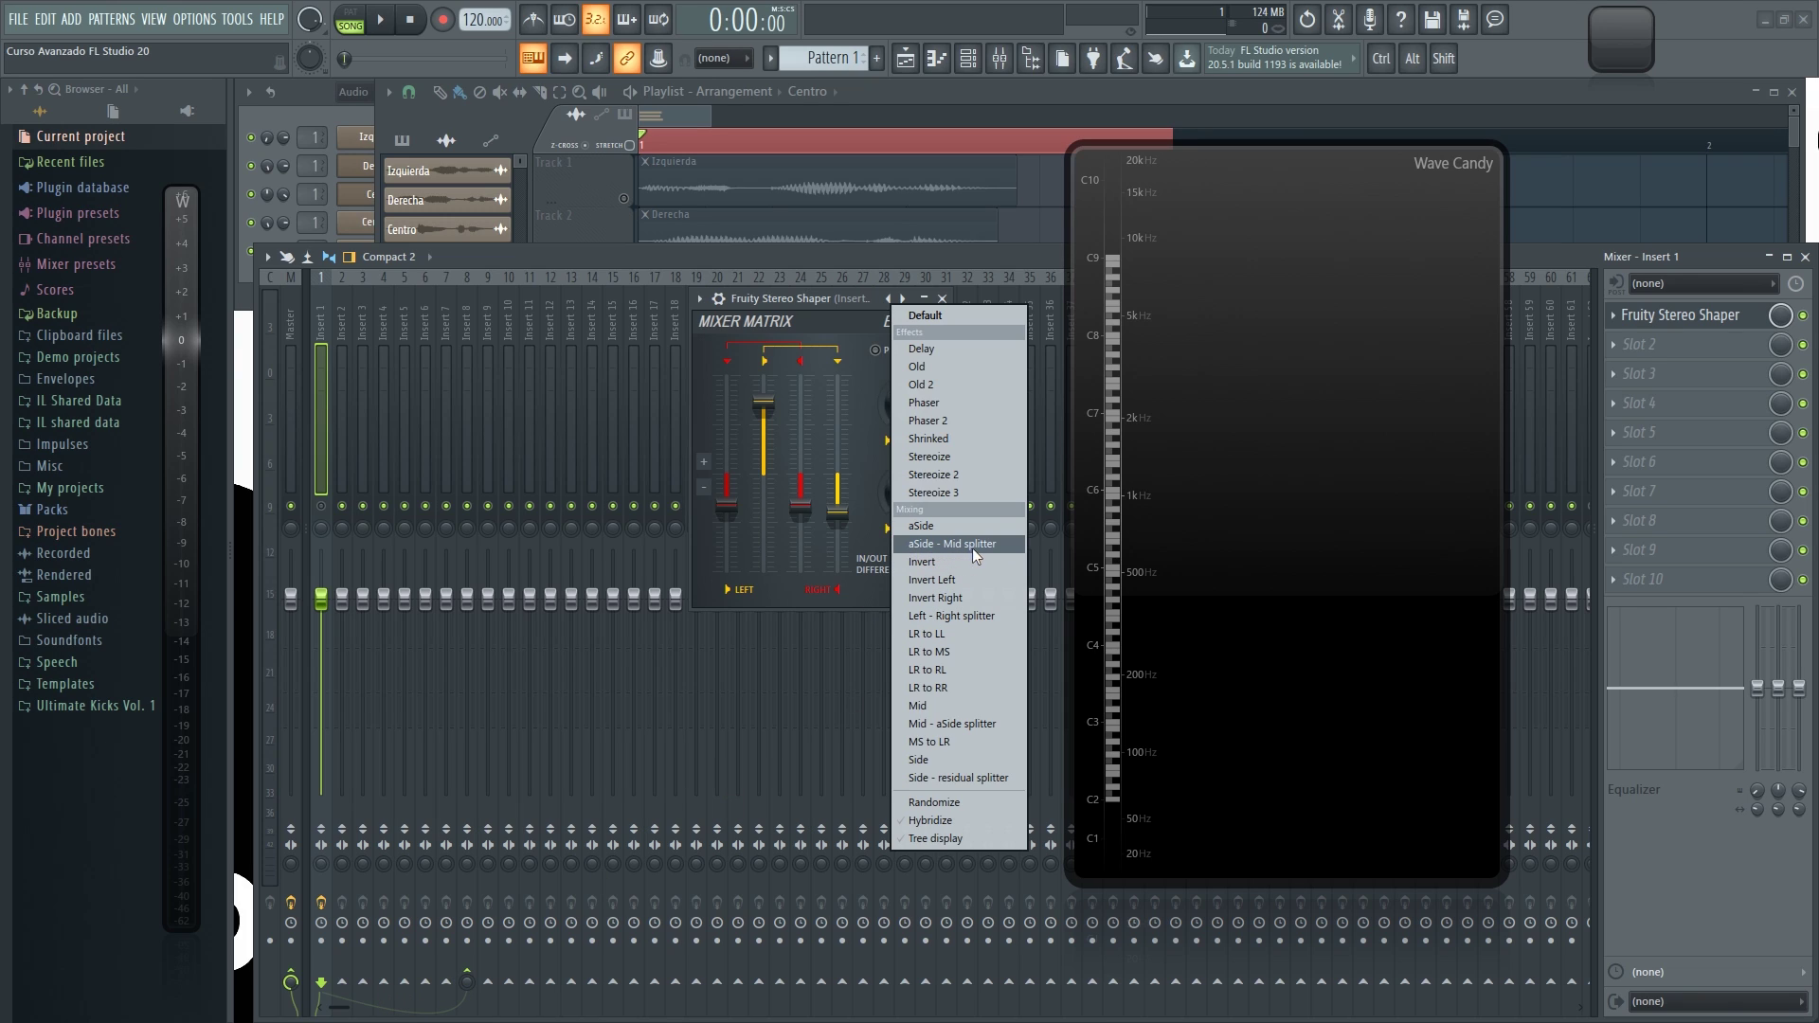
{"action": "left_click", "coordinate": [934, 545]}
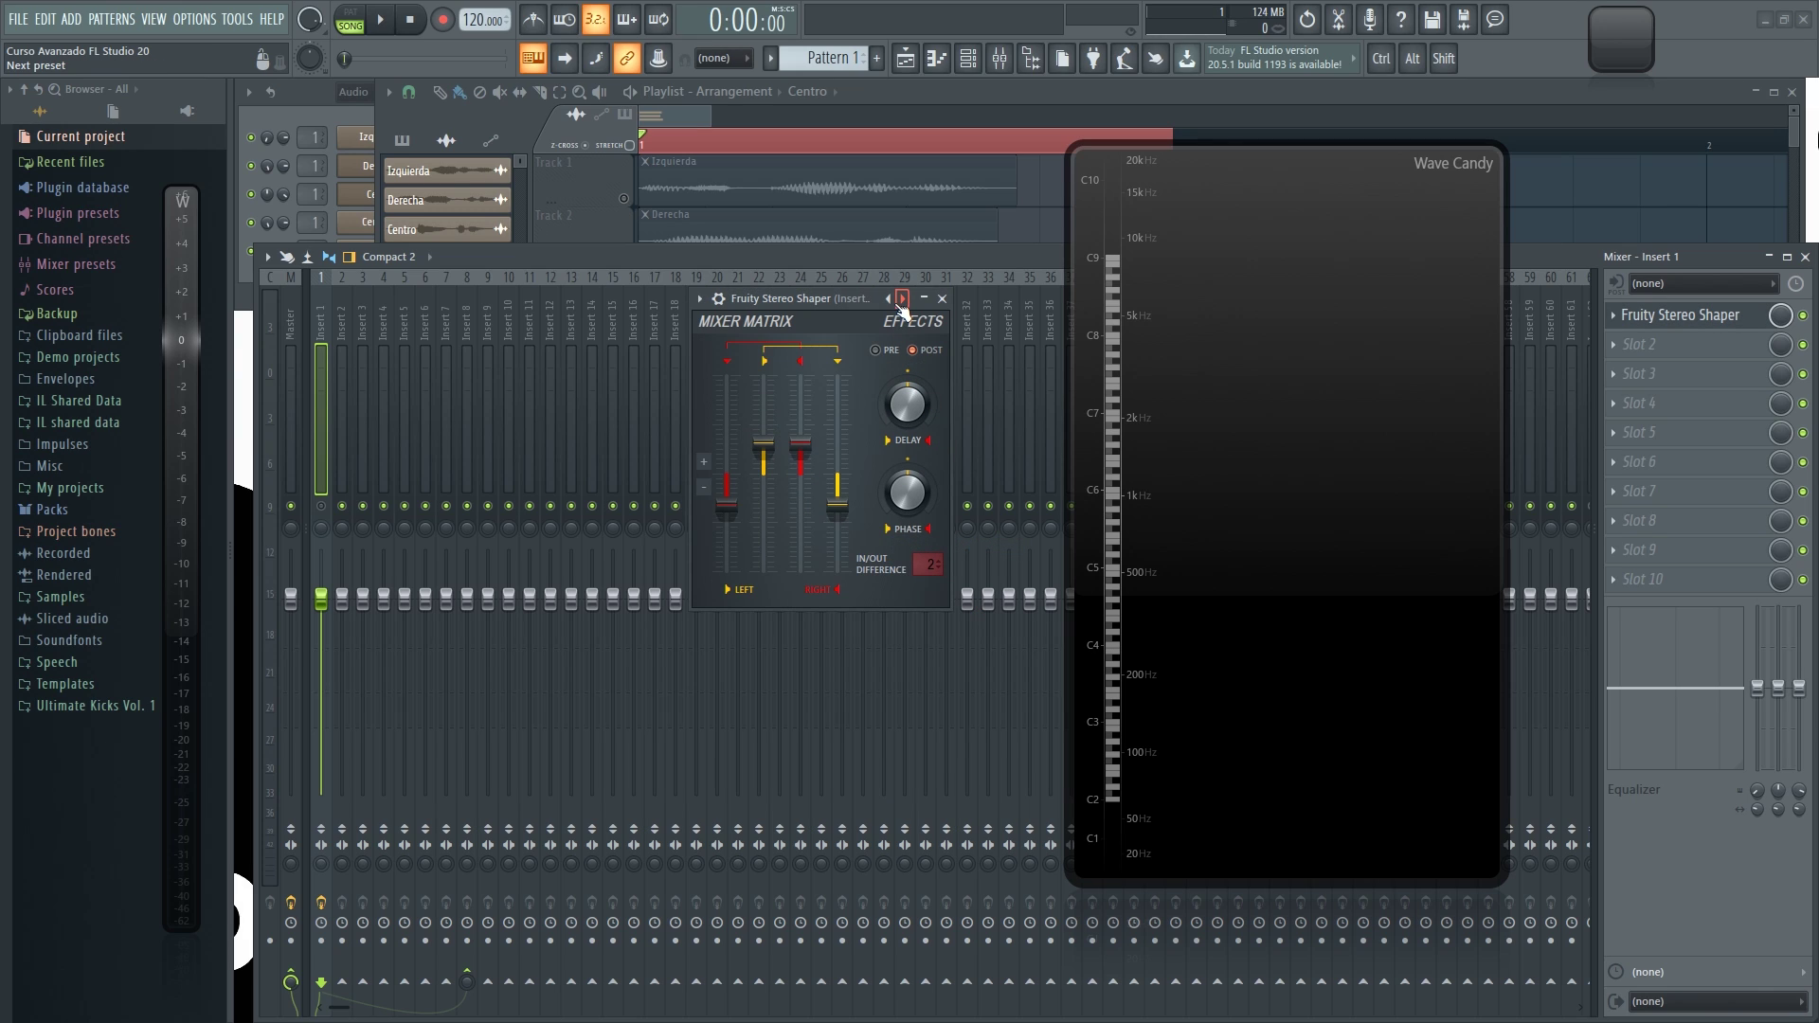
{"action": "mouse_move", "coordinate": [826, 294]}
{"action": "left_mouse_down"}
{"action": "mouse_move", "coordinate": [787, 322]}
{"action": "mouse_move", "coordinate": [809, 323]}
{"action": "left_mouse_up"}
{"action": "right_click", "coordinate": [870, 328]}
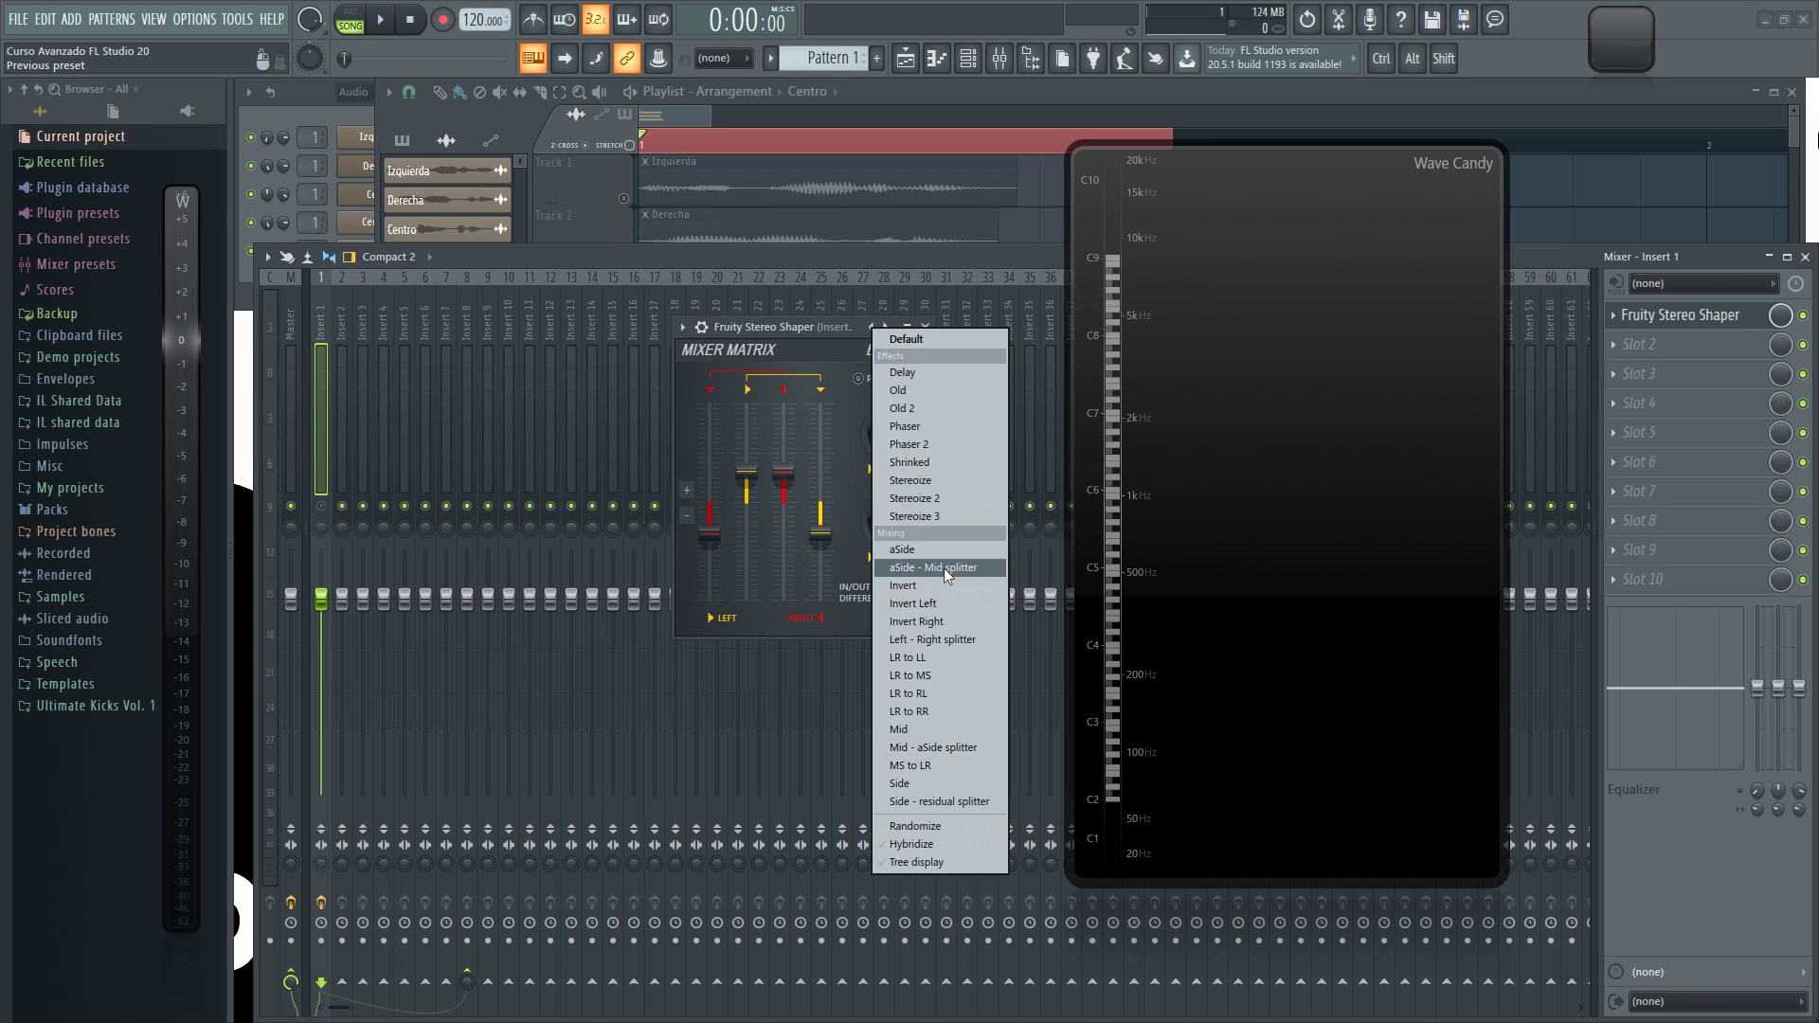
{"action": "key", "text": "Escape"}
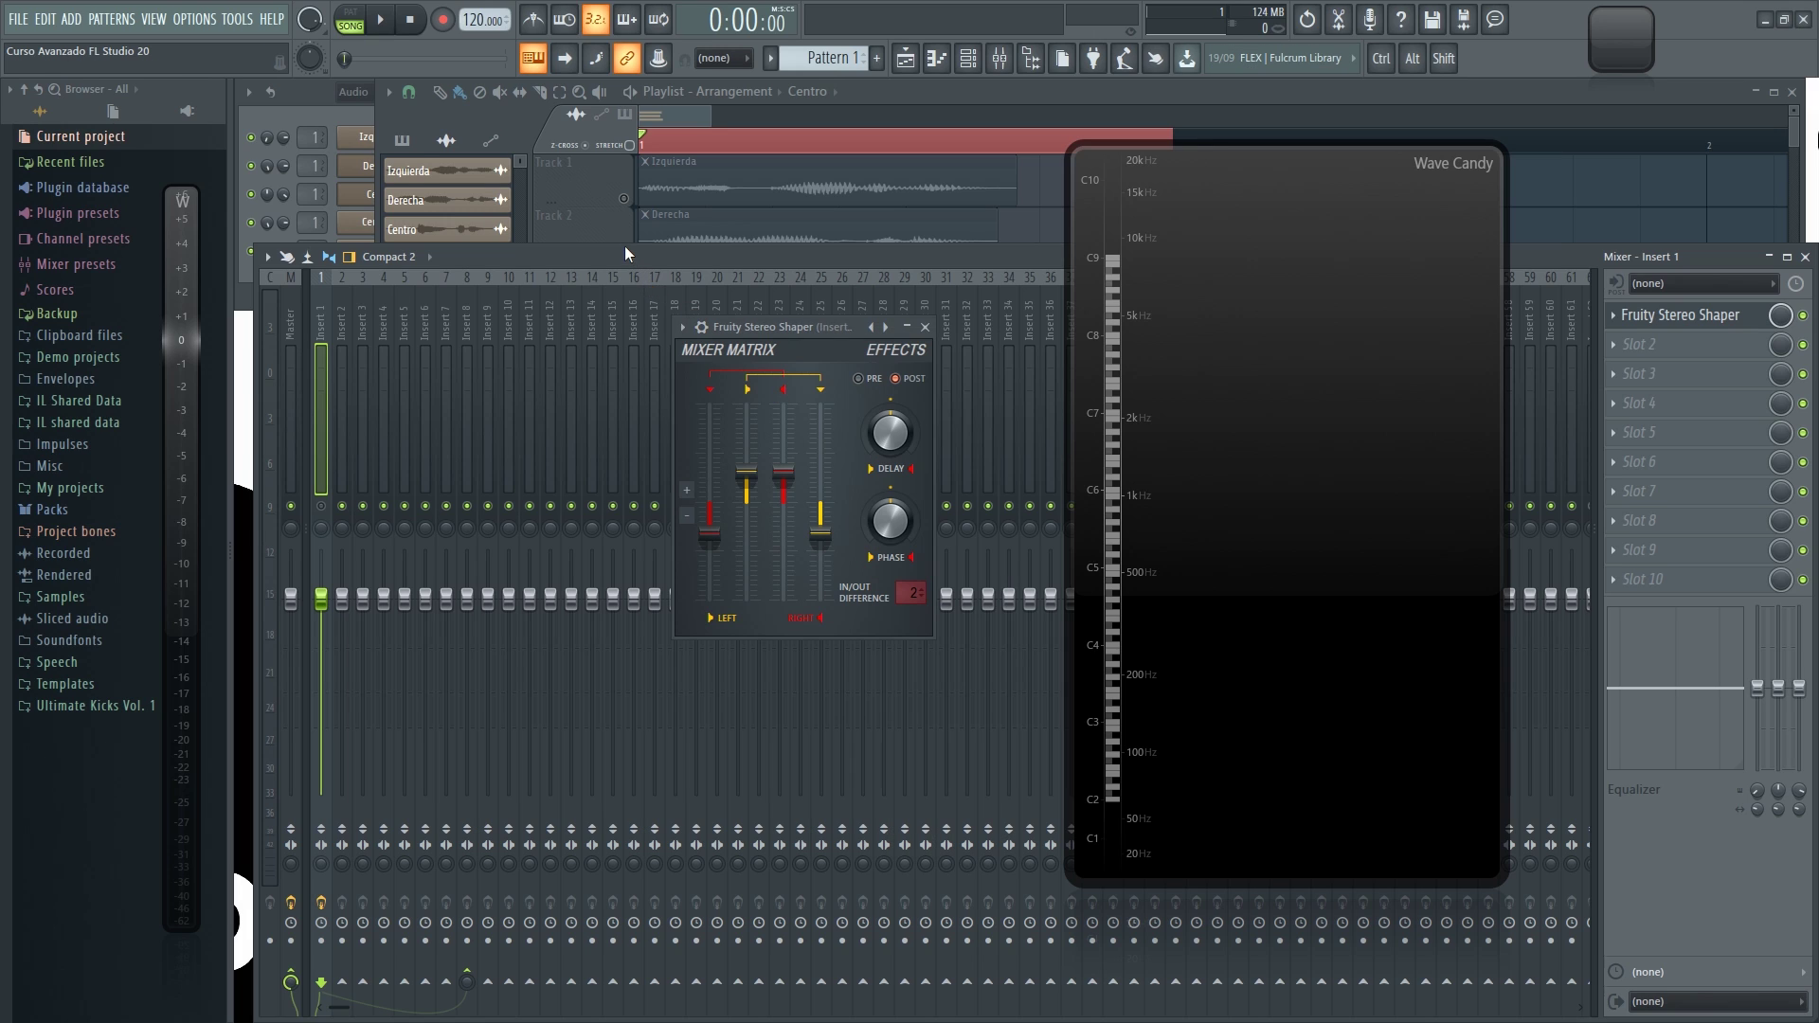
- Replay Centro through the splitter preset to hear the difference output on Insert 8
{"action": "left_click_drag", "start_coordinate": [822, 326], "coordinate": [838, 363]}
{"action": "key", "text": "space"}
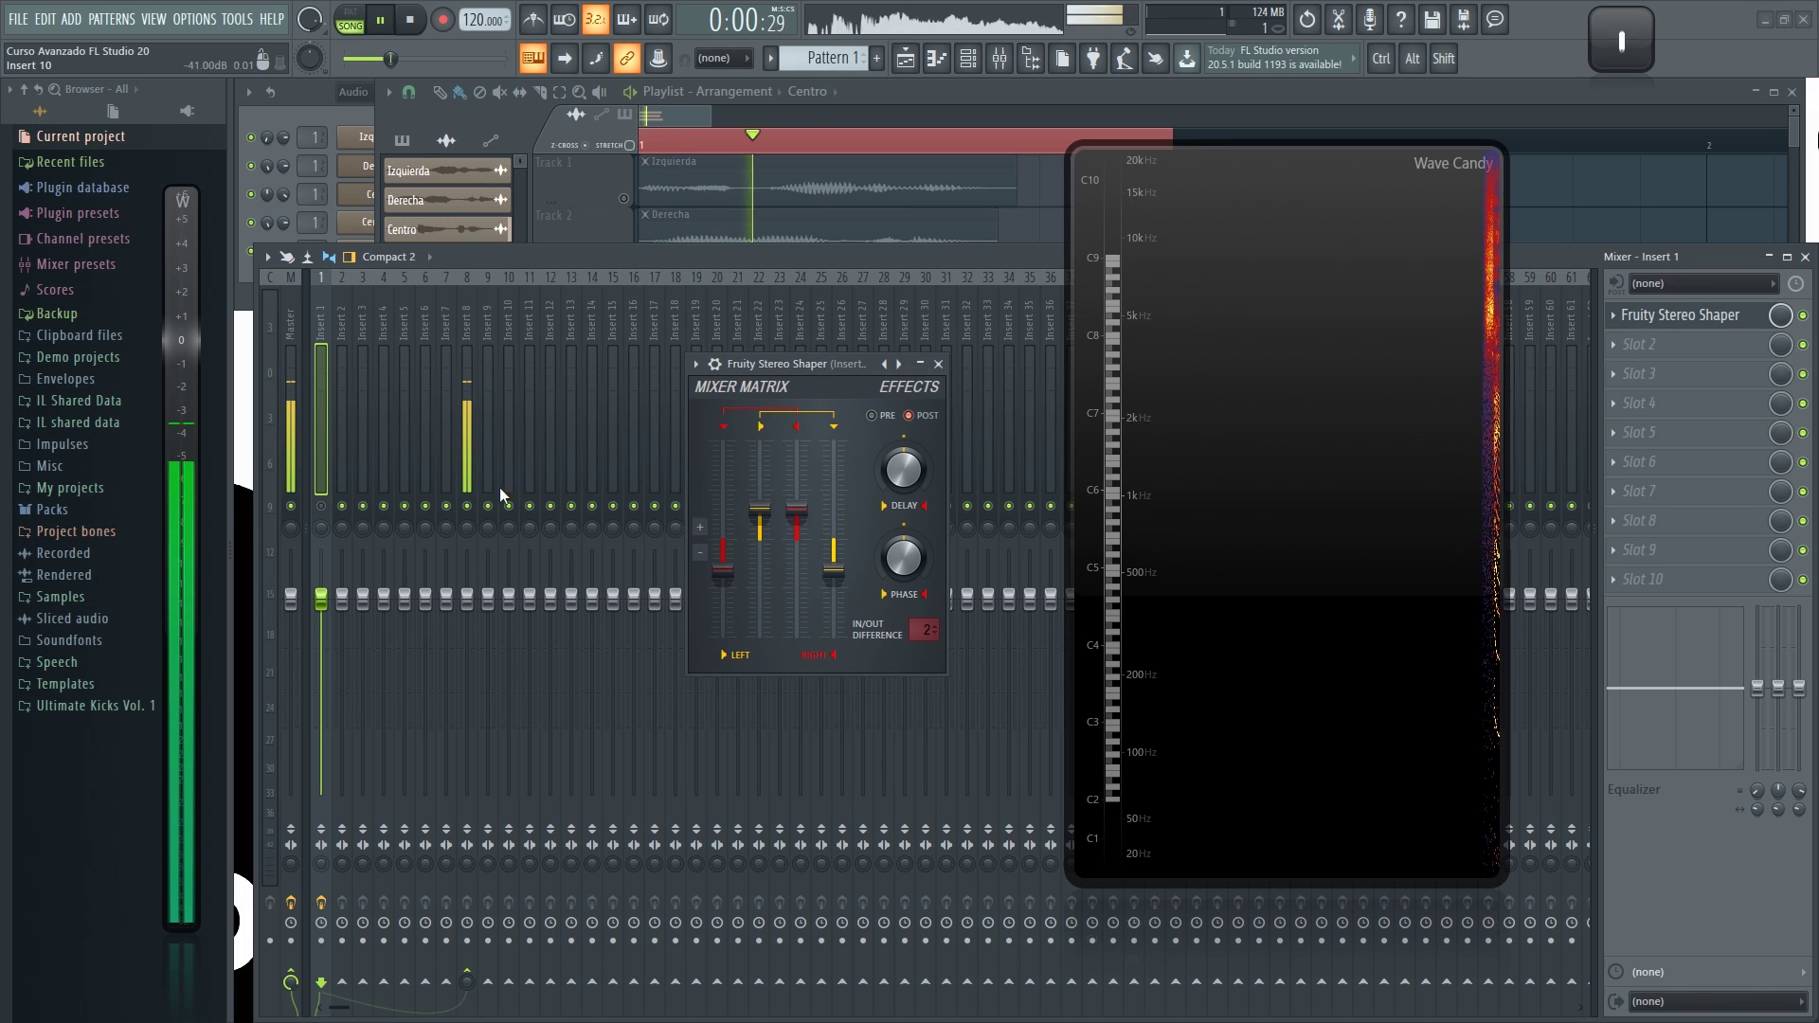
{"action": "left_click", "coordinate": [339, 347]}
- Unmute the Izquierda and Derecha playlist tracks and play them through the splitter on Insert 1
{"action": "left_click", "coordinate": [894, 101]}
{"action": "key", "text": "space"}
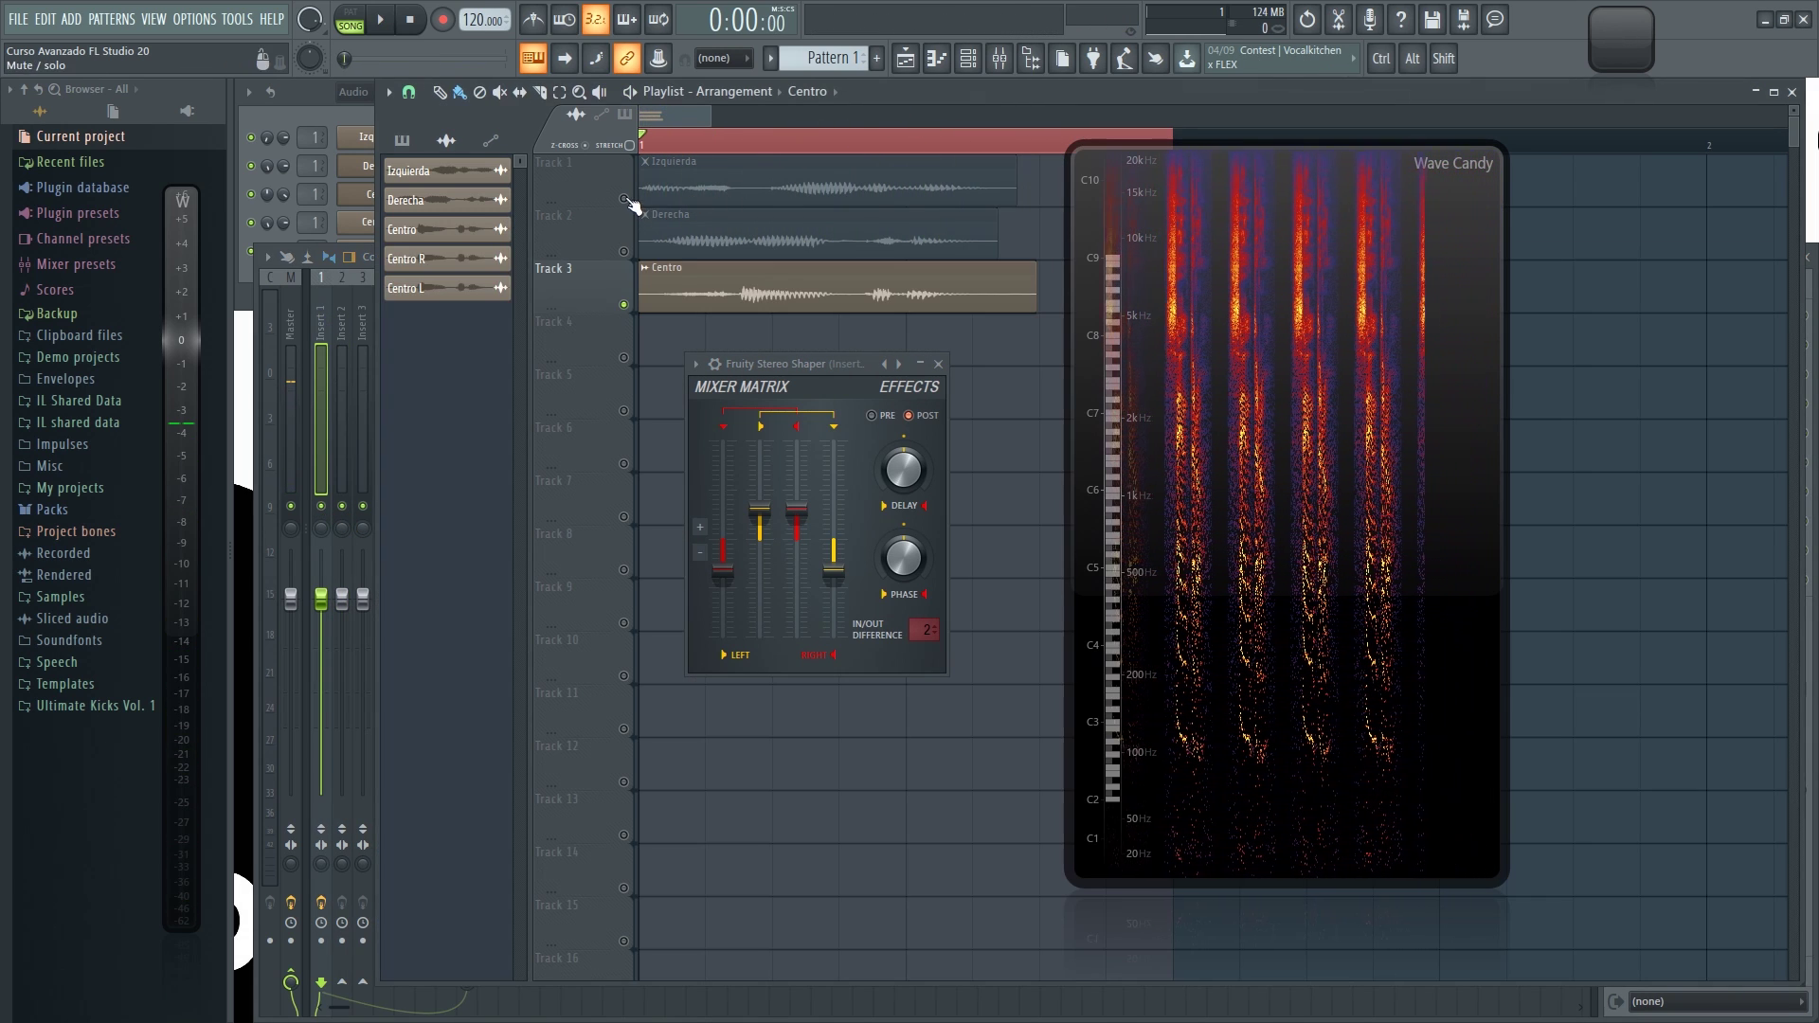
{"action": "key", "text": "F9"}
{"action": "key", "text": "space"}
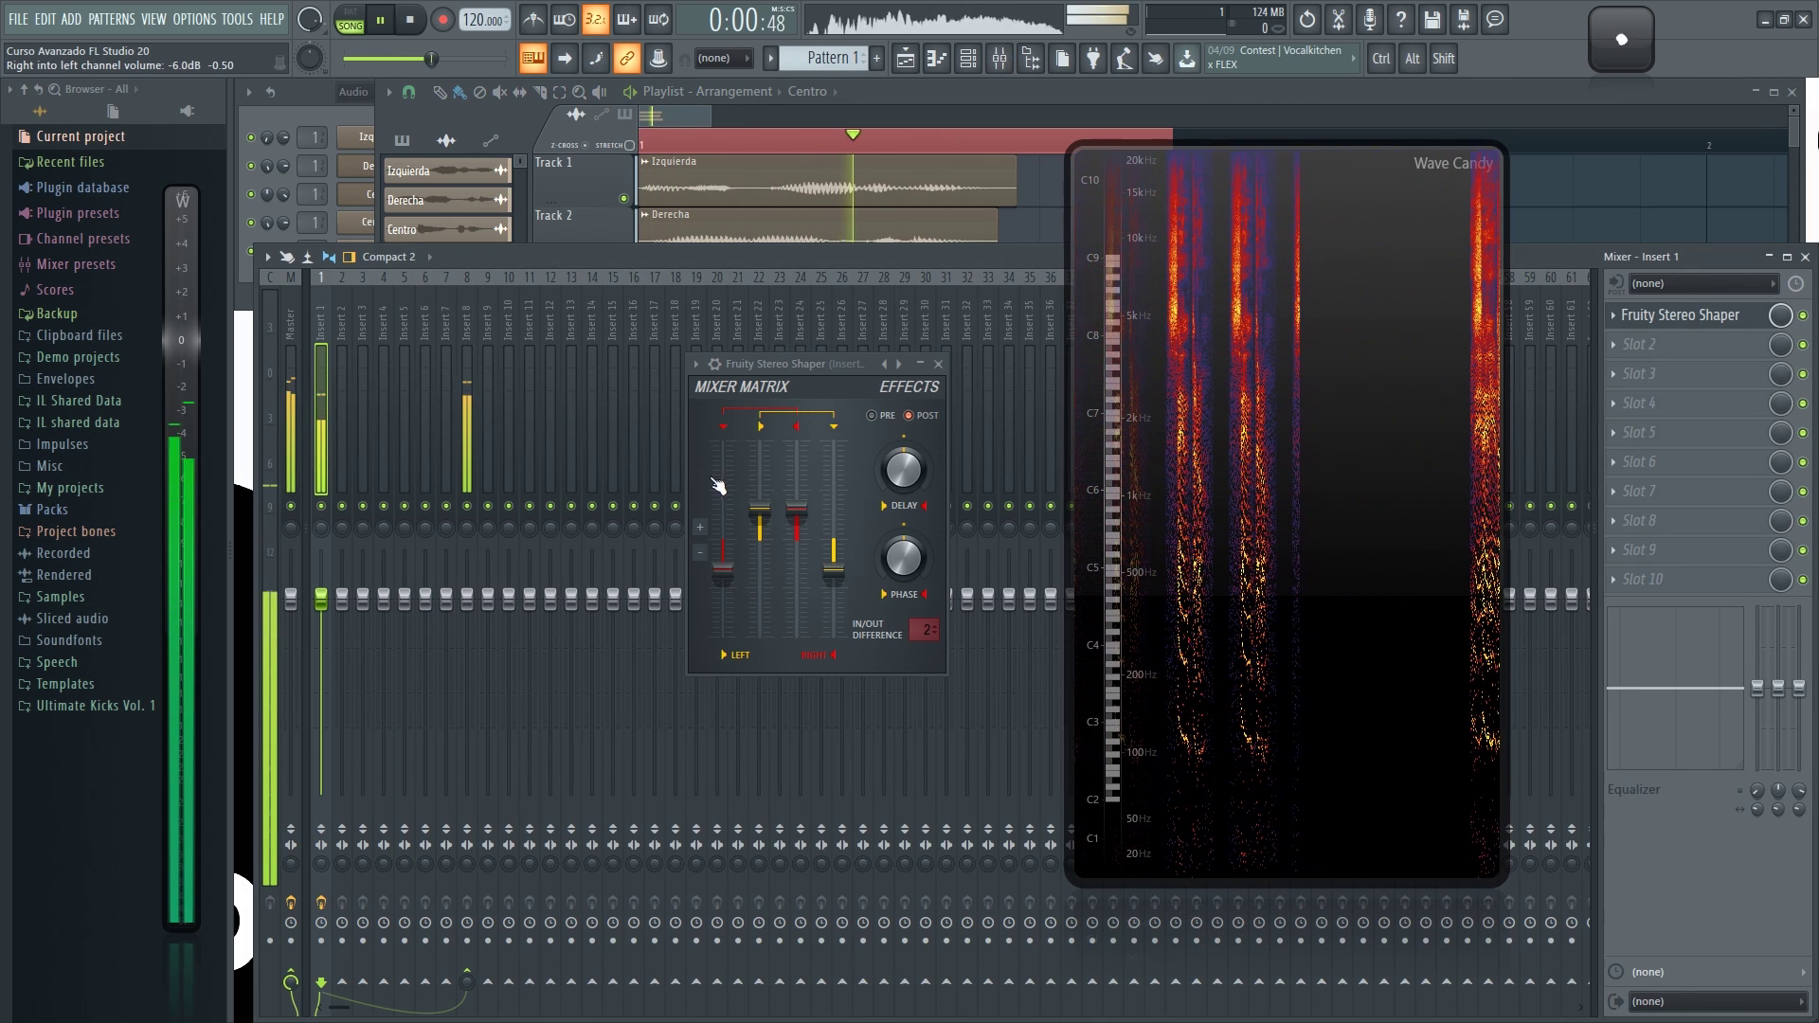
{"action": "left_click_drag", "start_coordinate": [753, 363], "coordinate": [760, 361]}
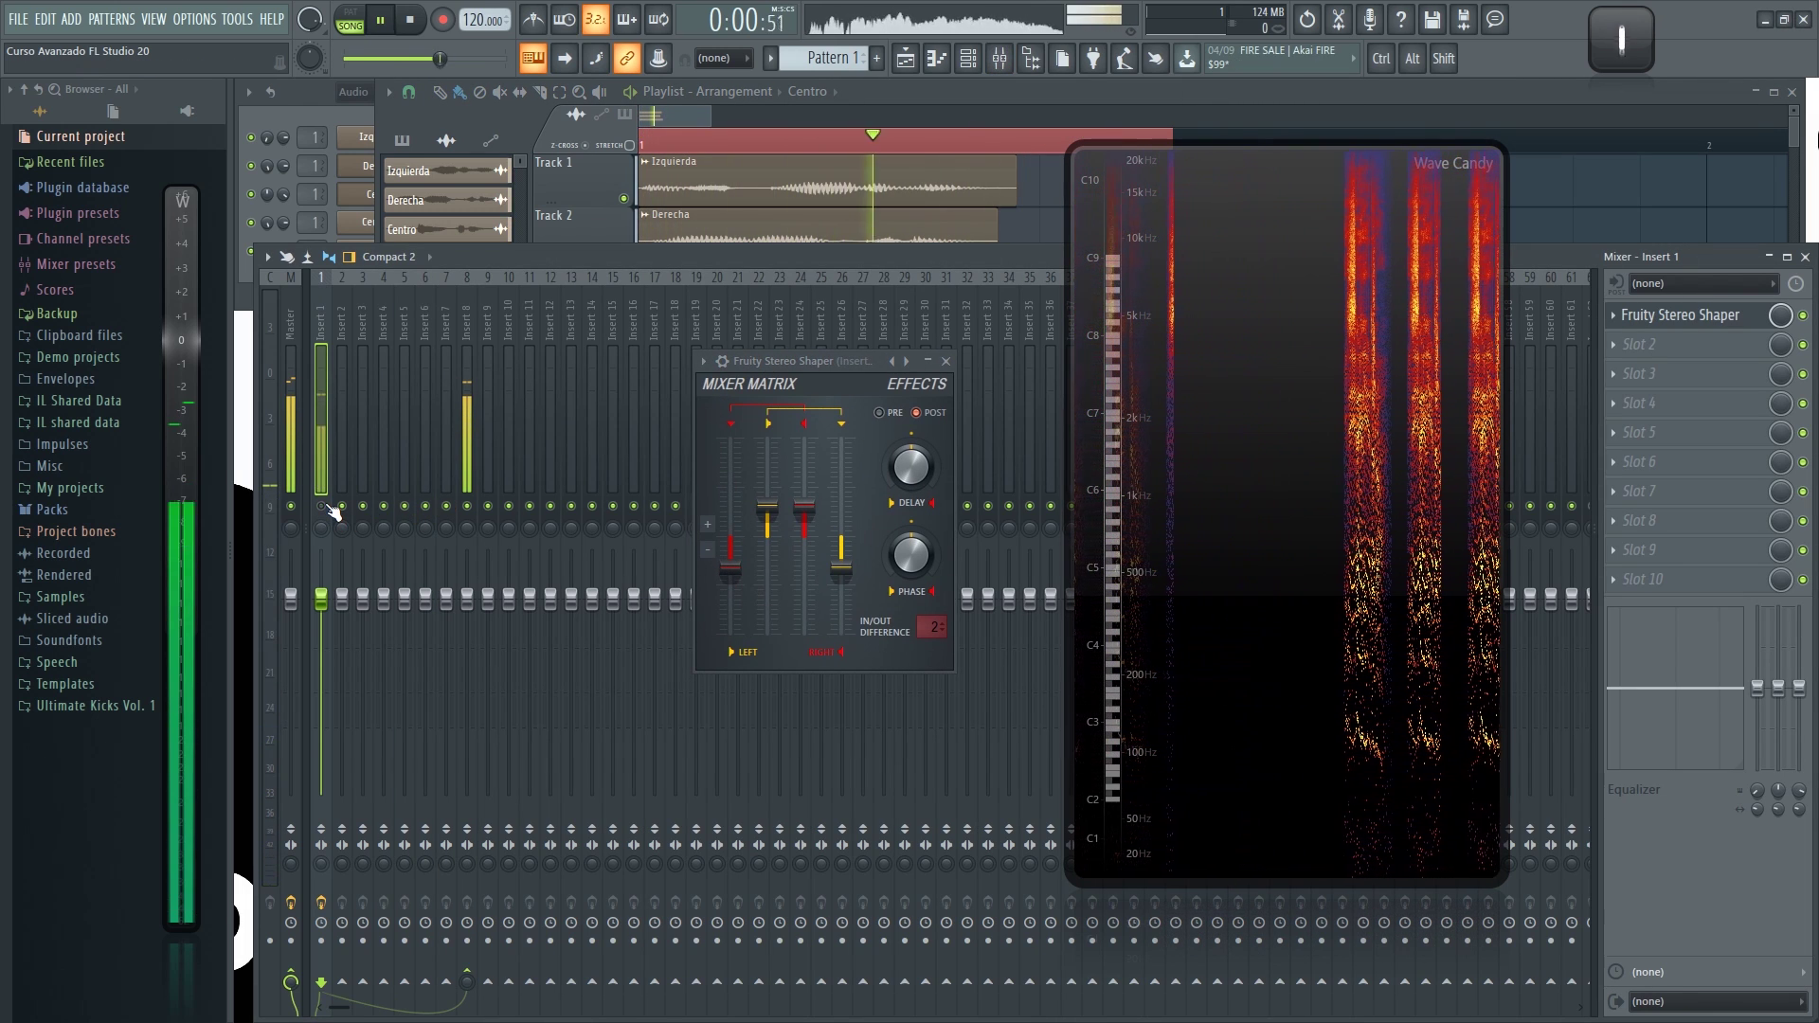
- Compare Insert 8 and Insert 1 while replaying the Izquierda and Derecha clips through the splitter
{"action": "left_click", "coordinate": [470, 304]}
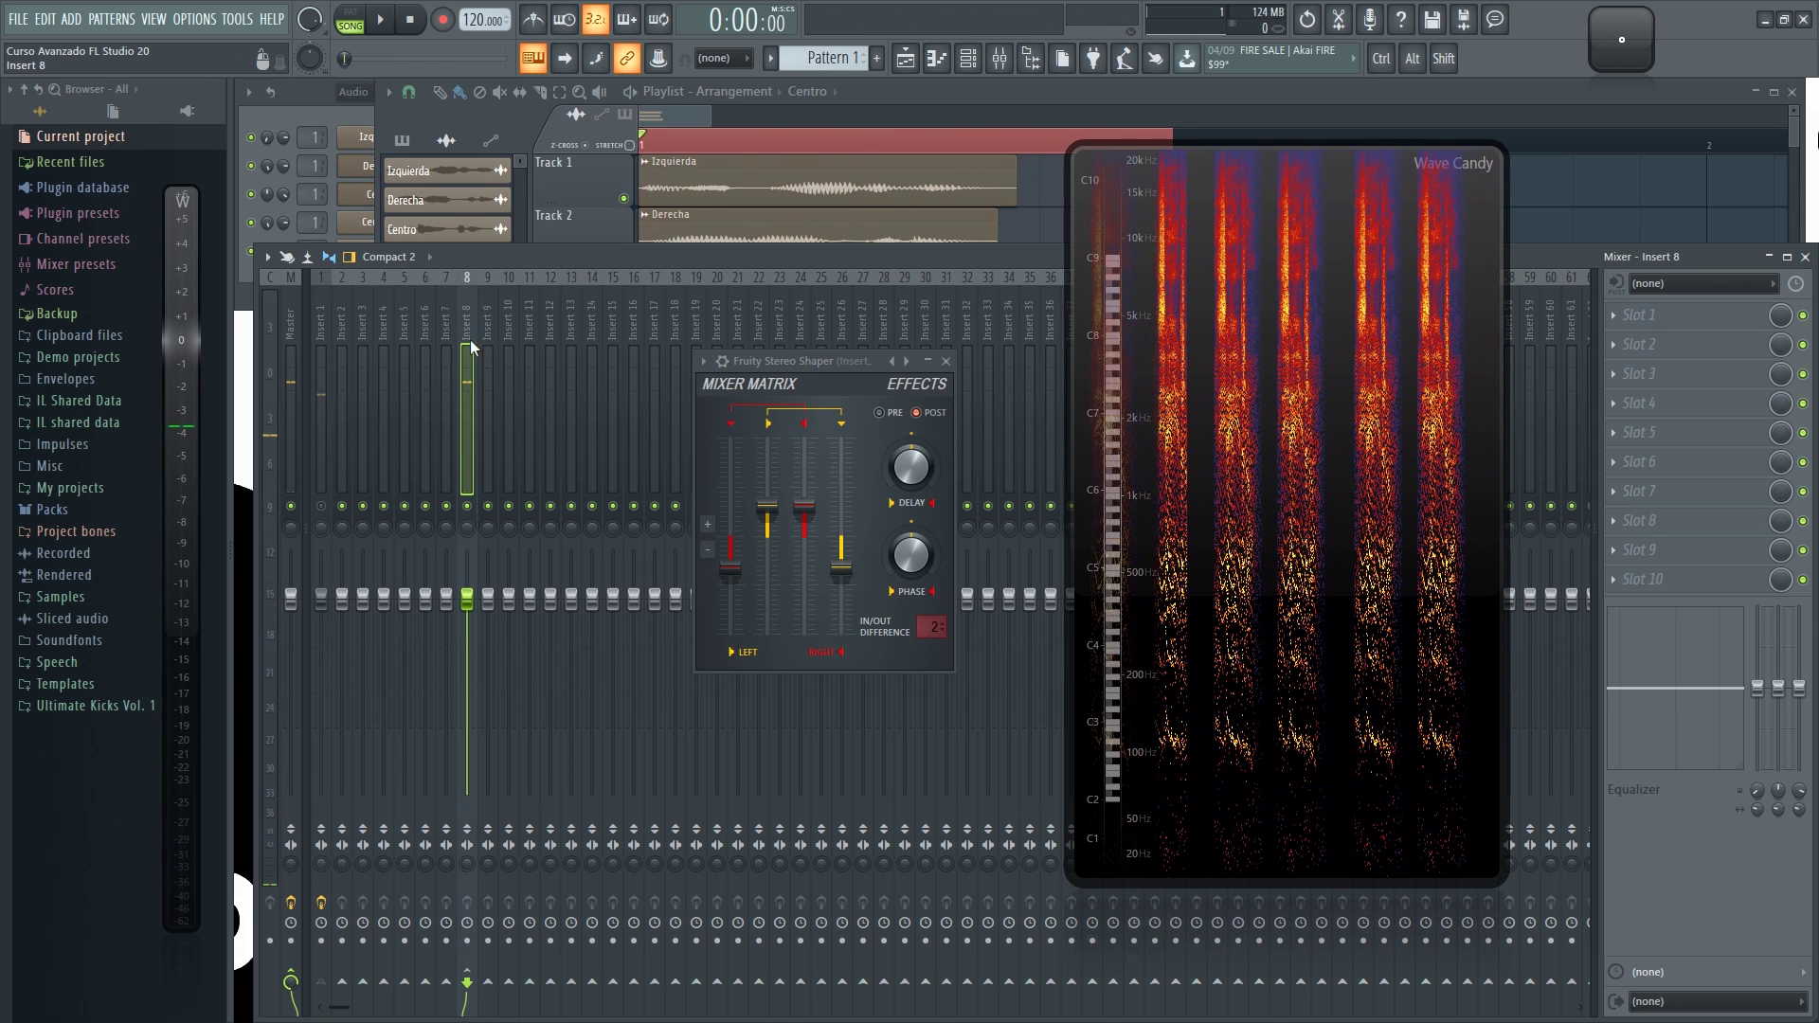
{"action": "key", "text": "space"}
{"action": "left_click", "coordinate": [321, 326]}
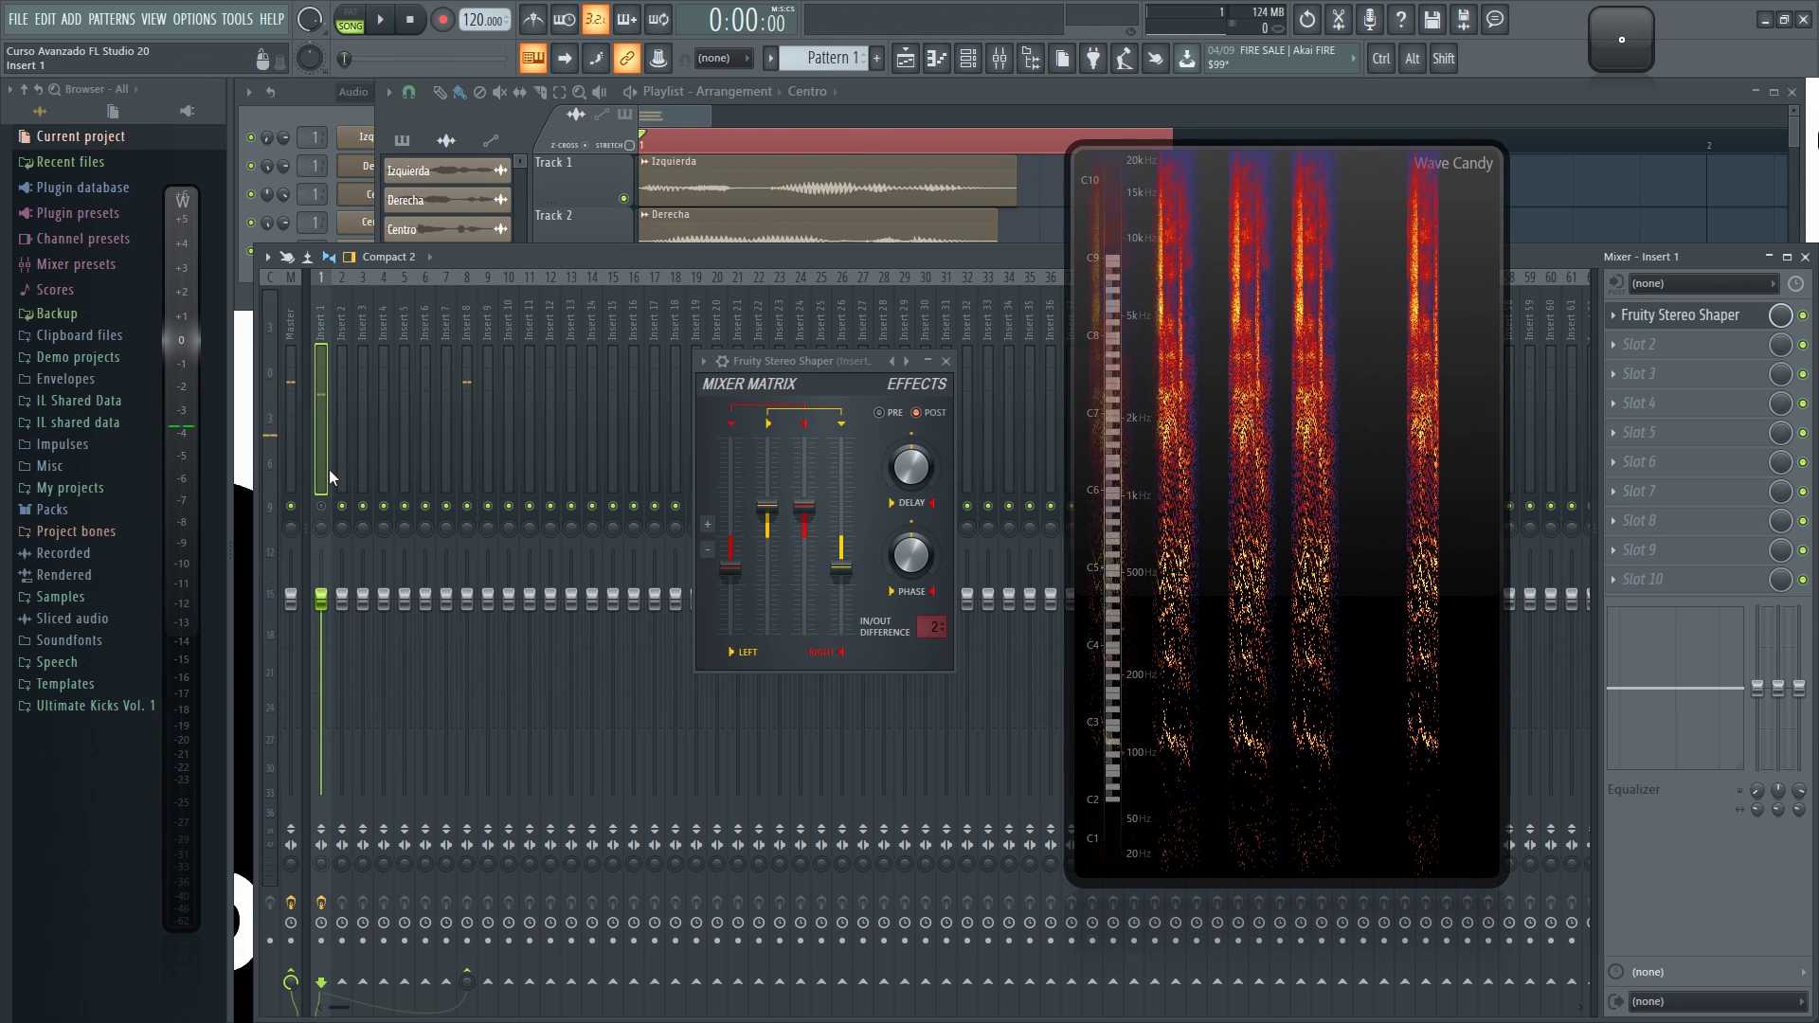
{"action": "key", "text": "space"}
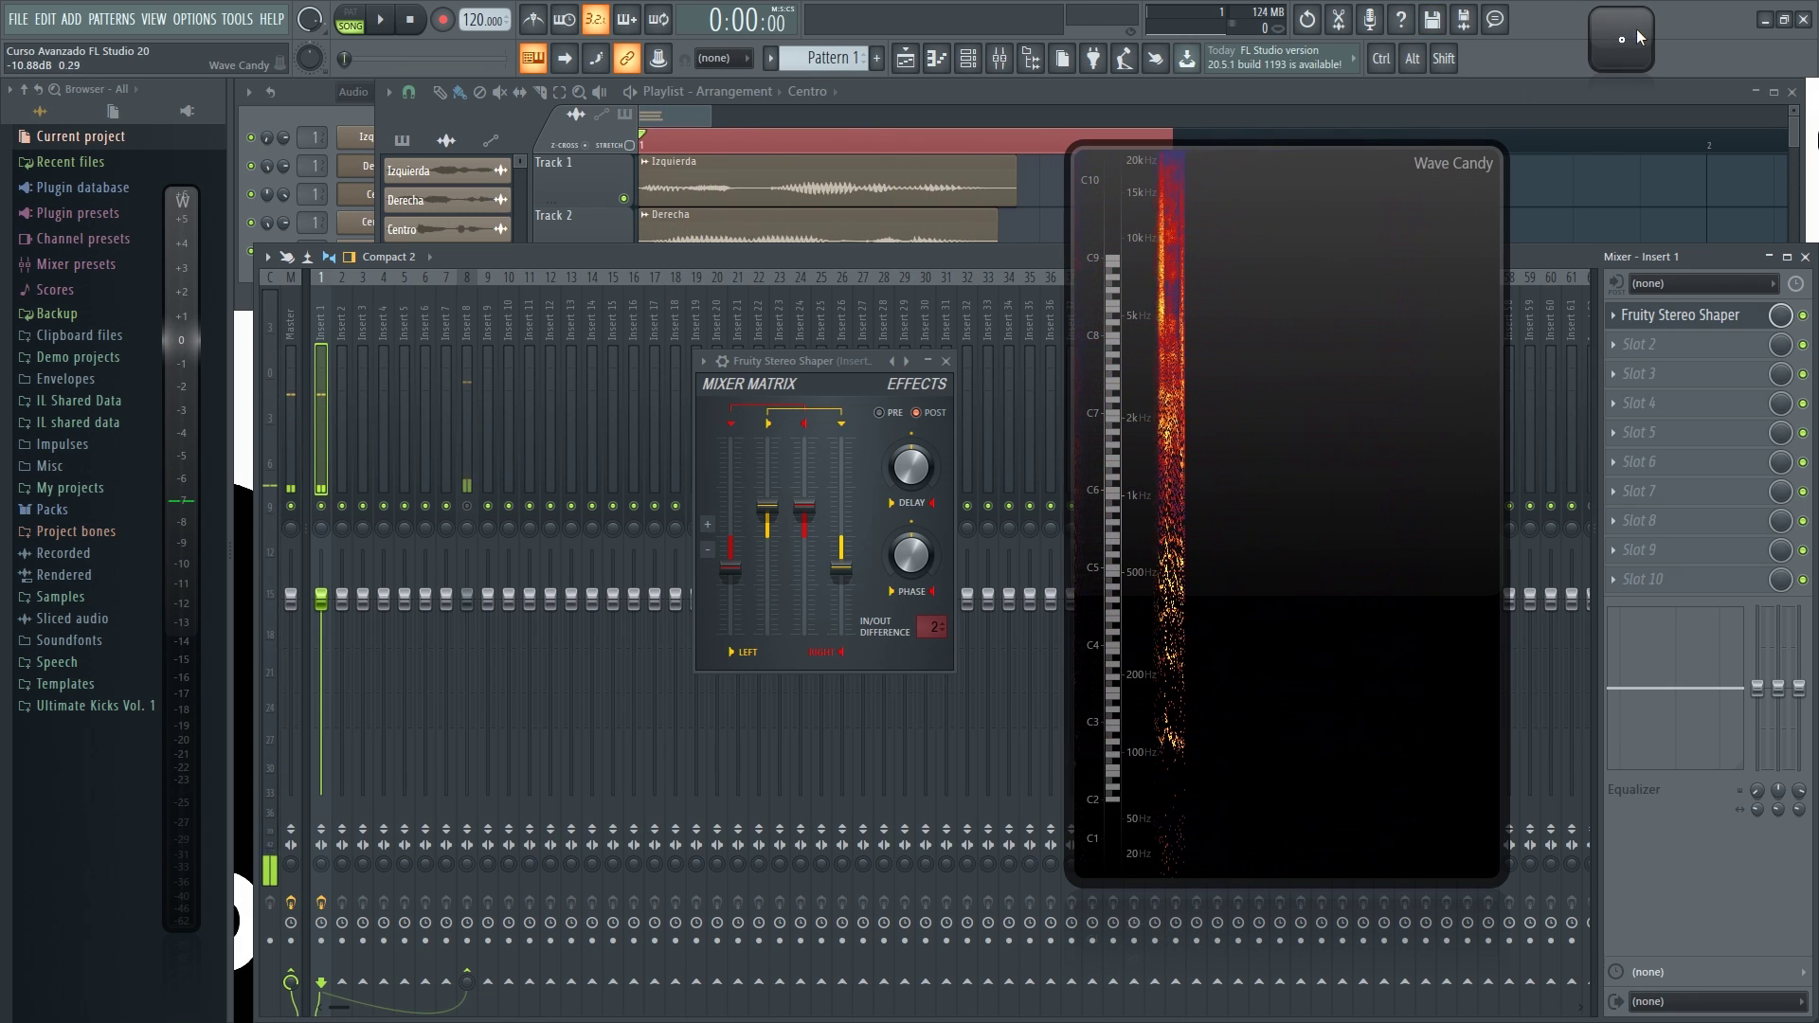
- Stop playback and replace the Wave Candy spectrum display with the stereo vectorscope
{"action": "key", "text": "space"}
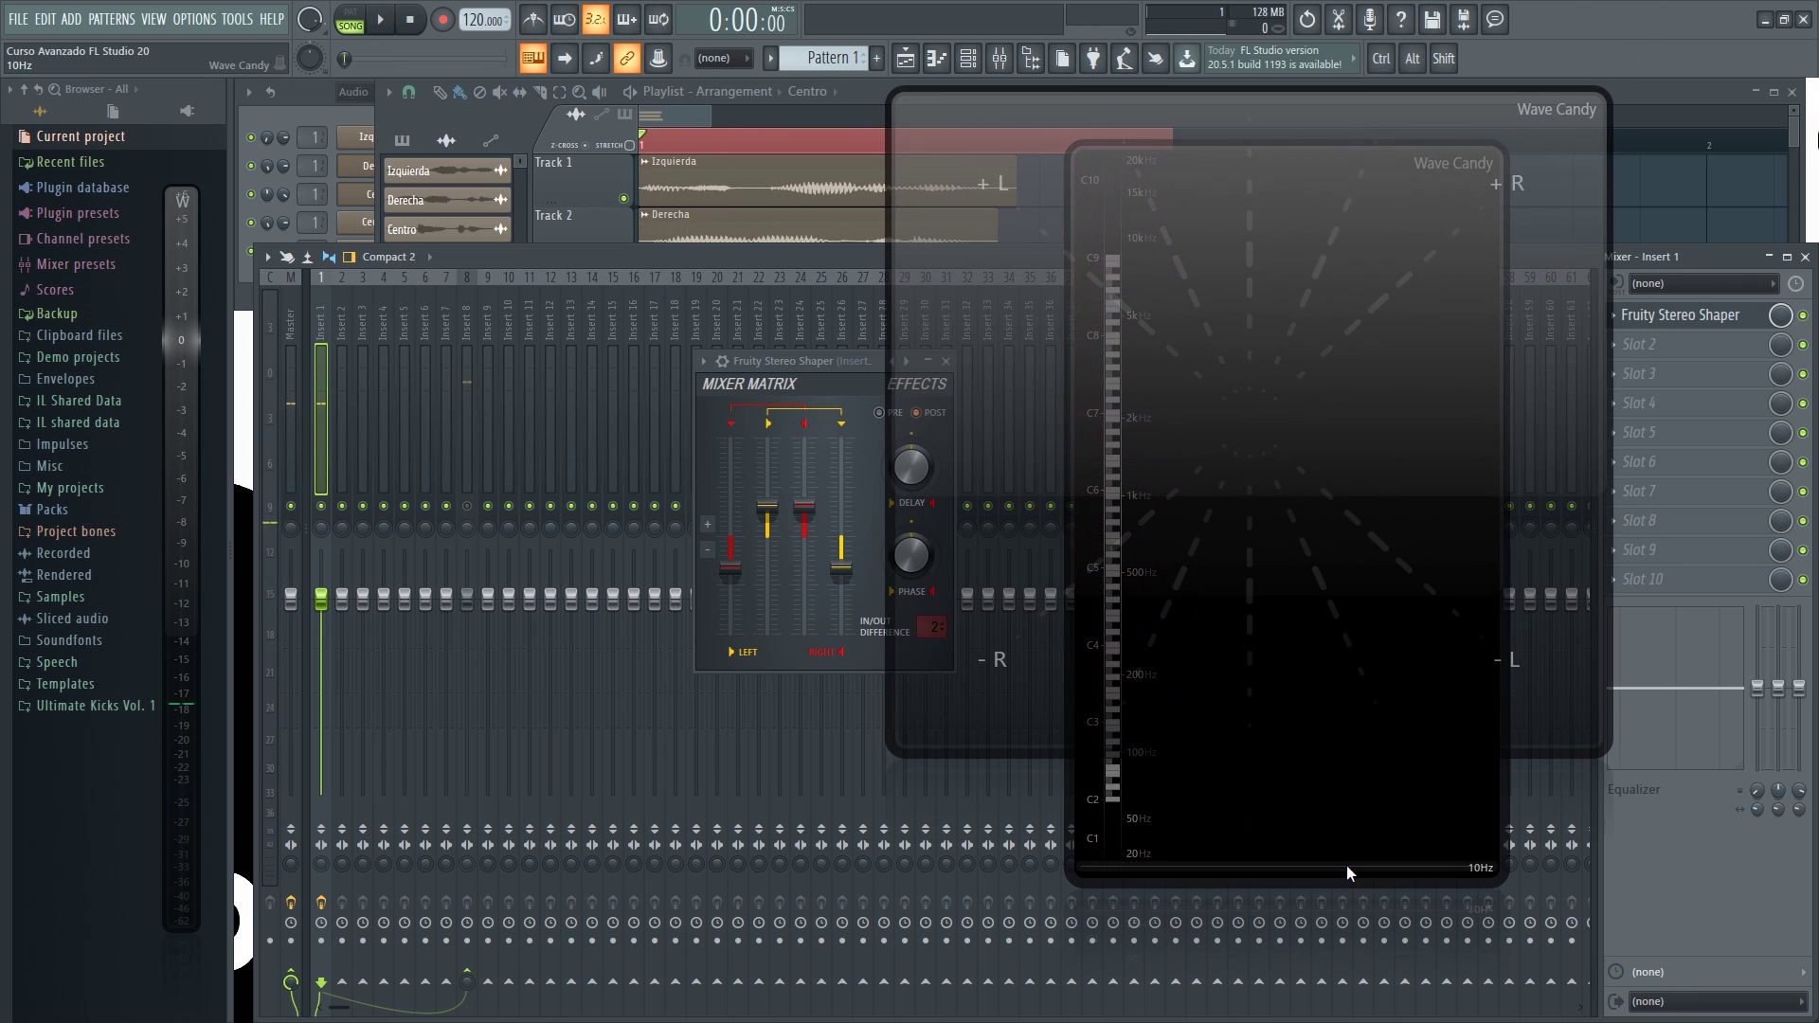
{"action": "left_click", "coordinate": [1346, 866]}
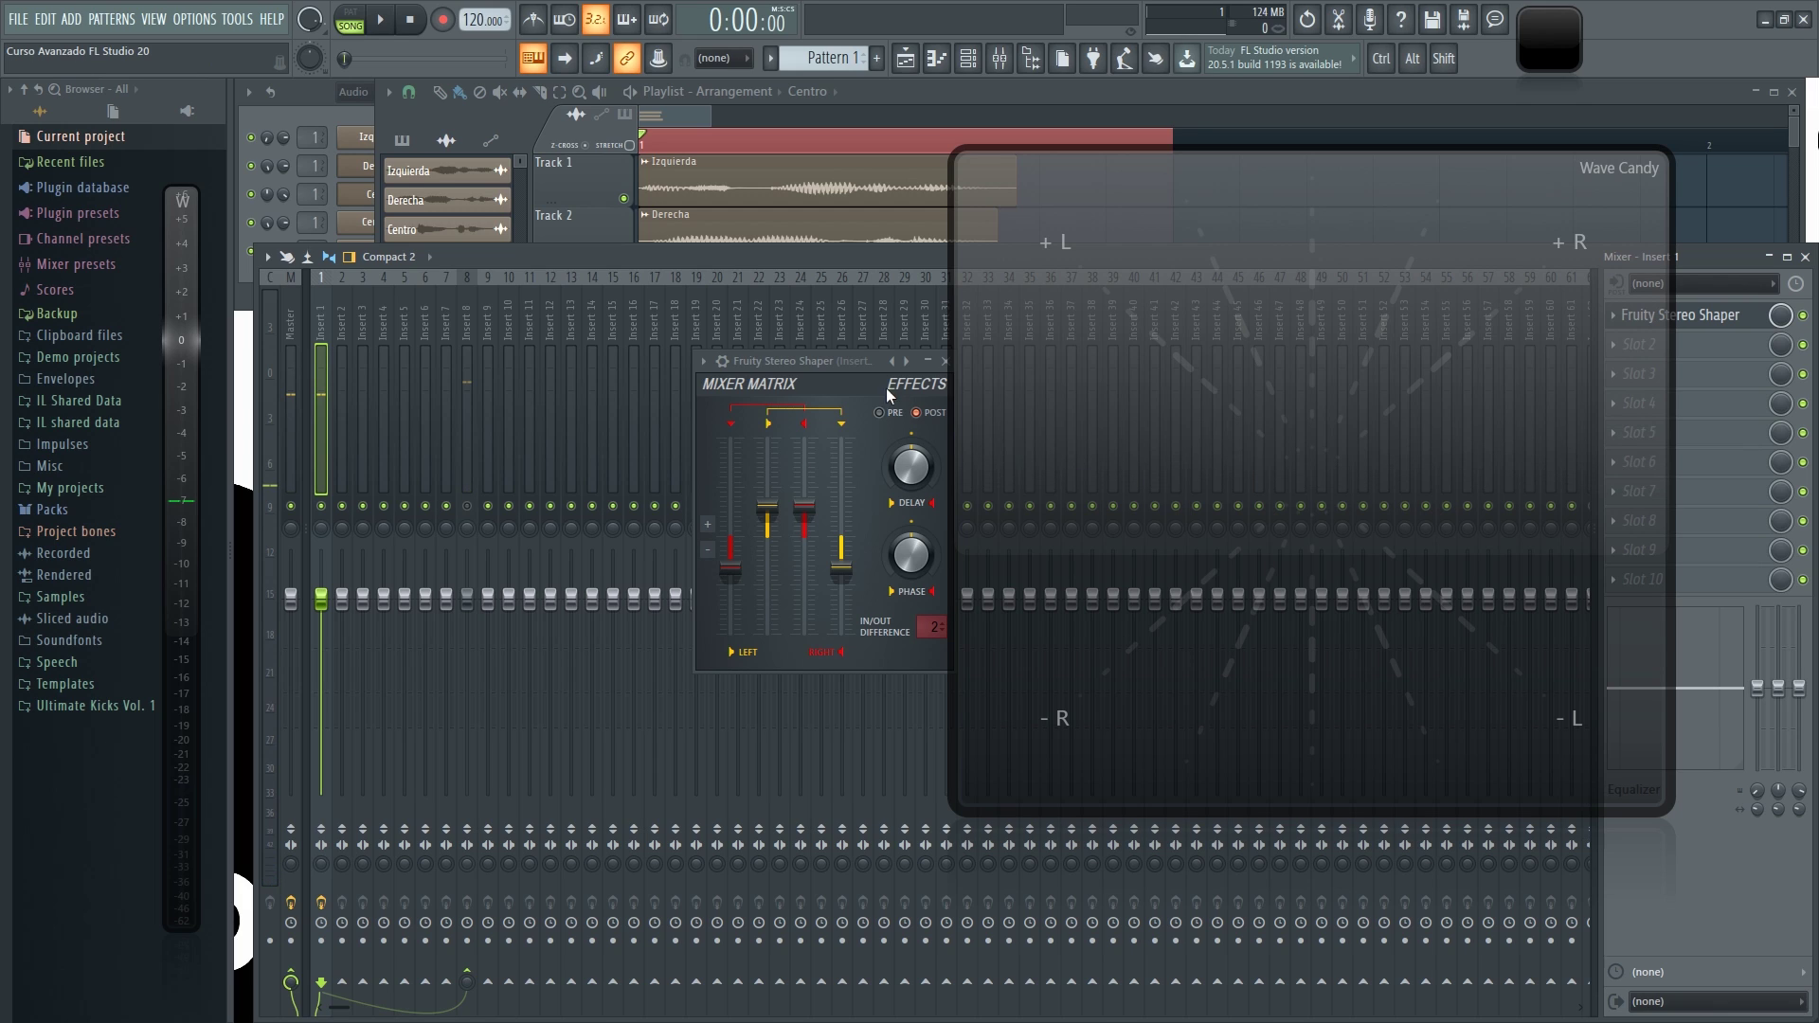
- Play the Izquierda and Derecha clips through the splitter on Insert 1 and examine the stereo vectorscope
{"action": "key", "text": "space"}
{"action": "mouse_move", "coordinate": [849, 360]}
{"action": "left_mouse_down"}
{"action": "mouse_move", "coordinate": [813, 365]}
{"action": "mouse_move", "coordinate": [840, 355]}
{"action": "left_mouse_up"}
{"action": "key", "text": "space"}
{"action": "key", "text": "space"}
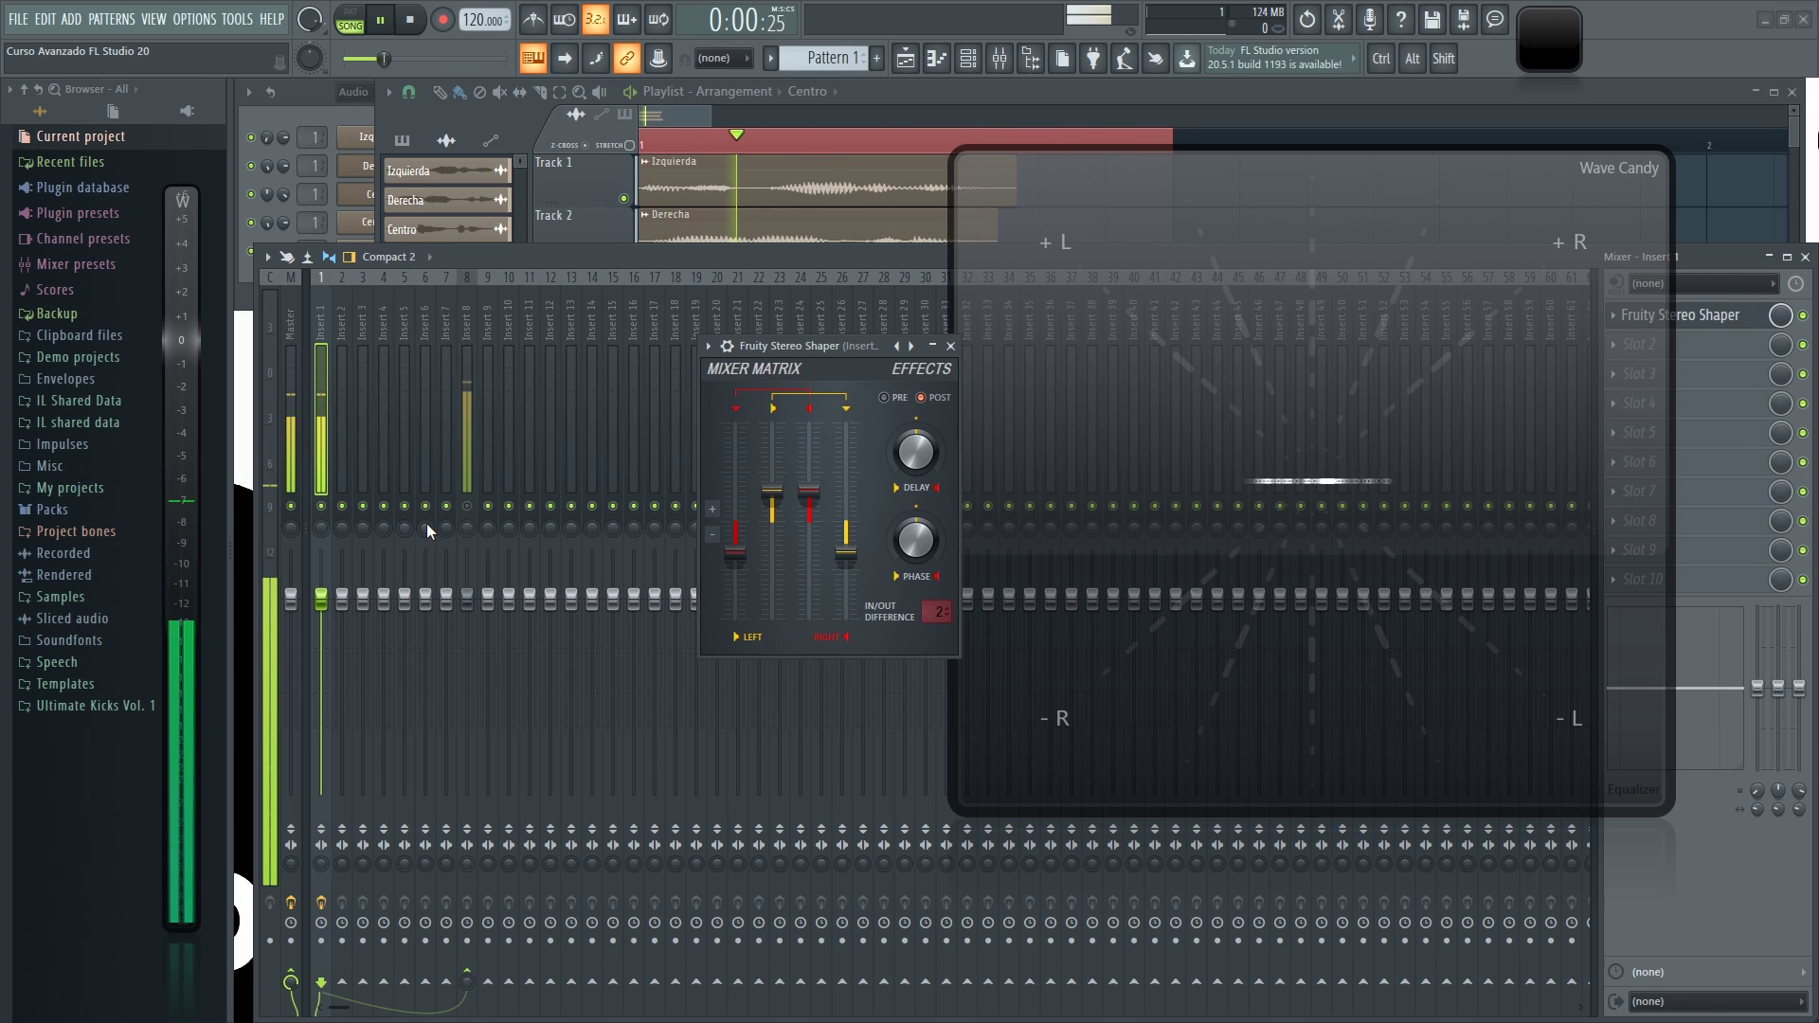
{"action": "key", "text": "space"}
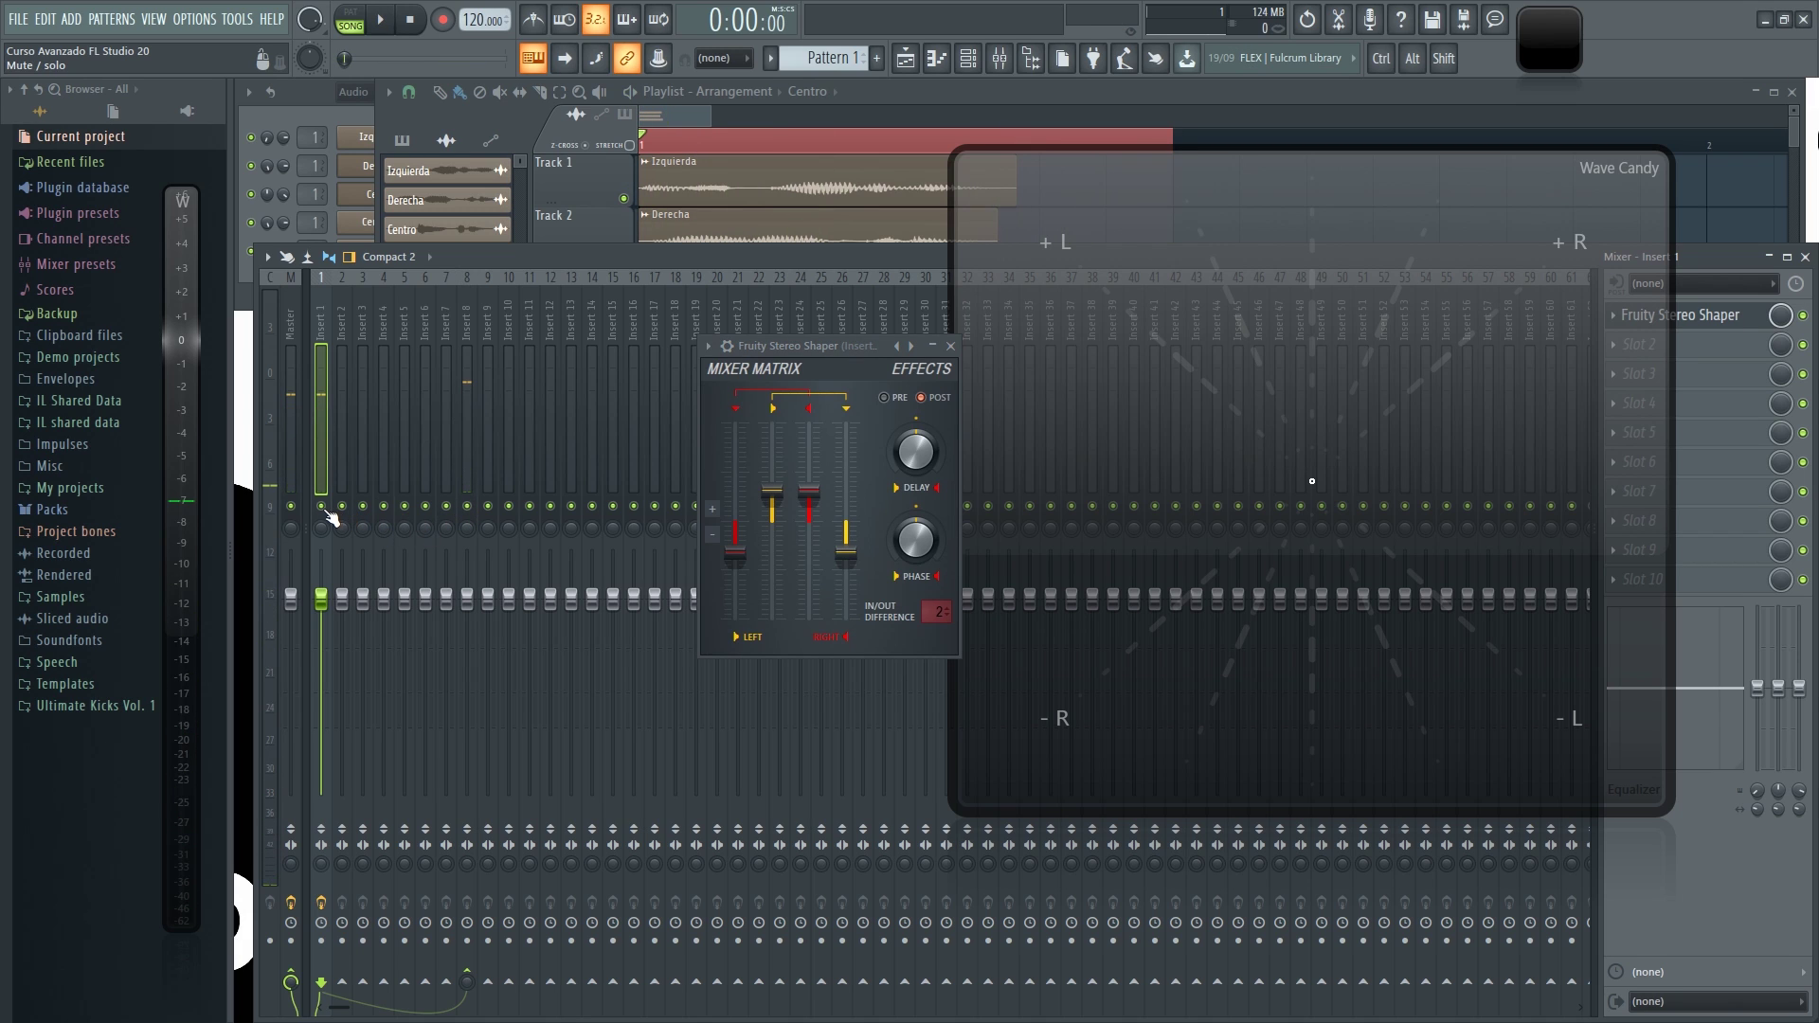
- Mute Insert 1, enable Insert 8 and replay the clips to examine the difference output on the vectorscope
{"action": "key", "text": "space"}
{"action": "key", "text": "space"}
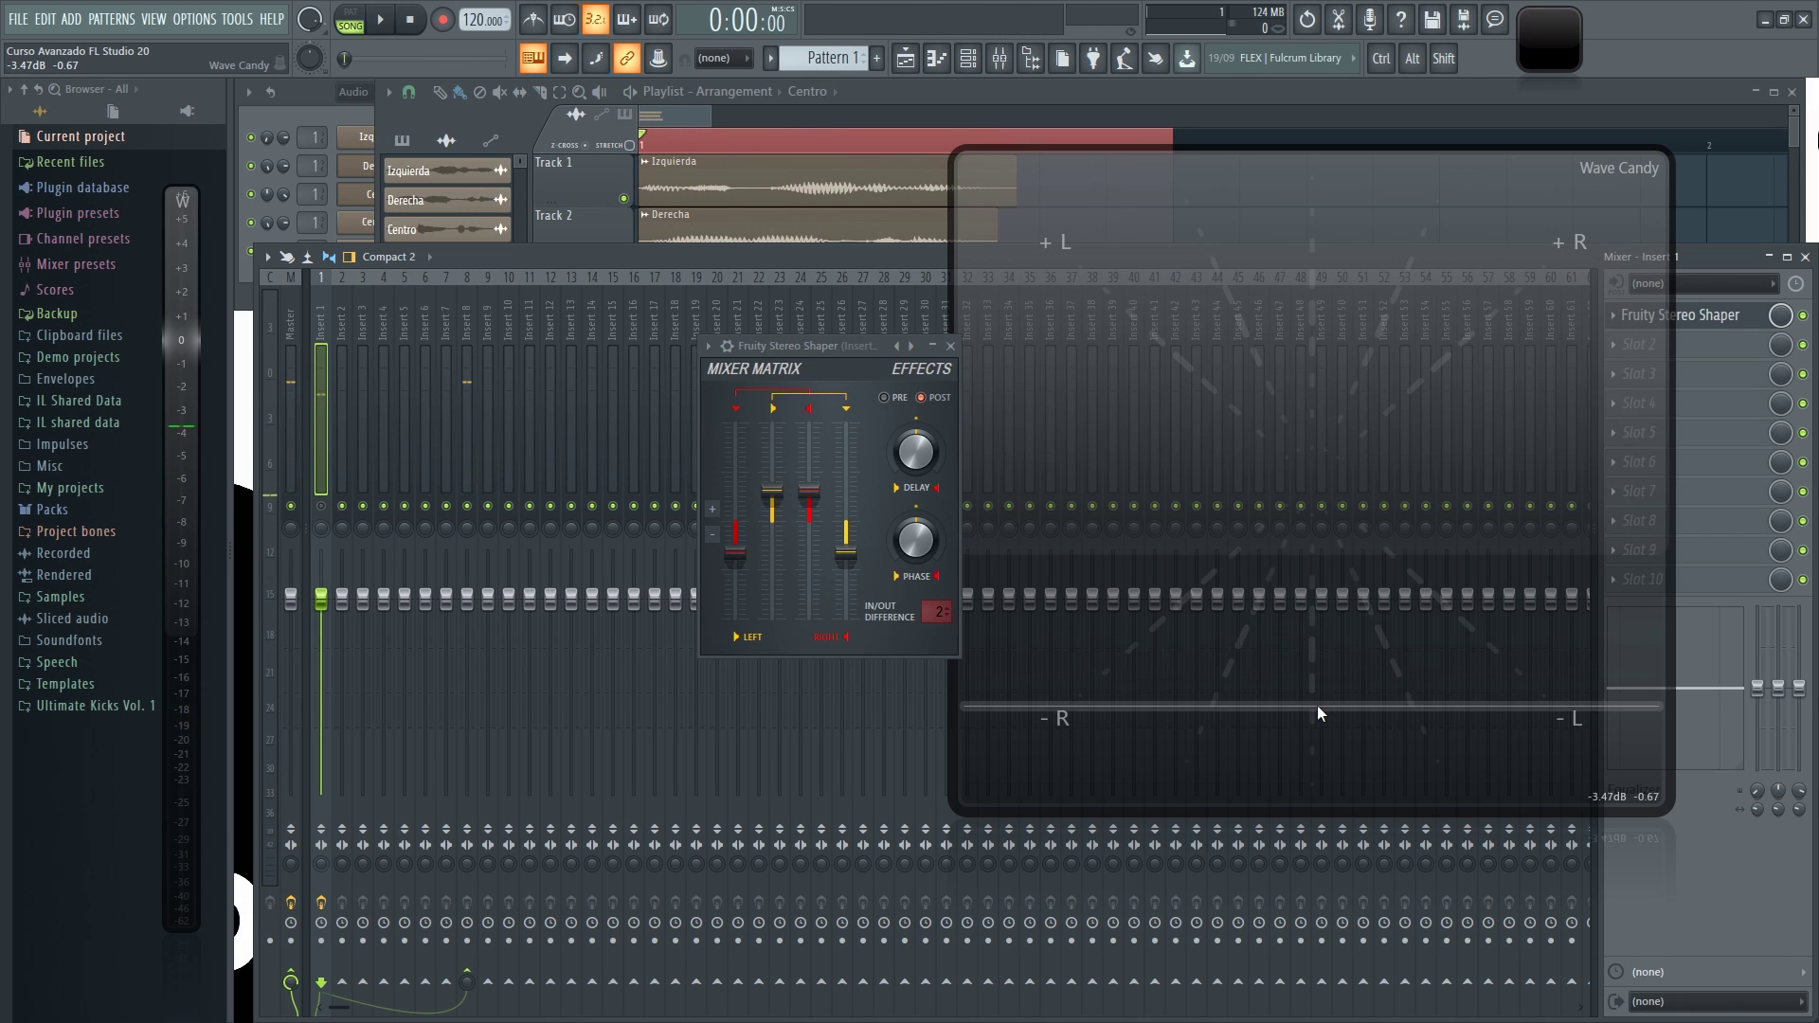
{"action": "key", "text": "space"}
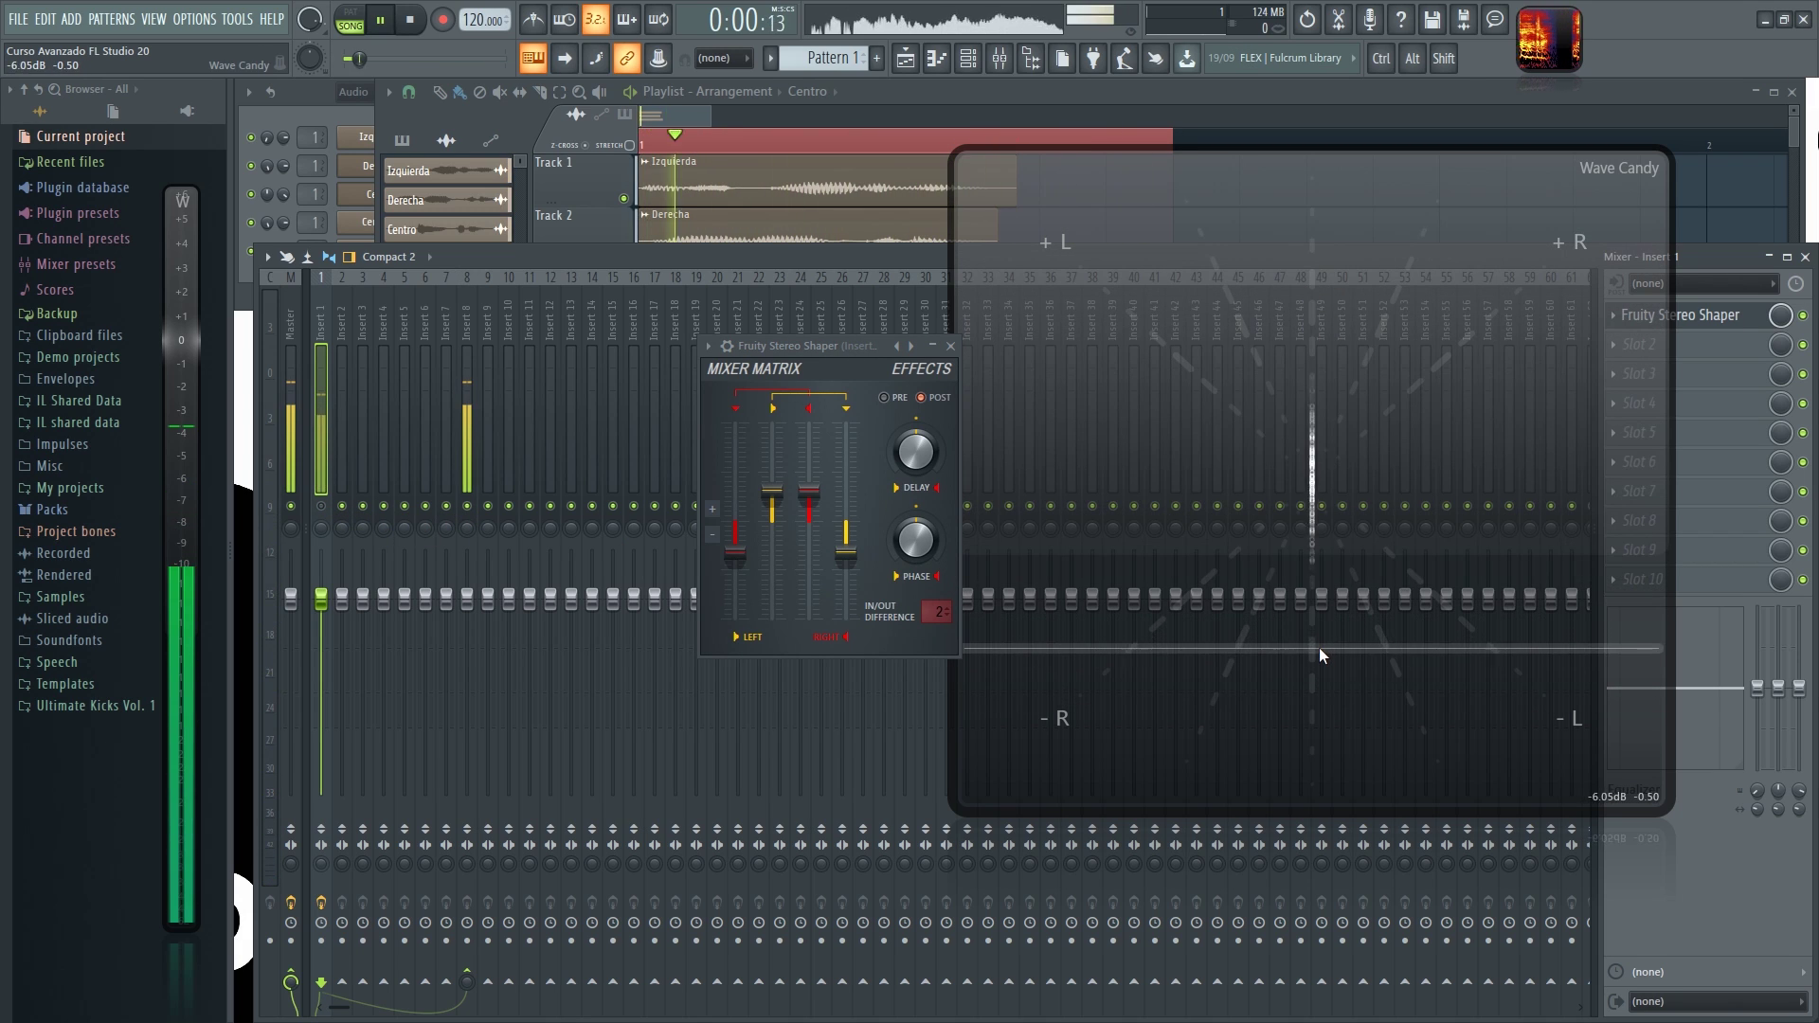
{"action": "key", "text": "space"}
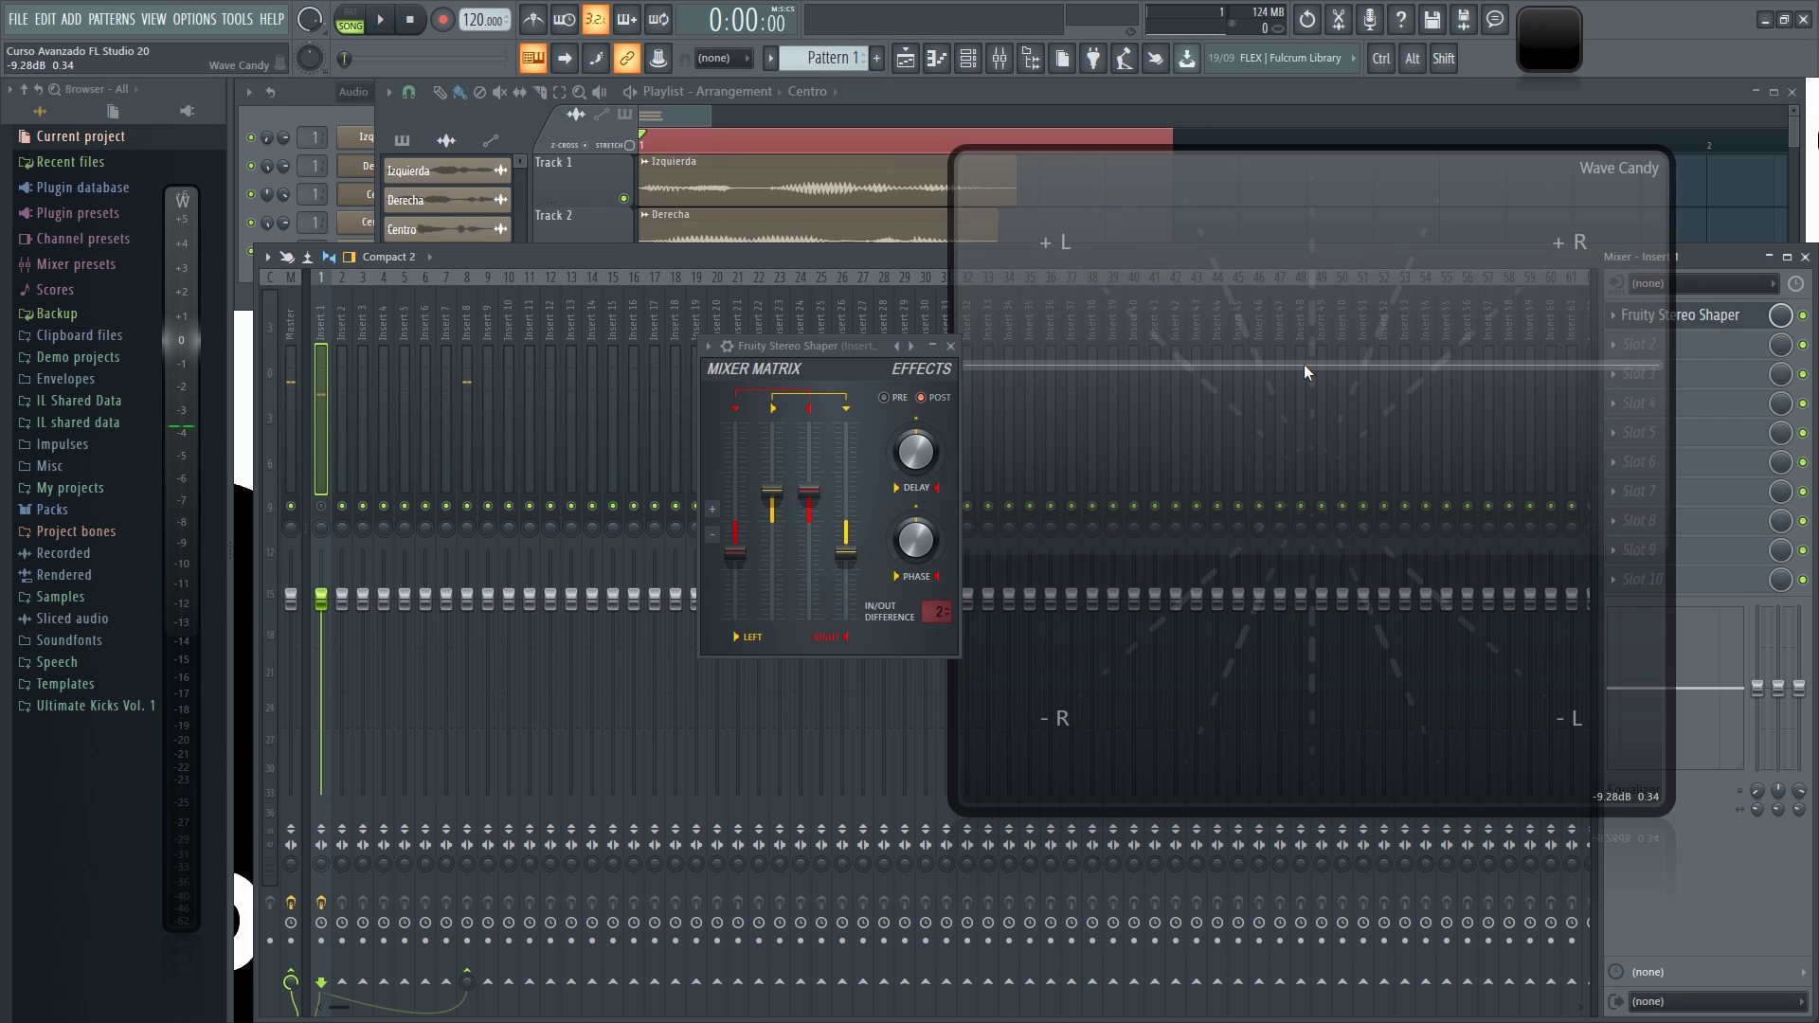
- Select Insert 8 and replay its difference output, moving the Stereo Shaper window clear of the vectorscope
{"action": "left_click_drag", "start_coordinate": [822, 343], "coordinate": [735, 388]}
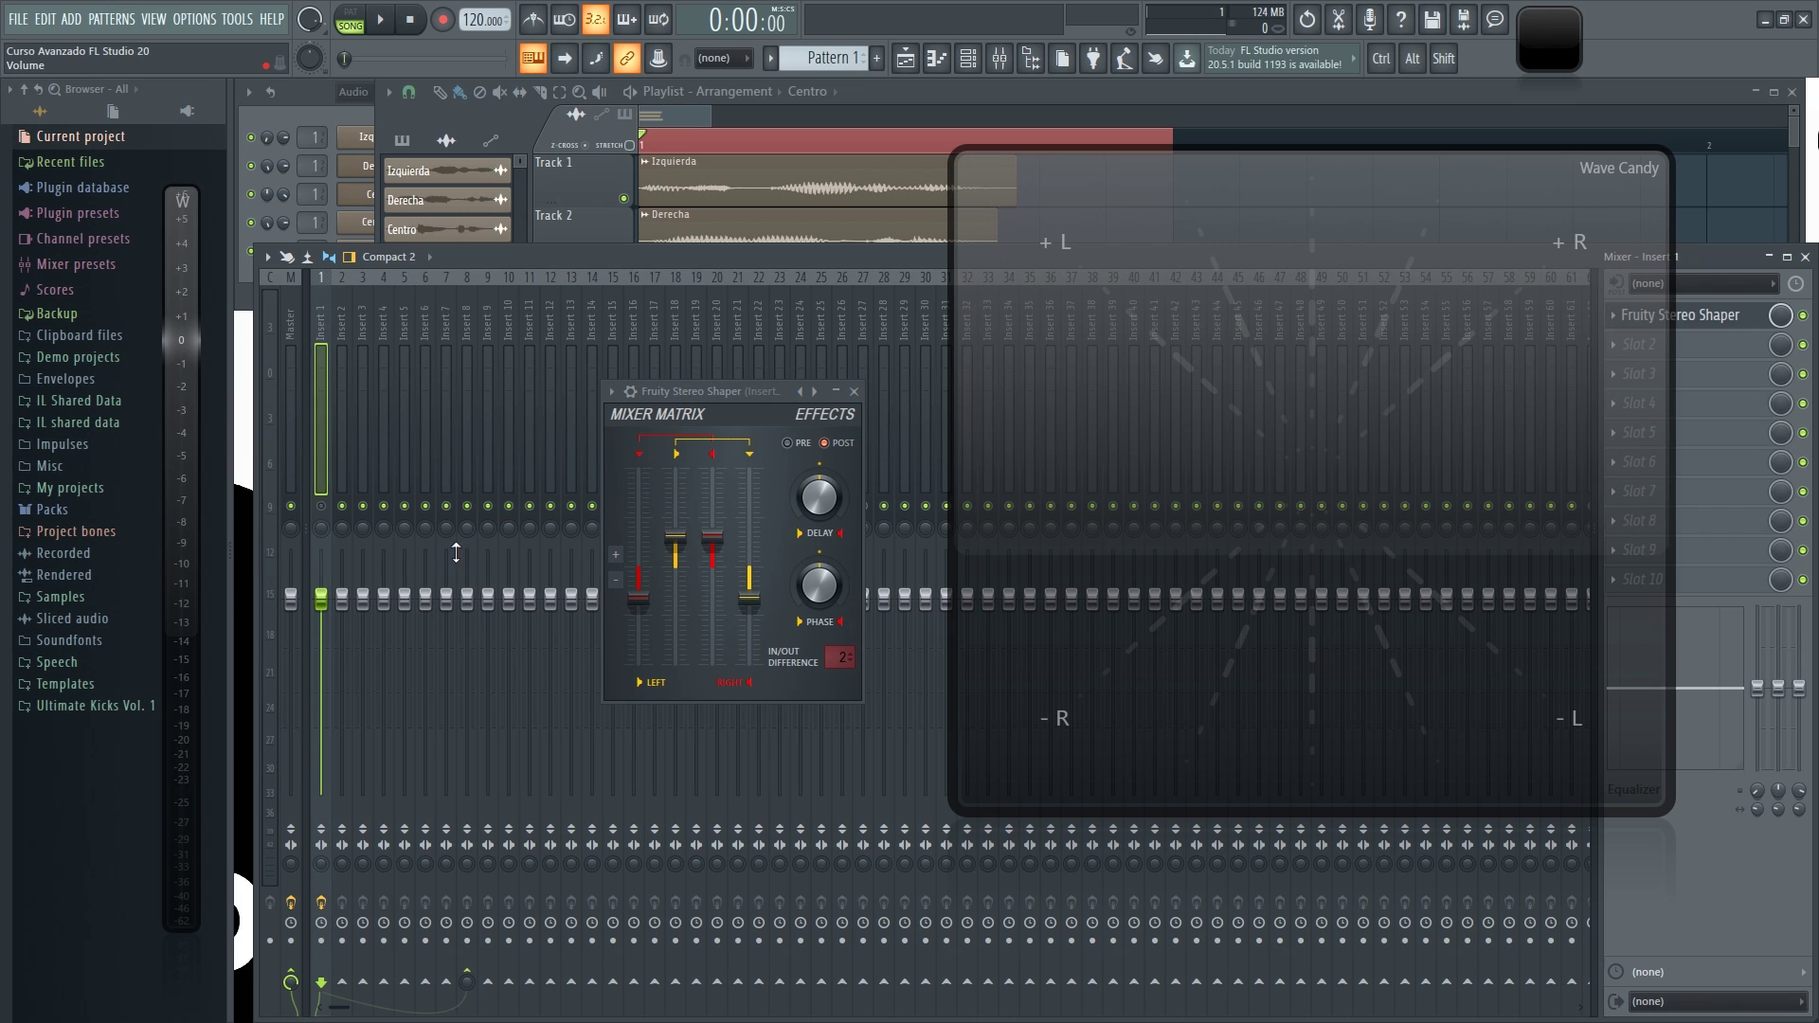
{"action": "key", "text": "space"}
{"action": "left_click", "coordinate": [474, 320]}
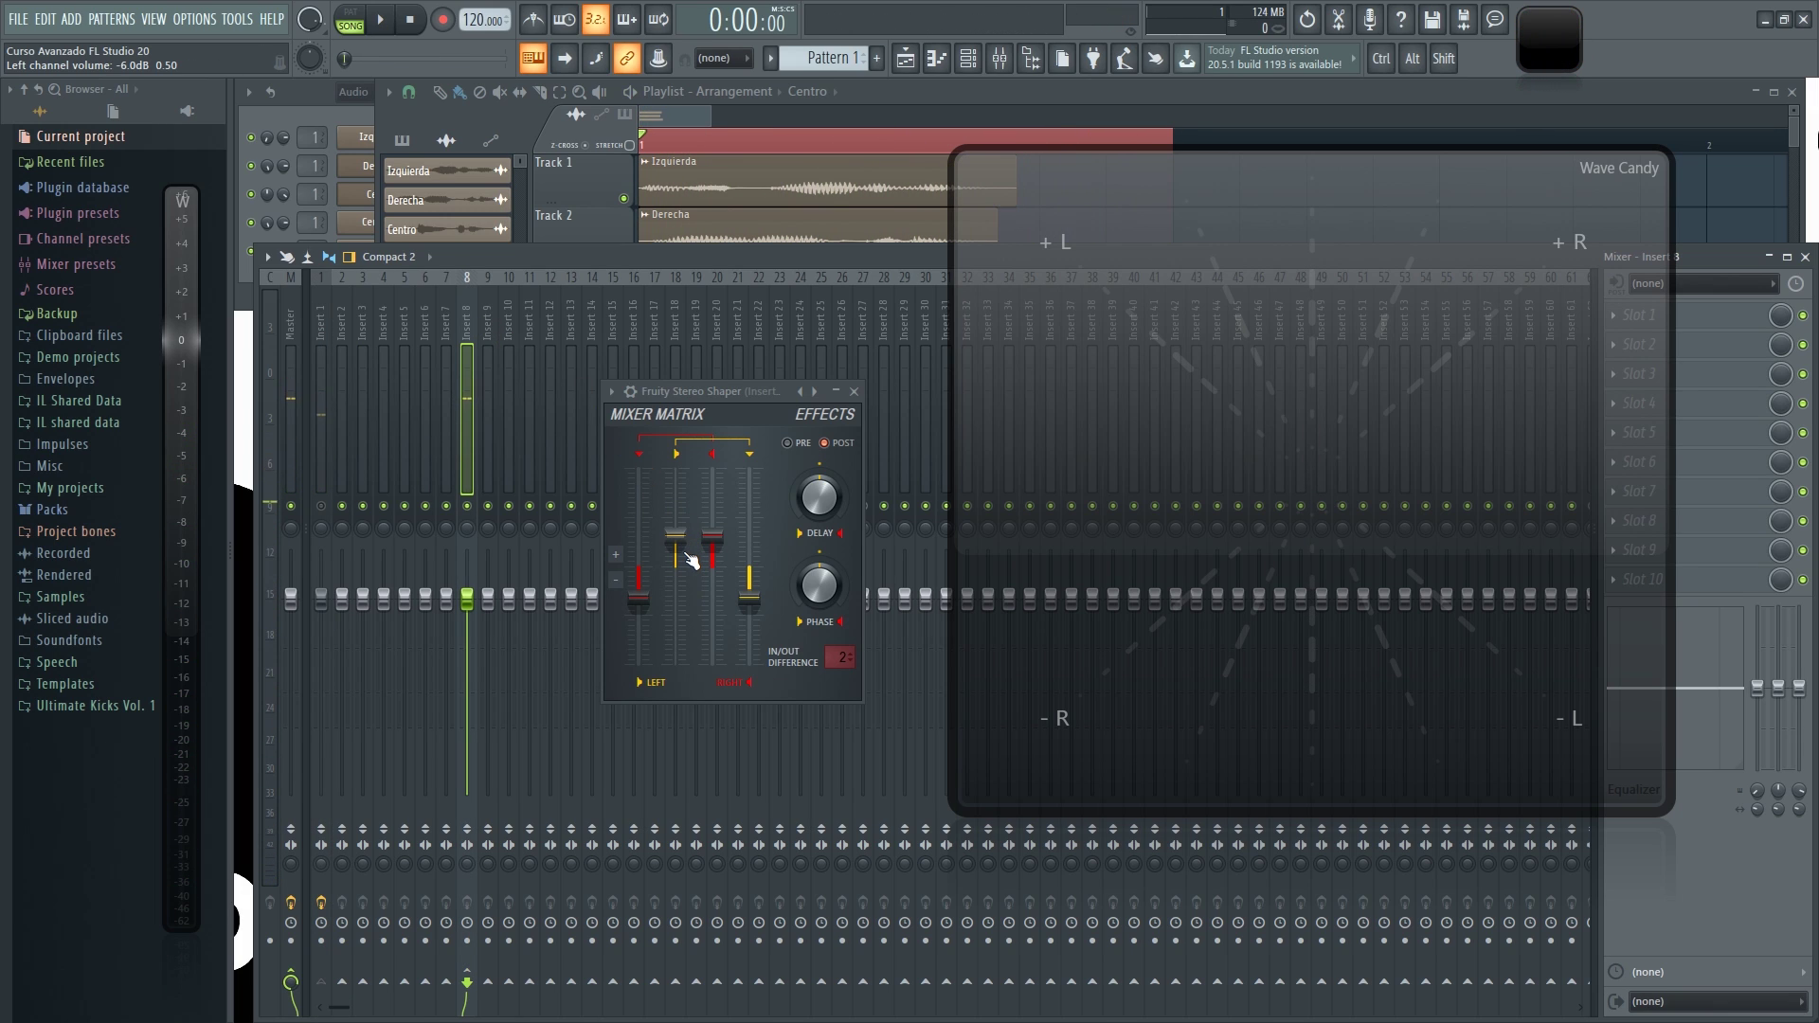
{"action": "left_click_drag", "start_coordinate": [716, 392], "coordinate": [731, 396]}
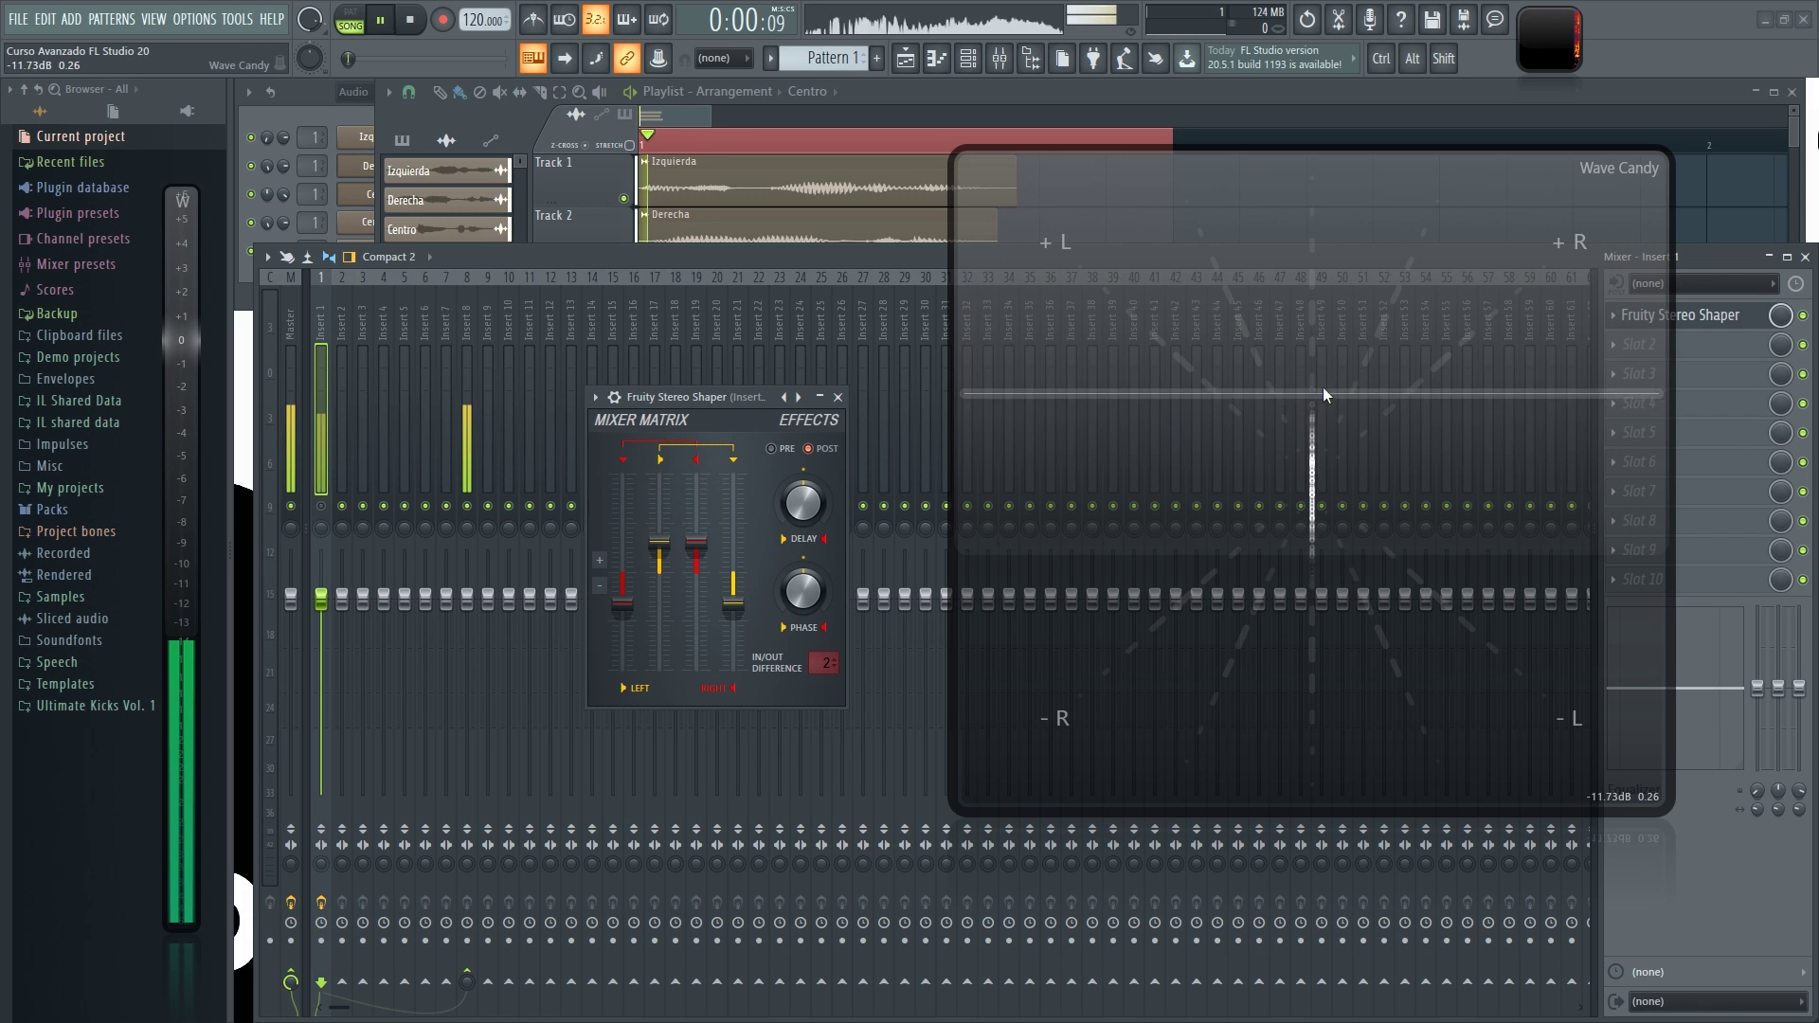
- Load the Mid - aSide splitter preset in Fruity Stereo Shaper on Insert 1
{"action": "right_click", "coordinate": [799, 398]}
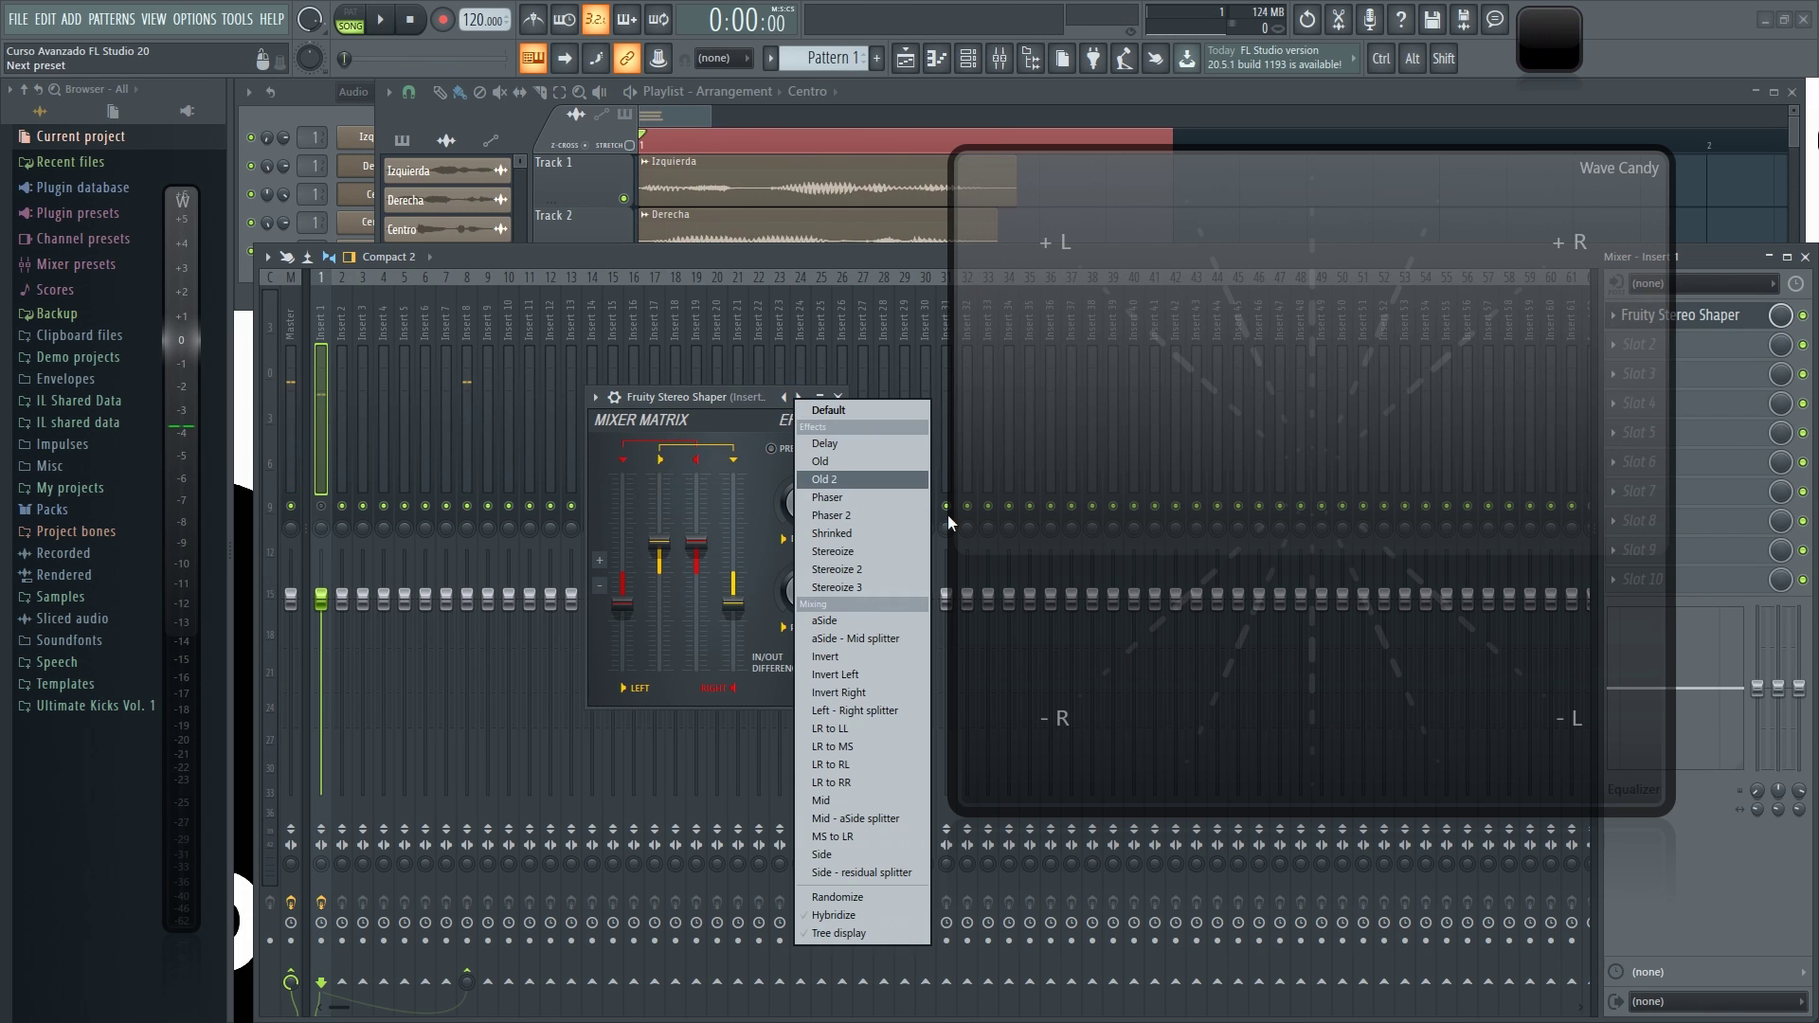
{"action": "left_click", "coordinate": [839, 819]}
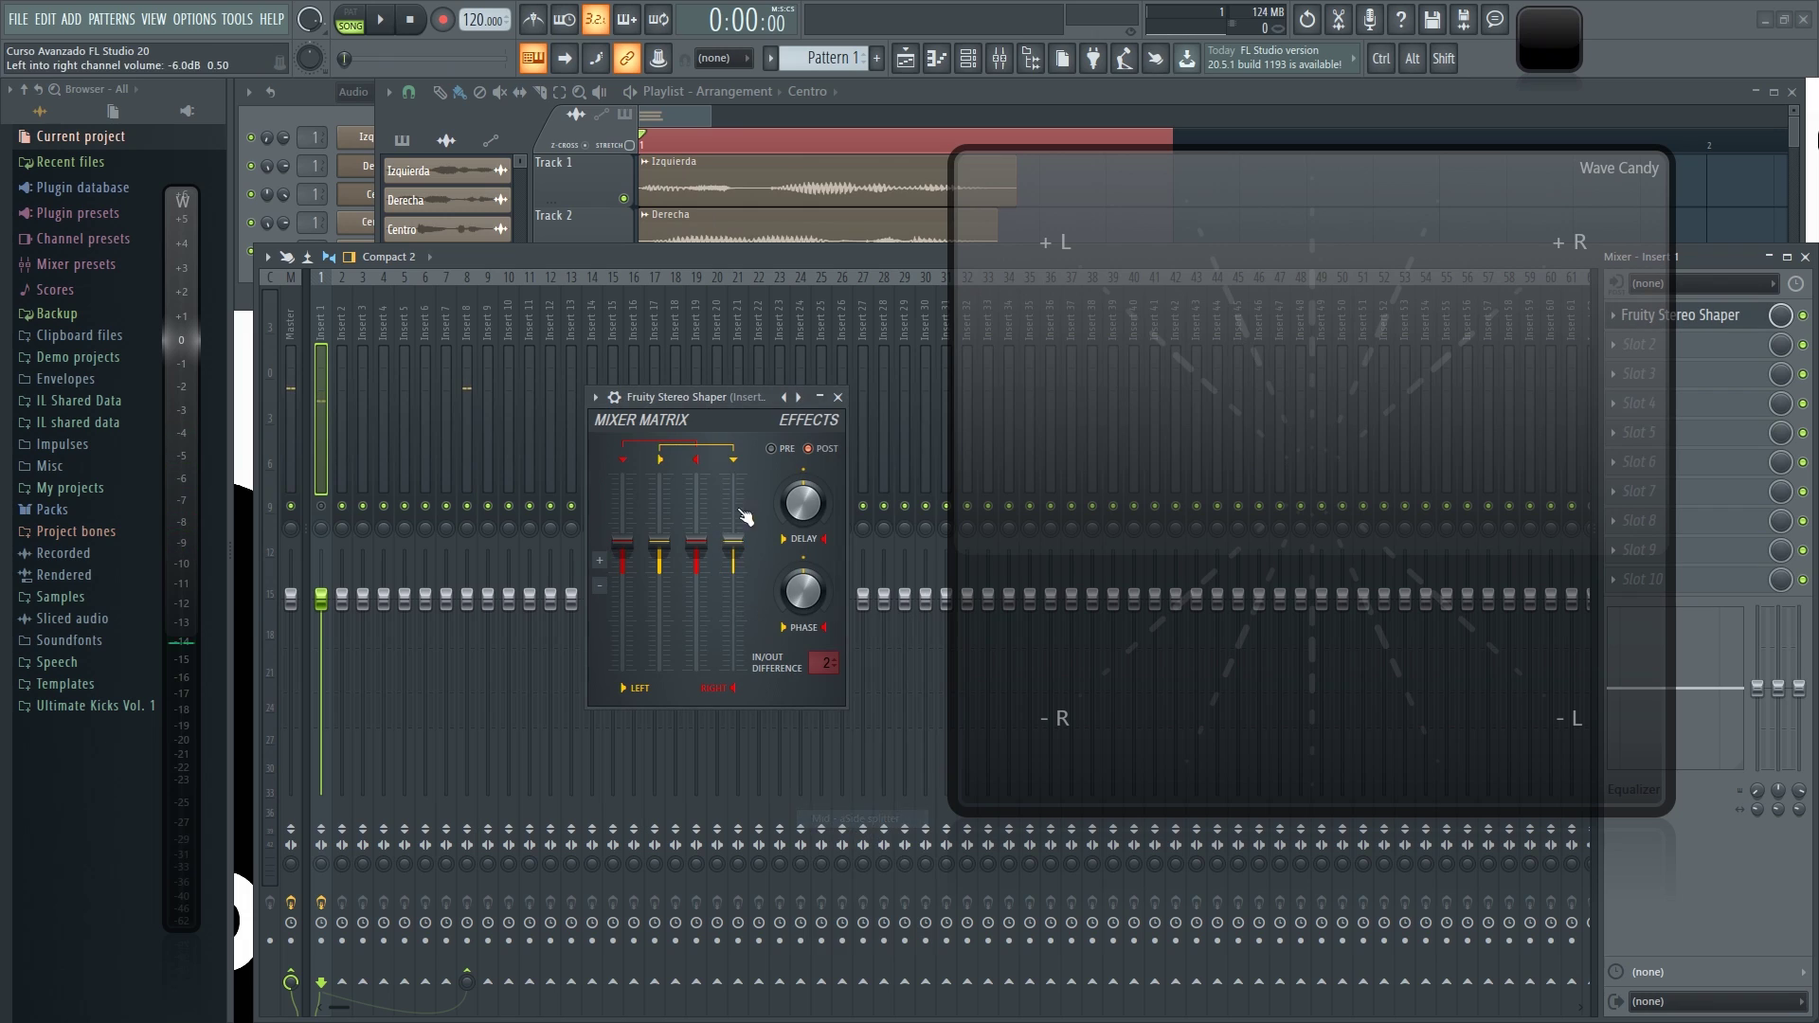
{"action": "right_click", "coordinate": [798, 398]}
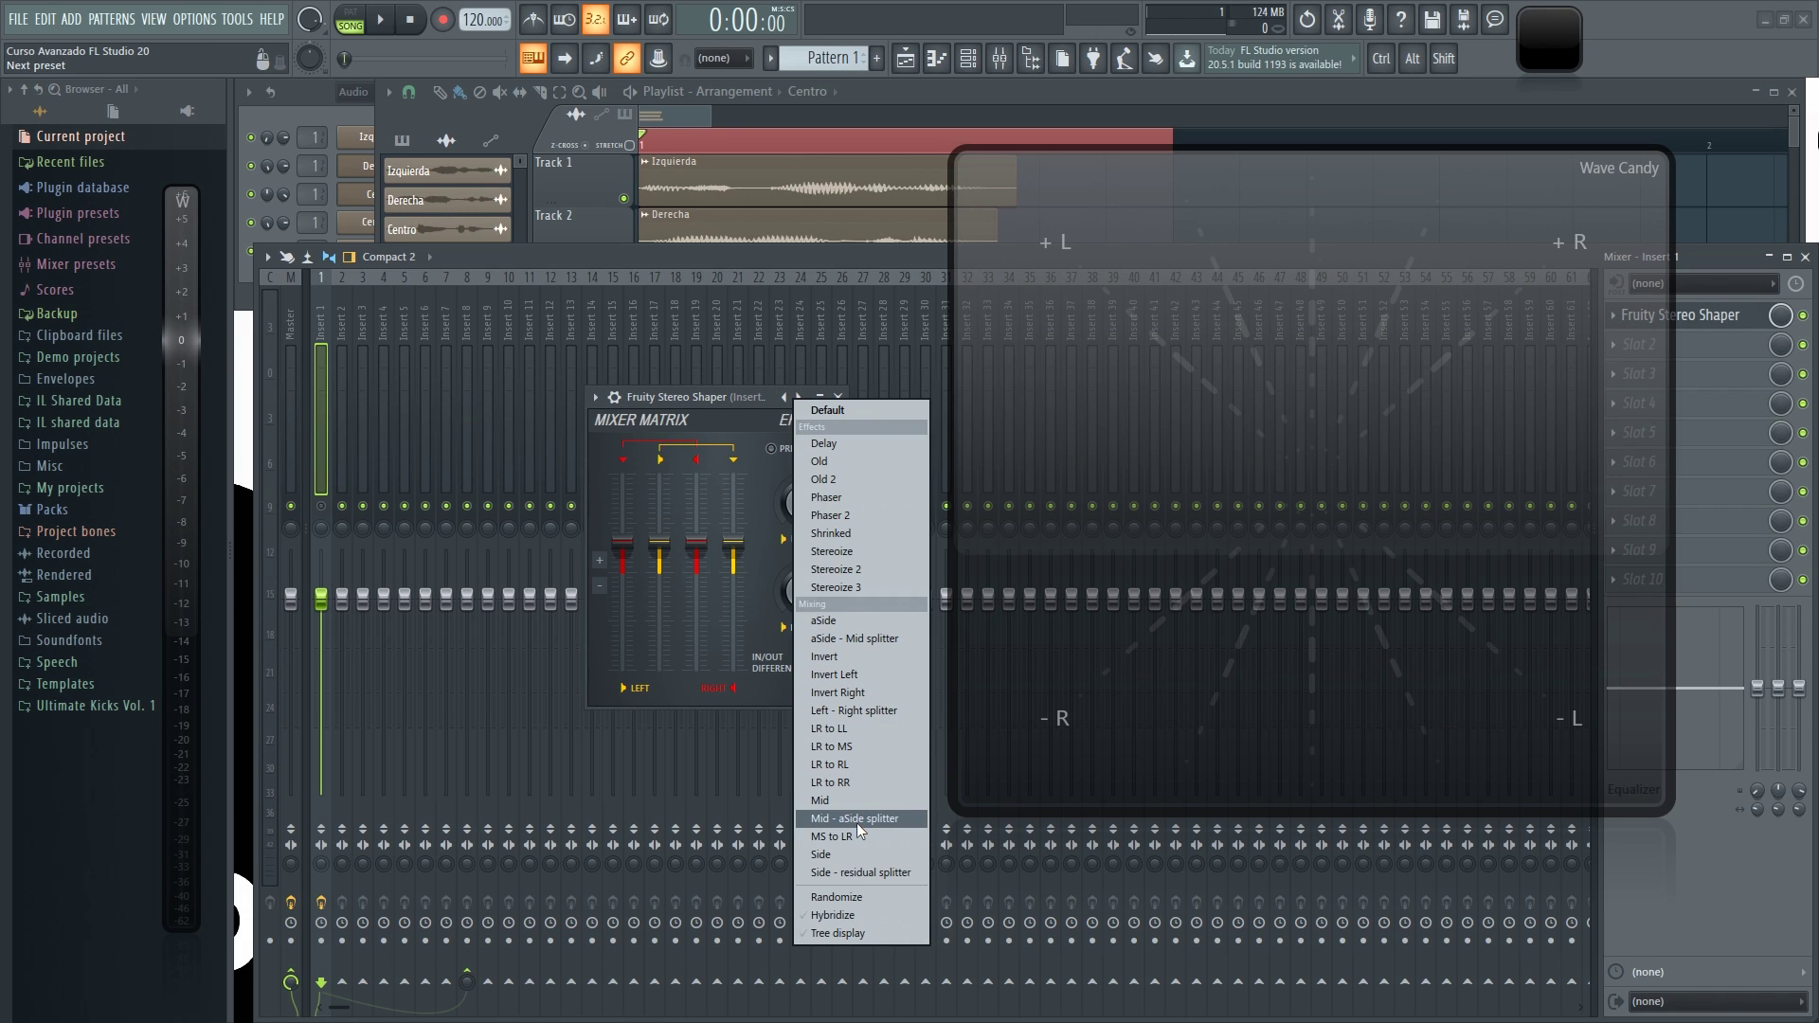
{"action": "left_click", "coordinate": [859, 821]}
- Compare Insert 8 and Insert 1 through the Mid - aSide splitter by alternating their mutes during playback, ending with Insert 1 selected and Insert 8 muted
{"action": "key", "text": "space"}
{"action": "left_click", "coordinate": [322, 506]}
{"action": "key", "text": "space"}
{"action": "left_click", "coordinate": [464, 309]}
{"action": "left_click", "coordinate": [321, 507]}
{"action": "left_click", "coordinate": [467, 506]}
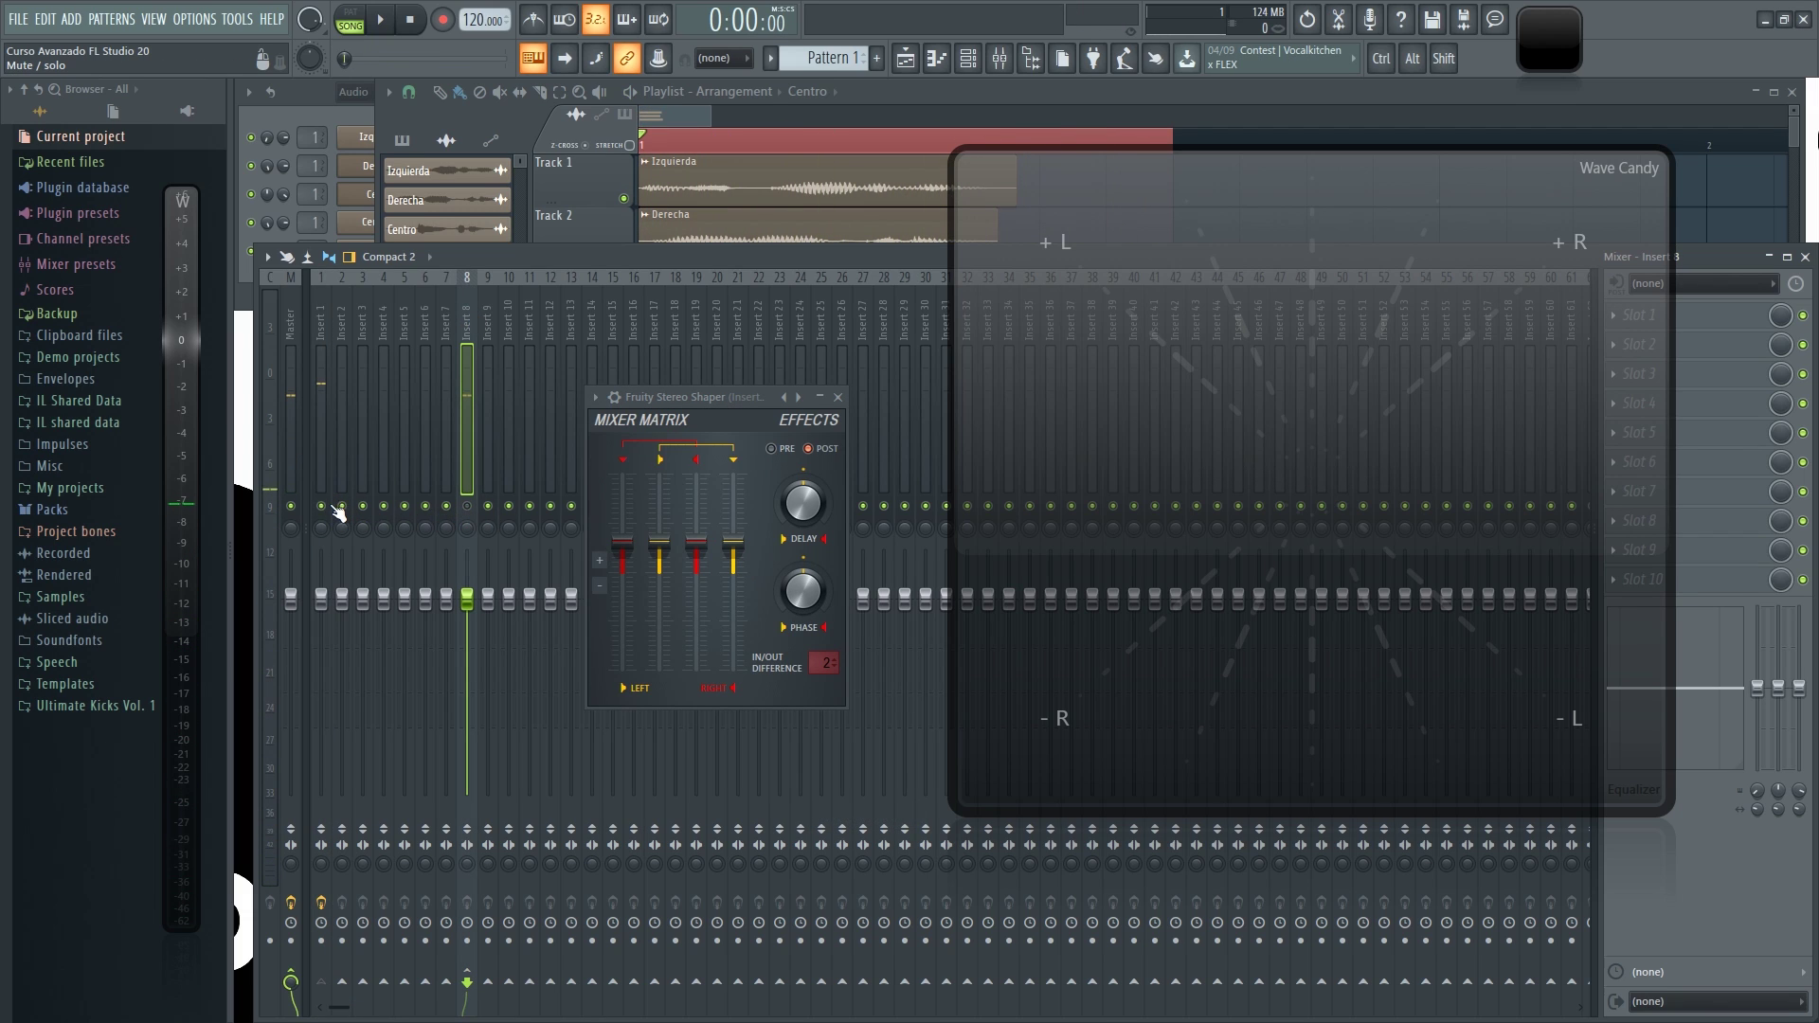
{"action": "left_click", "coordinate": [325, 329]}
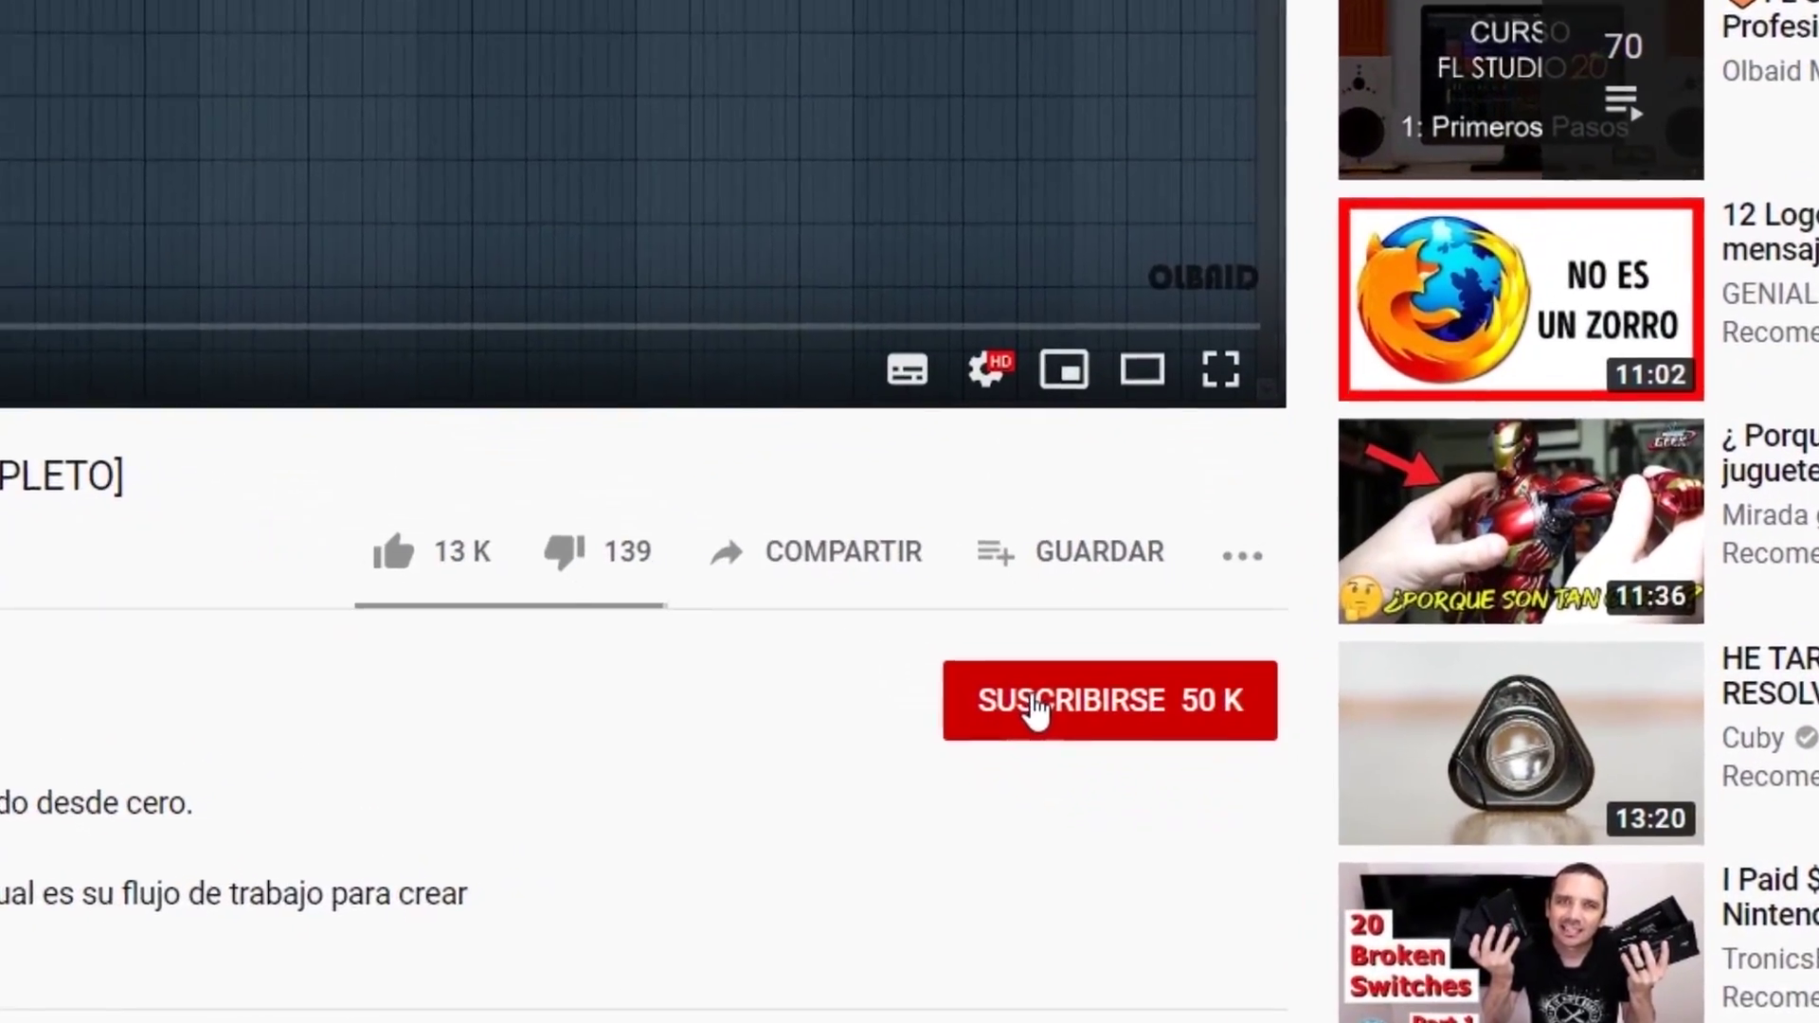
{"action": "left_click", "coordinate": [1204, 921]}
{"action": "left_click", "coordinate": [1244, 699]}
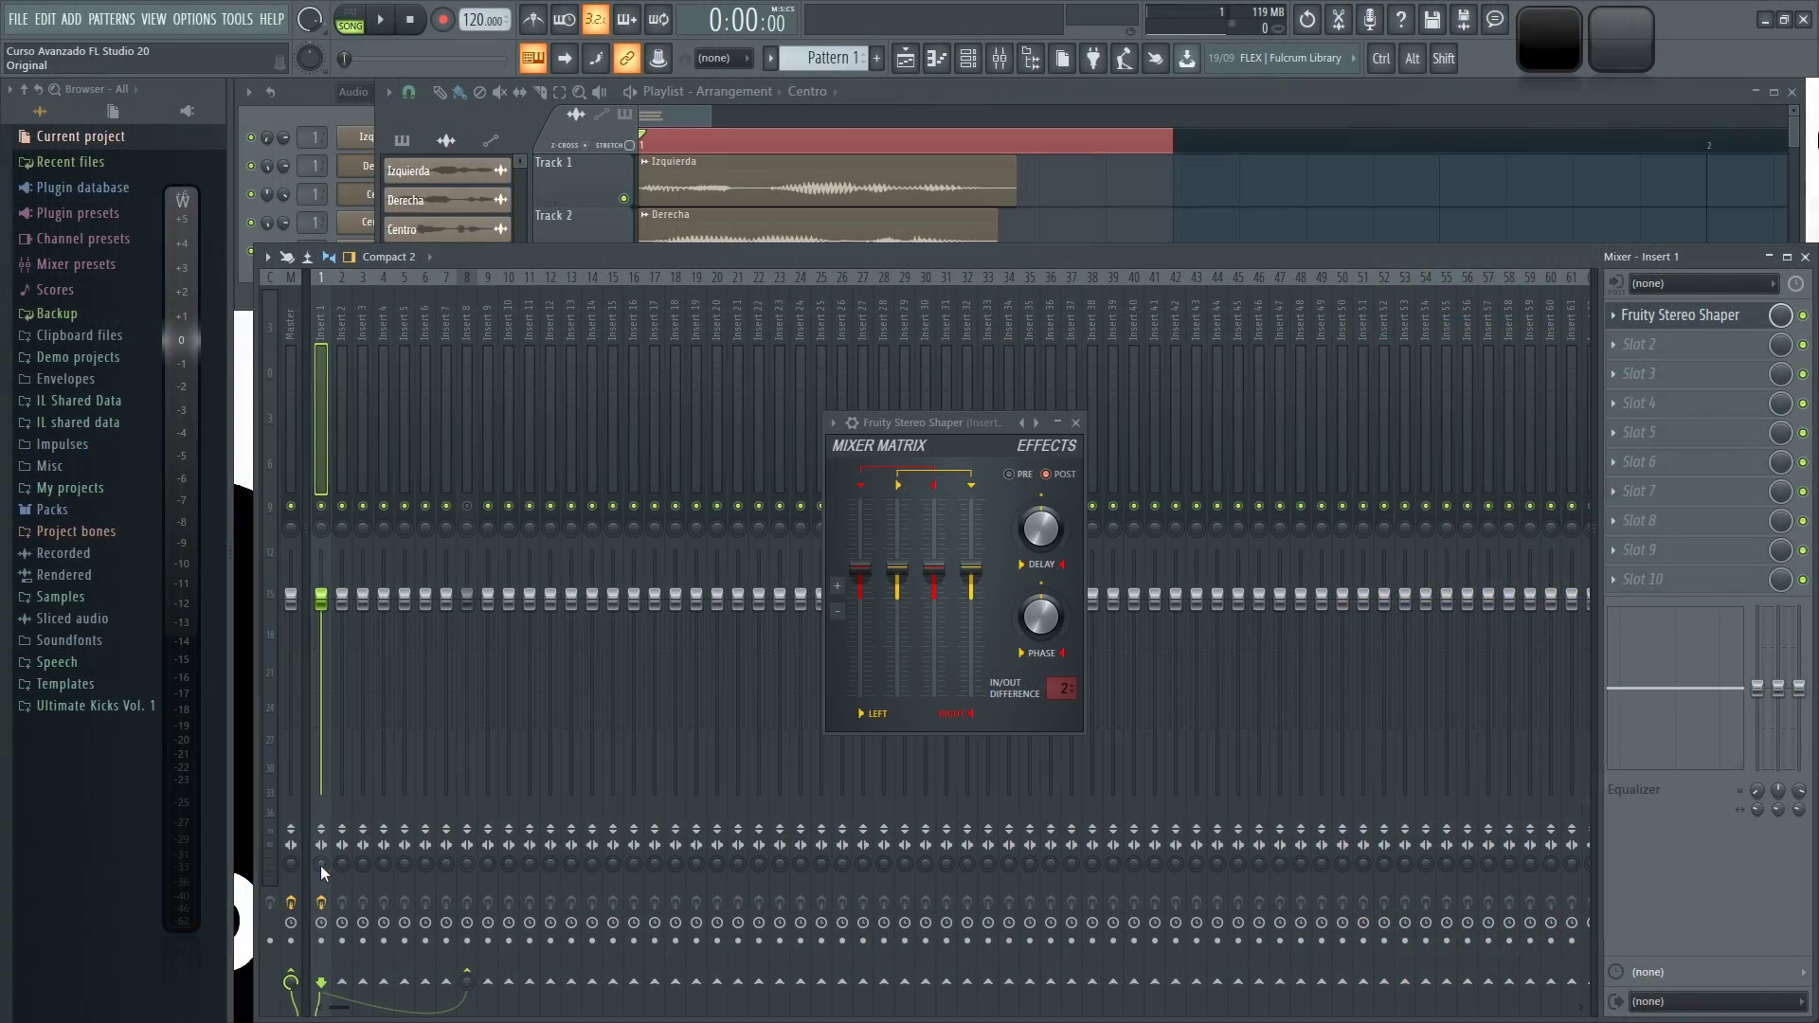